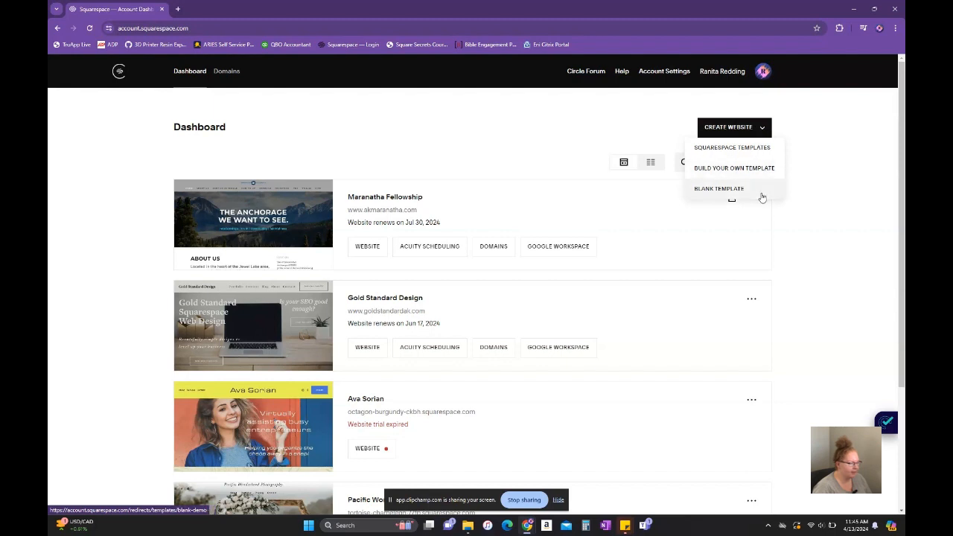
Start a new website from the Squarespace templates and set the site's topic to Media & Podcasts
click(757, 149)
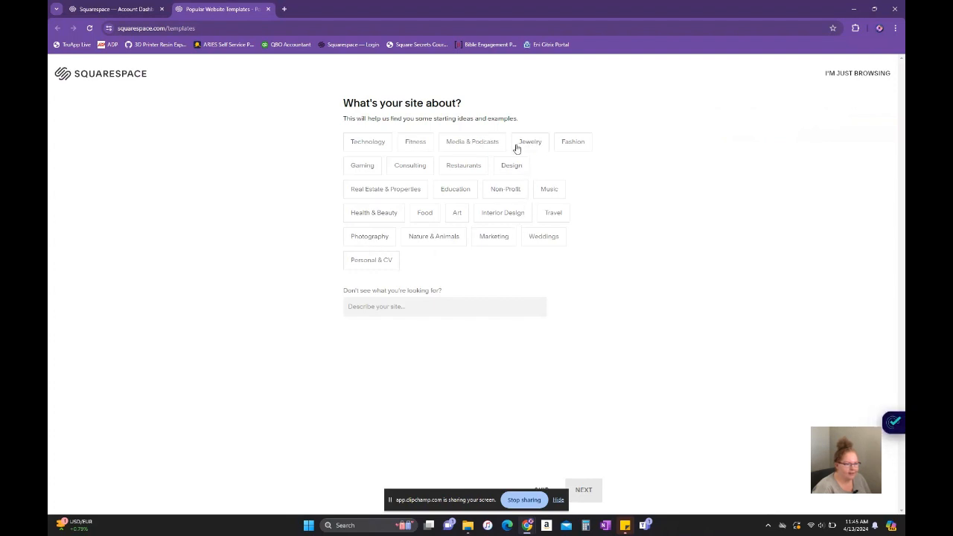
click(491, 147)
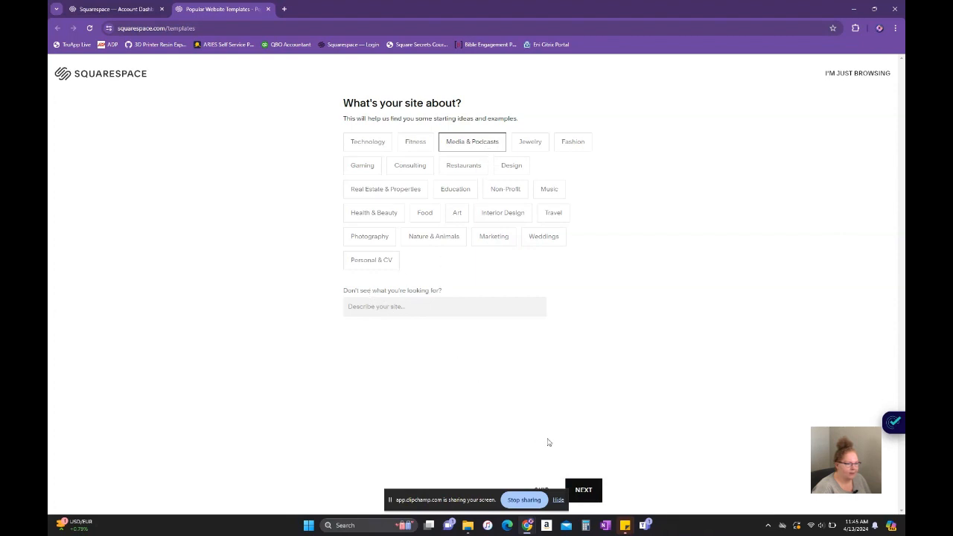
click(592, 493)
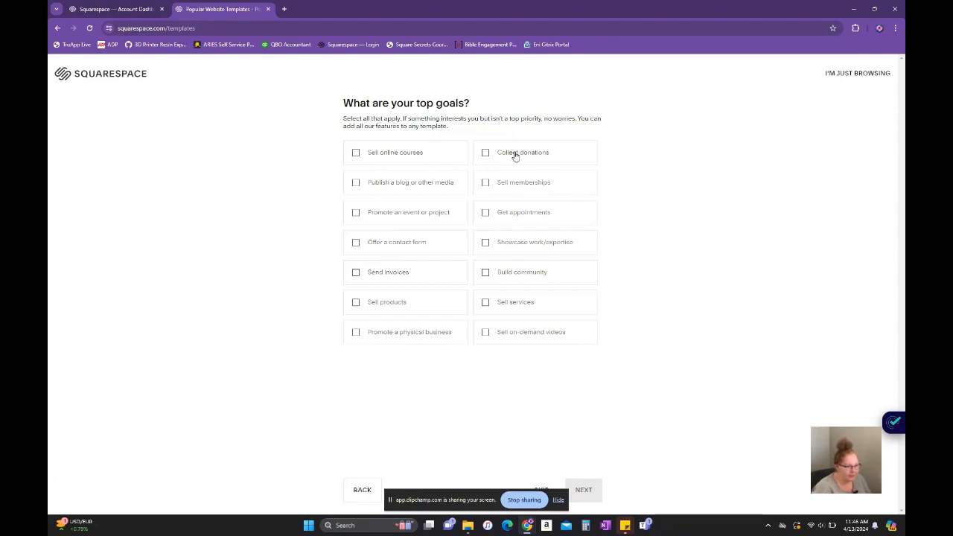
Set the top goals to Sell services and Send invoices, and choose to start with a professionally designed website template
click(521, 305)
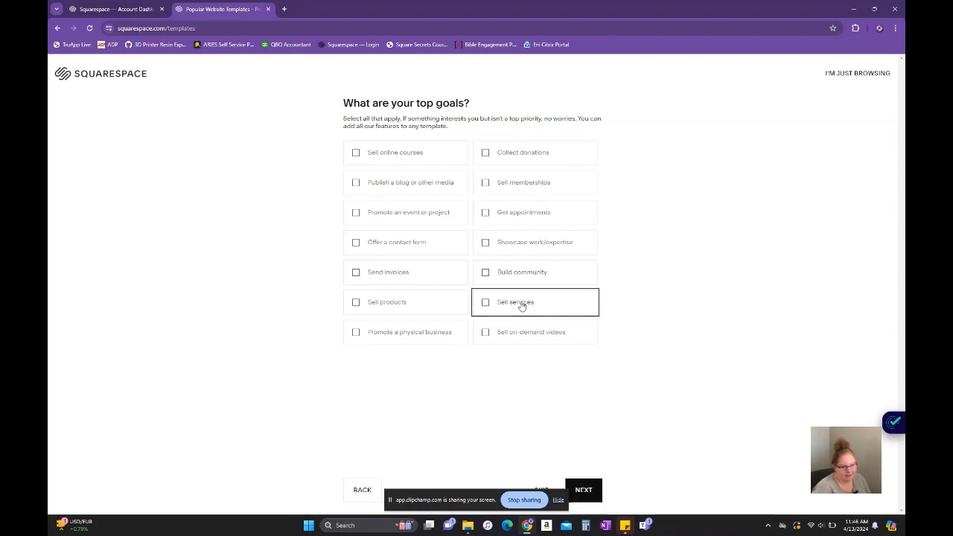
click(394, 272)
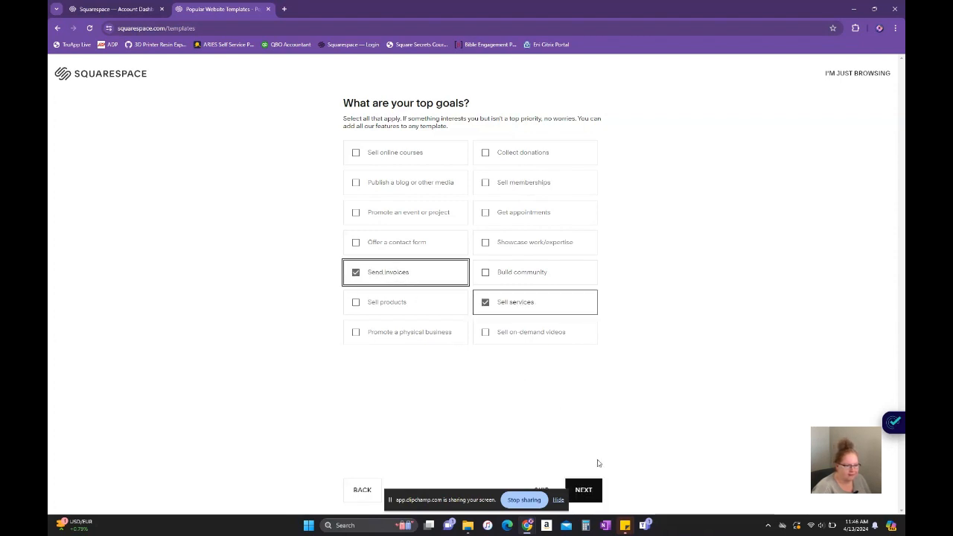
click(583, 490)
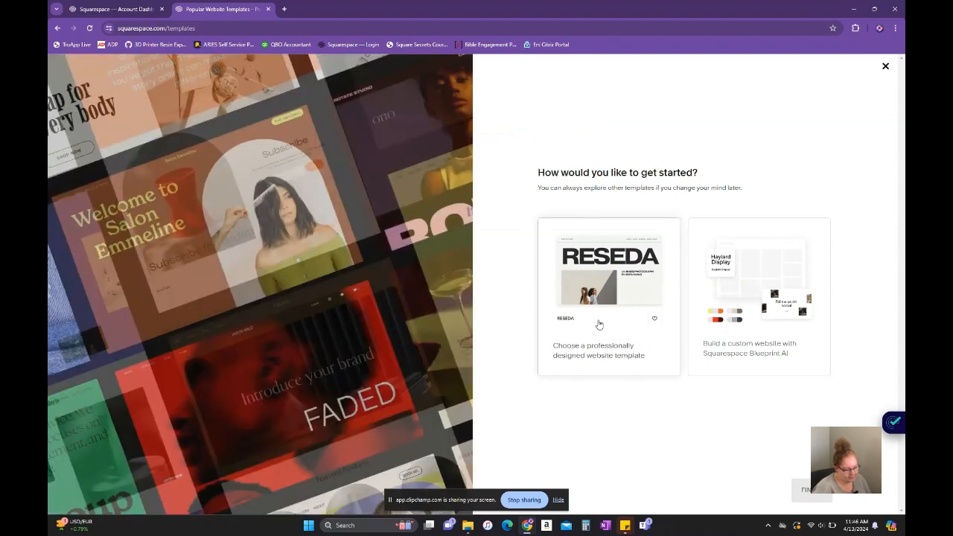
click(599, 324)
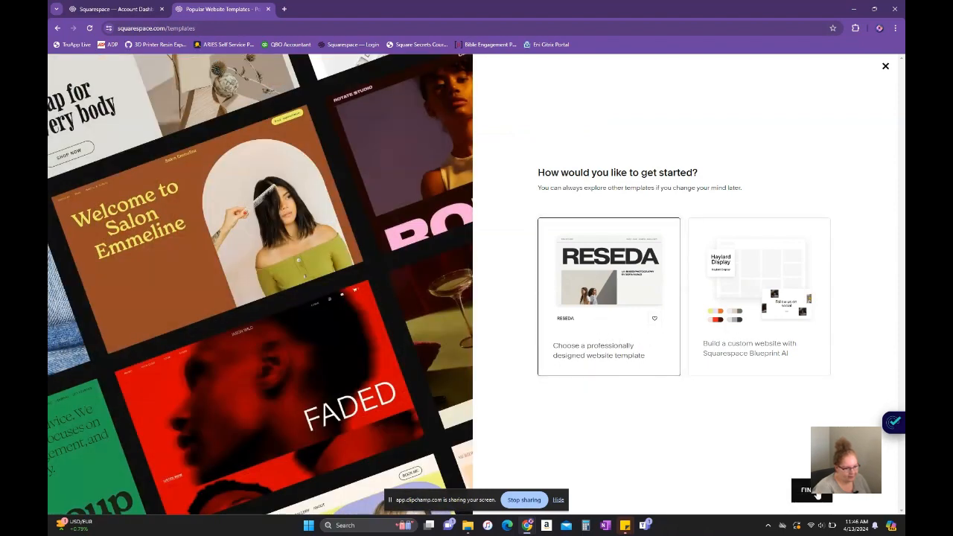
click(816, 490)
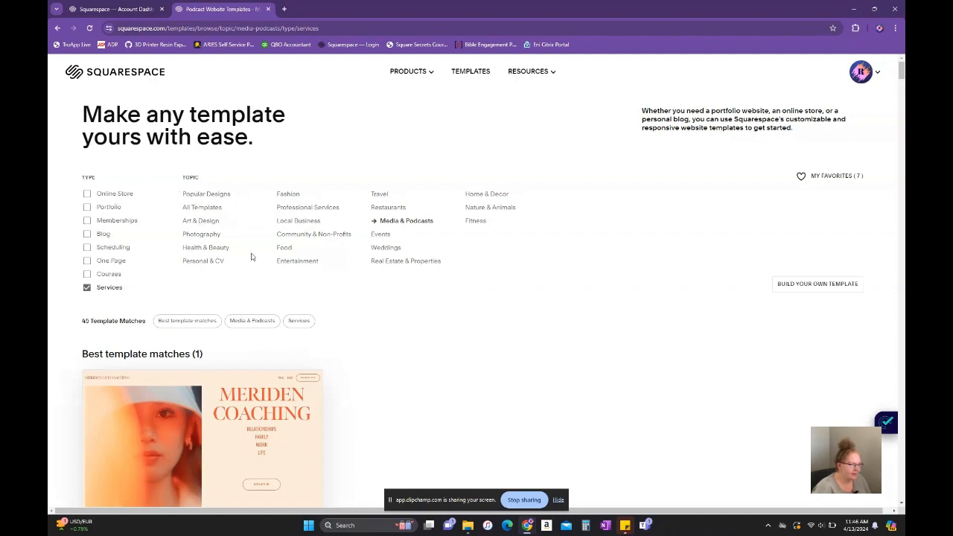
Look through the template matches and filter options for Media & Podcasts sites of the Services type
scroll(251, 216, down, 1)
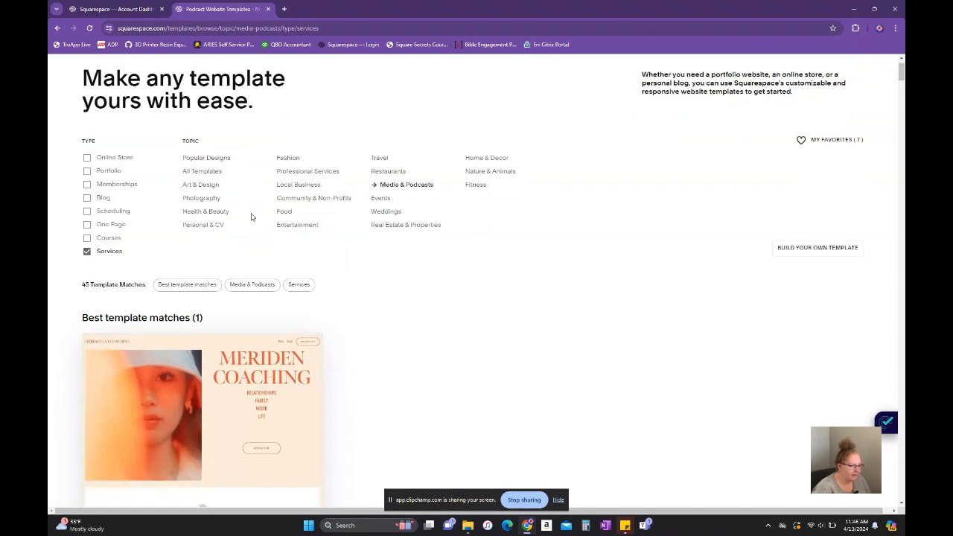
scroll(251, 217, down, 3)
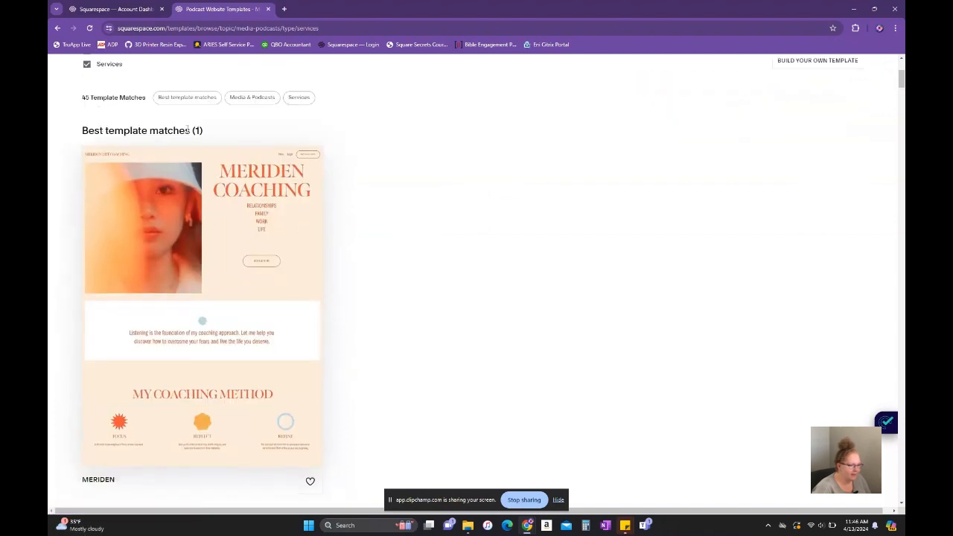
scroll(357, 213, down, 5)
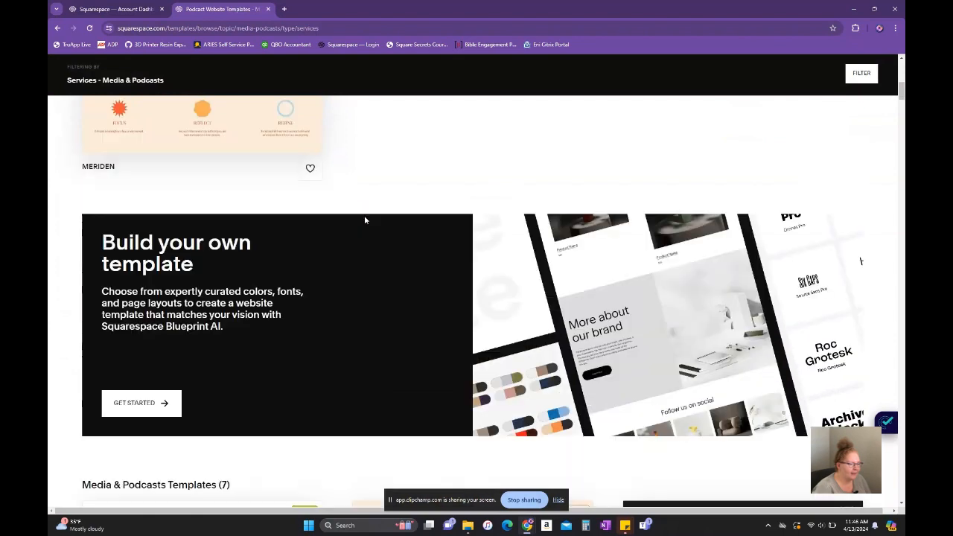
scroll(365, 220, down, 1)
scroll(365, 219, up, 3)
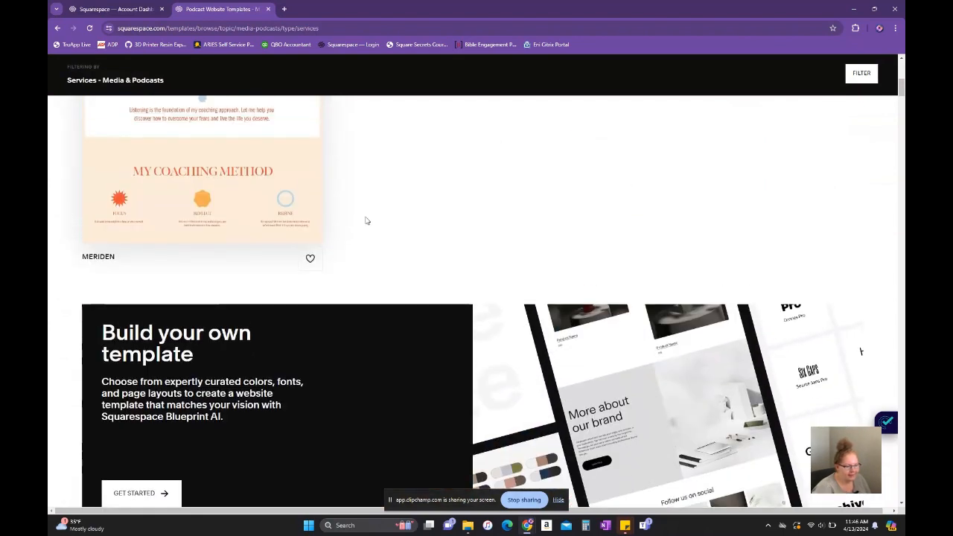
scroll(365, 220, up, 4)
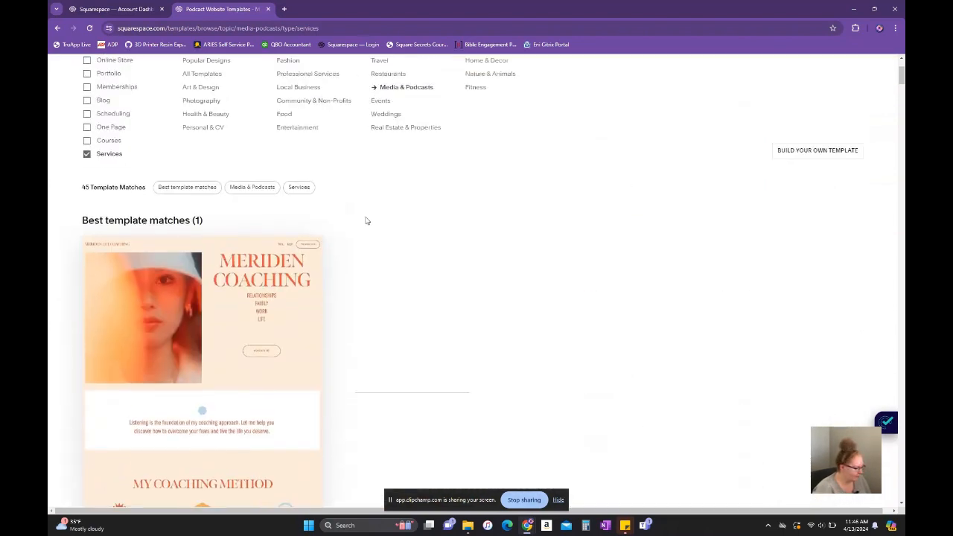
scroll(366, 220, up, 1)
scroll(365, 220, up, 2)
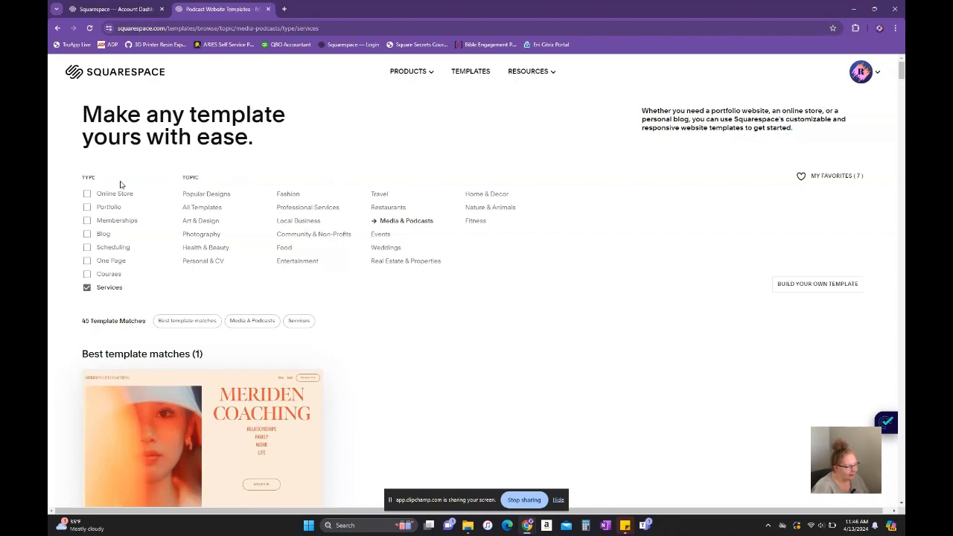
Remove the Services type filter and review all the Media & Podcasts templates
click(87, 287)
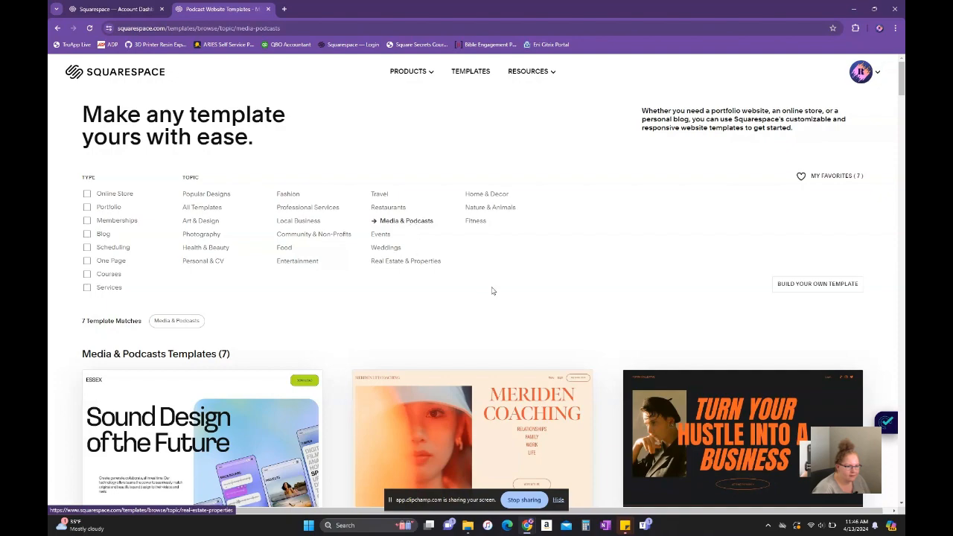
scroll(580, 292, down, 4)
scroll(580, 292, down, 5)
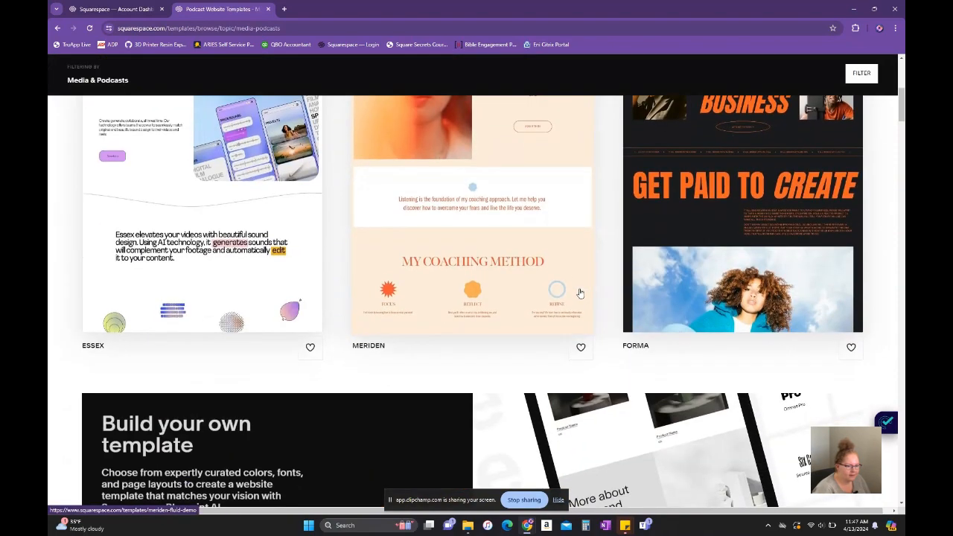
scroll(580, 293, down, 5)
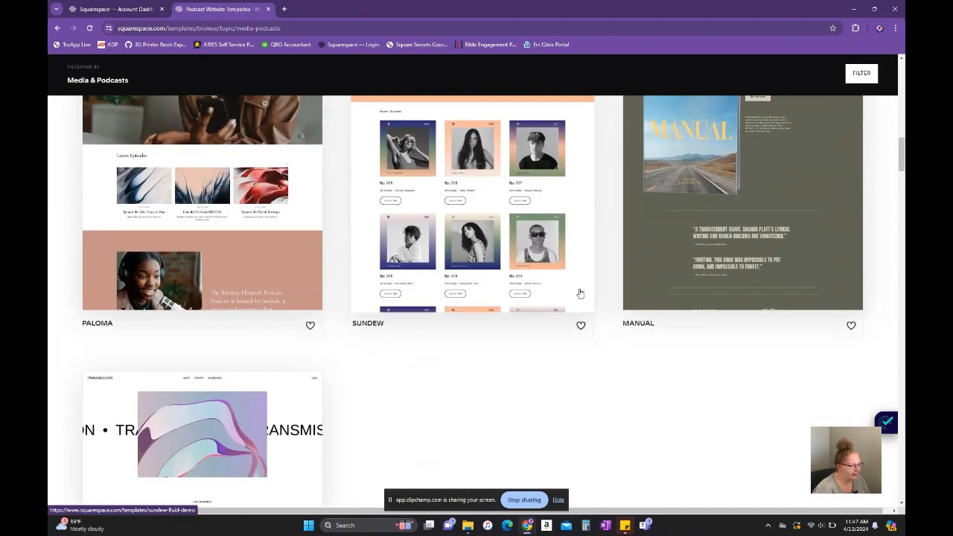
scroll(580, 293, down, 1)
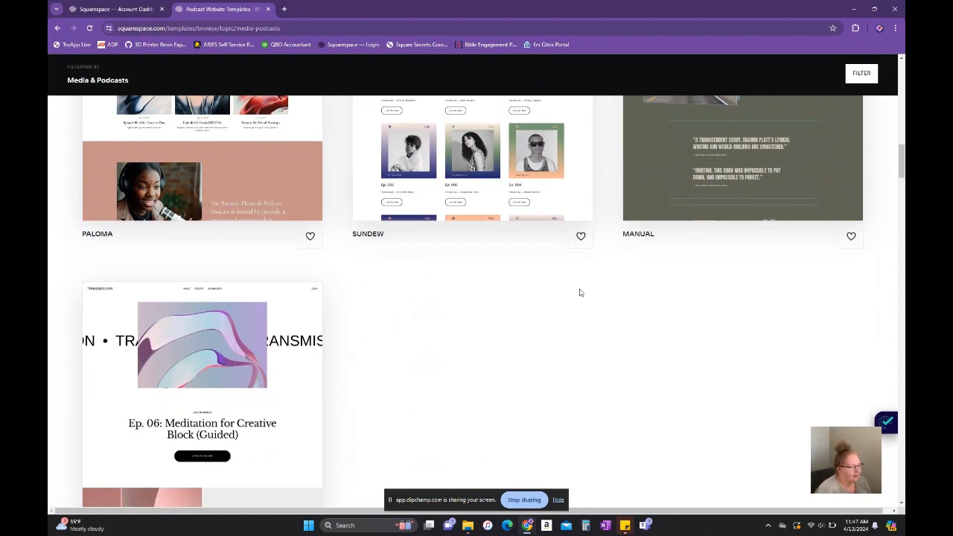
scroll(580, 293, down, 1)
scroll(580, 292, down, 2)
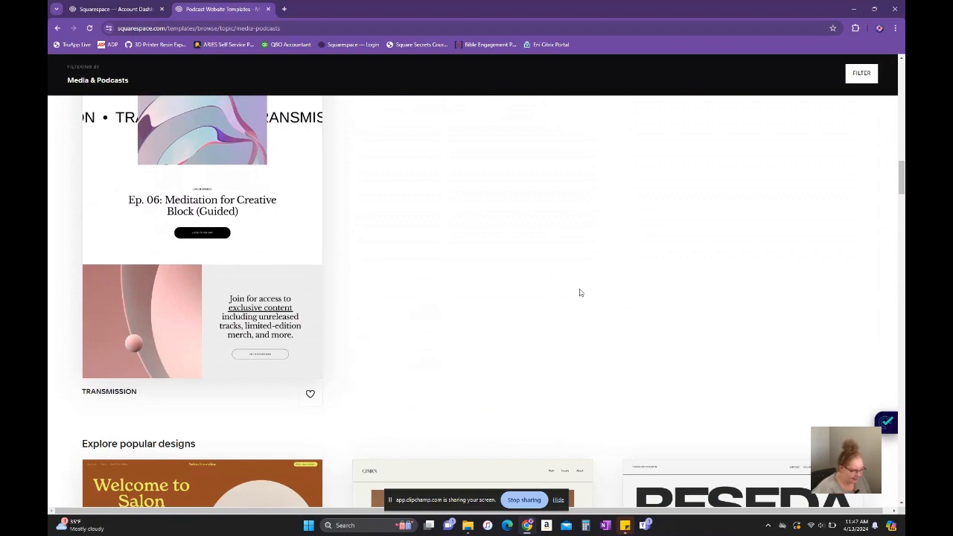
Browse the popular designs below the topic matches and open the Selene template's preview
scroll(580, 293, down, 3)
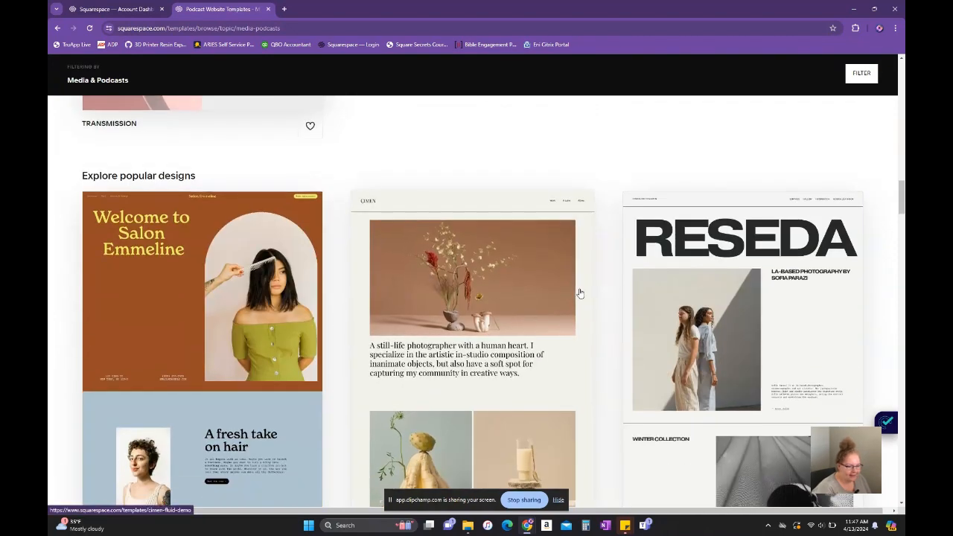
scroll(580, 292, down, 2)
scroll(580, 292, down, 4)
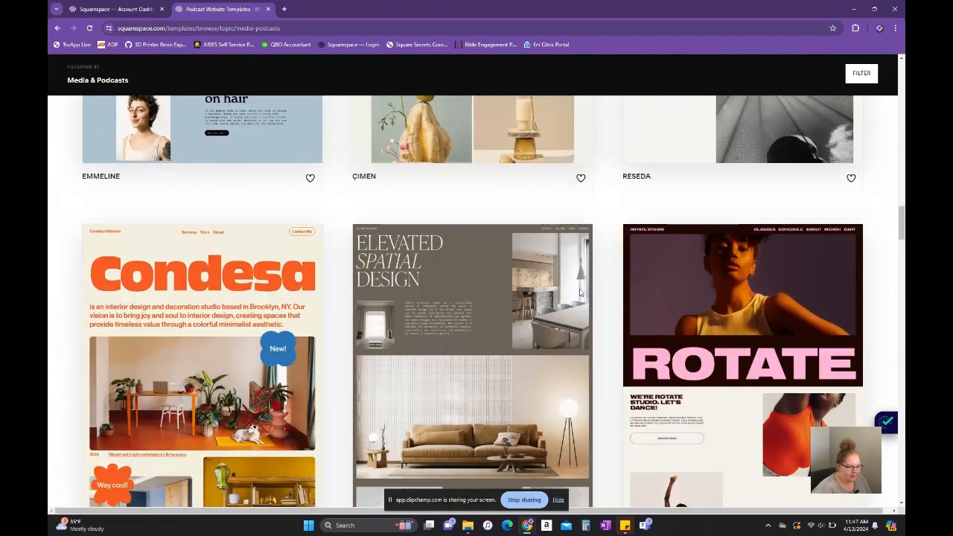
scroll(580, 293, down, 4)
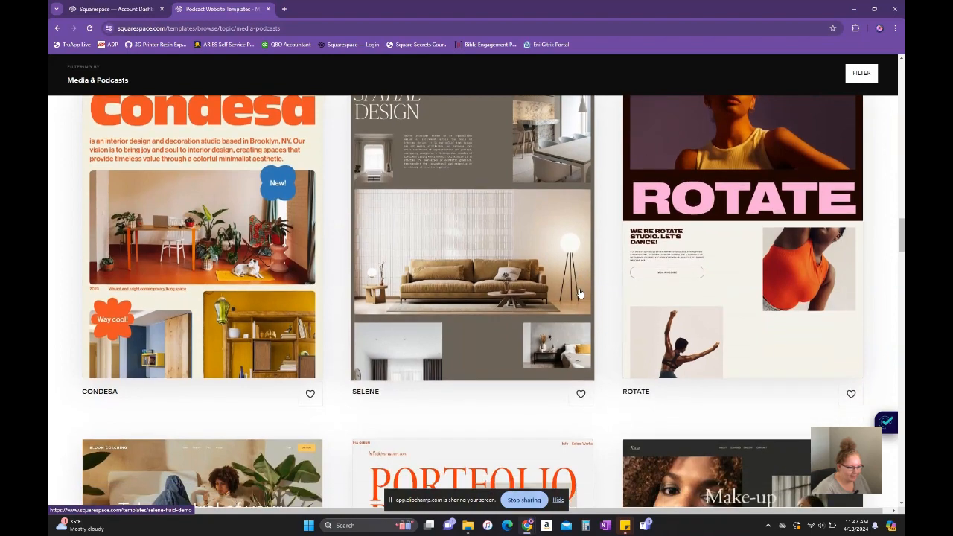
scroll(580, 293, down, 1)
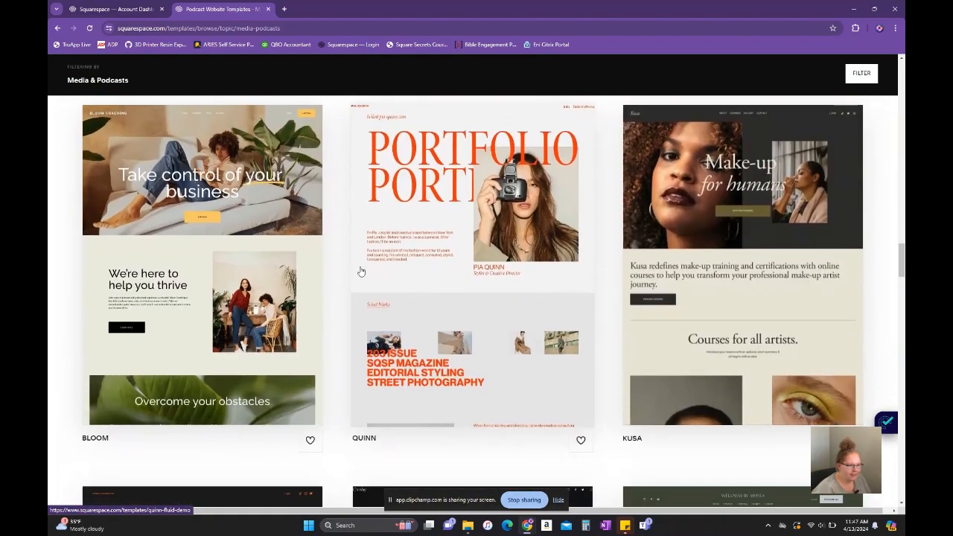
scroll(360, 272, down, 1)
scroll(459, 292, up, 6)
click(459, 291)
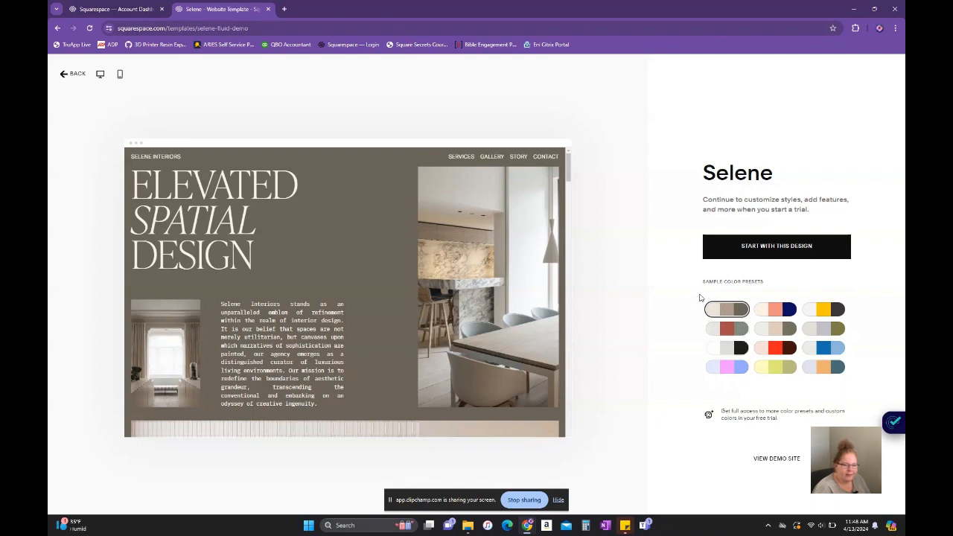
Try various sample color presets on the Selene template, including sage green, black, olive, taupe, navy and light blue
click(717, 337)
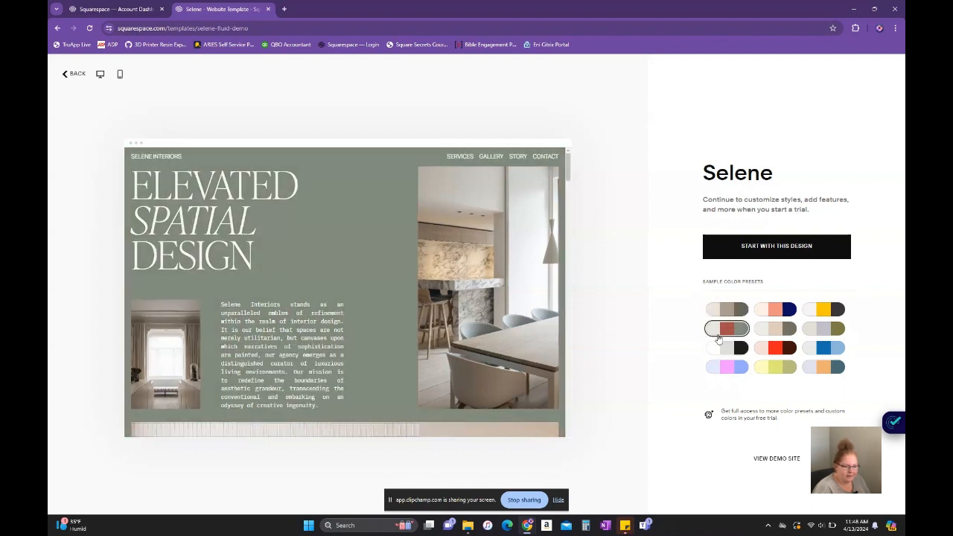
click(719, 349)
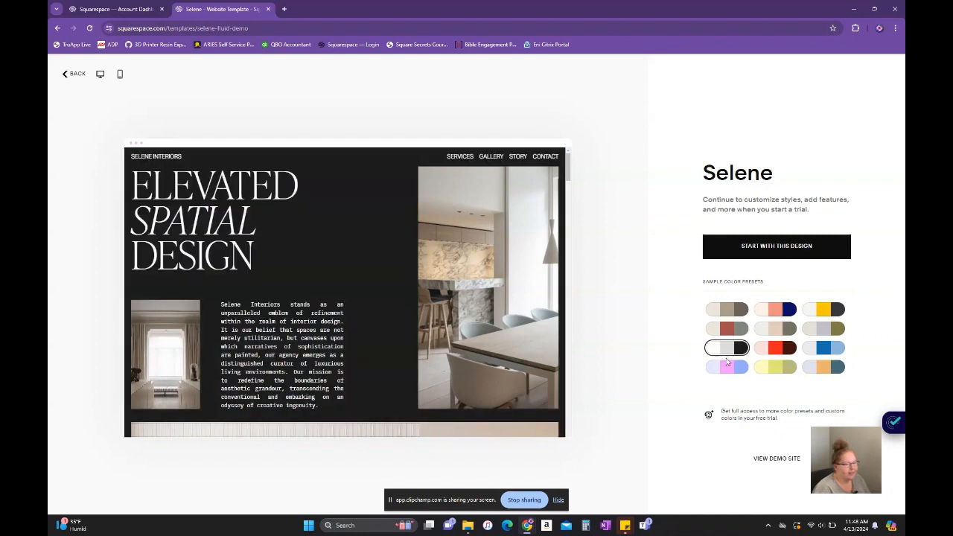
click(727, 372)
click(772, 366)
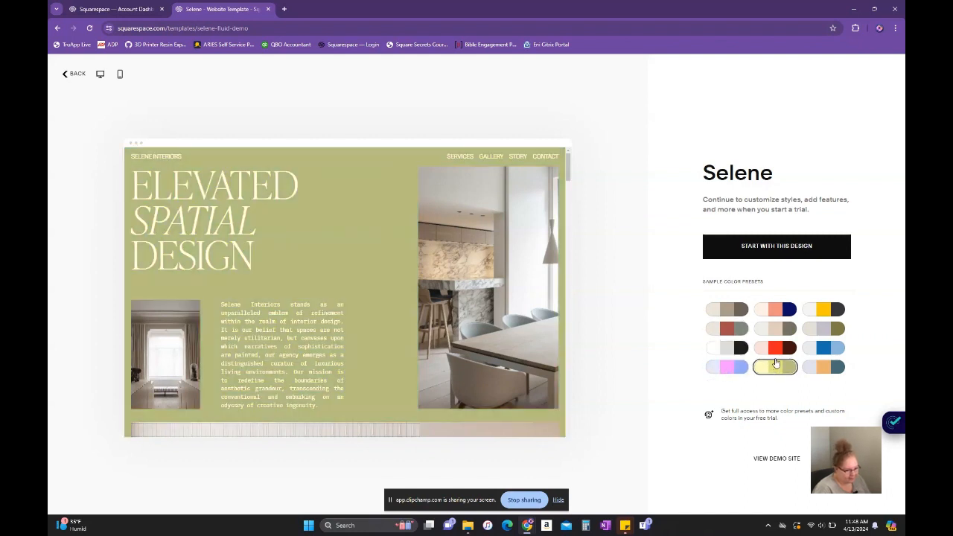
click(776, 350)
click(777, 330)
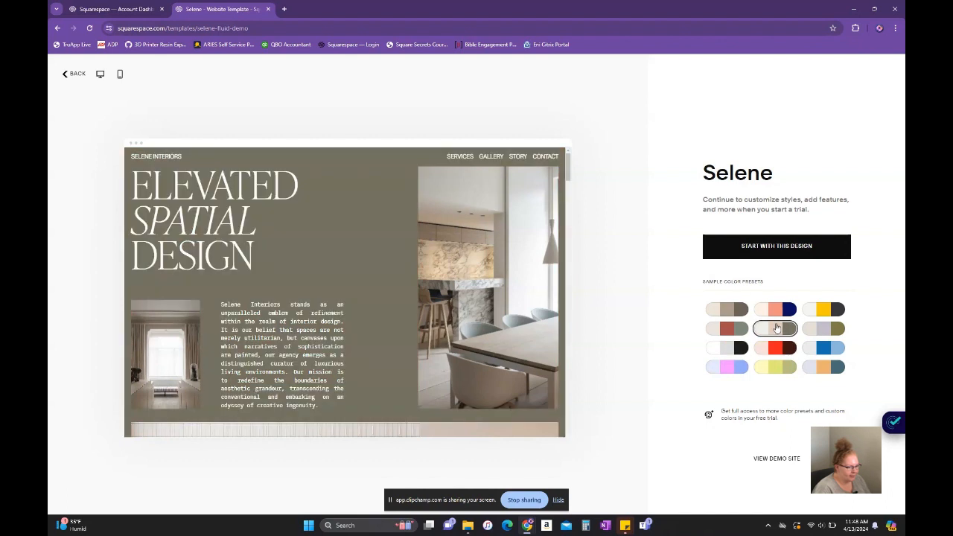
click(777, 310)
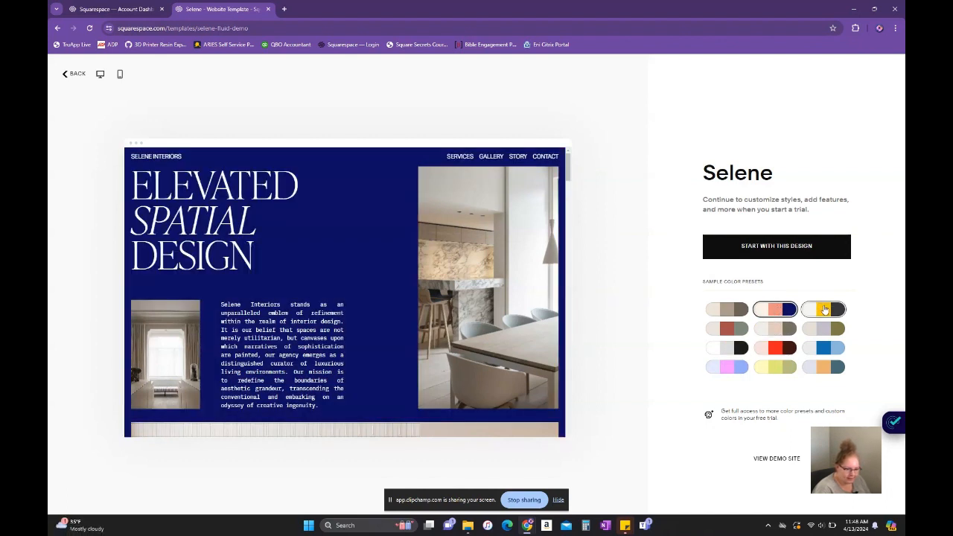
click(824, 350)
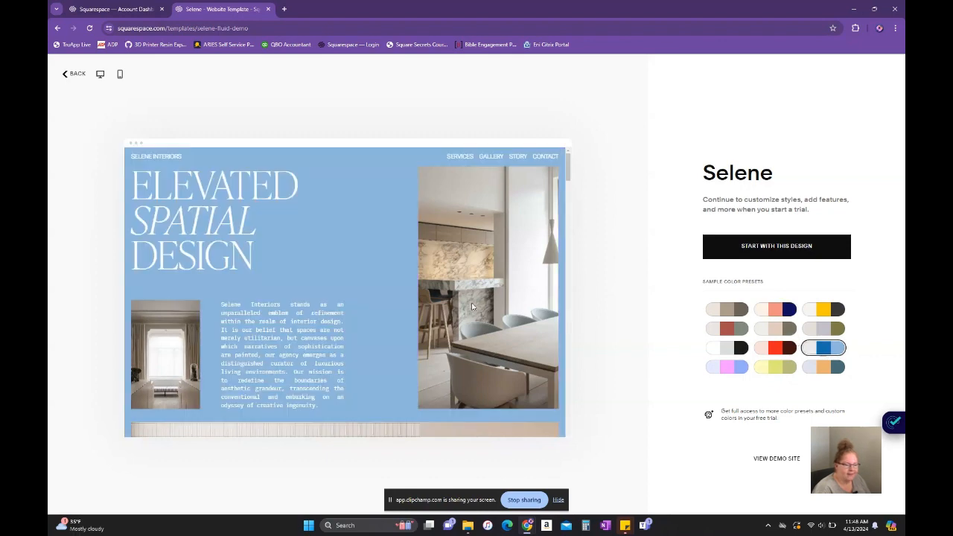
Compare the navy preset with the template's default brown preset on the sofa section of the Selene preview
scroll(464, 300, down, 5)
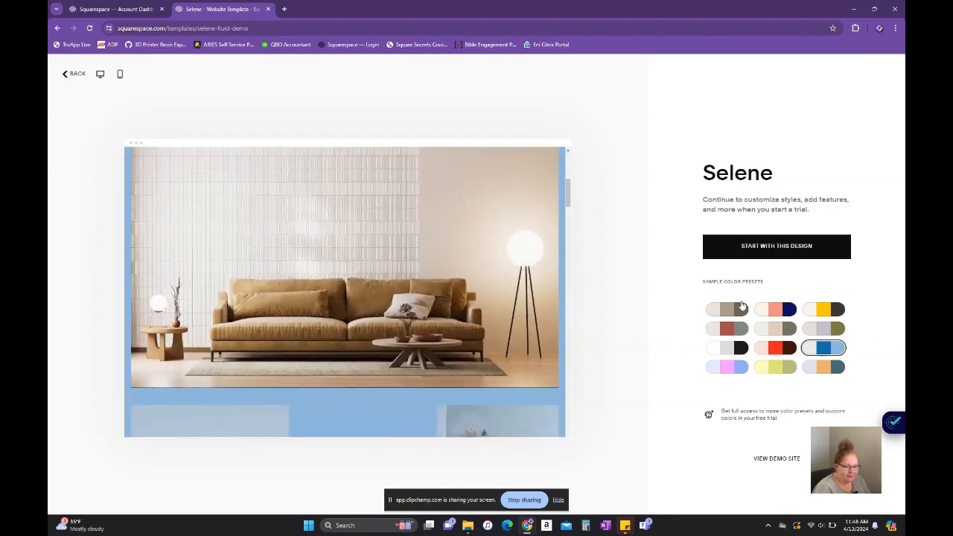
click(773, 313)
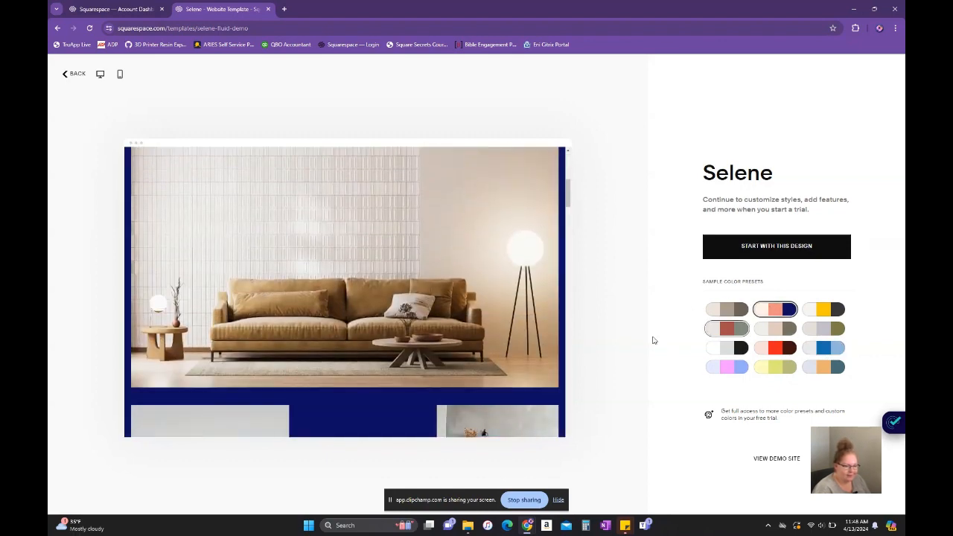
click(723, 313)
scroll(514, 328, up, 5)
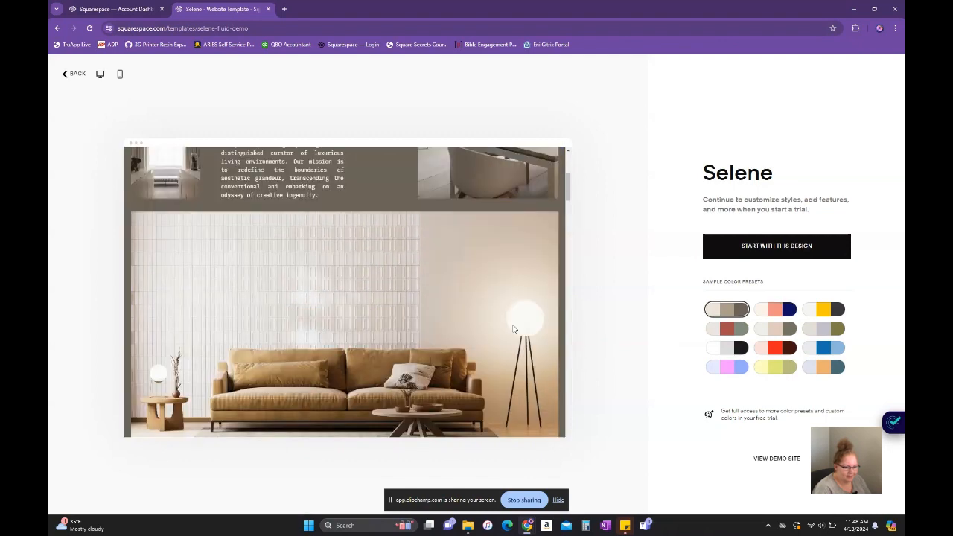
scroll(537, 328, down, 2)
Apply the beige, red and sage green color preset to Selene and start a site with this design
click(727, 328)
scroll(490, 317, down, 10)
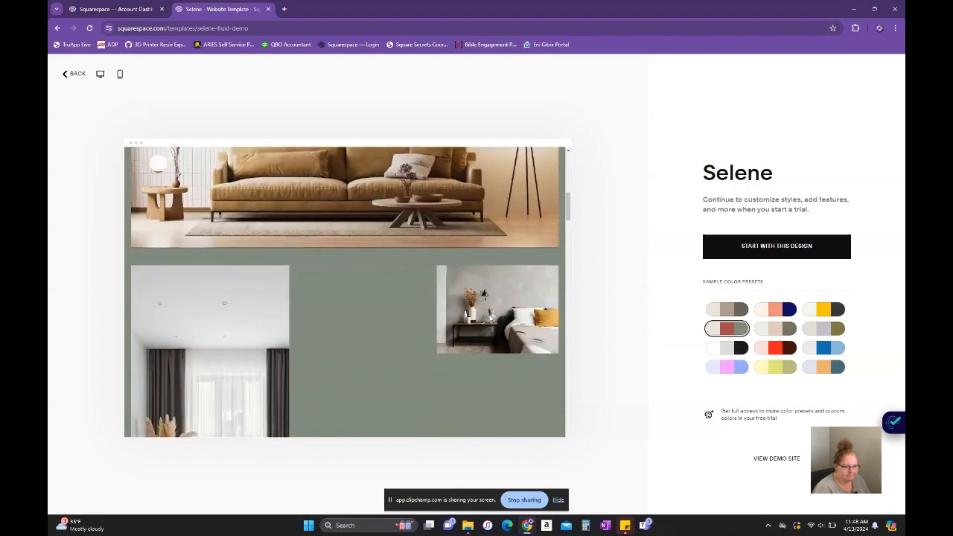
click(803, 248)
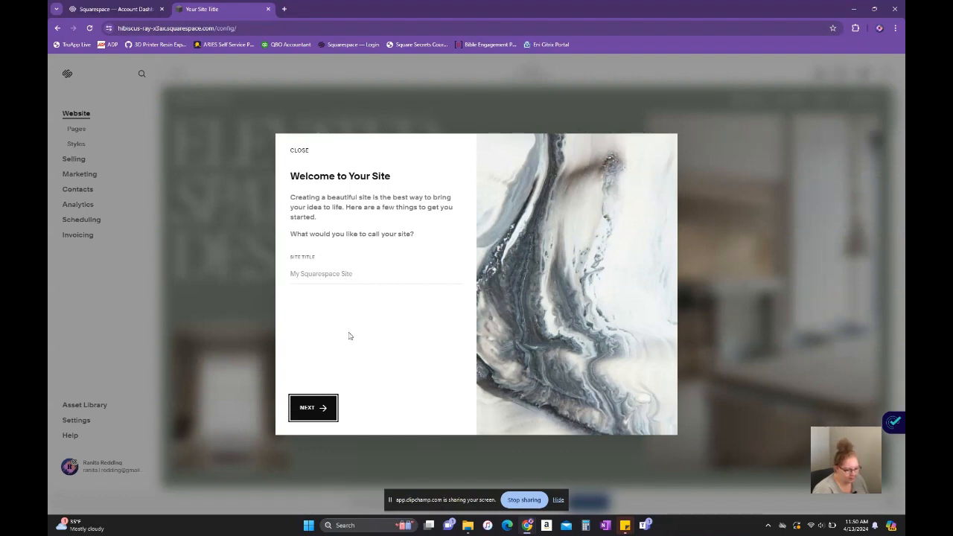
Go through the welcome introduction to its end without entering a site title
click(321, 416)
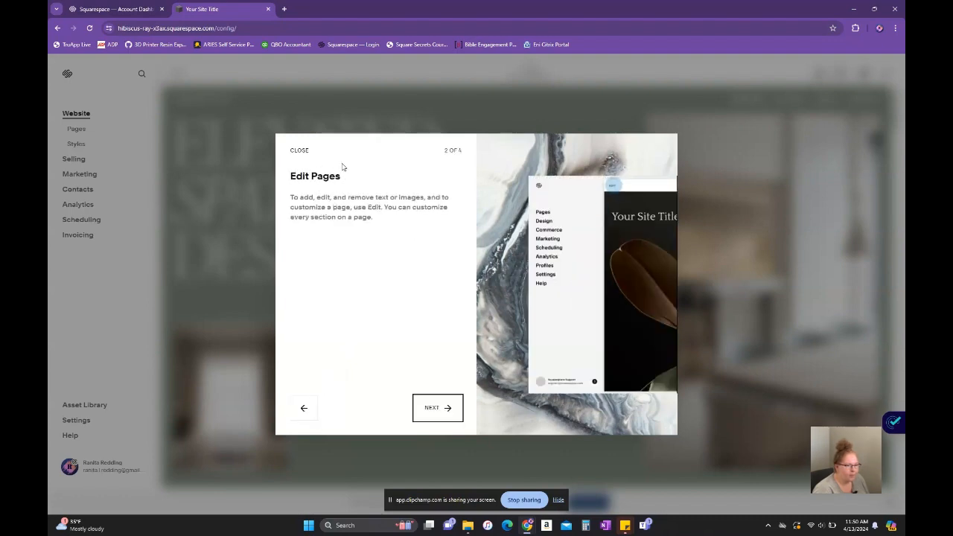
click(435, 409)
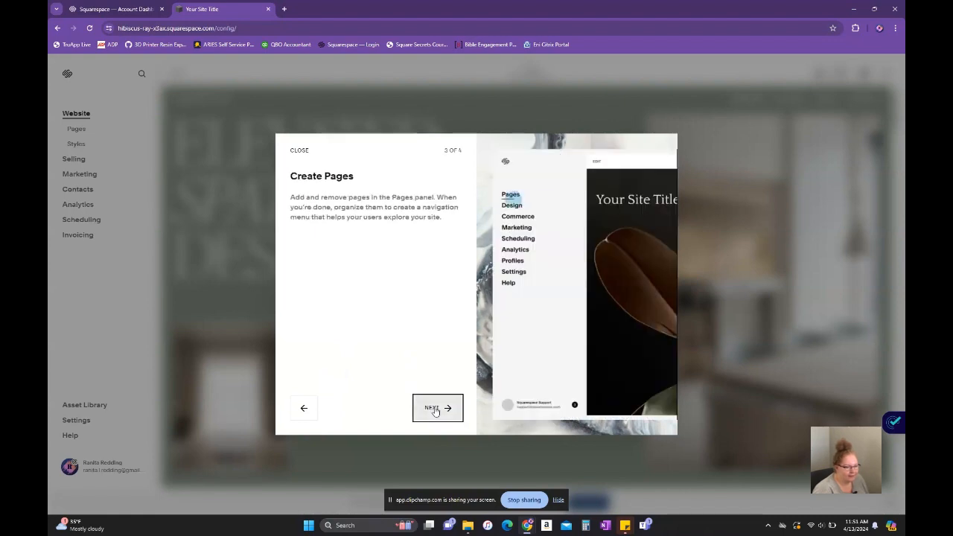
click(436, 411)
click(436, 410)
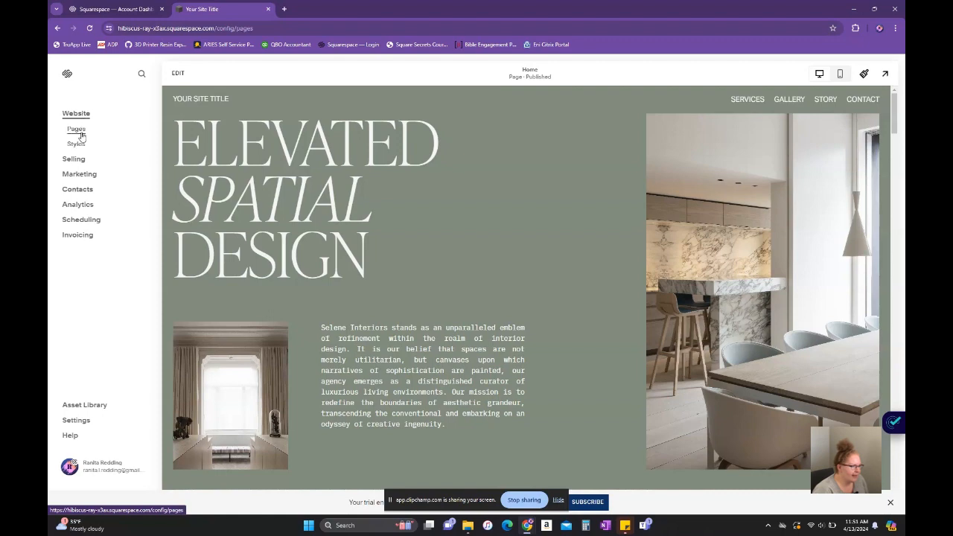
Open the site's page list and examine the Home page's sections from the opening banner to Project 01
click(76, 129)
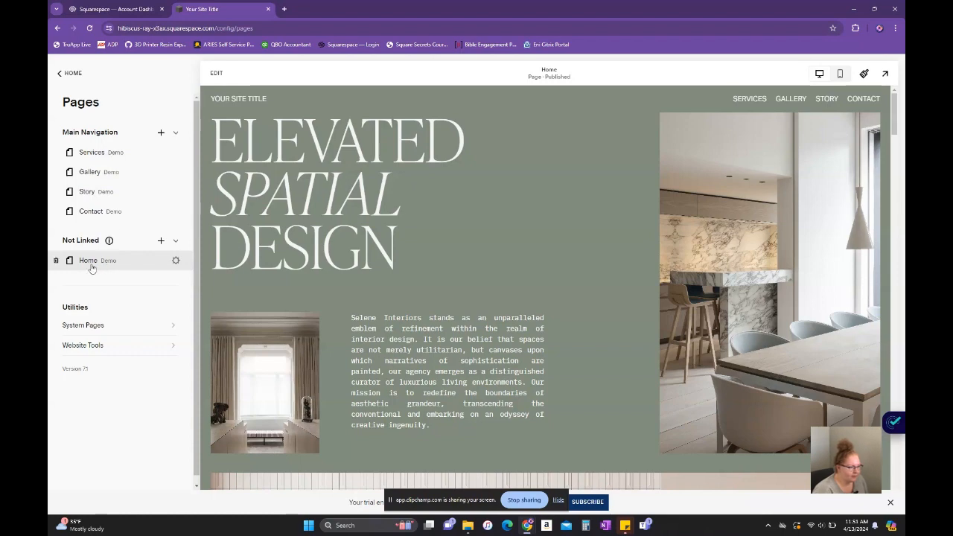
scroll(358, 241, down, 5)
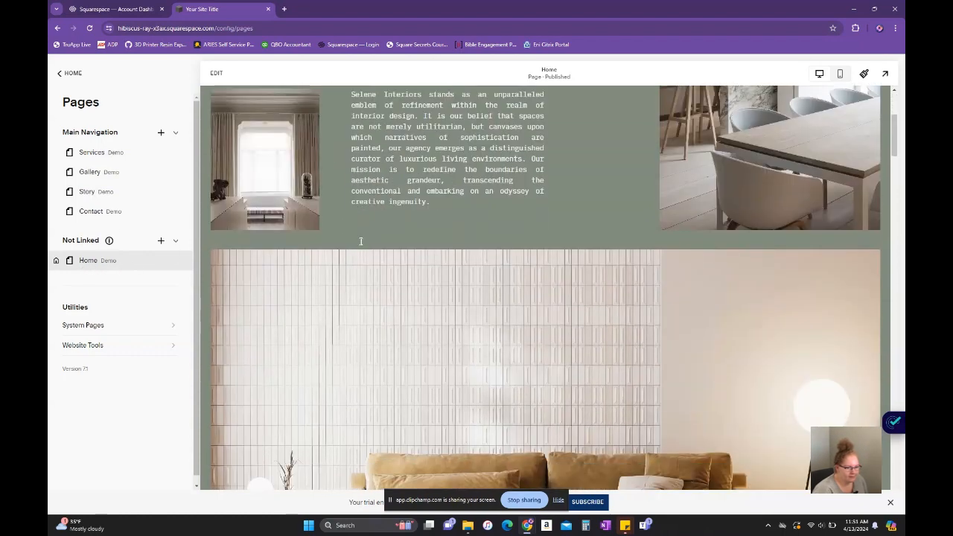
scroll(360, 244, down, 8)
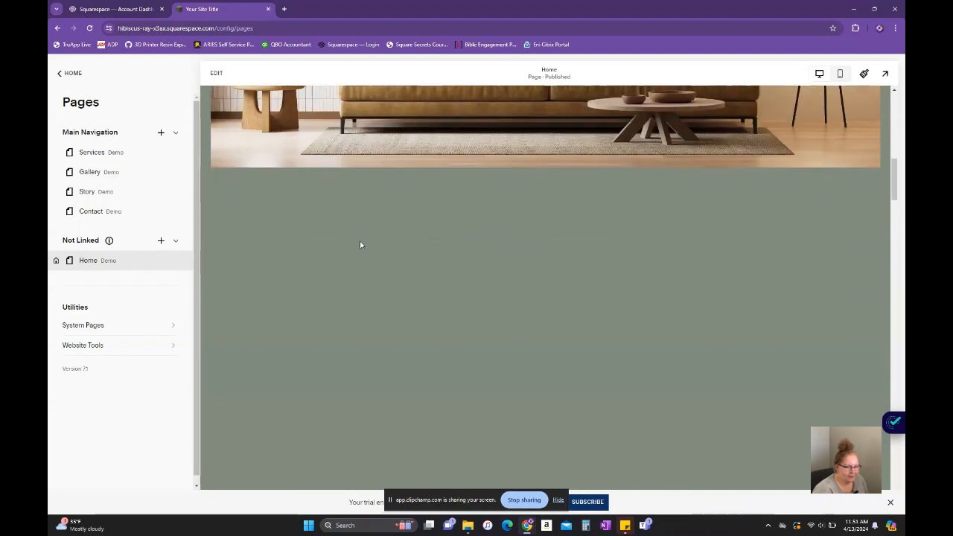
scroll(360, 244, down, 1)
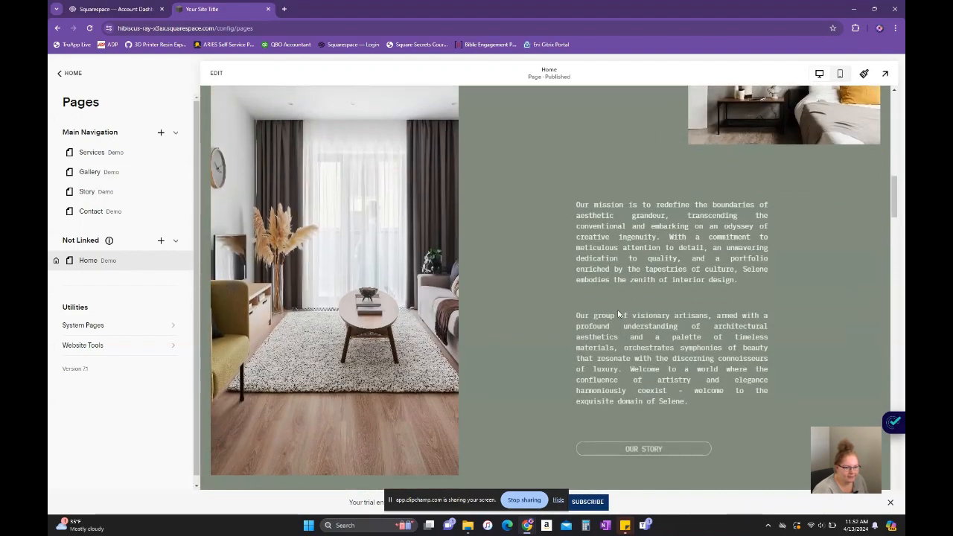
scroll(618, 315, down, 4)
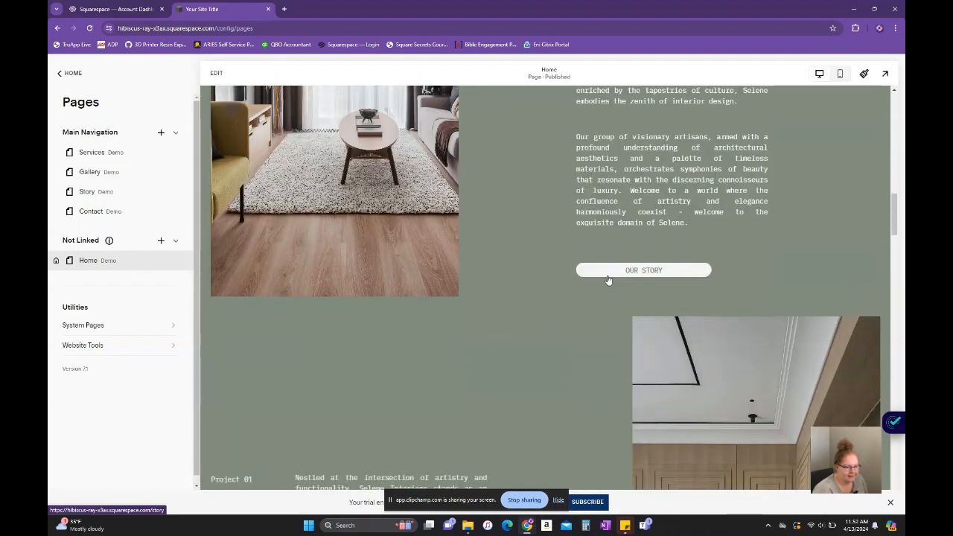
scroll(608, 280, down, 3)
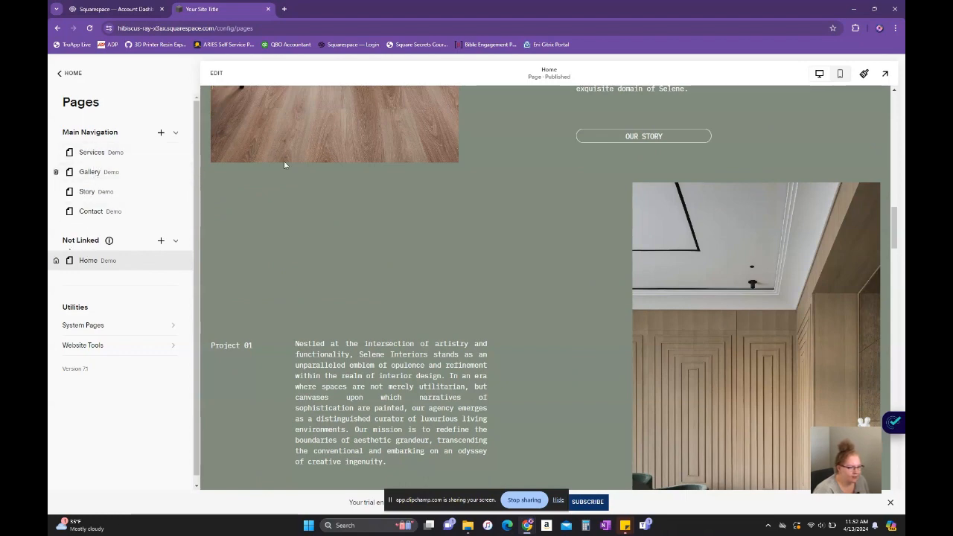
scroll(415, 164, up, 10)
scroll(421, 167, up, 6)
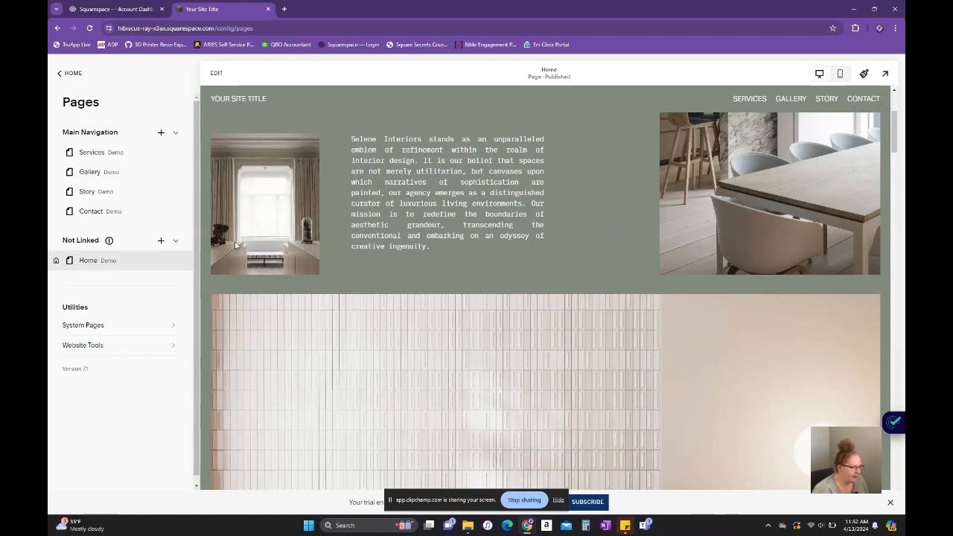
Edit the Home page's site header and set the site title to the owner's first name in possessive form followed by "Designs"
click(217, 75)
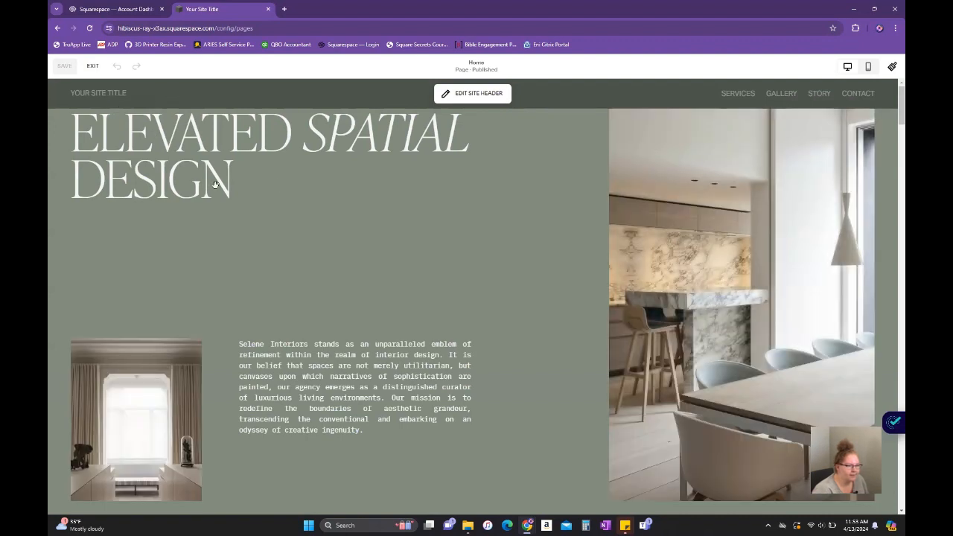
click(457, 95)
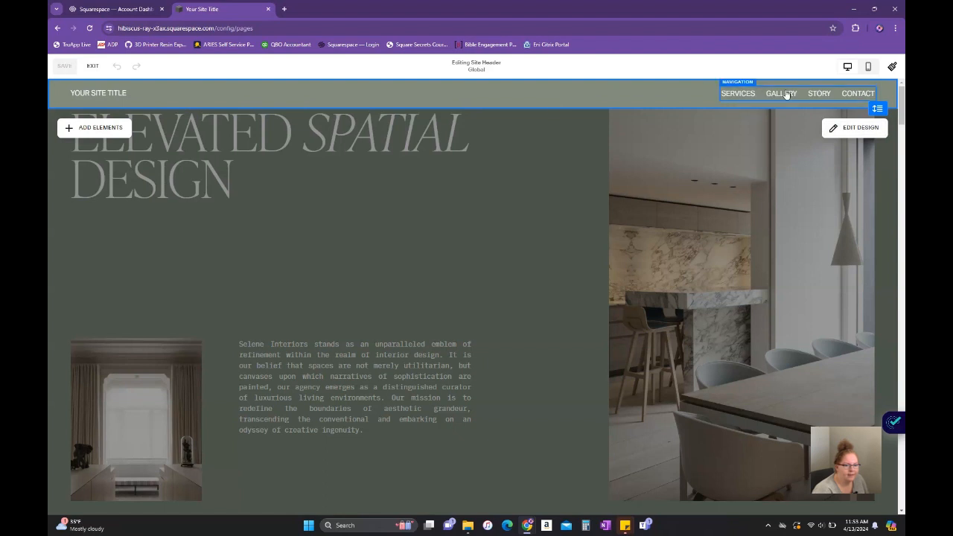
click(108, 93)
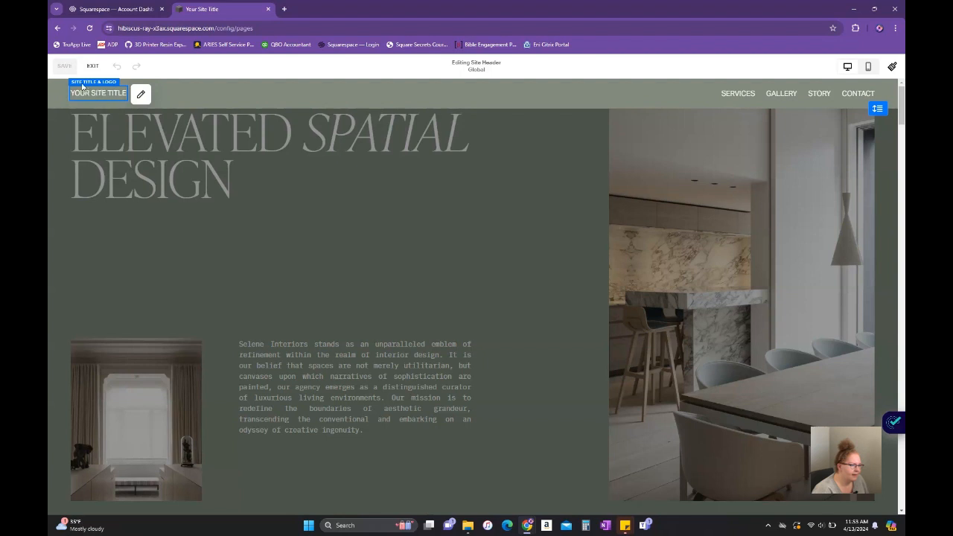
click(145, 95)
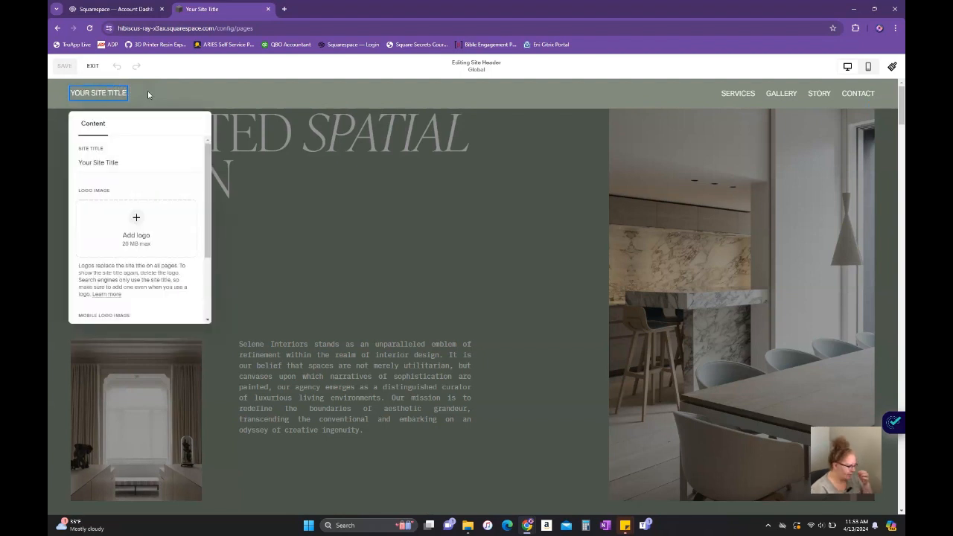
drag(142, 162, 72, 165)
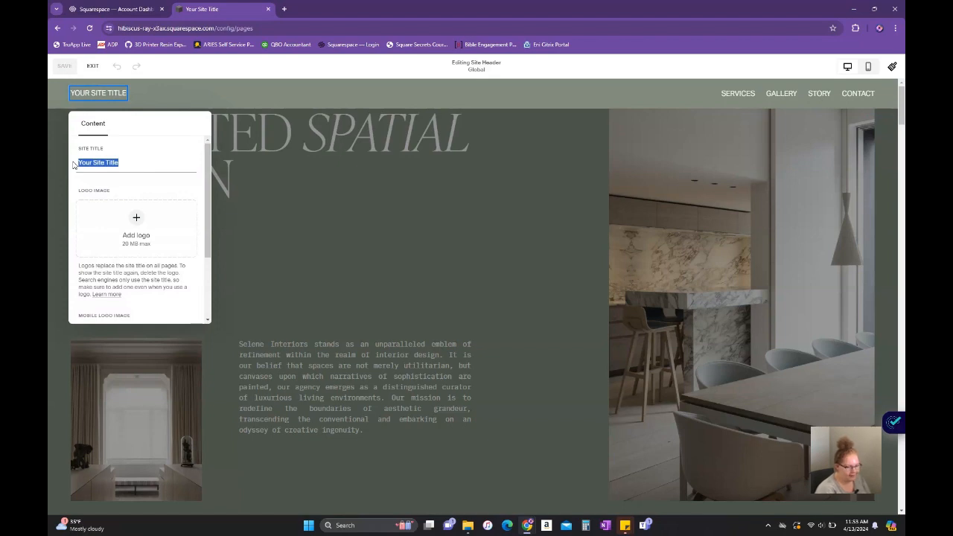
text(Ranita's)
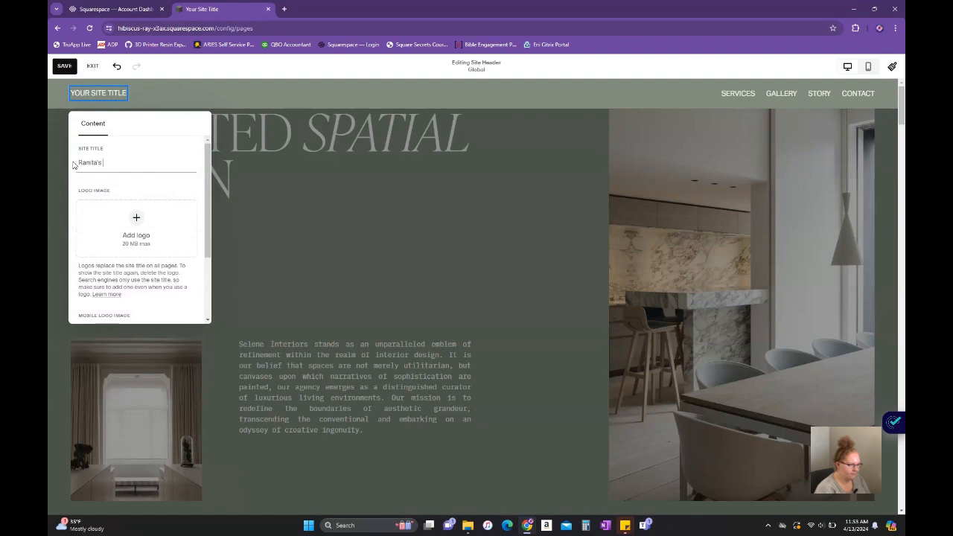
text( Designs)
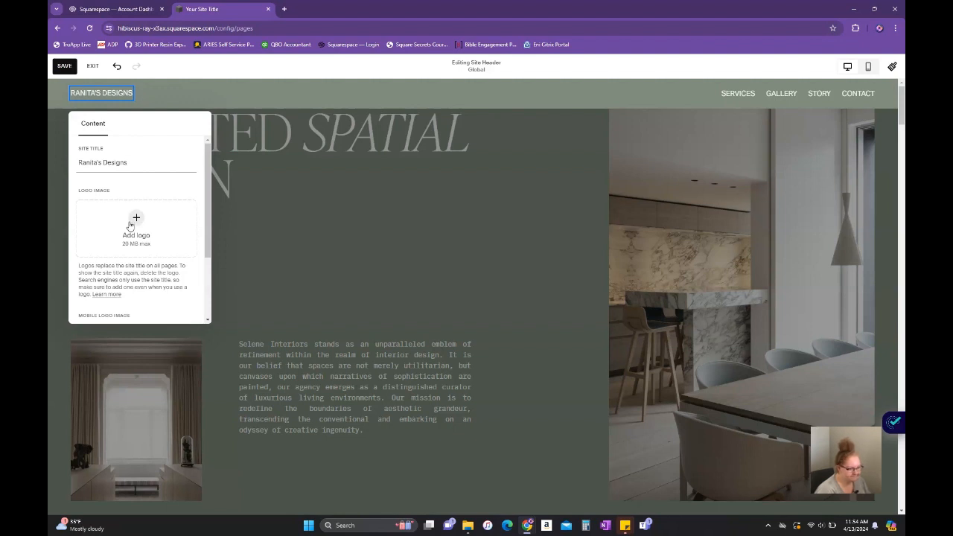
Check the desktop and mobile logo image options, save the header edits and leave page editing
scroll(130, 223, down, 1)
scroll(129, 223, down, 1)
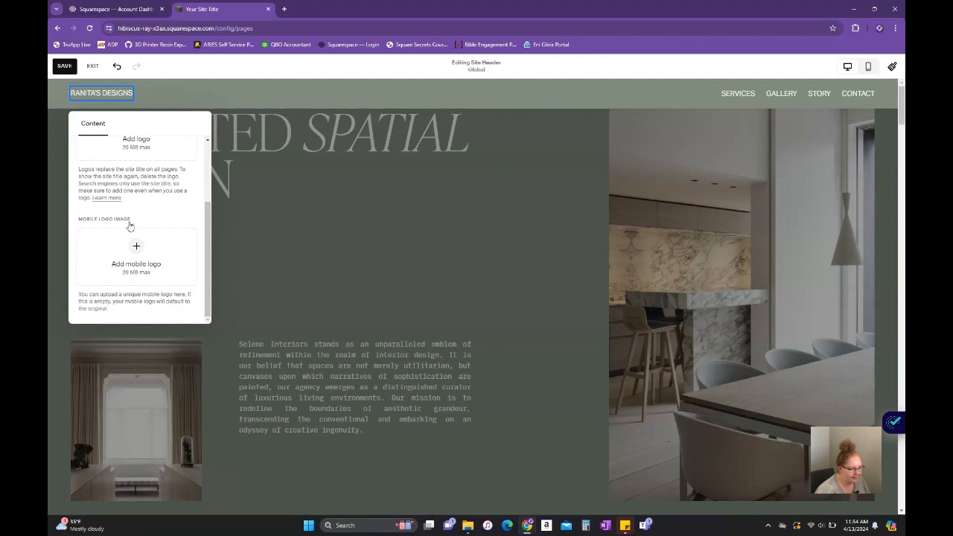
scroll(129, 223, up, 2)
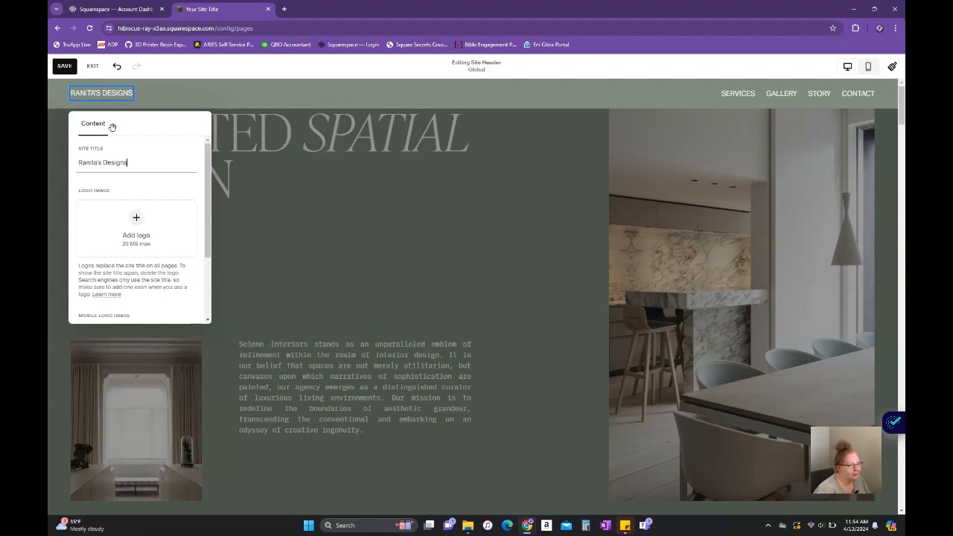
click(248, 193)
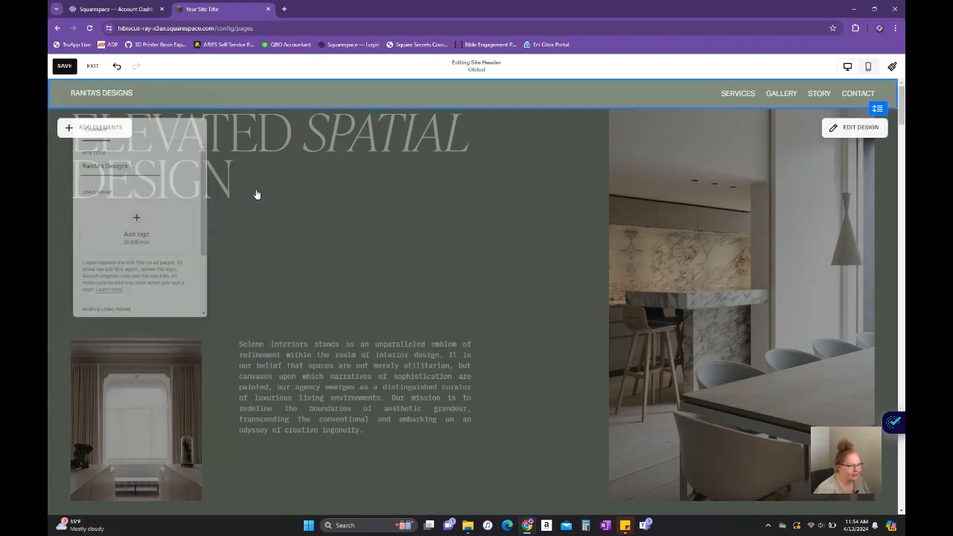
click(62, 65)
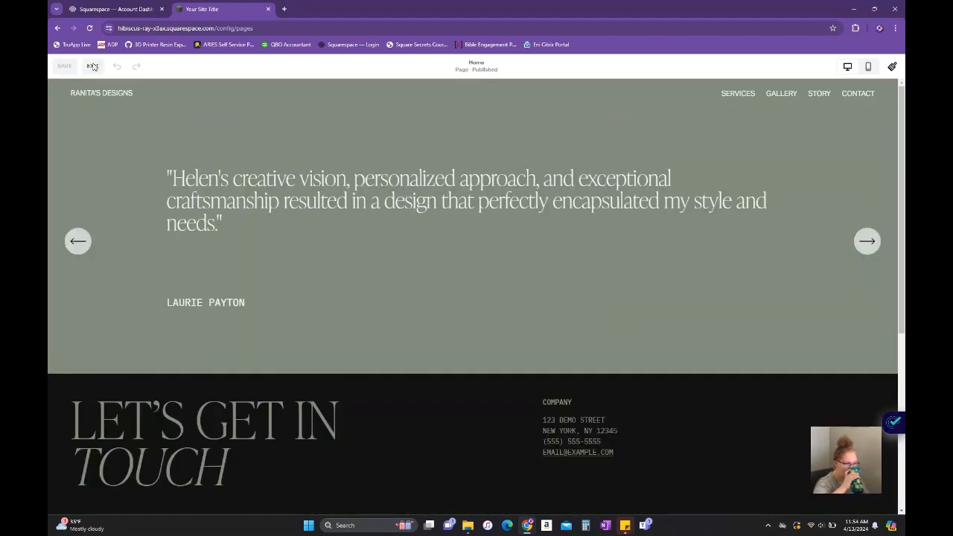
click(92, 66)
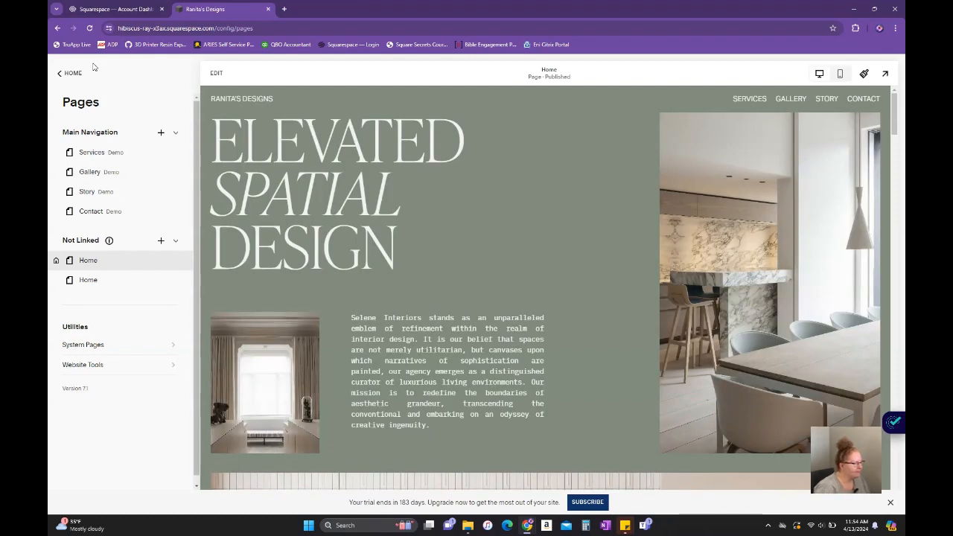
Add a blank page named "Home 2" to the main navigation and place it between Story and Contact
click(161, 134)
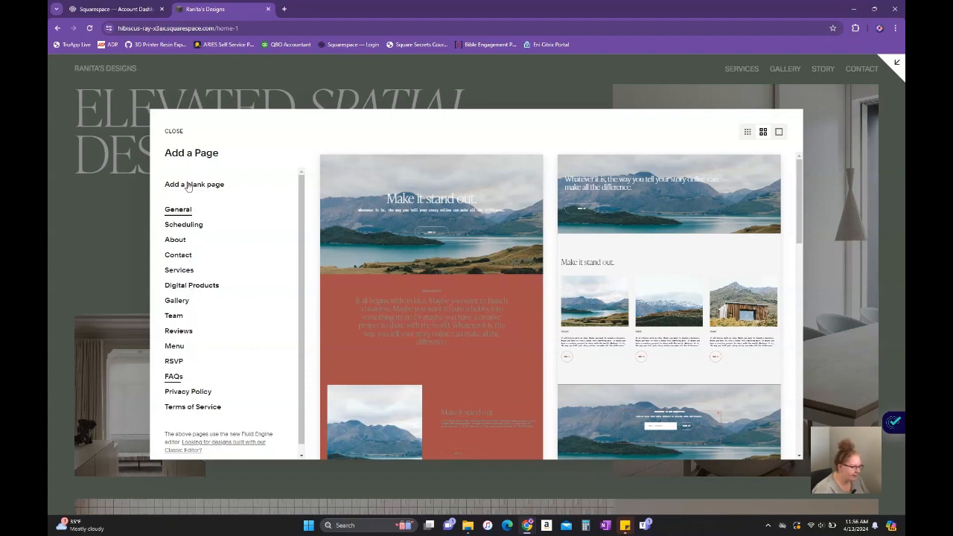
click(182, 131)
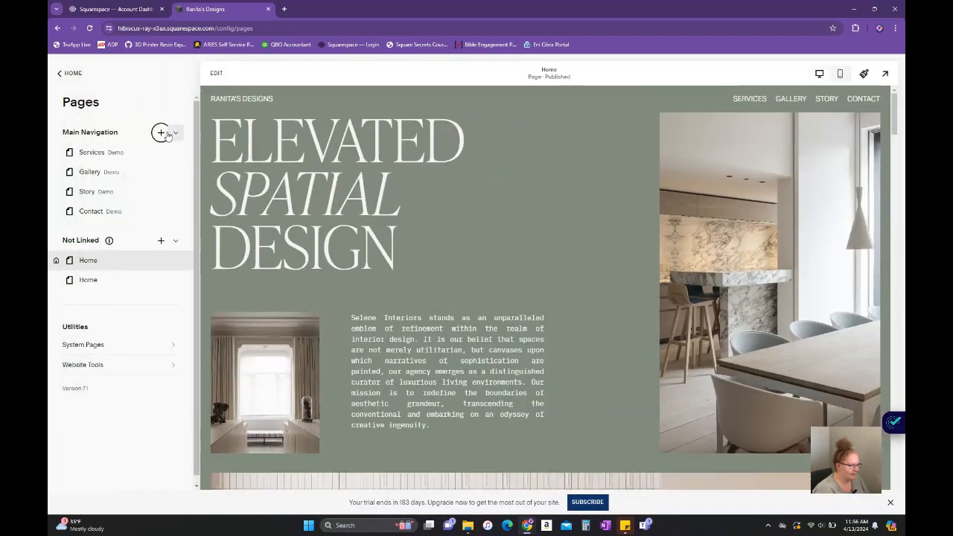
click(162, 134)
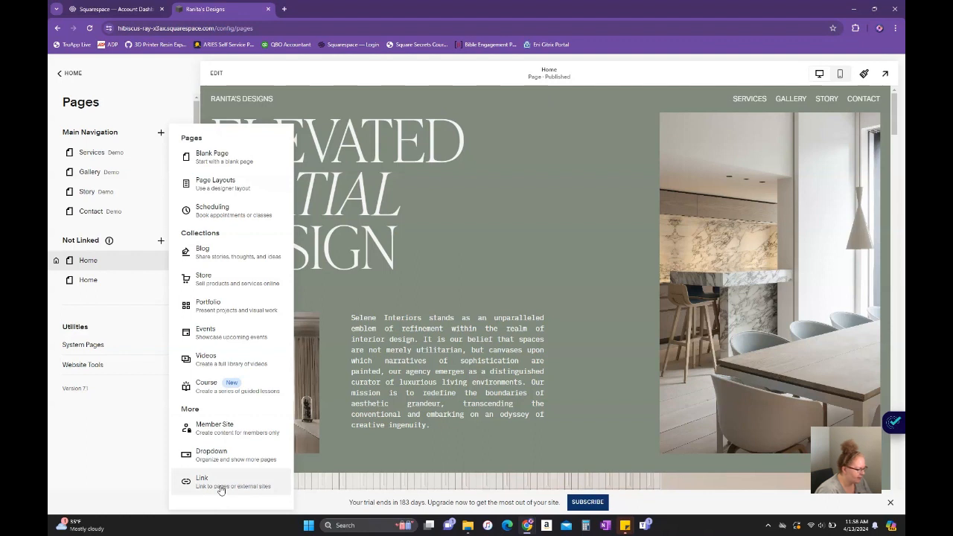
click(233, 165)
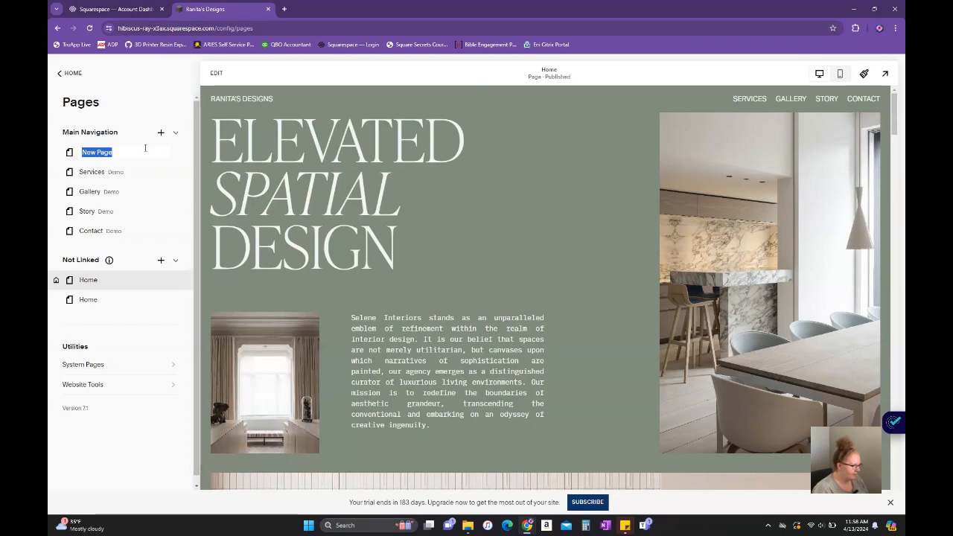
text(Home 2)
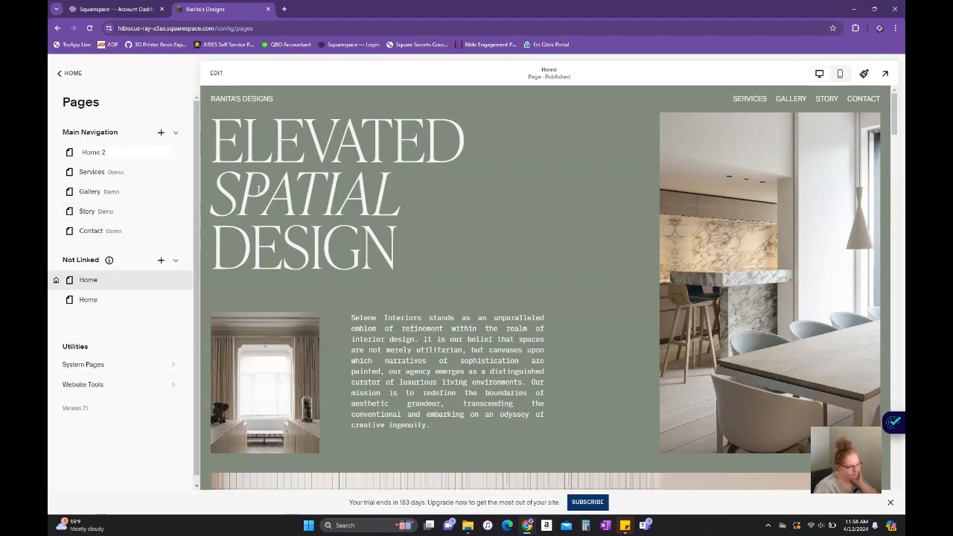
click(128, 154)
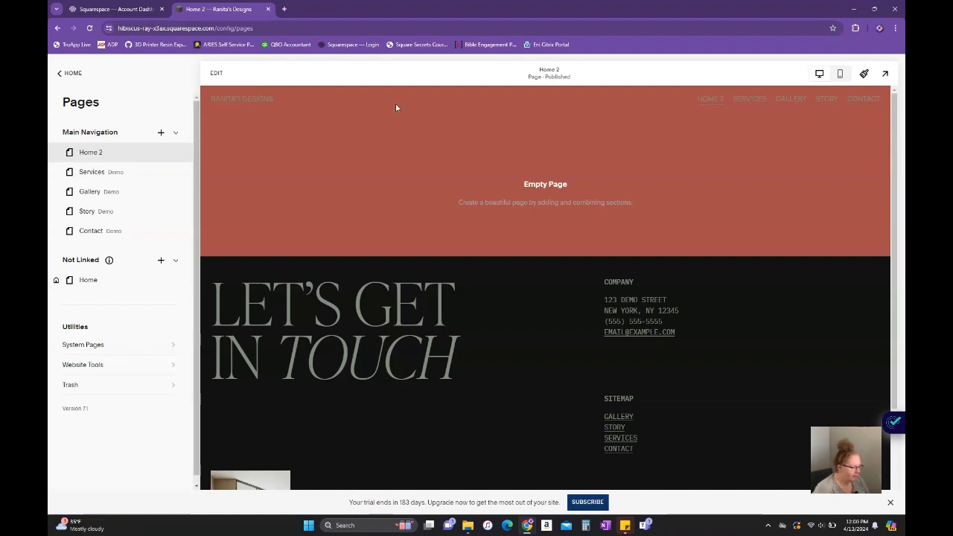
drag(136, 174, 134, 211)
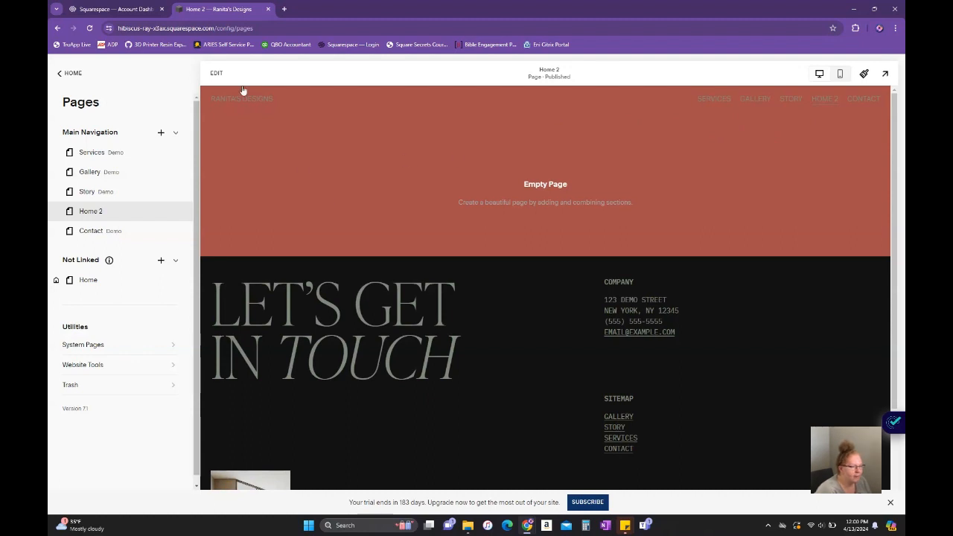
Start editing the Home 2 page and add a blank section to it
click(216, 73)
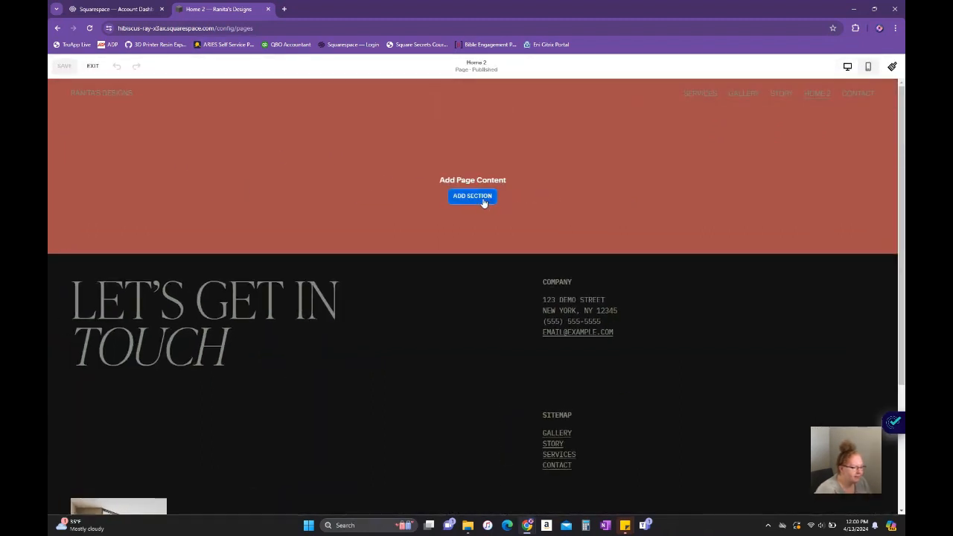
click(472, 196)
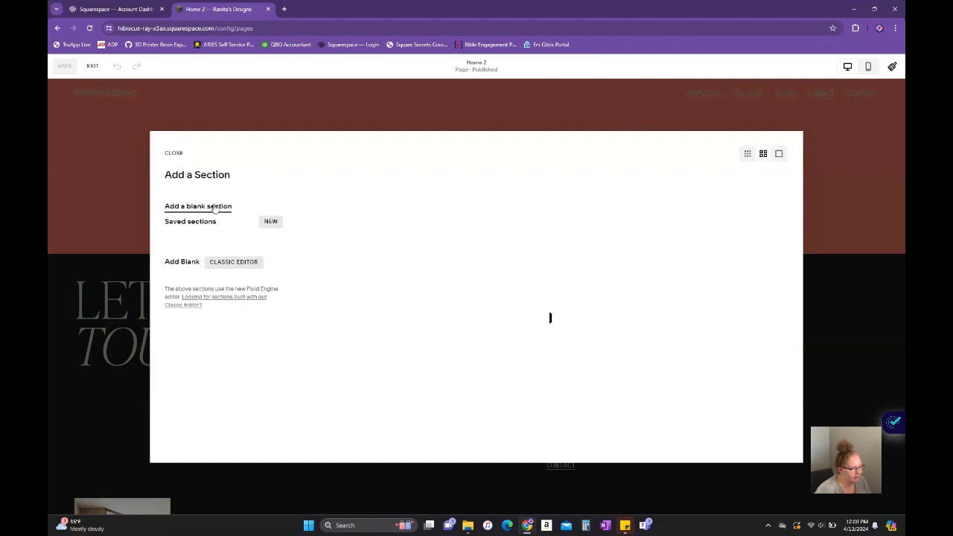
click(215, 207)
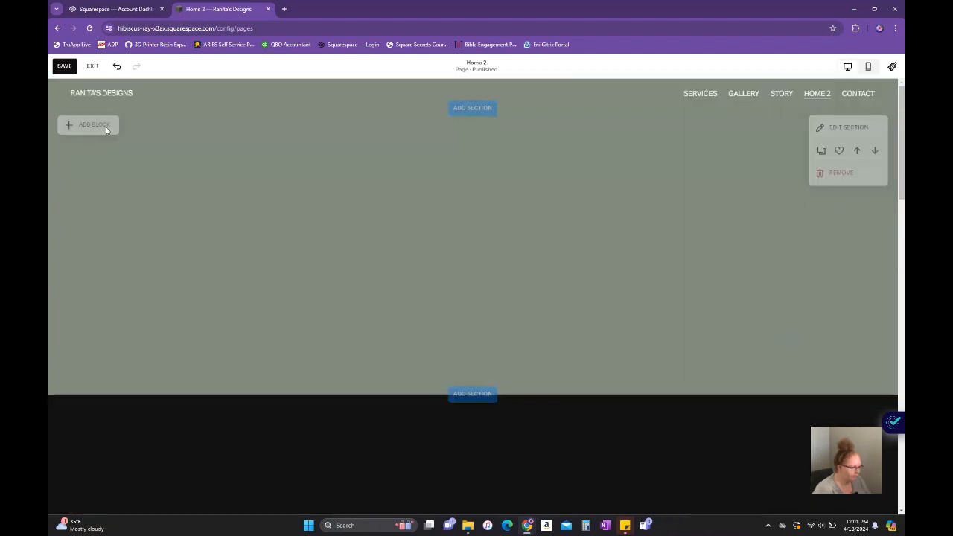
Add a text block to the blank section and enter "Heading 1" in it
click(106, 129)
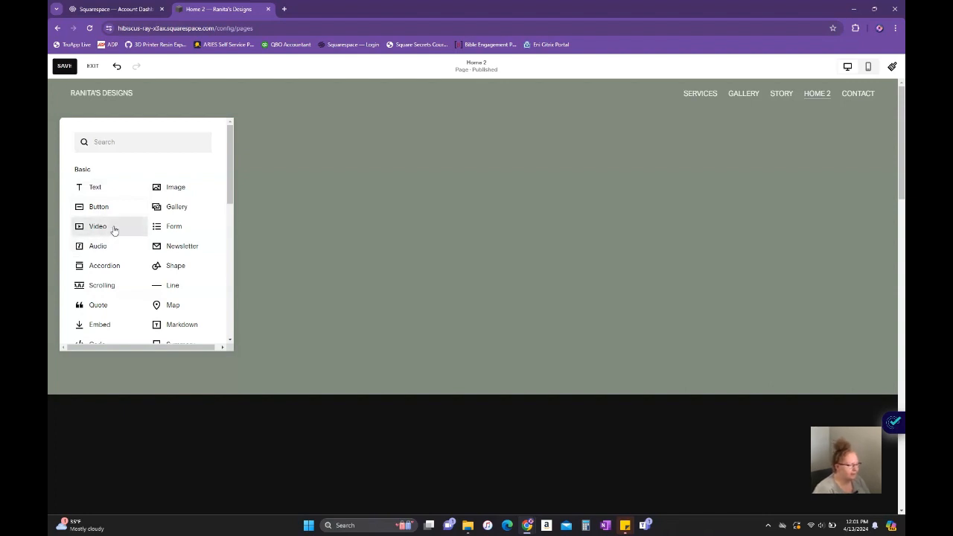
click(106, 188)
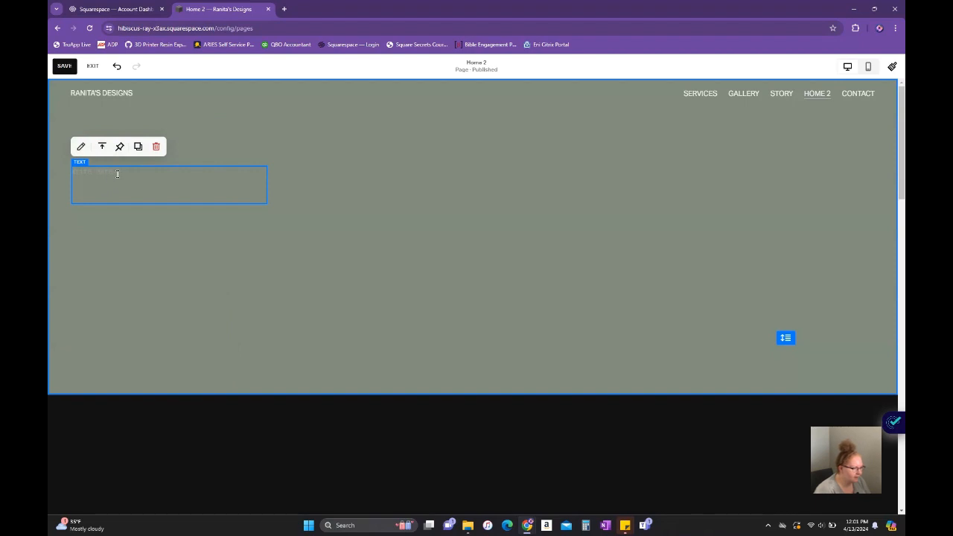
click(117, 174)
text(Heading 1)
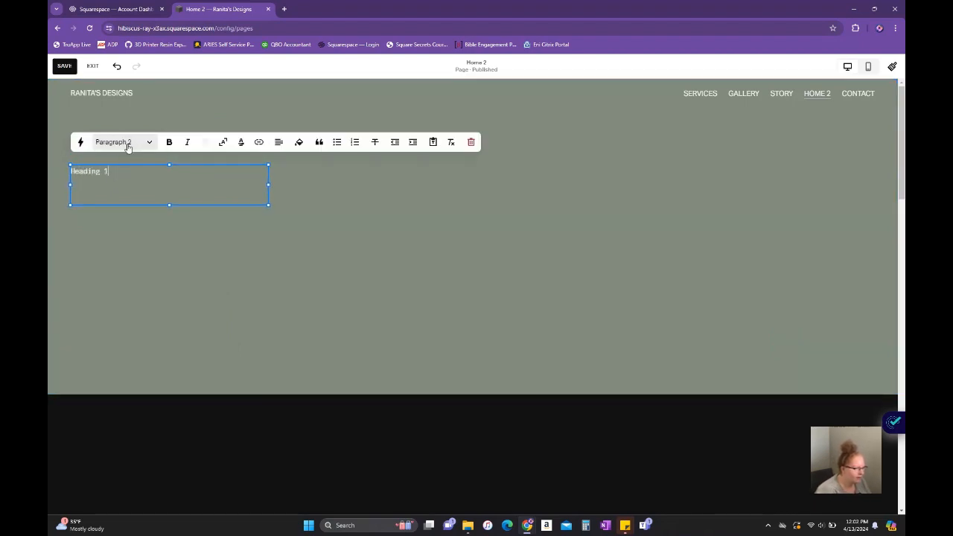
Apply the Heading 1 style to the "Heading 1" text
drag(106, 171, 71, 171)
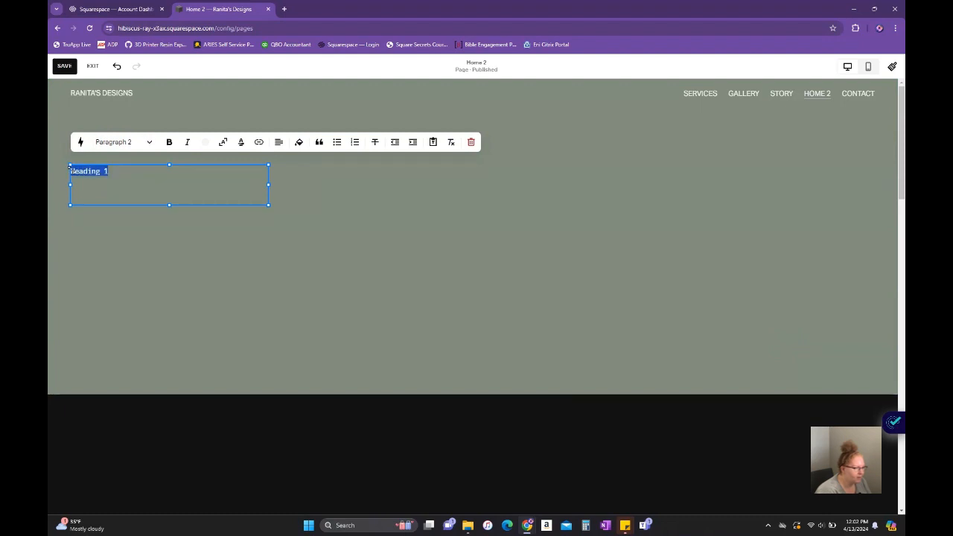
click(150, 143)
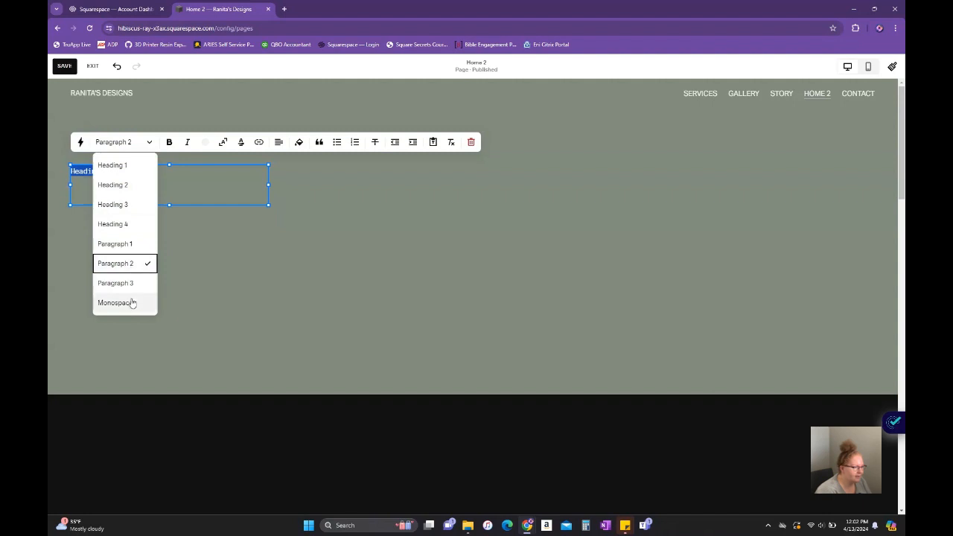
click(128, 166)
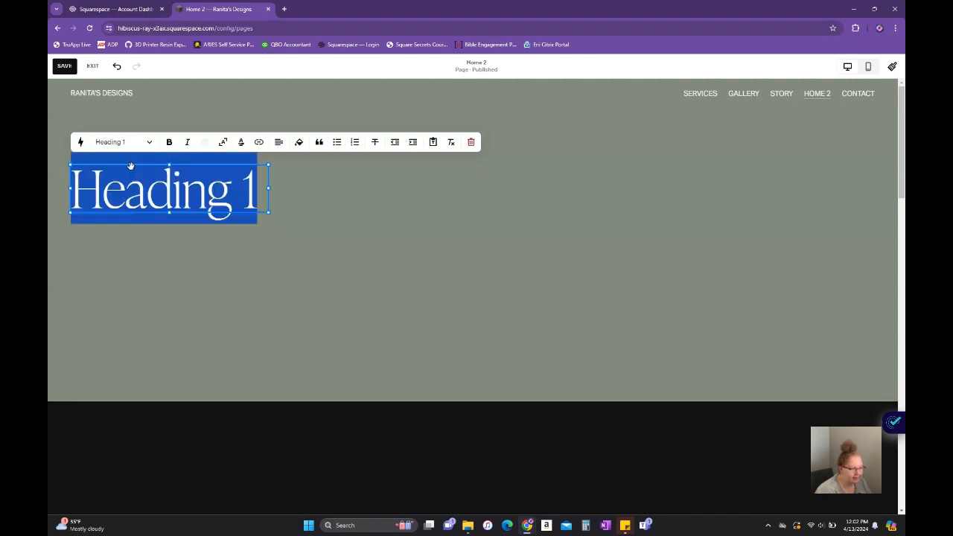
click(298, 216)
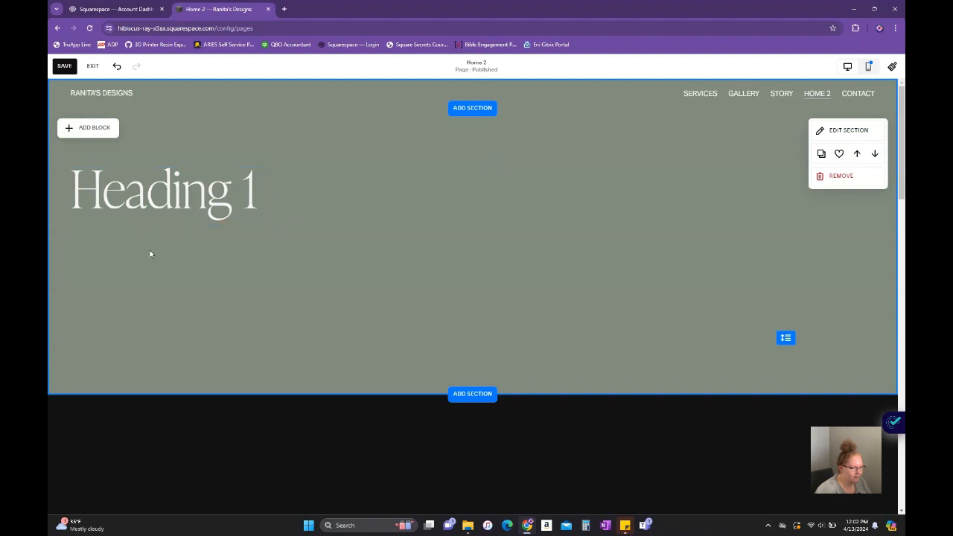
Duplicate the heading block, place the copy directly below the original and give its text the Heading 2 style
click(160, 219)
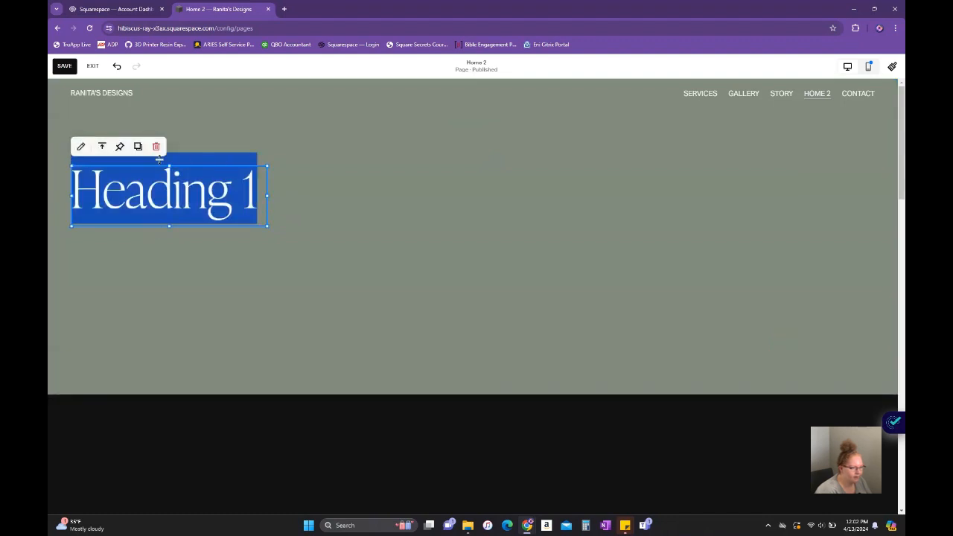
click(144, 151)
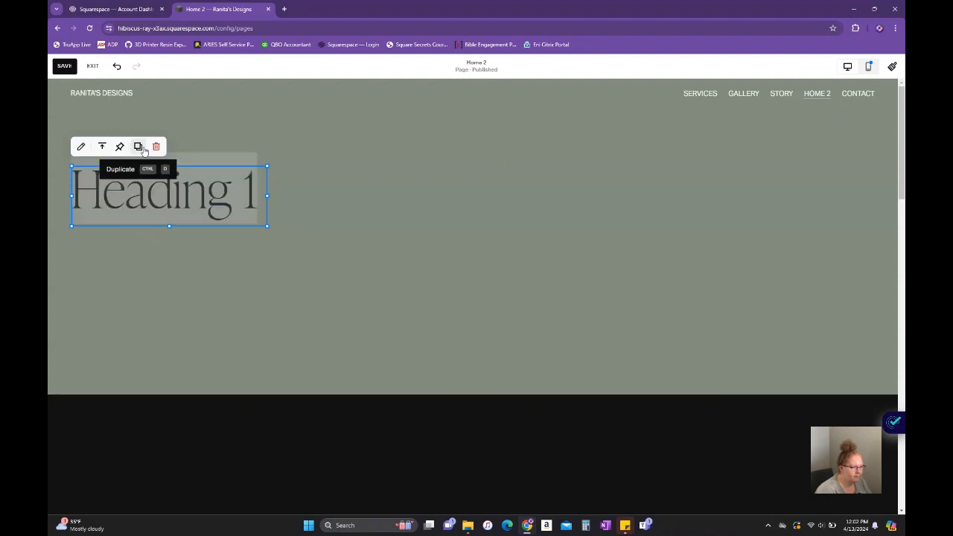
drag(182, 219, 143, 272)
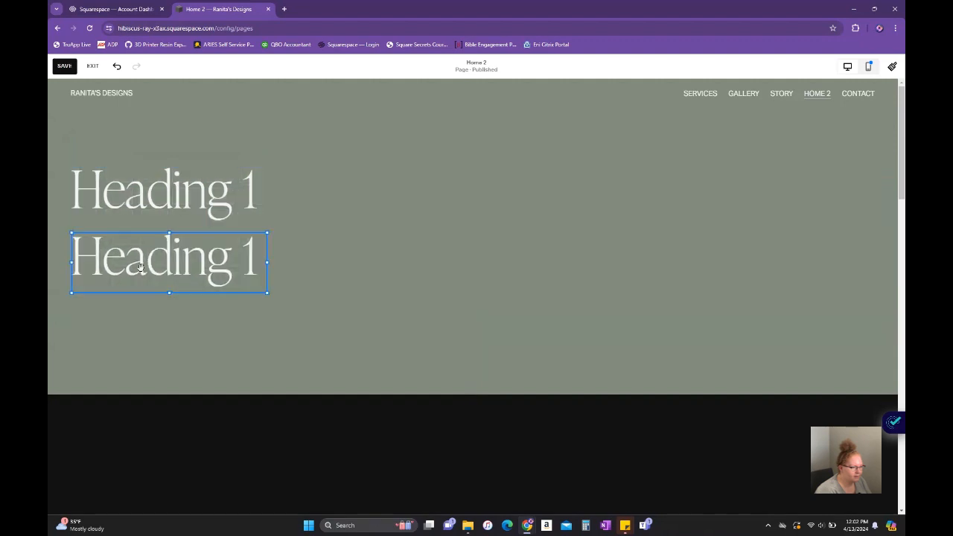
triple_click(196, 268)
click(150, 213)
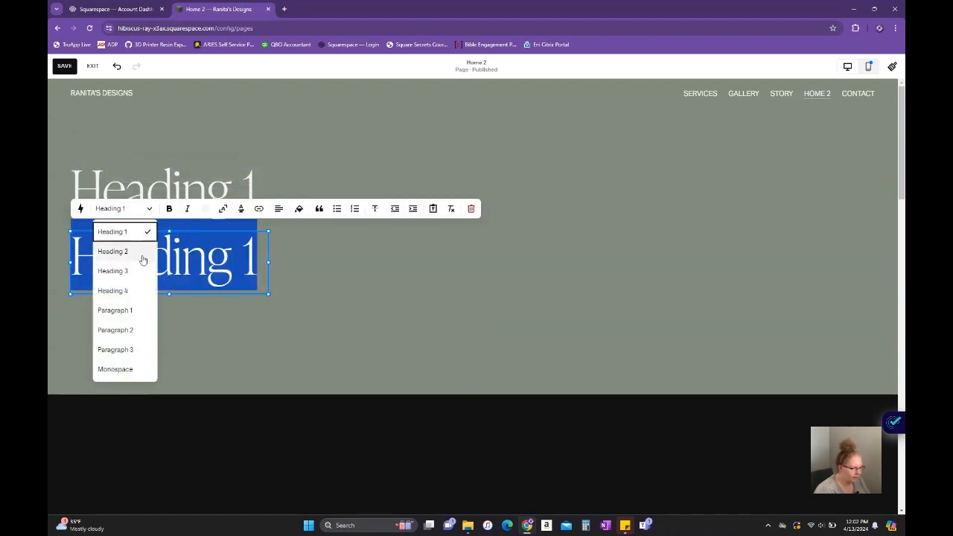
click(112, 251)
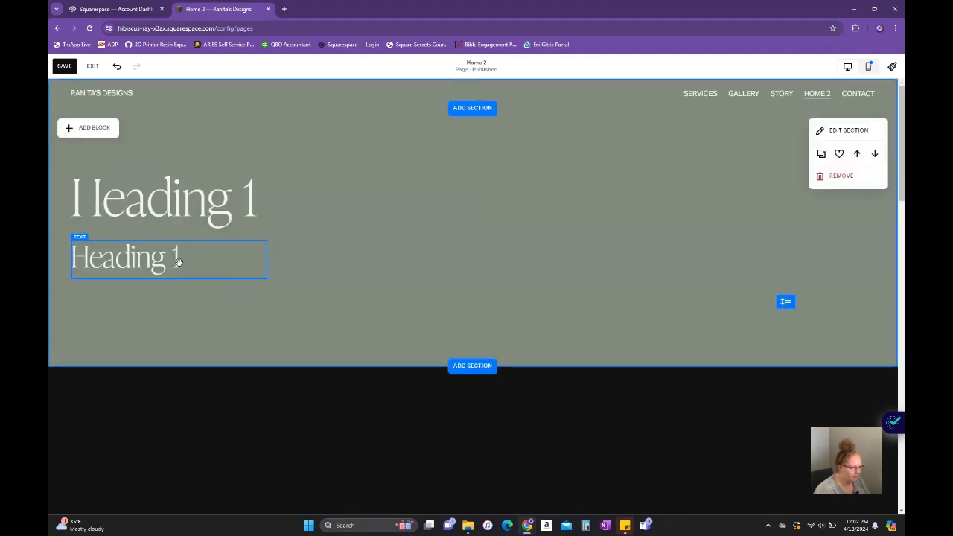
Duplicate the Heading 2 style block, place the copy directly below it and give its text the Heading 3 style
triple_click(177, 258)
click(137, 222)
drag(153, 292, 122, 303)
click(122, 304)
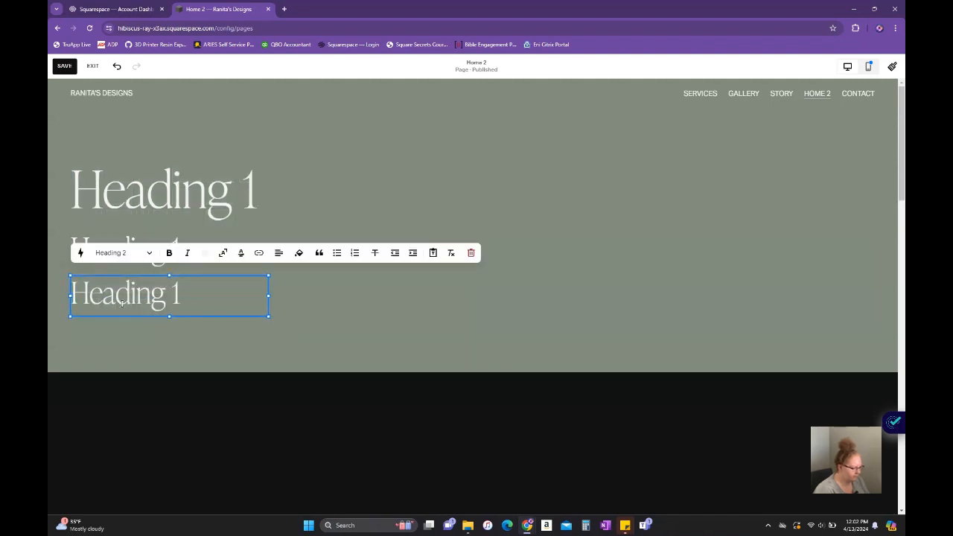
triple_click(121, 303)
click(123, 254)
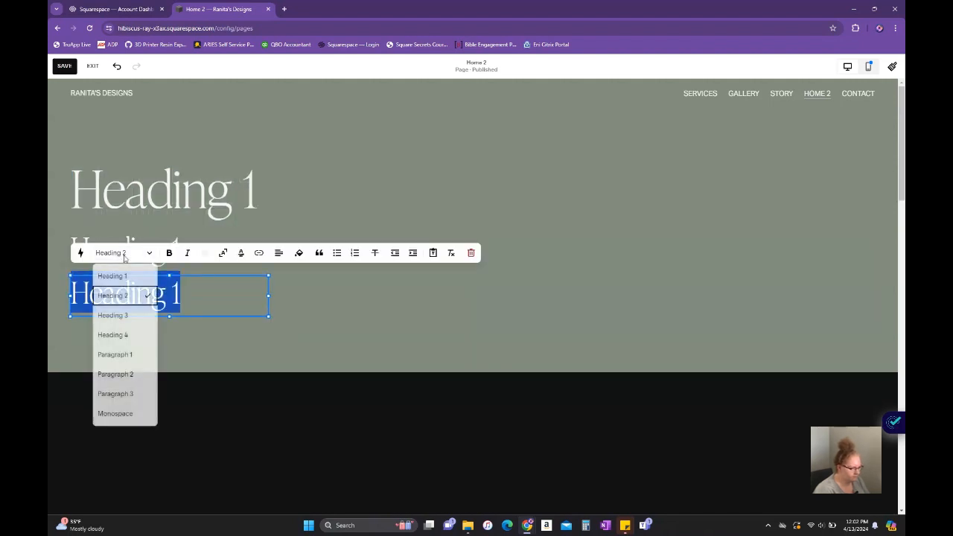
click(131, 315)
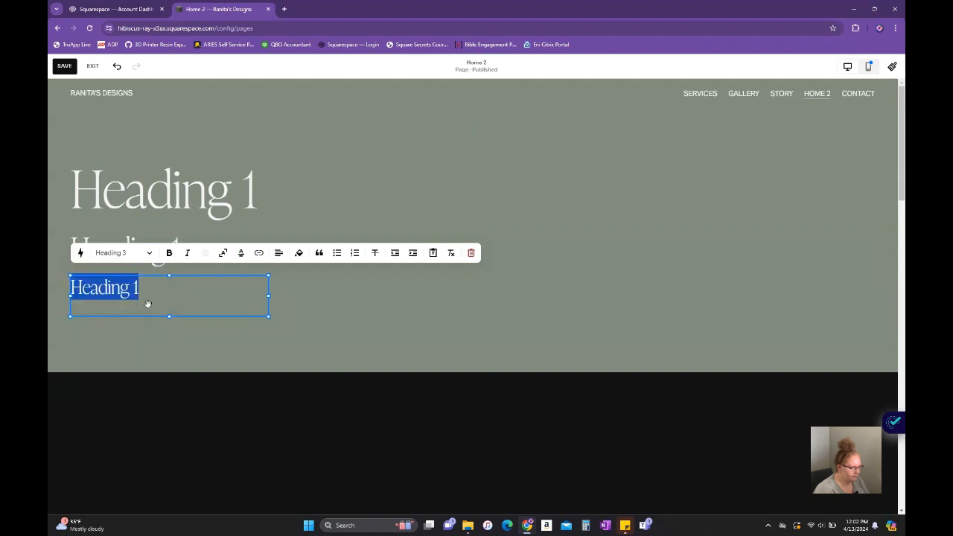
click(148, 292)
click(190, 343)
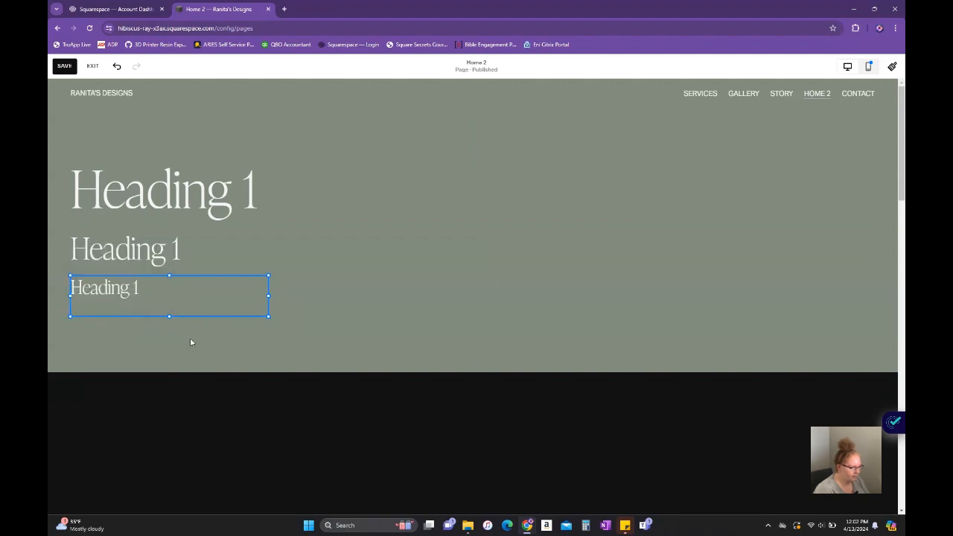
Duplicate the Heading 3 style block and give the copy's text the Heading 4 style
click(179, 298)
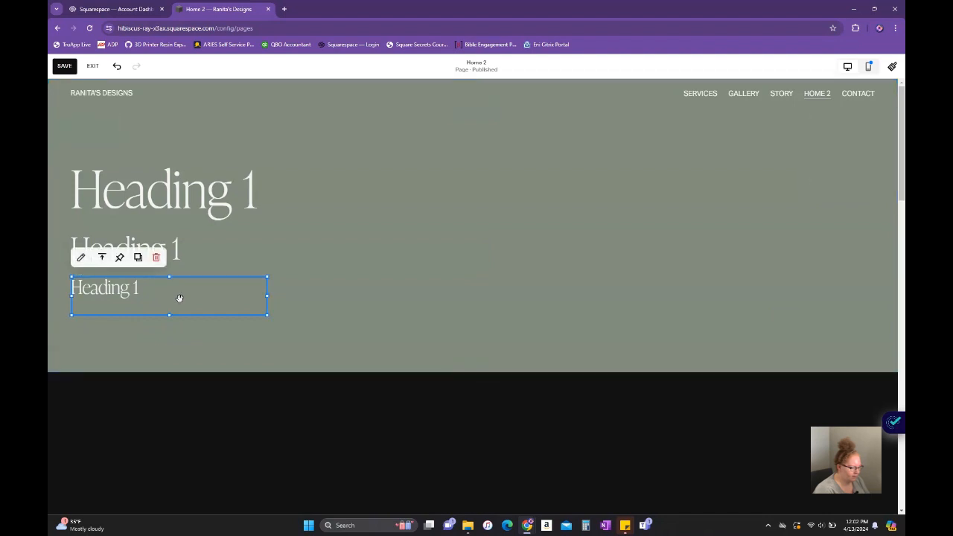
click(138, 257)
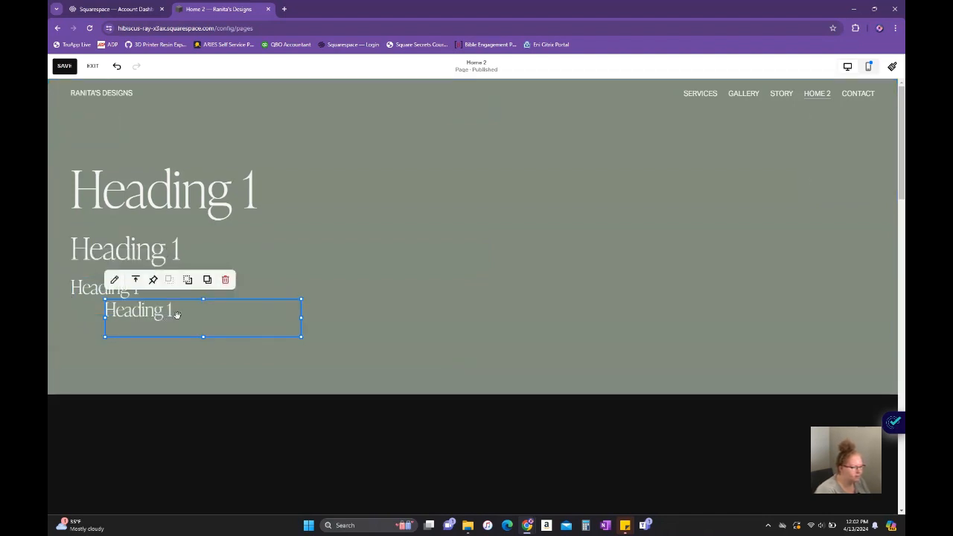
click(264, 369)
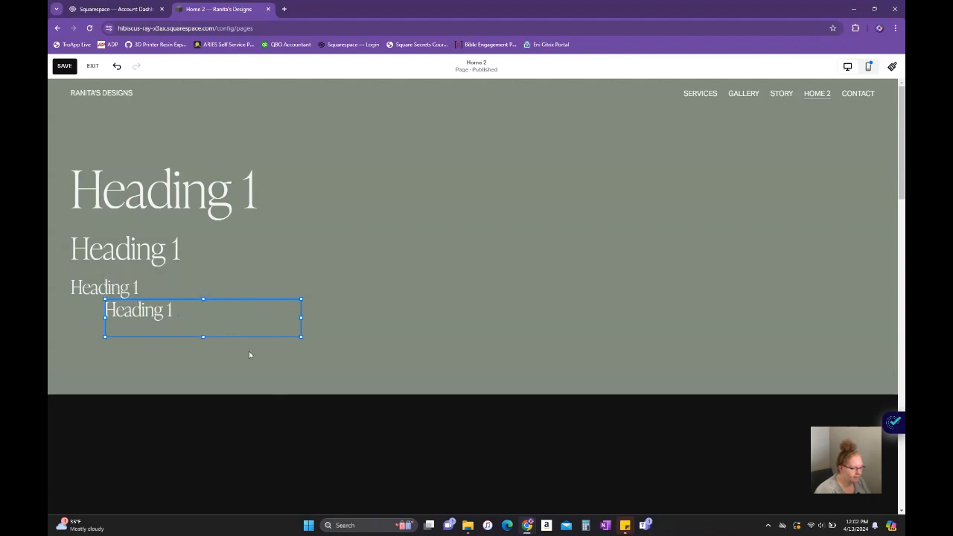
click(186, 316)
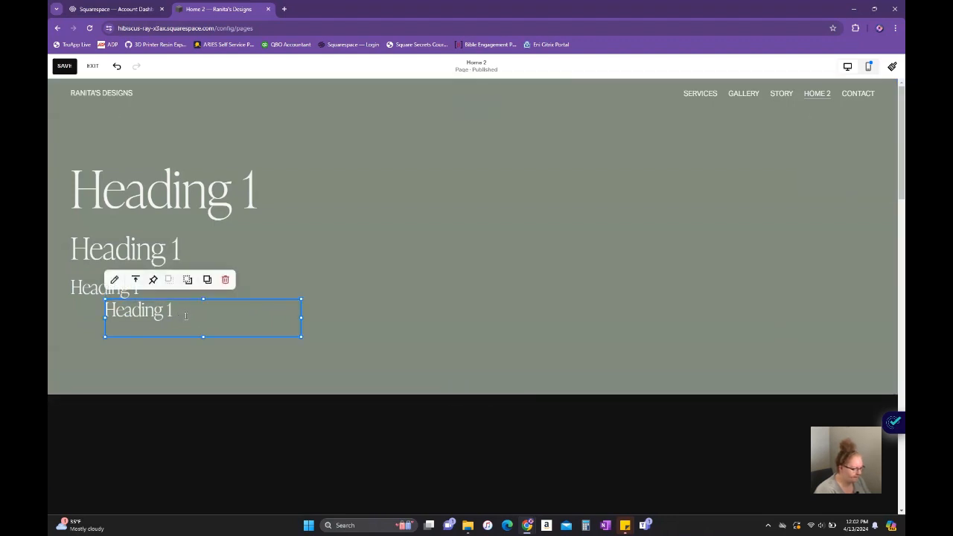
key(ctrl+a)
click(346, 319)
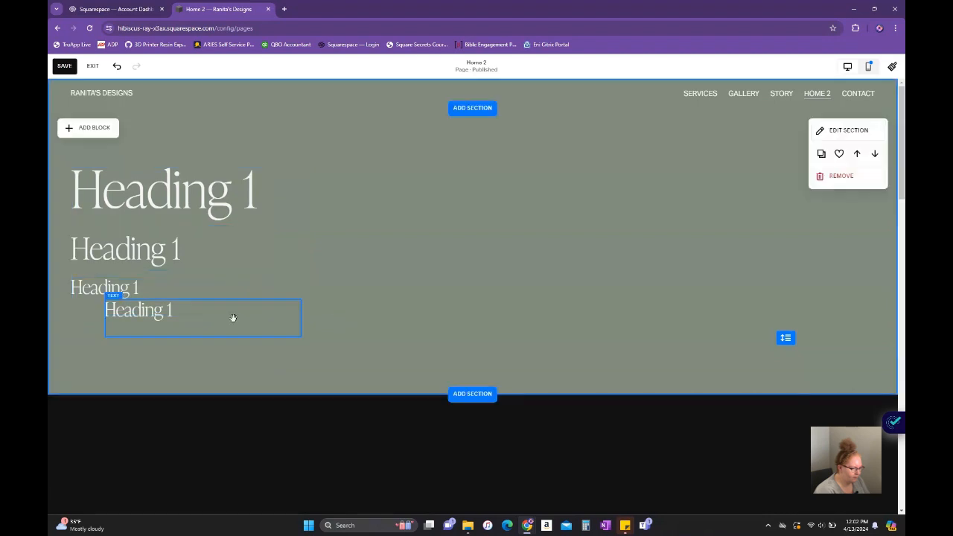
click(173, 311)
drag(173, 311, 105, 312)
click(153, 275)
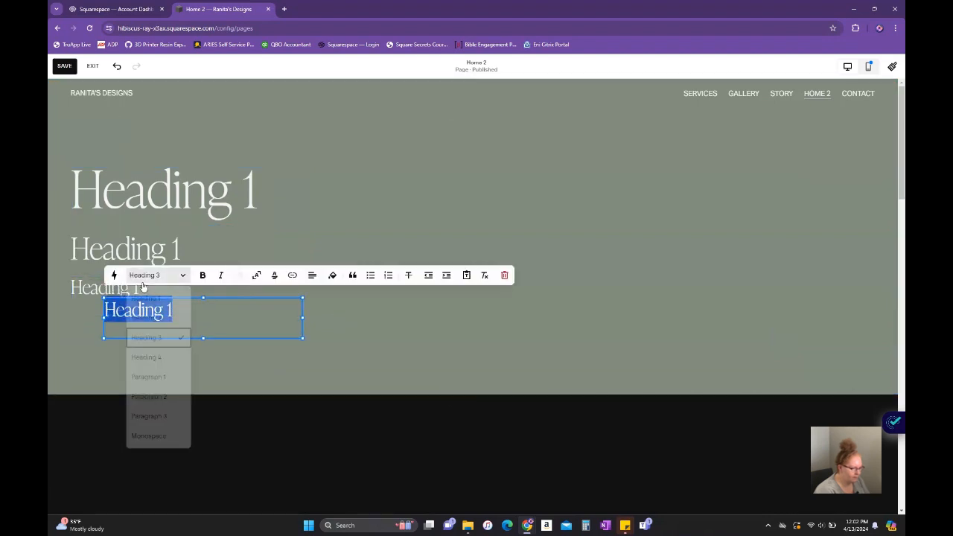
click(159, 358)
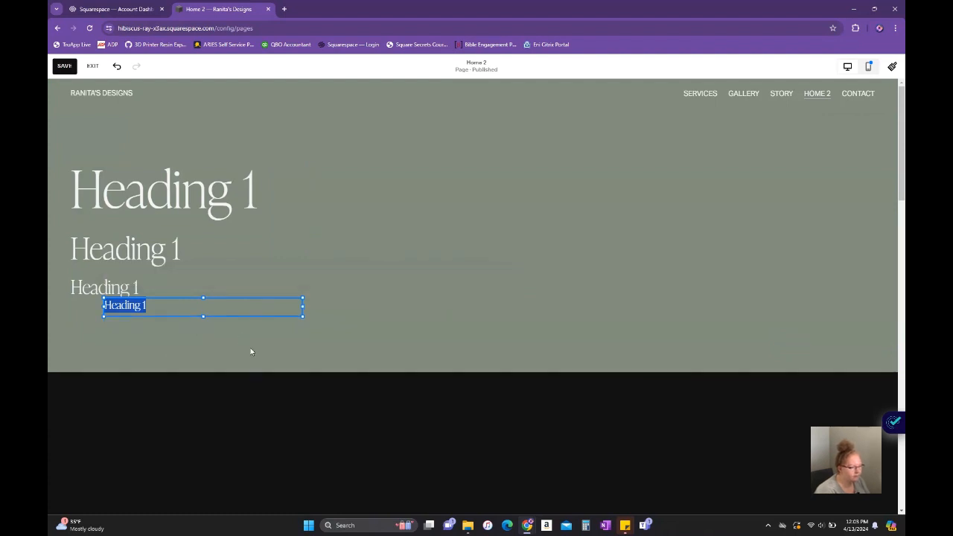
Move the Heading 4 style block under the third heading, aligned with the left edge of the other headings
click(230, 304)
drag(224, 309, 193, 318)
double_click(193, 317)
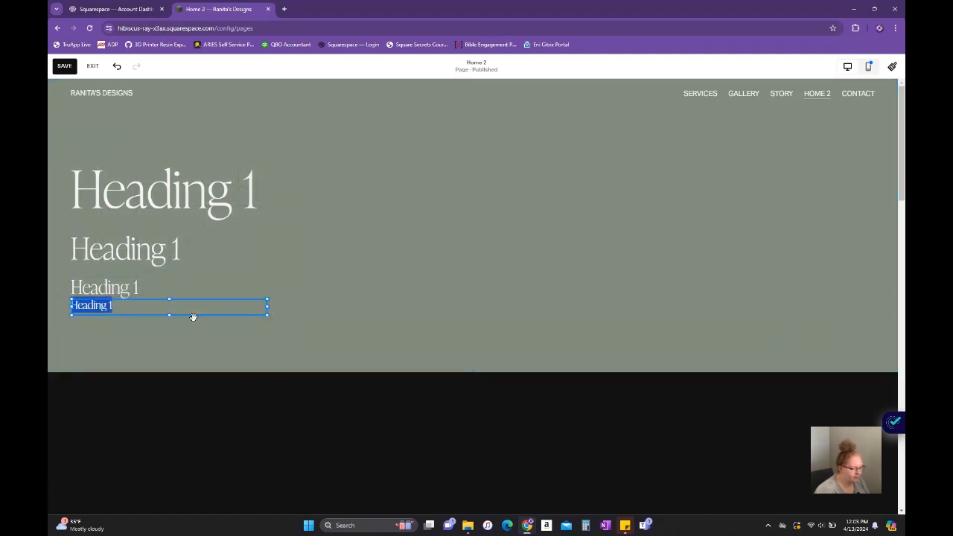
click(192, 317)
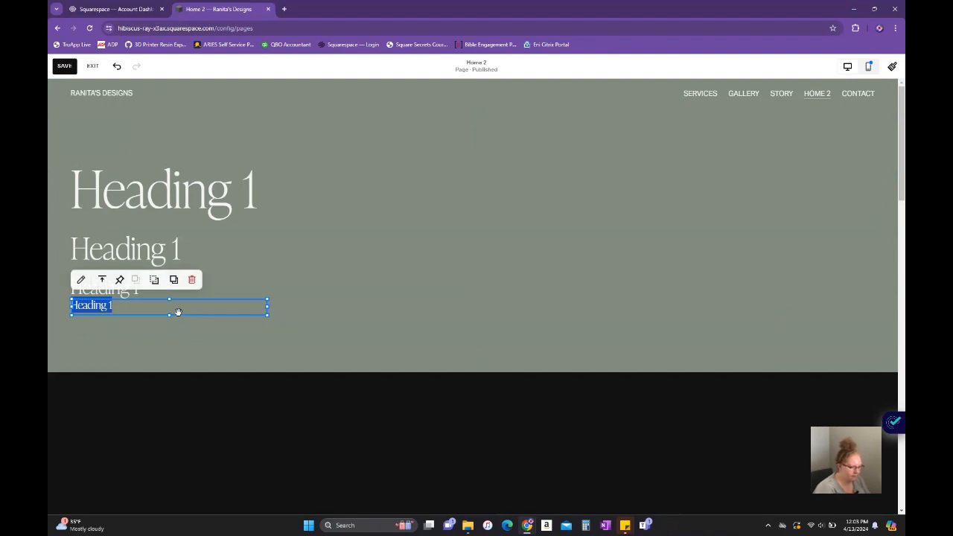
key(Escape)
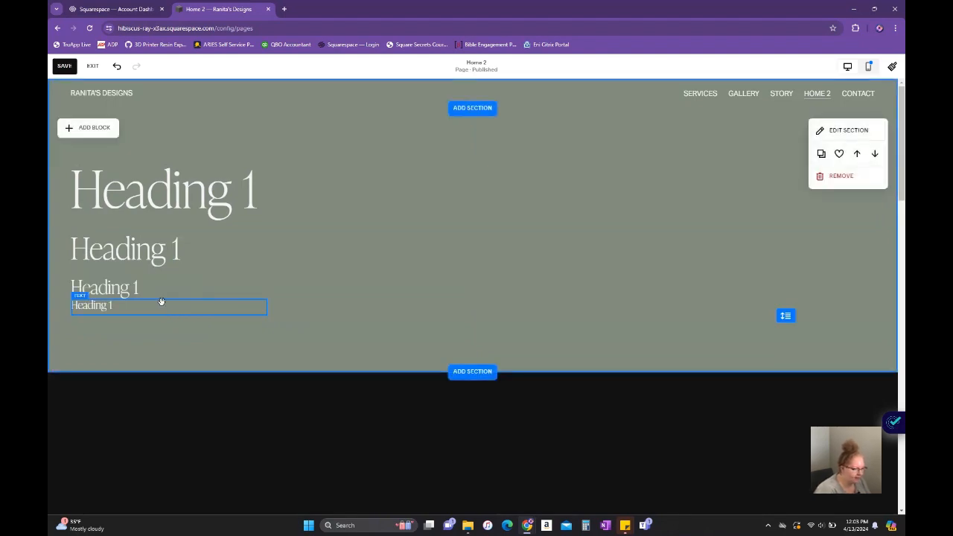
Change the smallest heading's text to "Heading 4" and the second heading's text to "Heading 2"
double_click(139, 303)
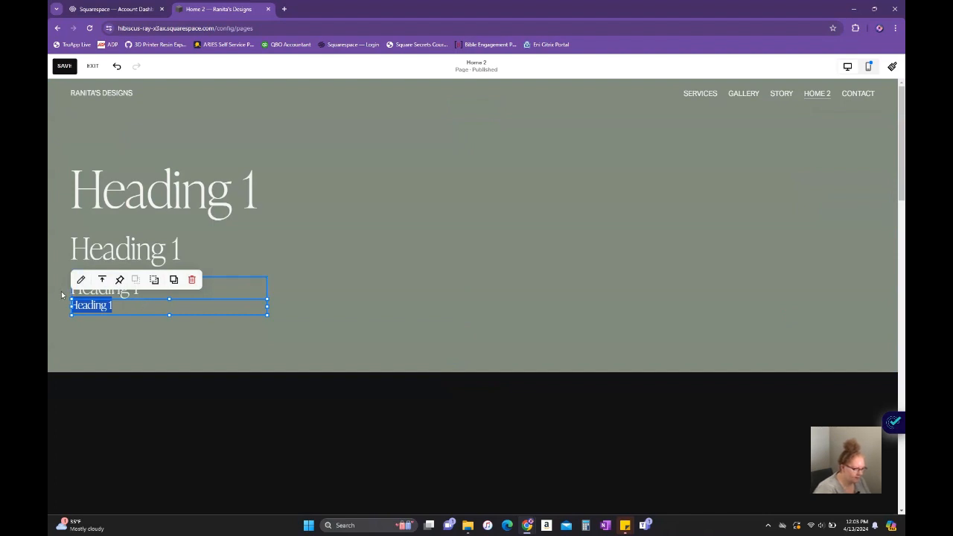
click(145, 307)
click(145, 307)
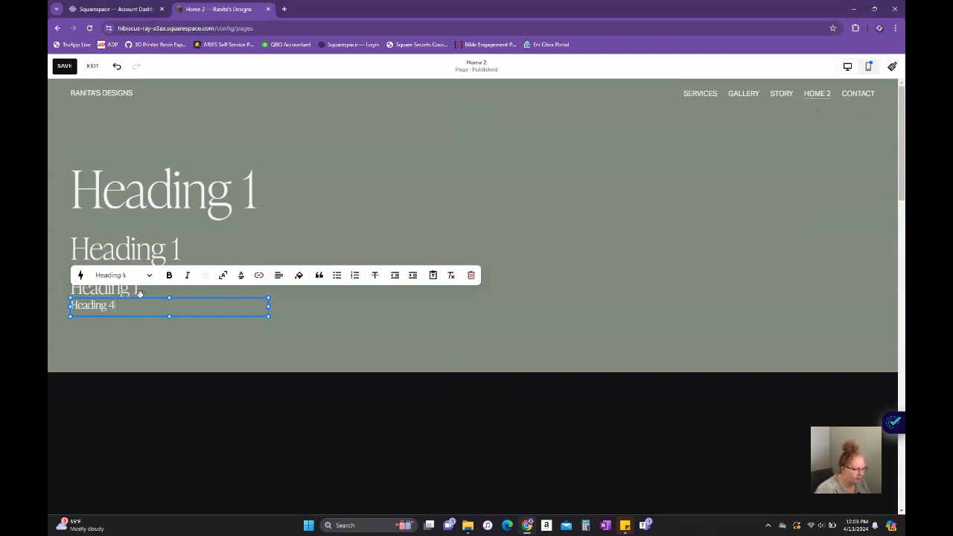
click(194, 237)
click(188, 253)
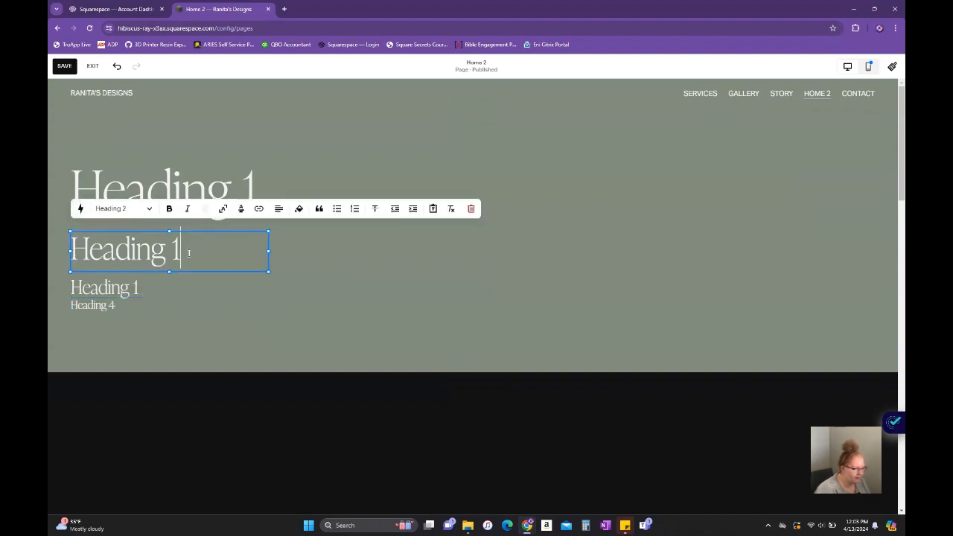
key(BackSpace)
text(2)
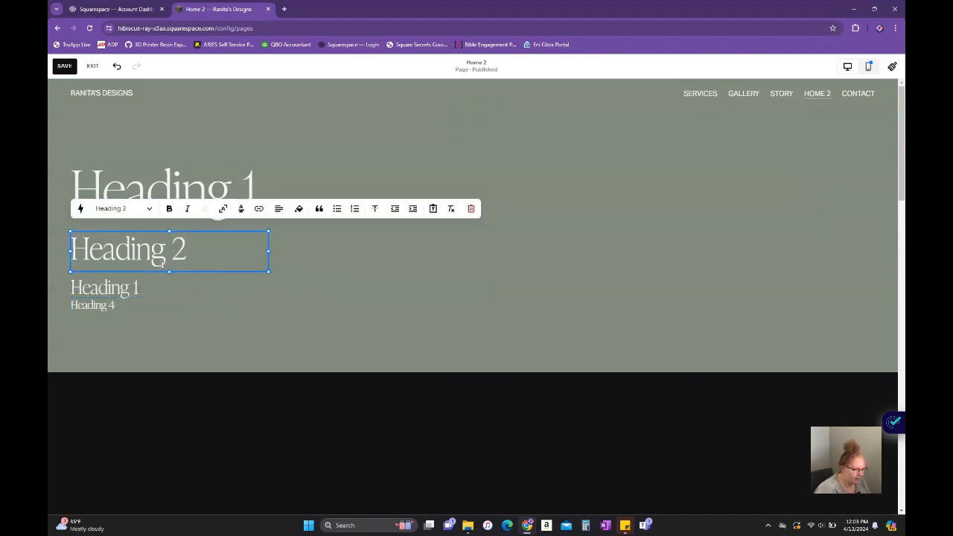
Change the third heading's text to "Heading 3" and deselect the block
click(158, 285)
click(159, 287)
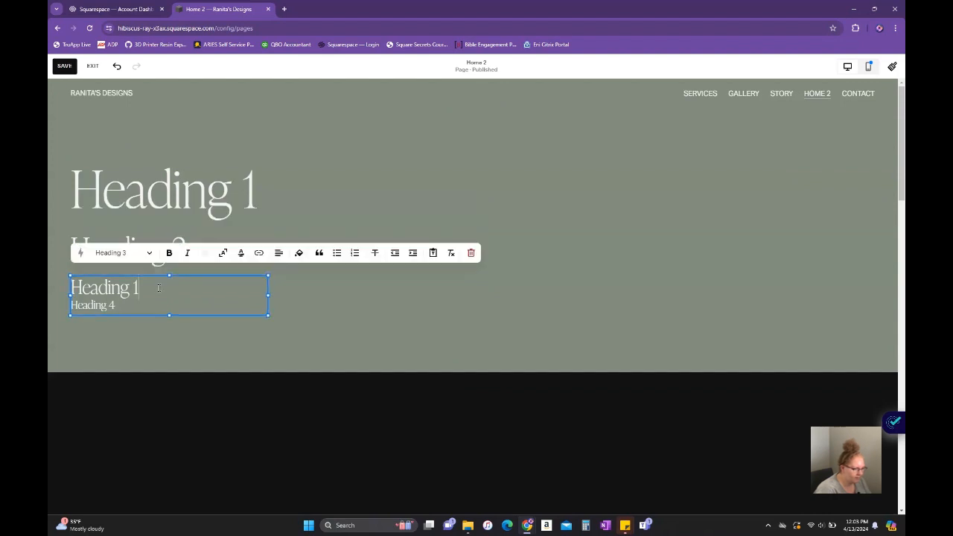
key(BackSpace)
text(3)
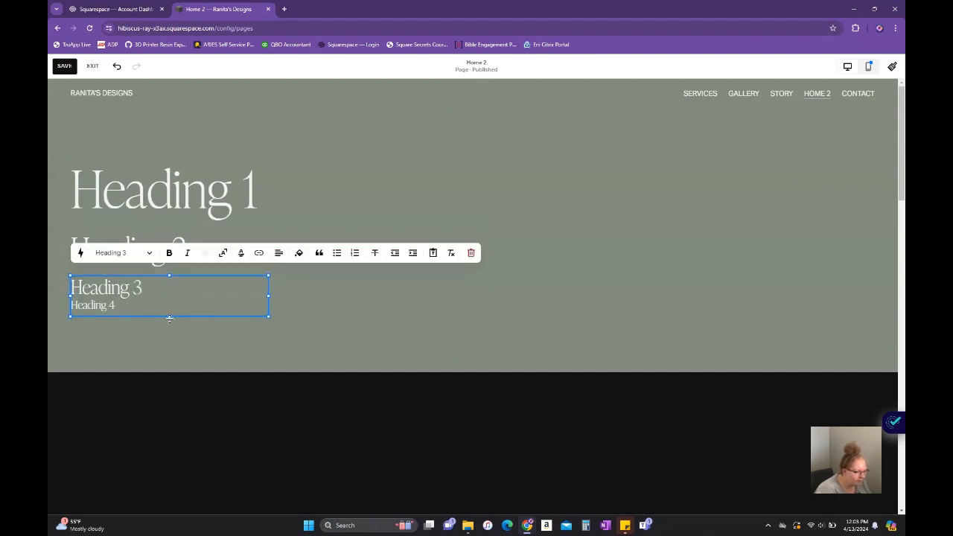
click(167, 316)
click(165, 296)
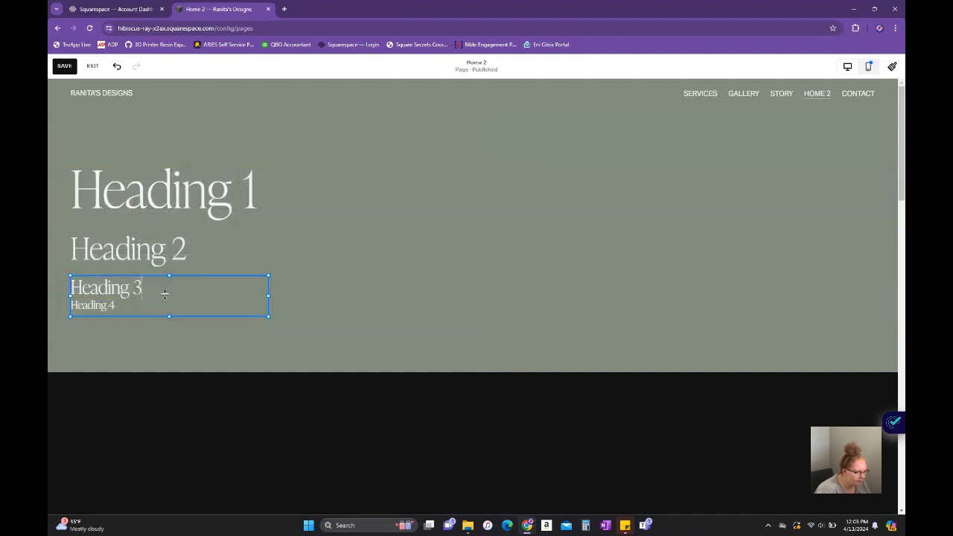
click(343, 296)
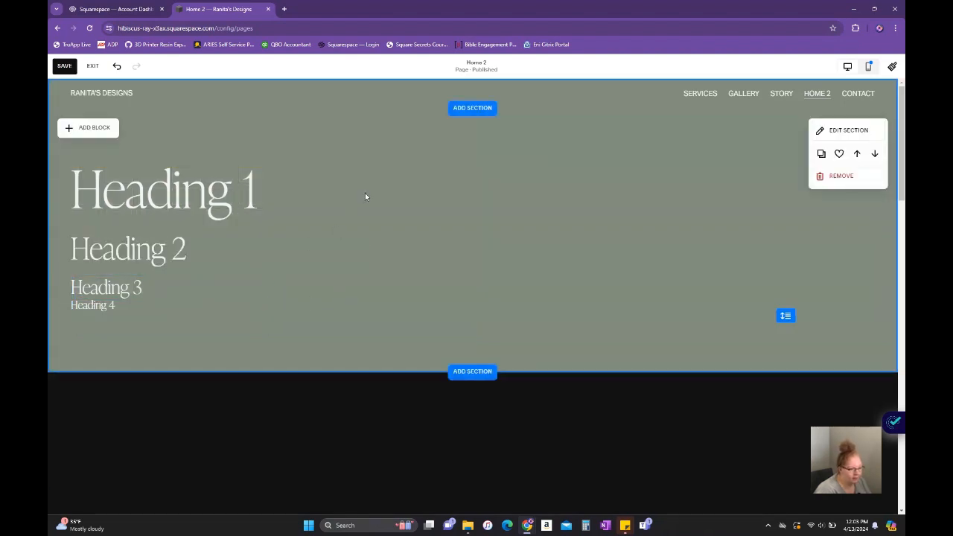
Add another text block to the section and enter "Paragraph 1" in it
click(97, 129)
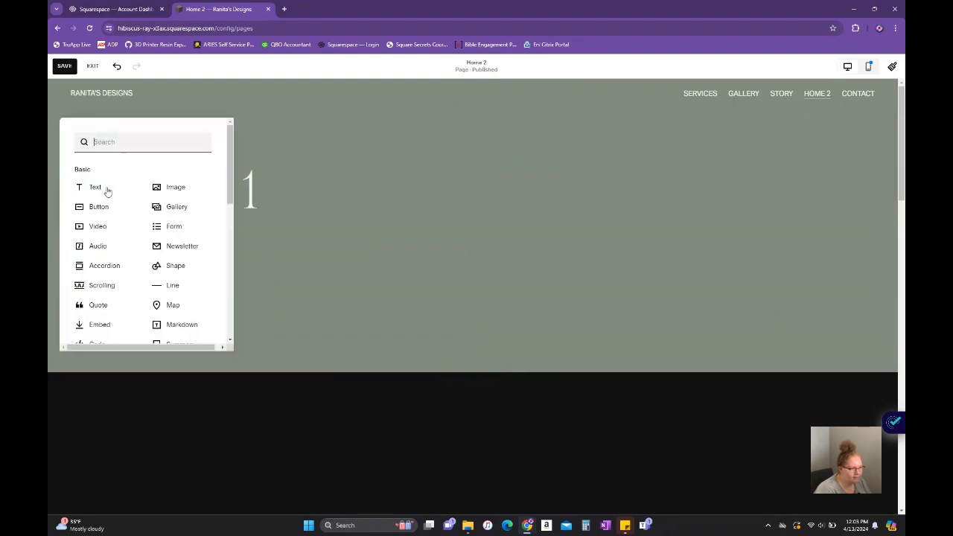
click(96, 187)
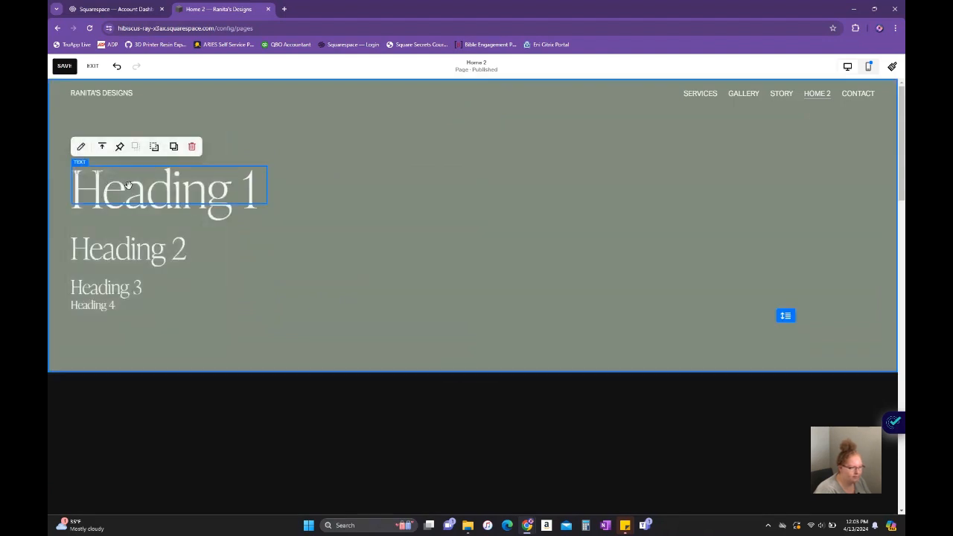
click(128, 186)
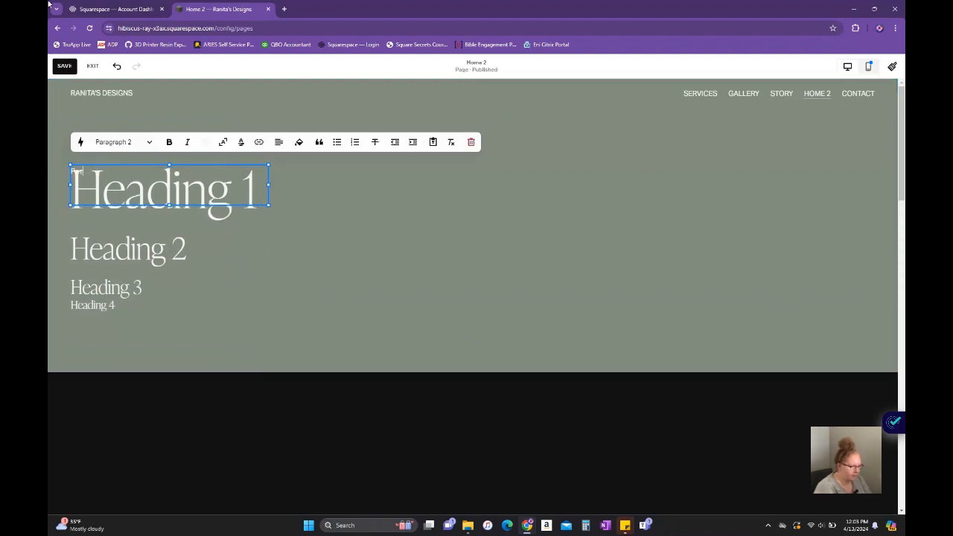
text(1)
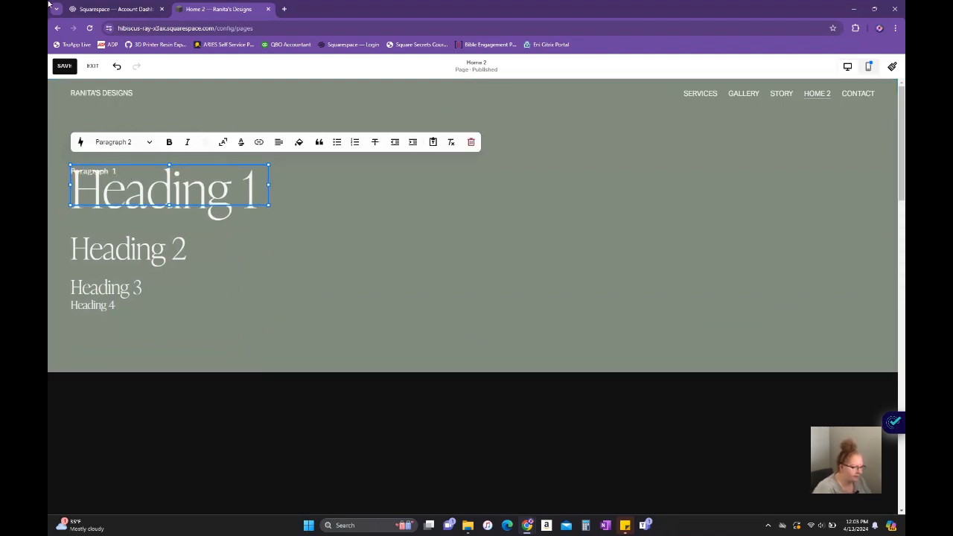
Apply the Paragraph 1 style to the "Paragraph 1" text and move its block into a second column, level with Heading 1
key(shift+Home)
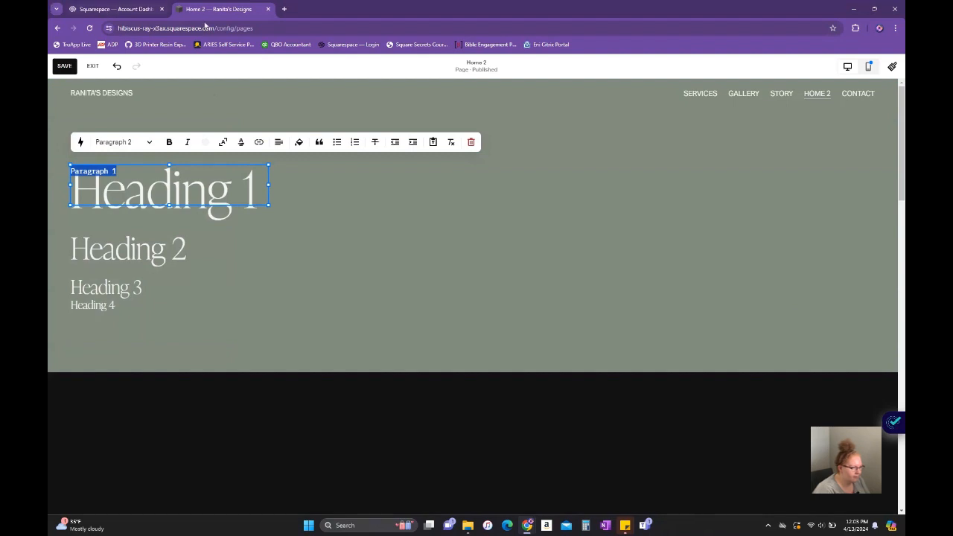
click(131, 146)
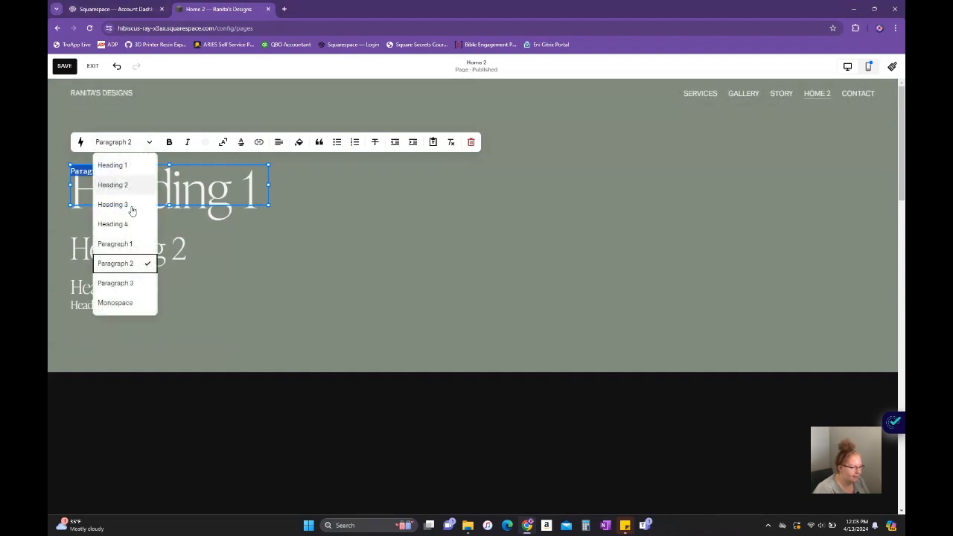
click(132, 245)
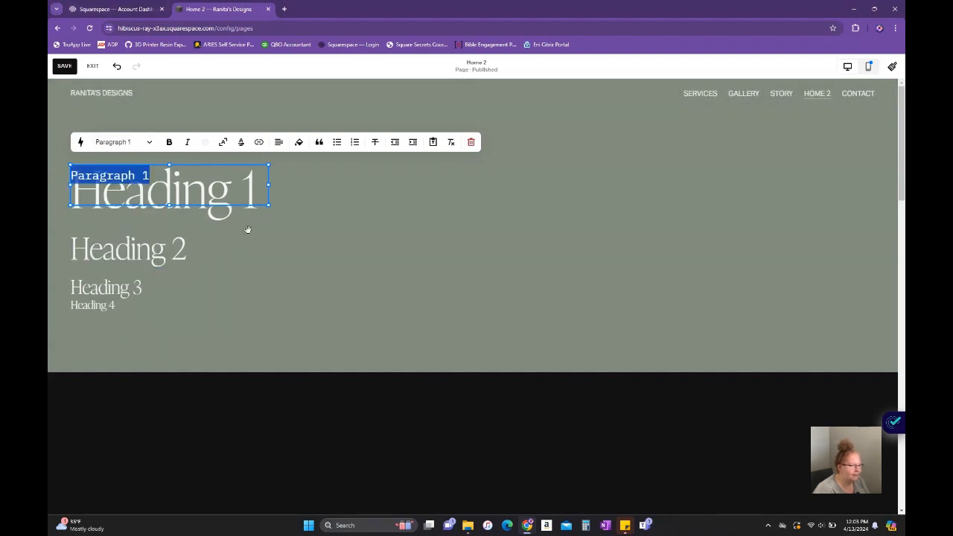
click(338, 248)
drag(171, 185, 524, 177)
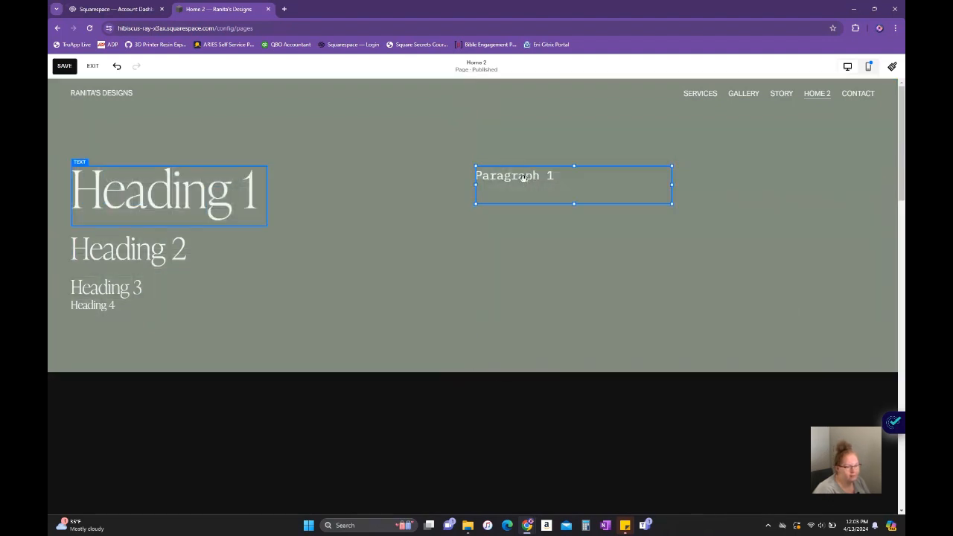
Duplicate the Paragraph 1 block, align the copy directly beneath it, and change the copy's text to "Paragraph 2"
click(542, 146)
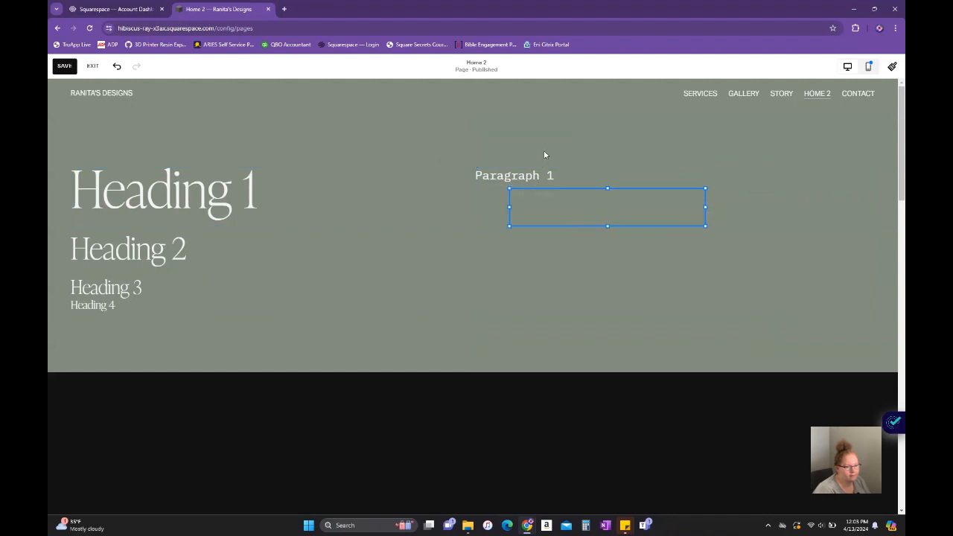
drag(527, 198, 493, 198)
click(558, 200)
key(BackSpace)
text(2)
Apply the Paragraph 2 style to the "Paragraph 2" text and deselect the block
key(ctrl+a)
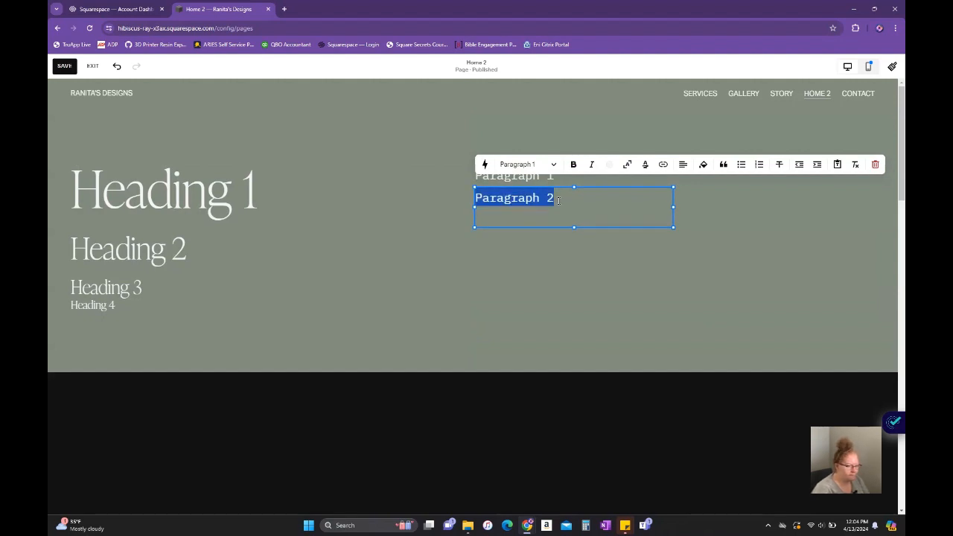
click(553, 164)
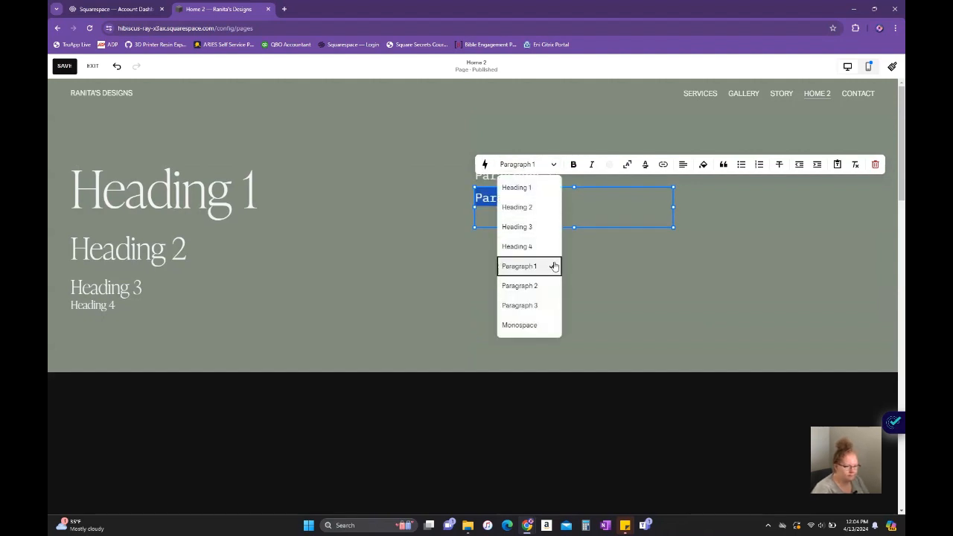
click(552, 287)
click(530, 239)
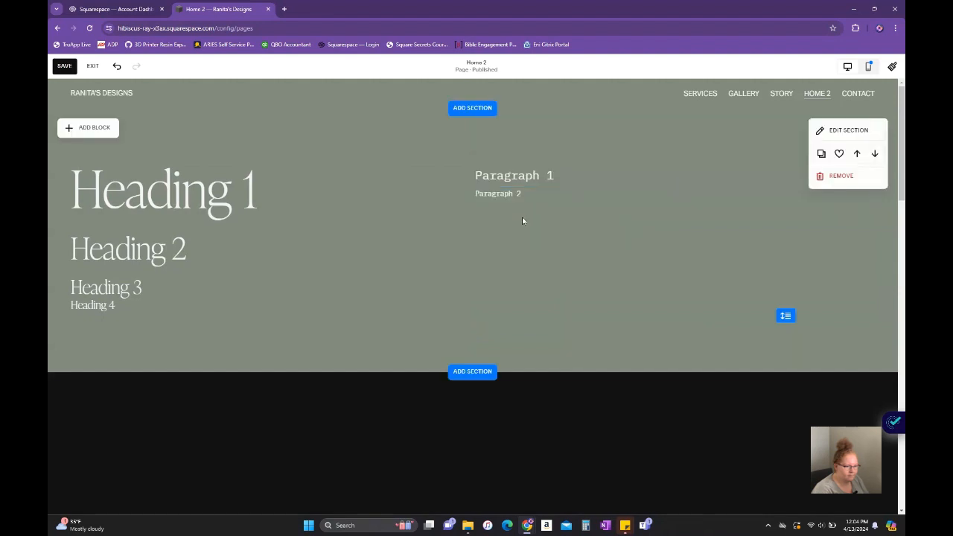
Duplicate the Paragraph 2 block and change the copy's text to "Paragraph 3"
double_click(531, 192)
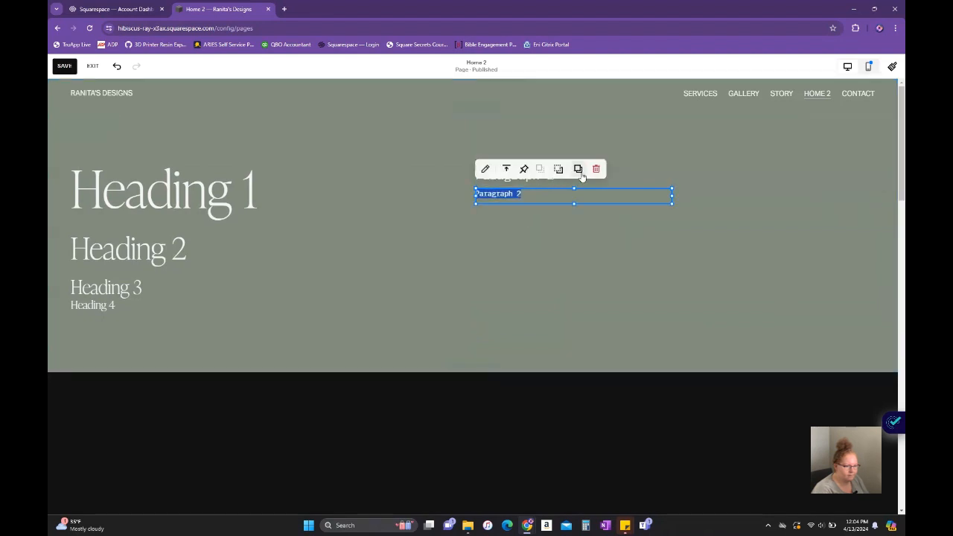
key(ctrl+d)
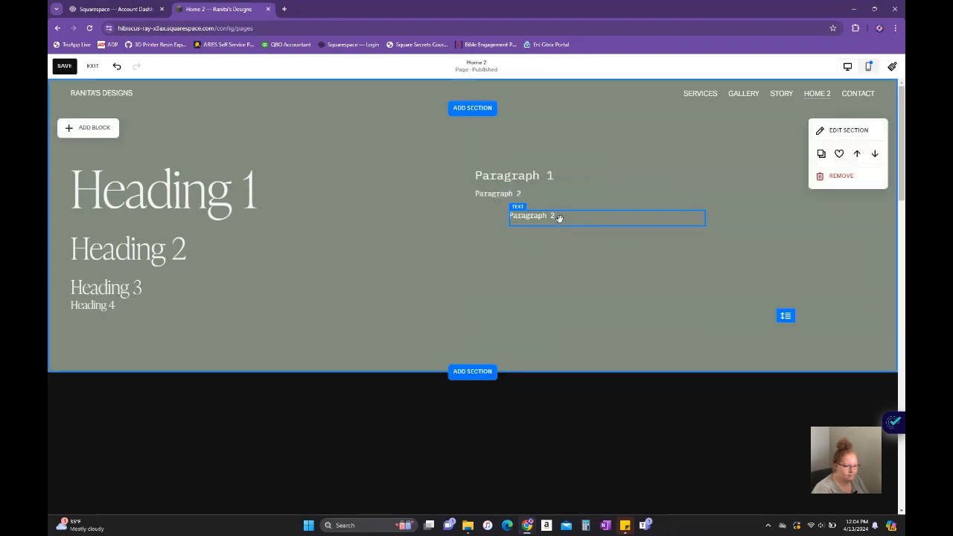
click(567, 218)
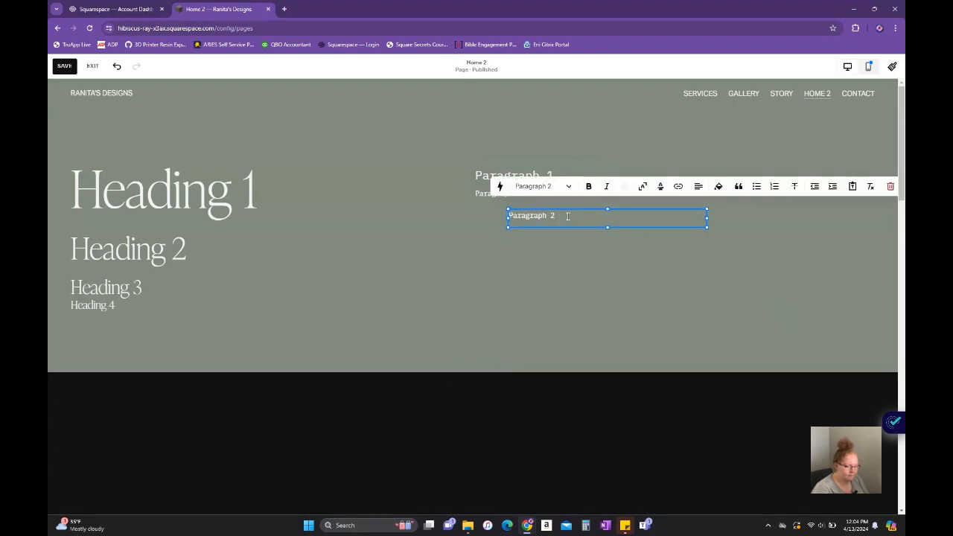
key(BackSpace)
text(3)
Apply the Paragraph 3 style to the new block and align it beneath Paragraph 2 in the same column
click(533, 186)
click(549, 328)
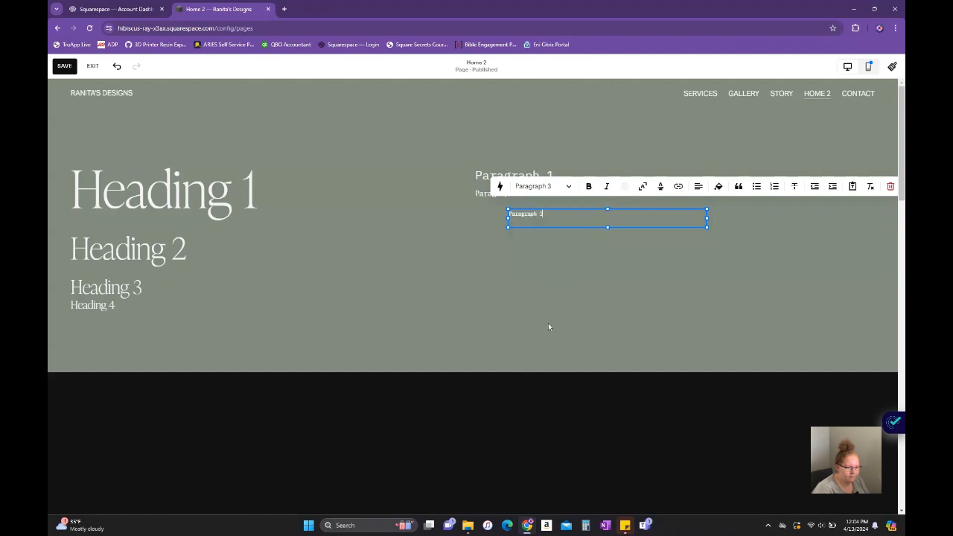
click(556, 259)
drag(498, 224, 476, 217)
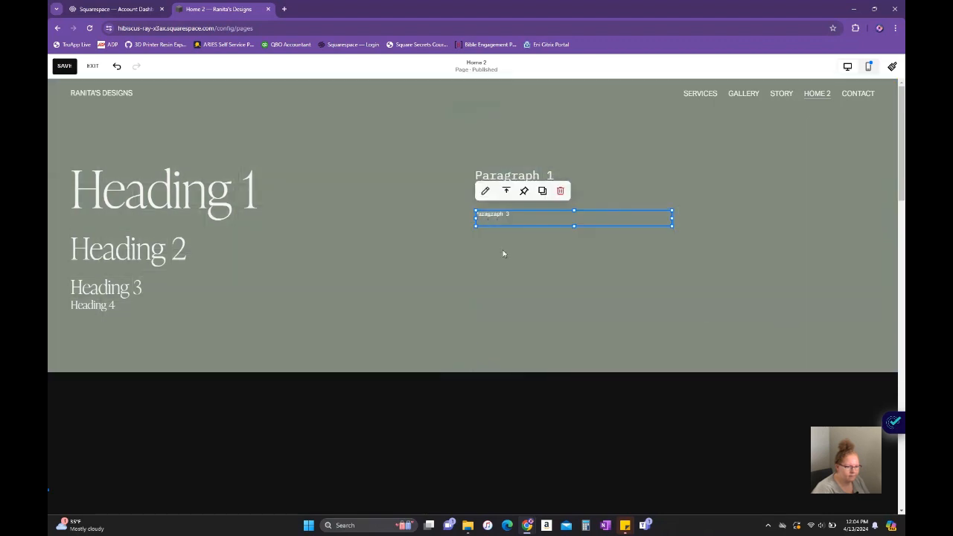
click(504, 253)
Duplicate the Paragraph 3 block and align the copy beneath it in the paragraph column
click(580, 218)
click(542, 190)
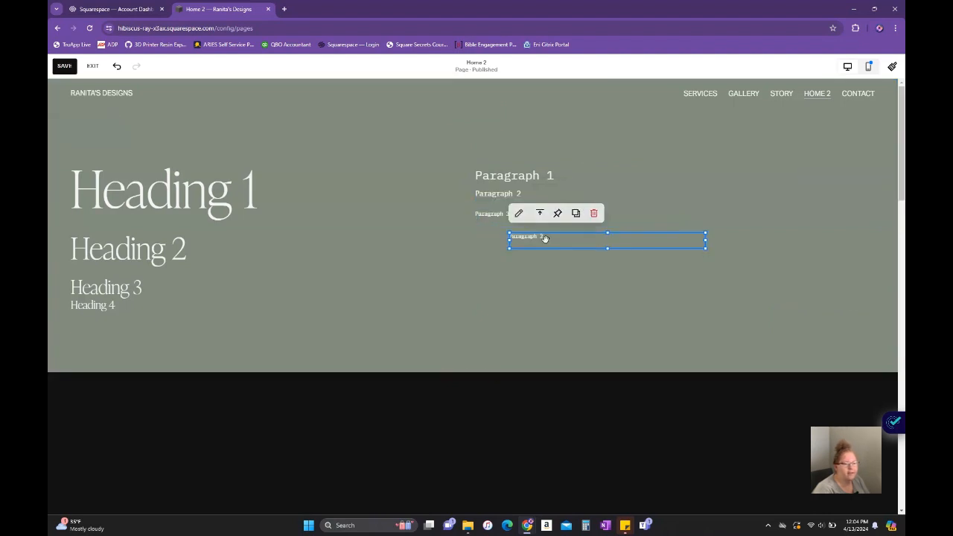
drag(538, 240, 512, 239)
Apply the Monospace style to the lowest paragraph block and replace its text with "Monospace"
click(514, 237)
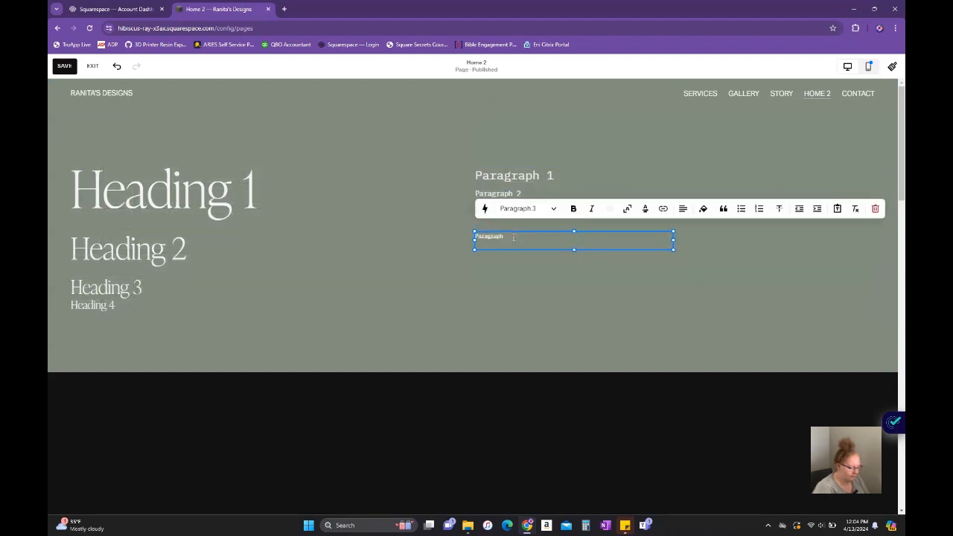
click(514, 210)
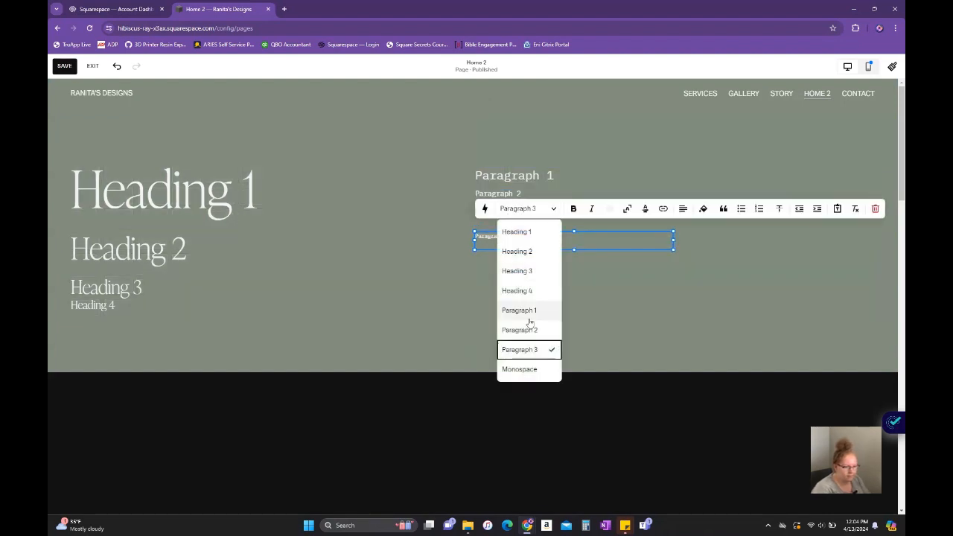
click(529, 368)
key(ctrl+a)
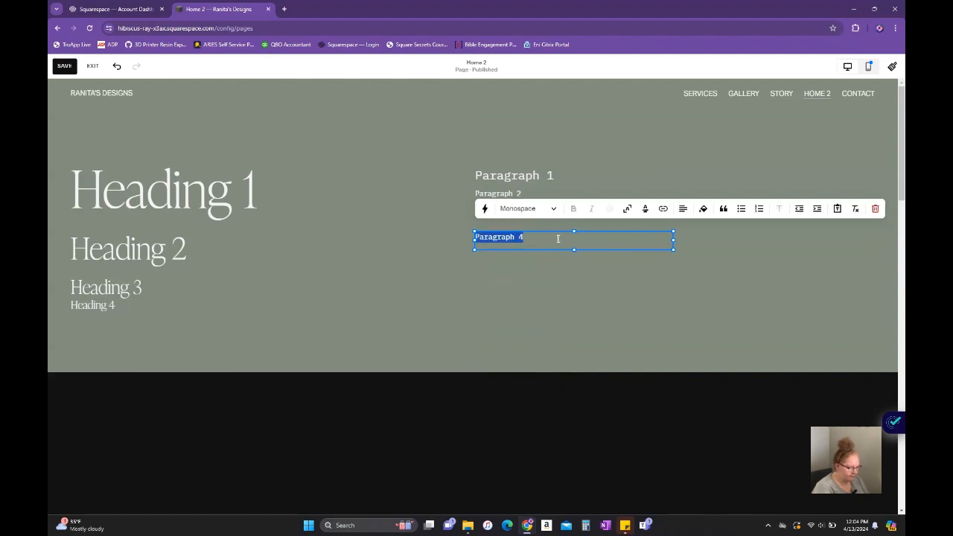
text(Monog)
text(pace)
click(569, 315)
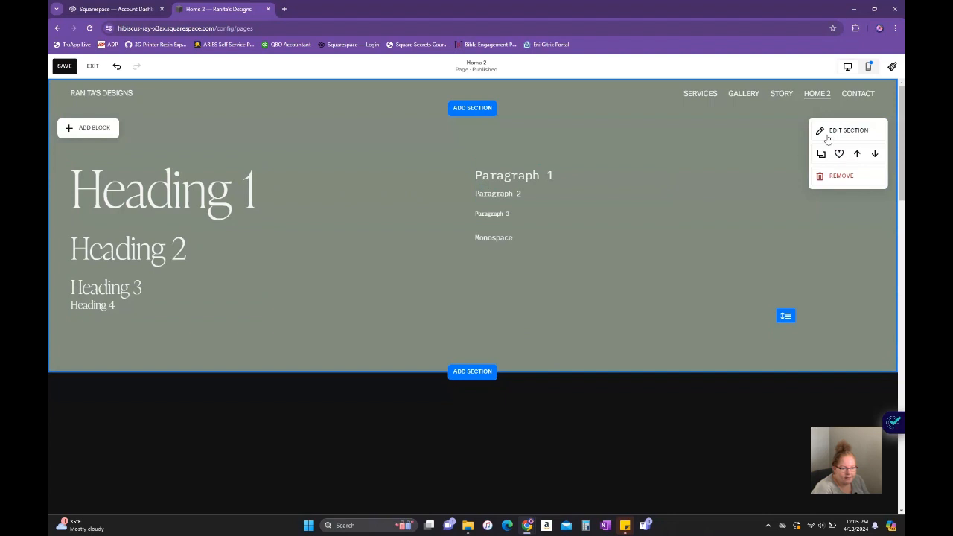
Duplicate the whole text sample section and set the copy's color theme to Lightest 1
click(823, 155)
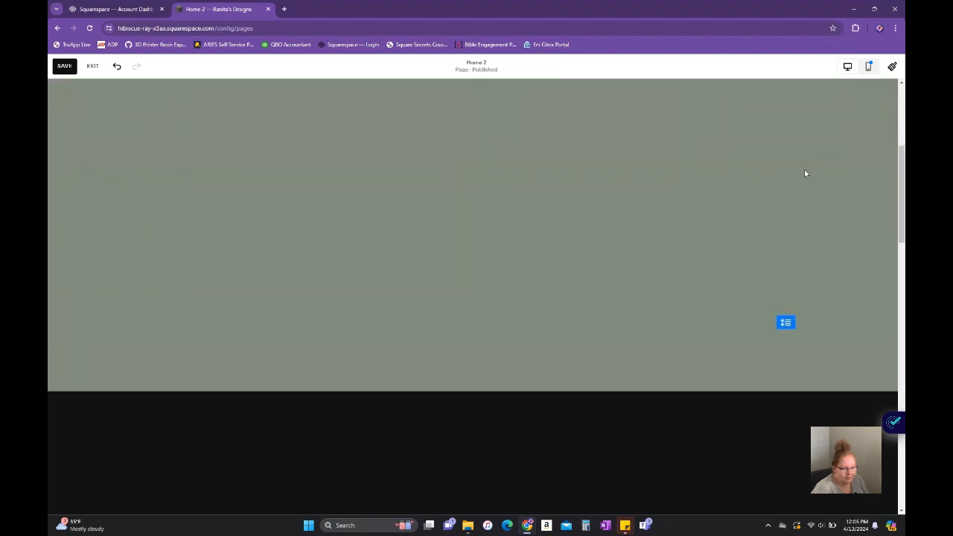
scroll(801, 185, up, 2)
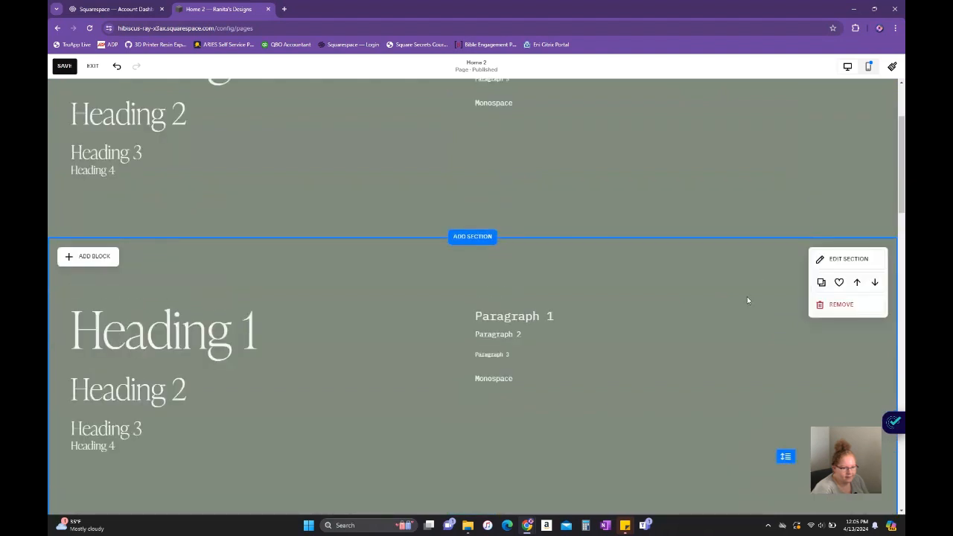
click(834, 261)
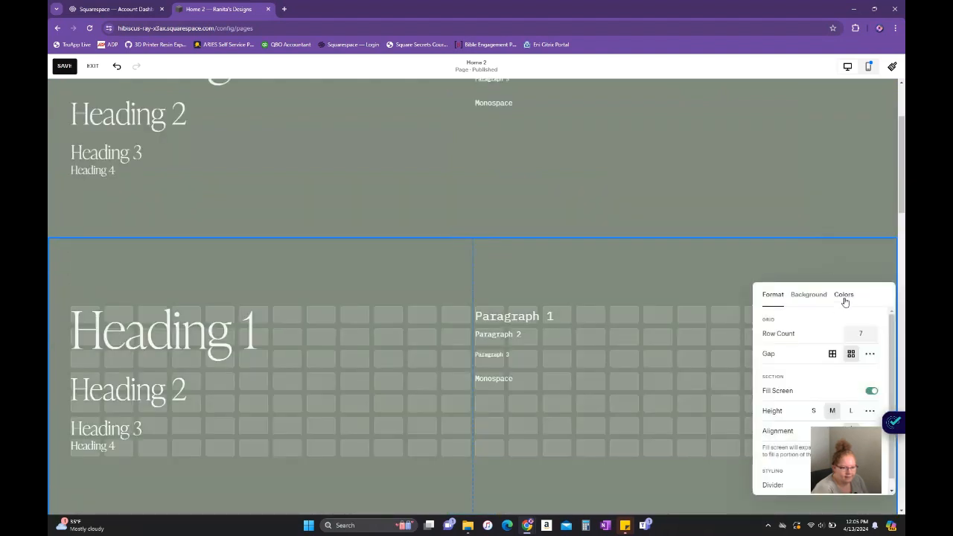
click(845, 298)
click(843, 352)
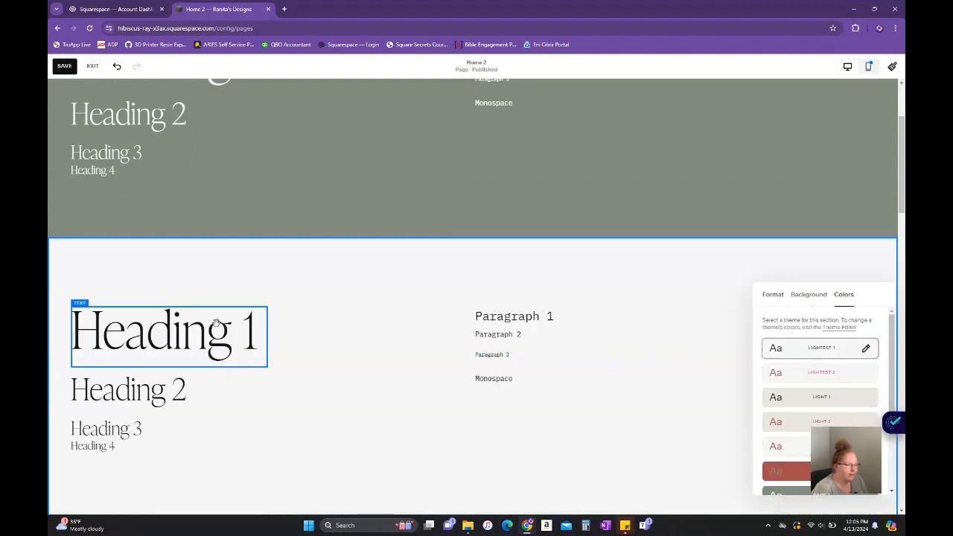
scroll(216, 328, up, 2)
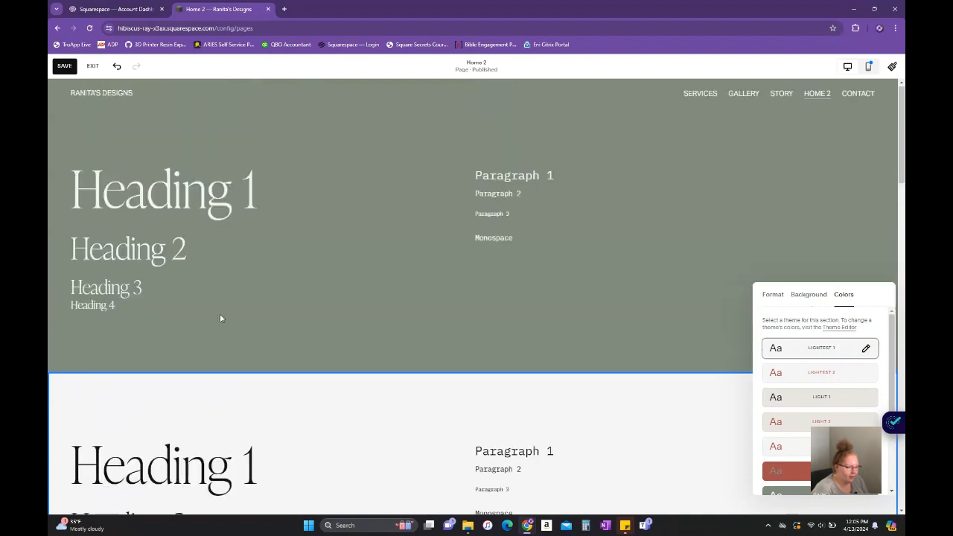
click(266, 319)
scroll(256, 224, down, 1)
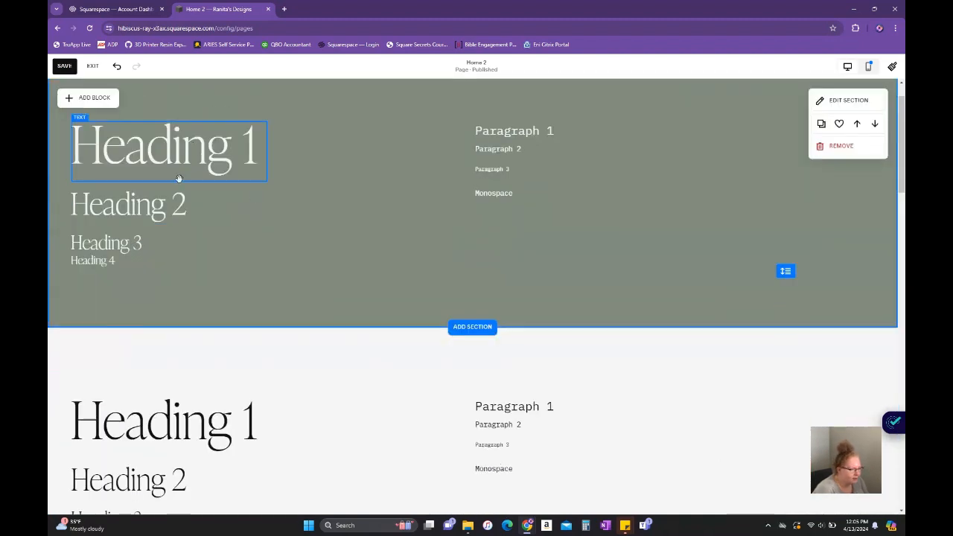
scroll(470, 233, up, 1)
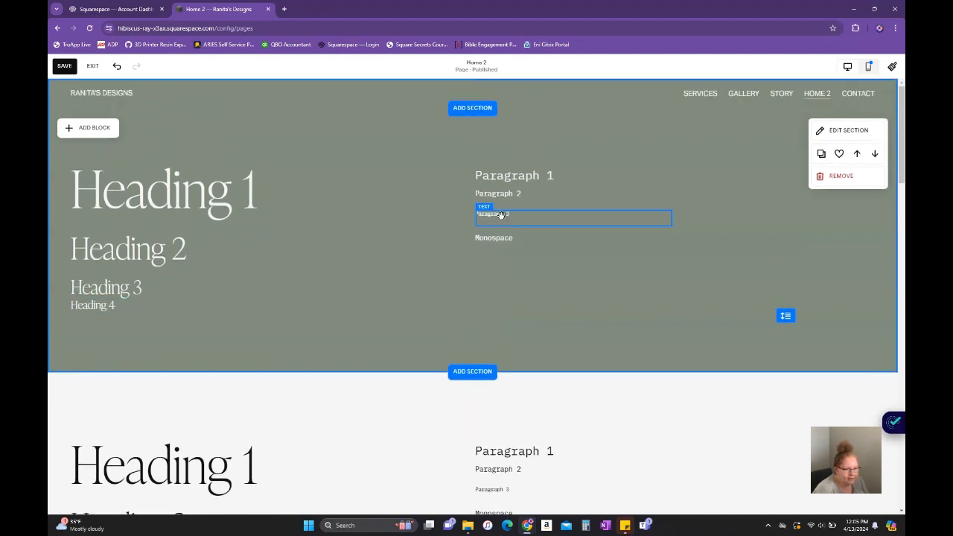
click(514, 178)
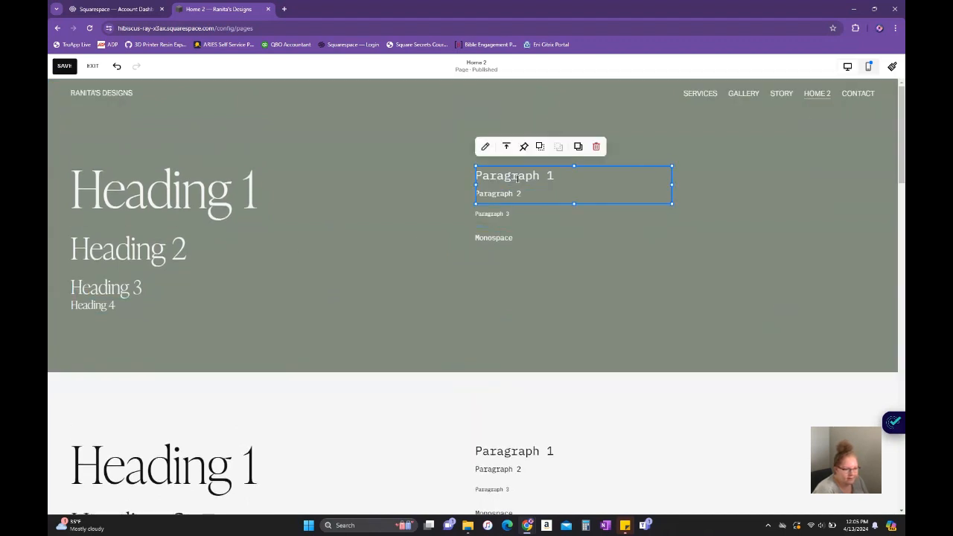
click(787, 185)
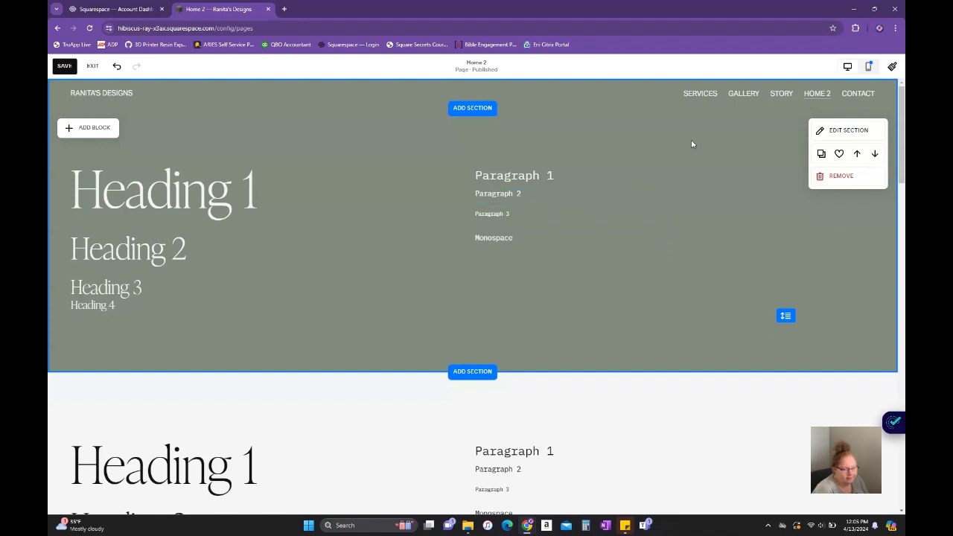
Open the site-wide font styles and browse the Serif, Sans-serif and Mixed font packs
click(892, 66)
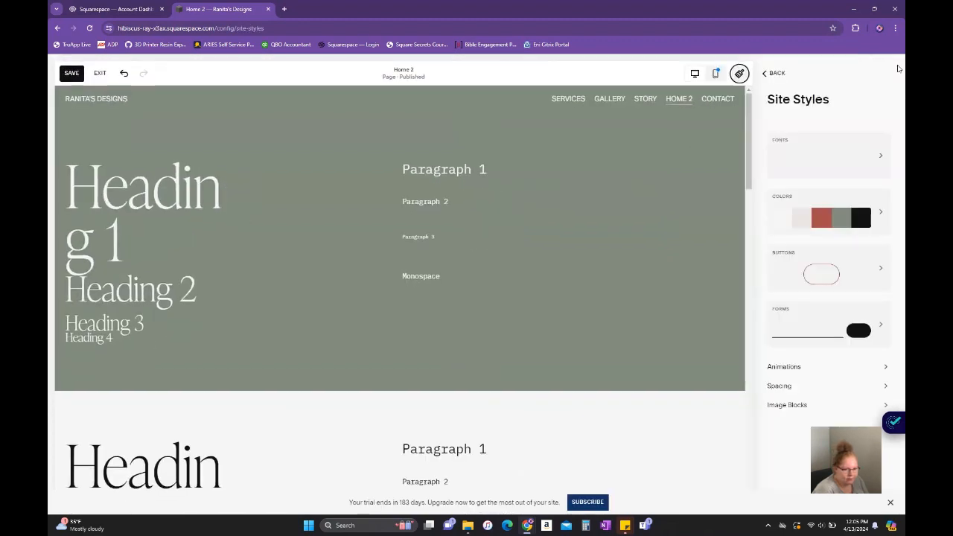
click(860, 168)
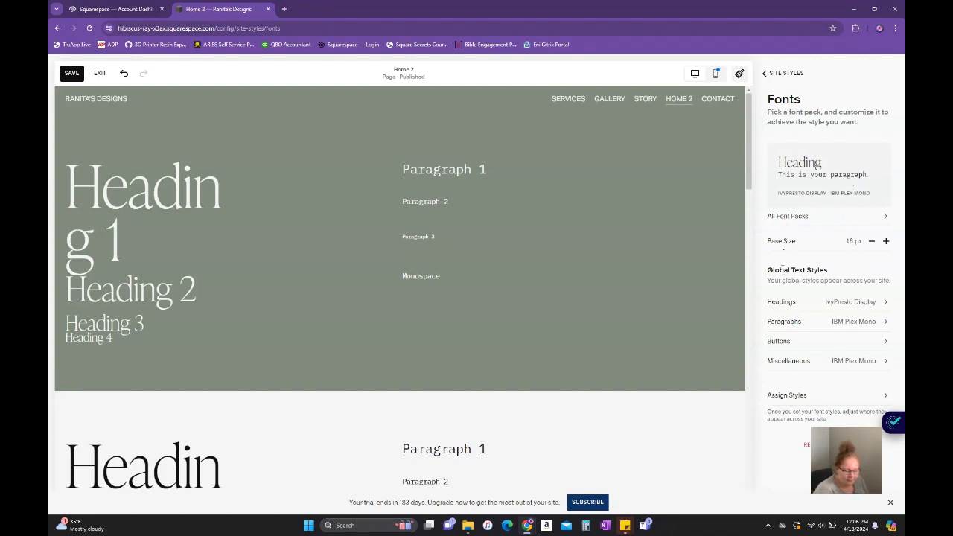
click(815, 217)
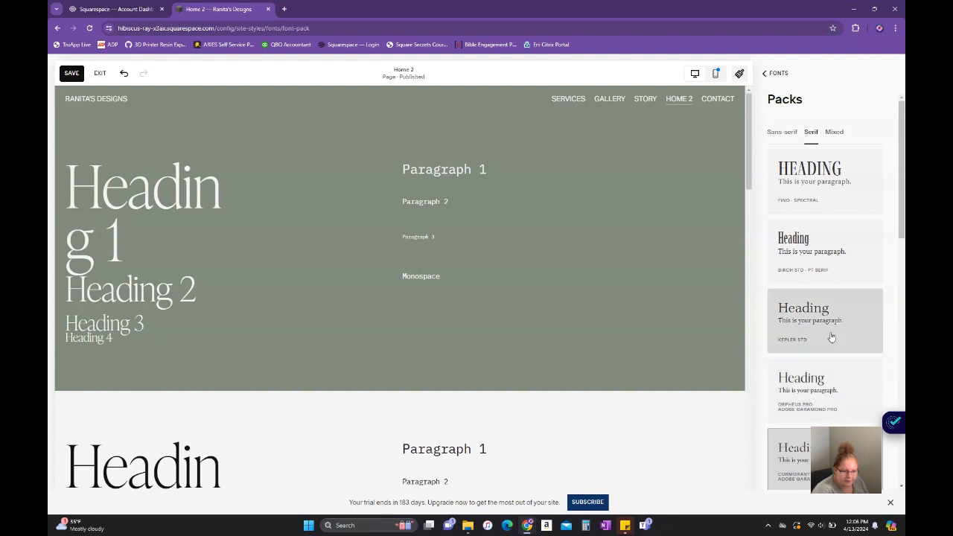
scroll(832, 336, down, 3)
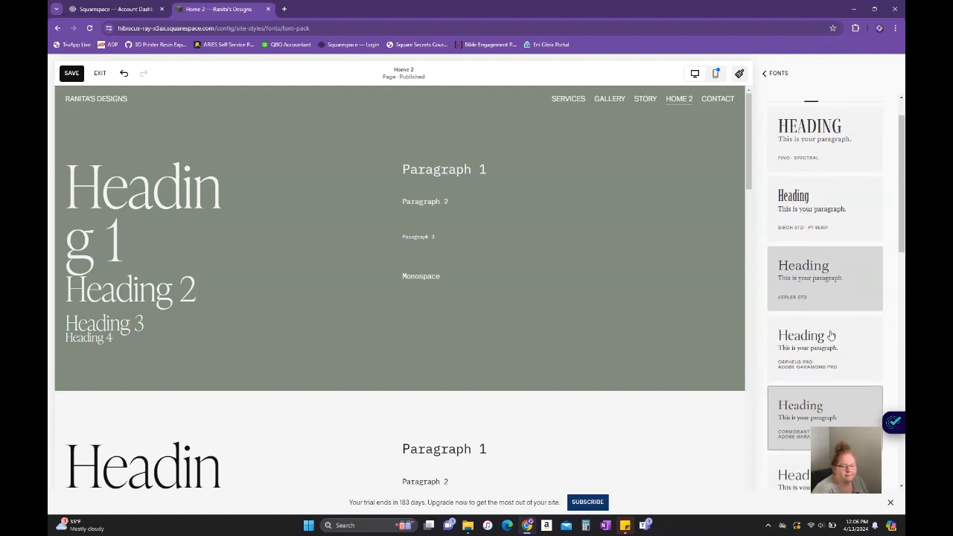
scroll(832, 336, down, 3)
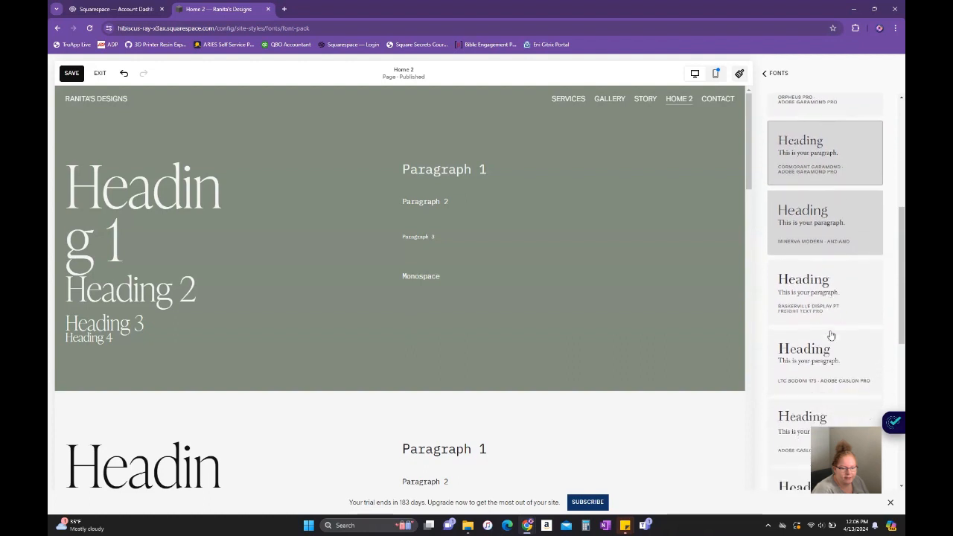
scroll(831, 407, up, 6)
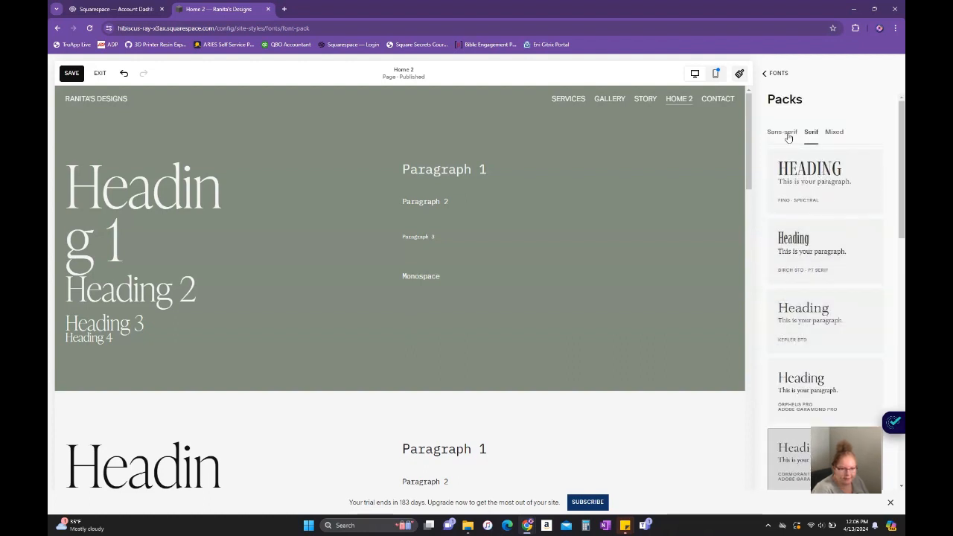
click(784, 132)
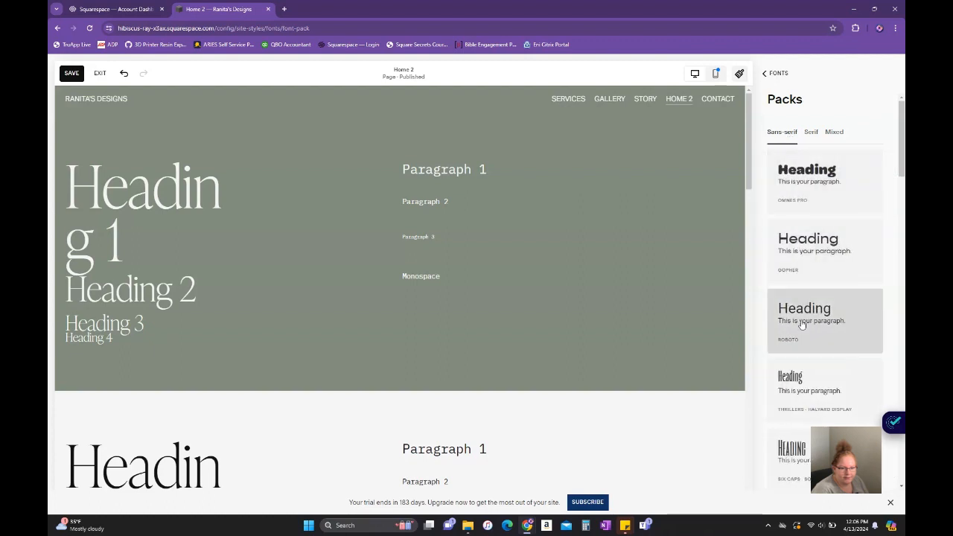
click(831, 134)
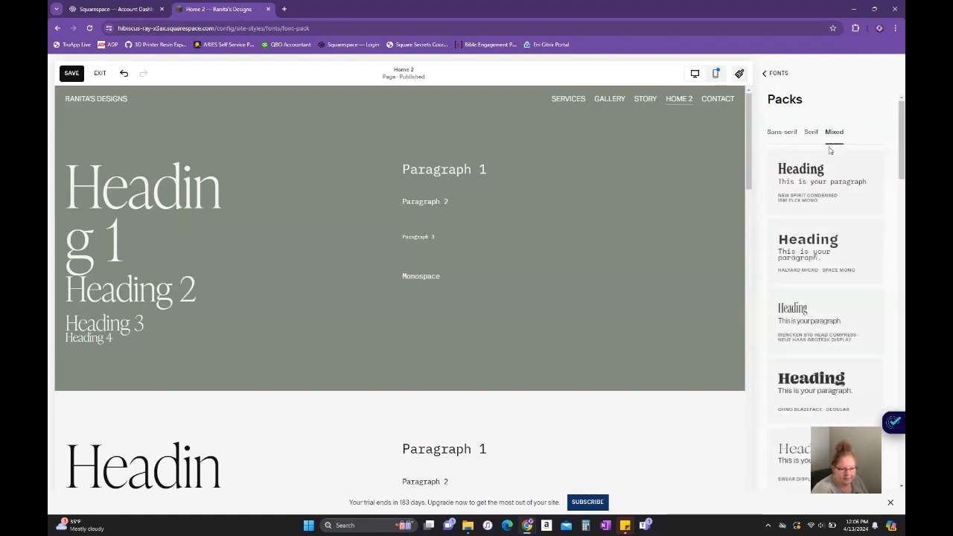
Try the Orpheus Pro, Cormorant Garamond and Minerva Modern serif font packs, and apply the Kepler Std pack to the site
click(811, 133)
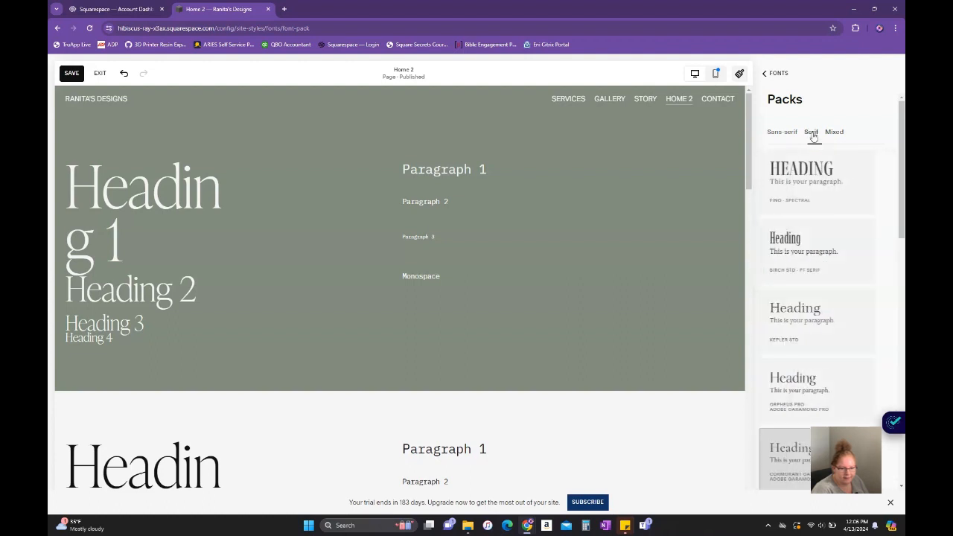
click(833, 385)
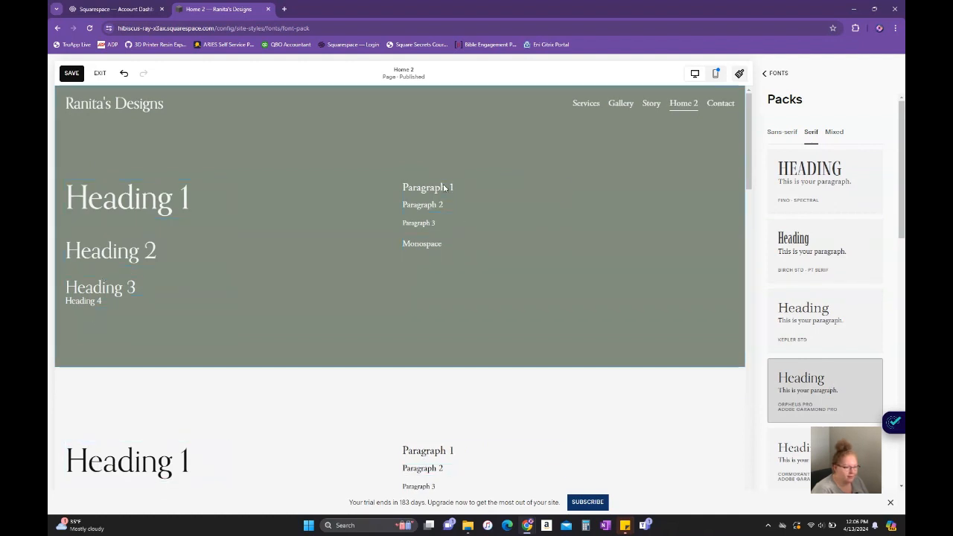
scroll(827, 372, down, 2)
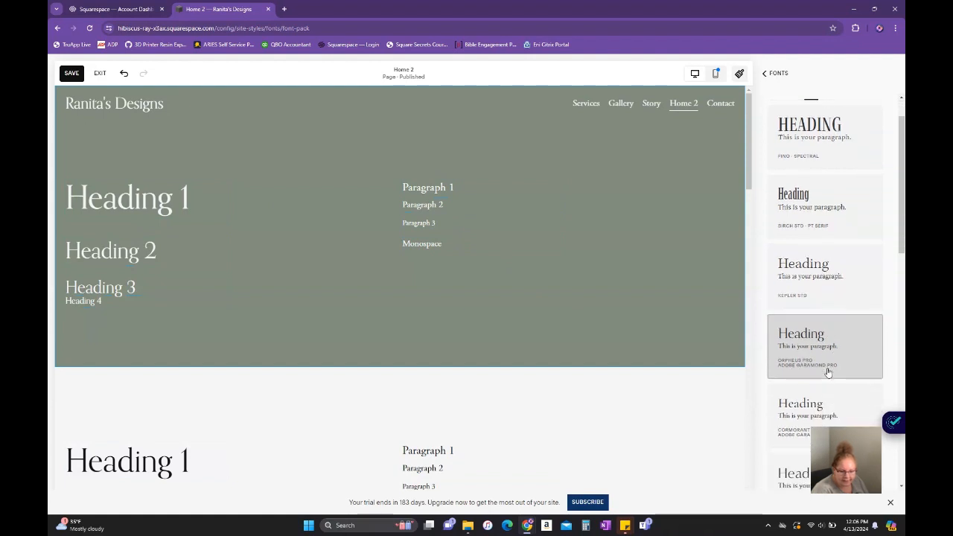
click(828, 375)
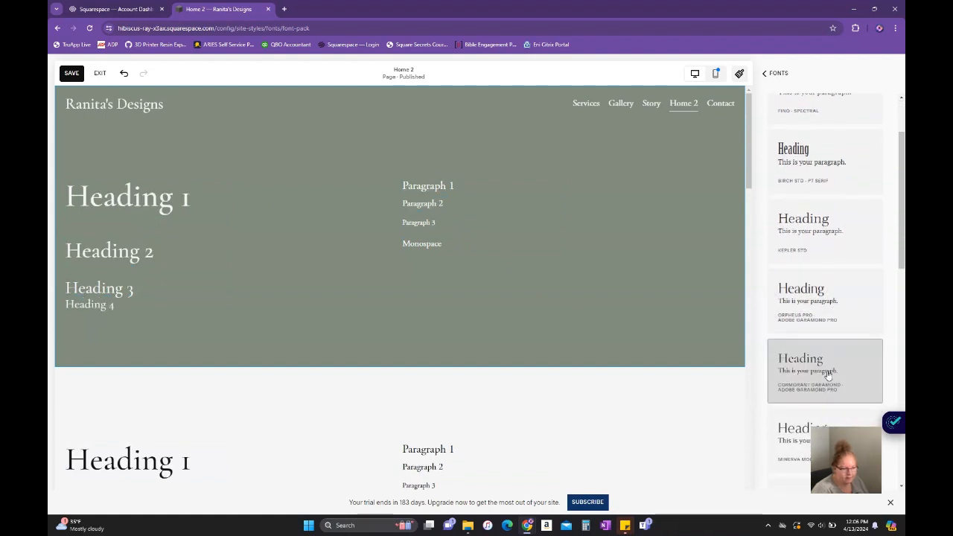
click(804, 439)
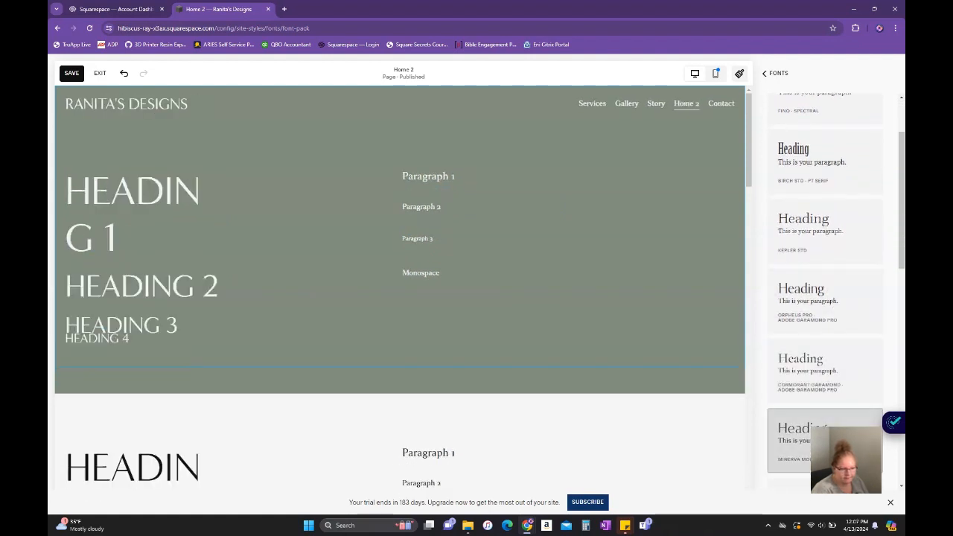
click(826, 235)
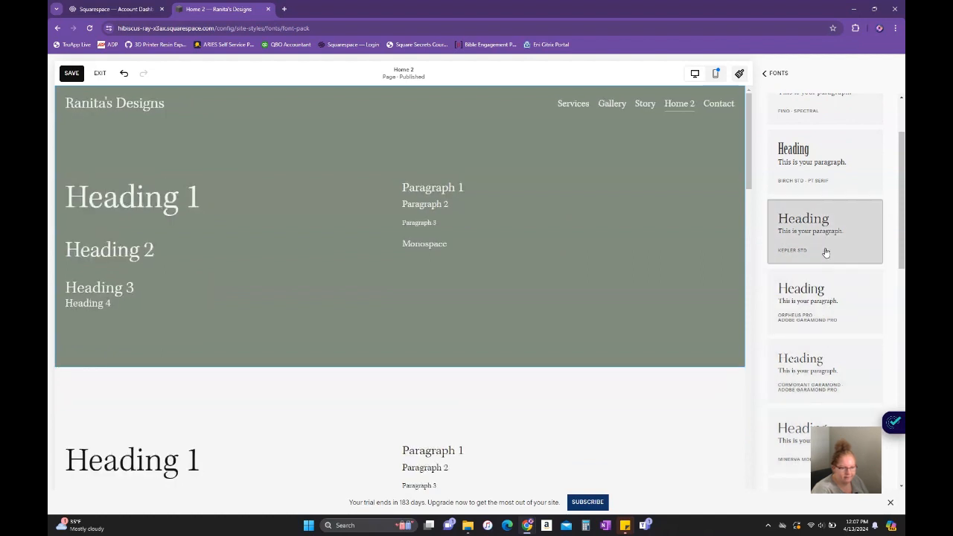
scroll(811, 265, up, 3)
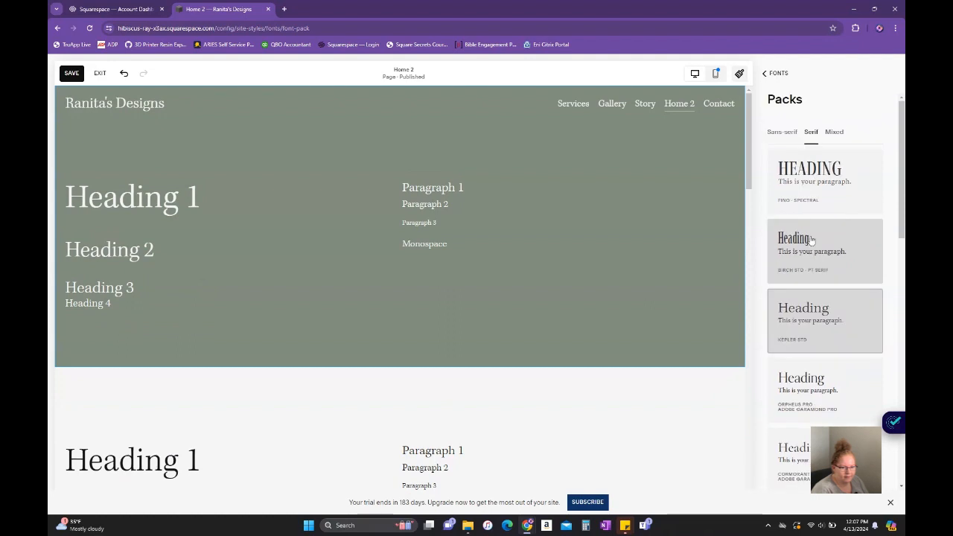
Review the primary, secondary and tertiary button text settings within the site's global font styles
click(775, 74)
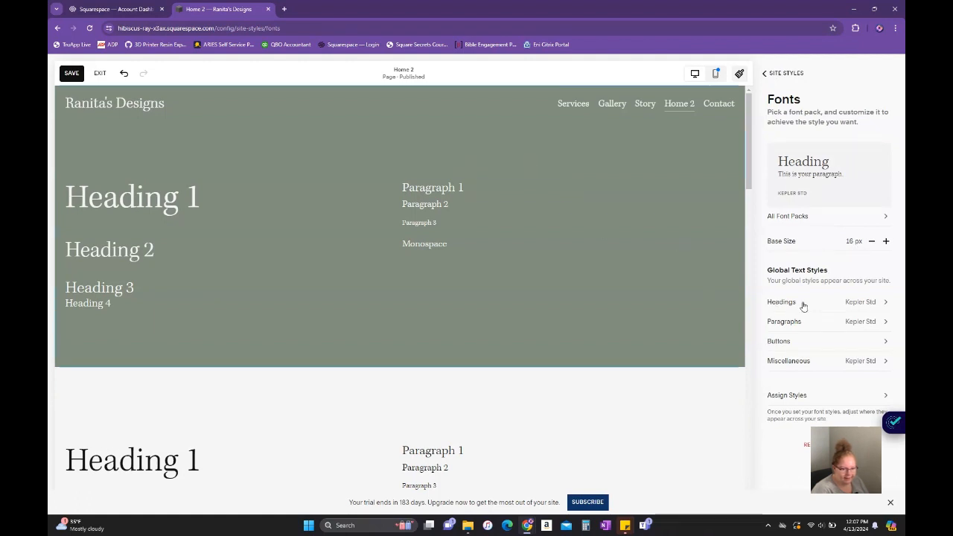
click(784, 344)
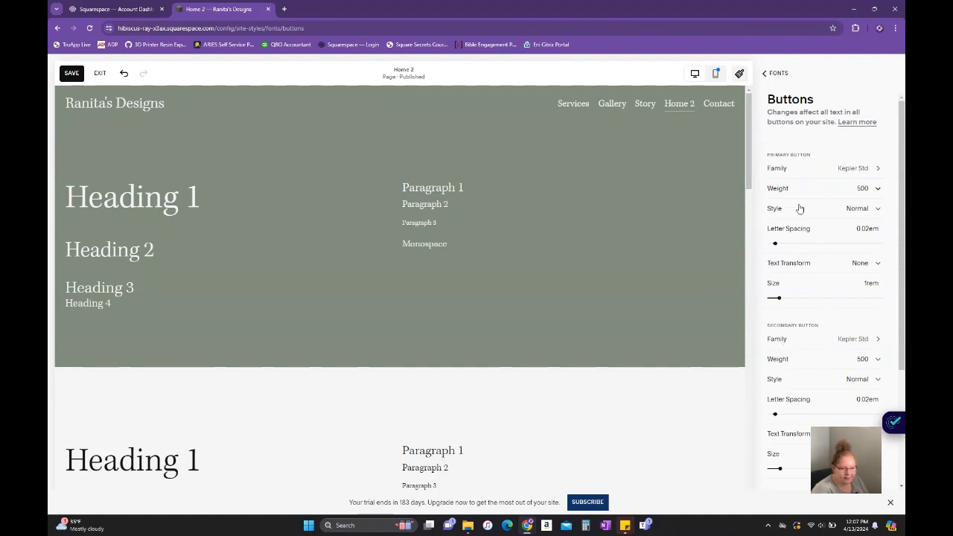
scroll(800, 343, down, 1)
scroll(799, 342, down, 2)
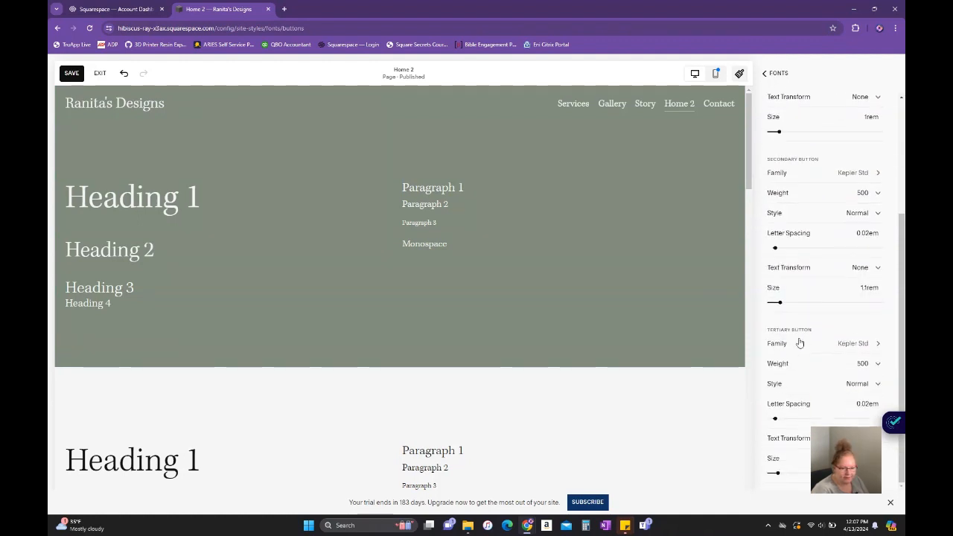
scroll(800, 339, up, 3)
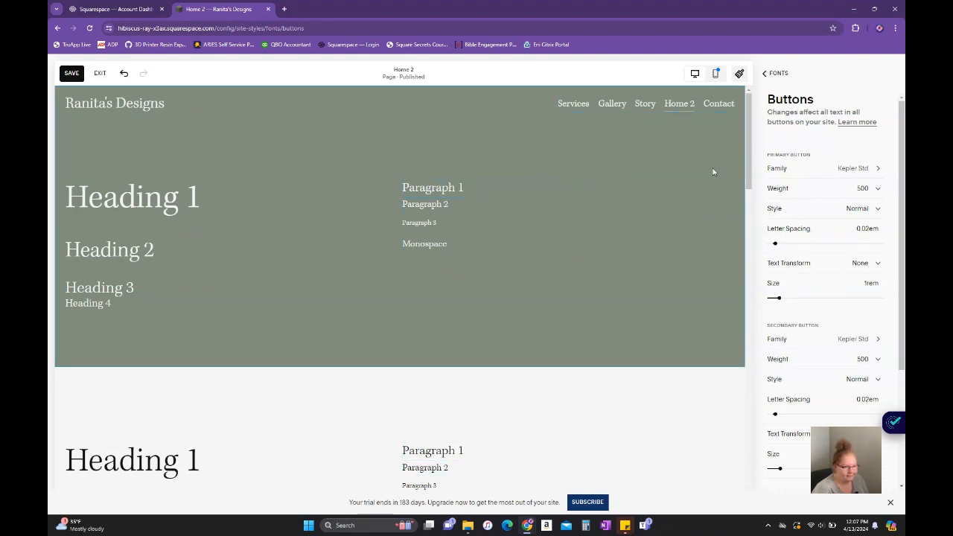
click(766, 73)
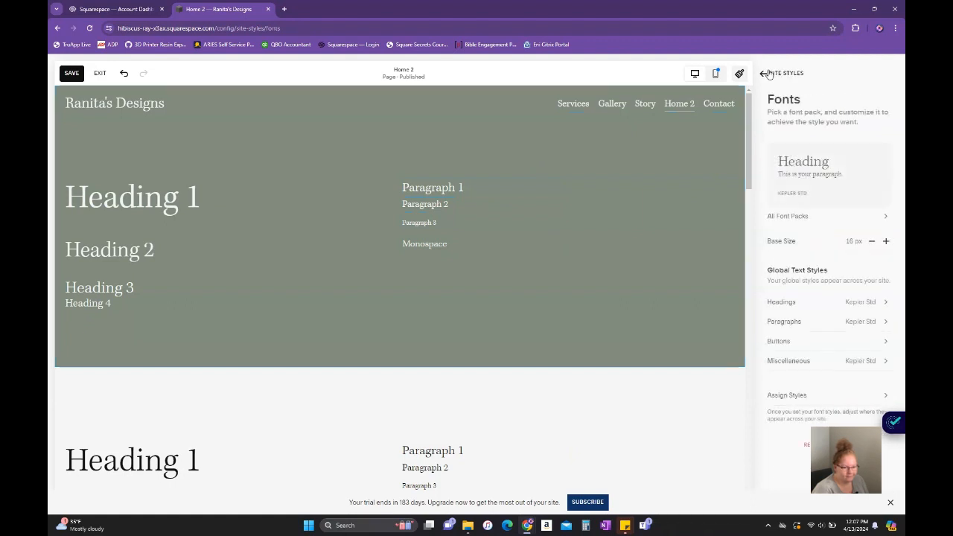
Examine the site's color palette, its individual colors and preset palettes, and the color themes available for customization
click(769, 74)
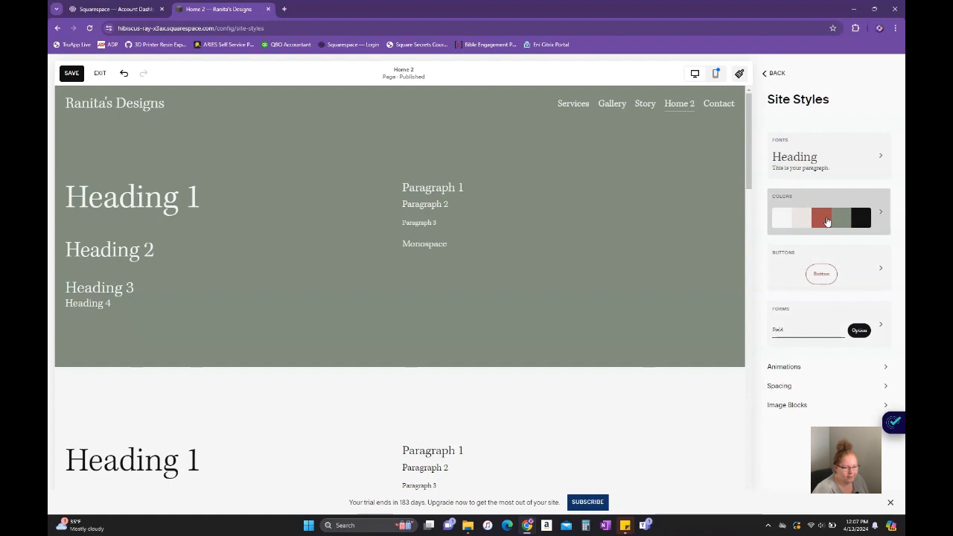
click(832, 220)
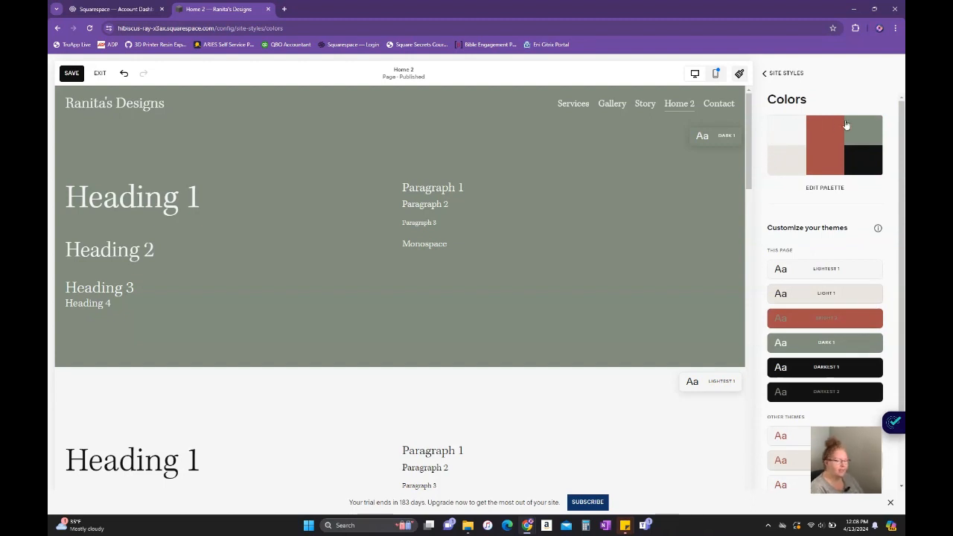
click(827, 191)
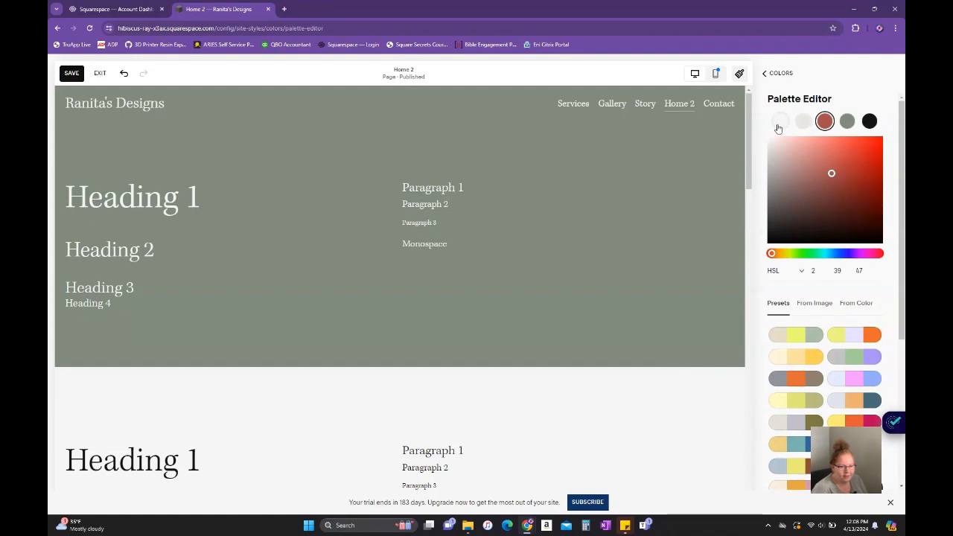
click(871, 123)
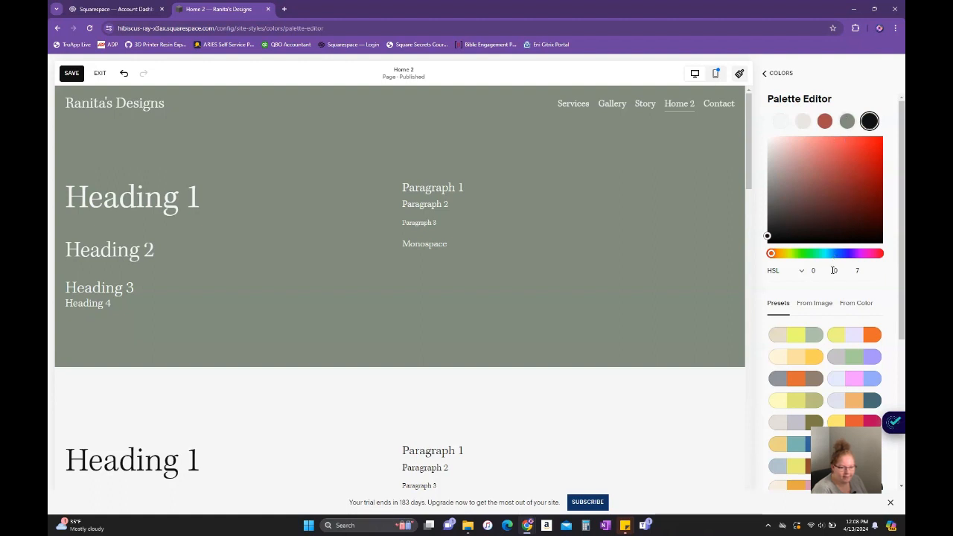
click(804, 123)
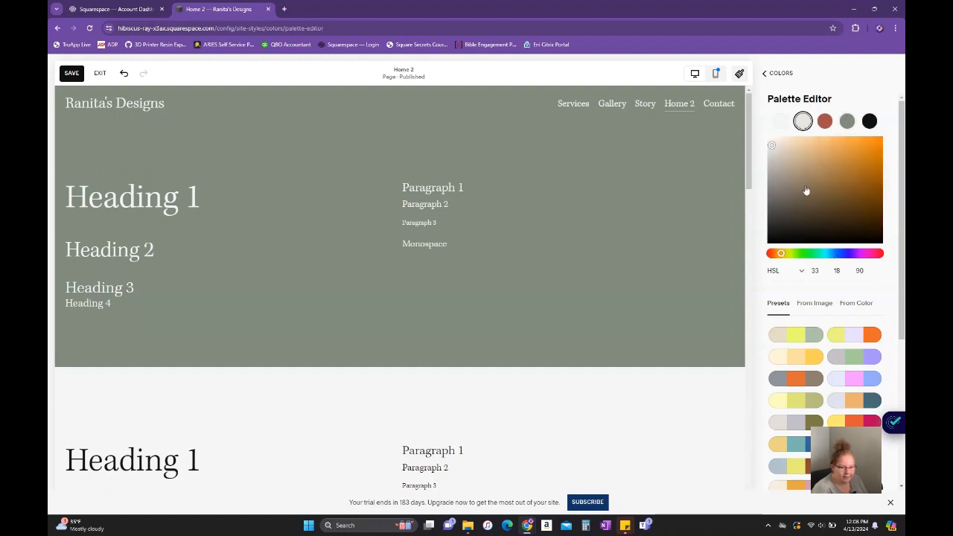
scroll(812, 297, down, 5)
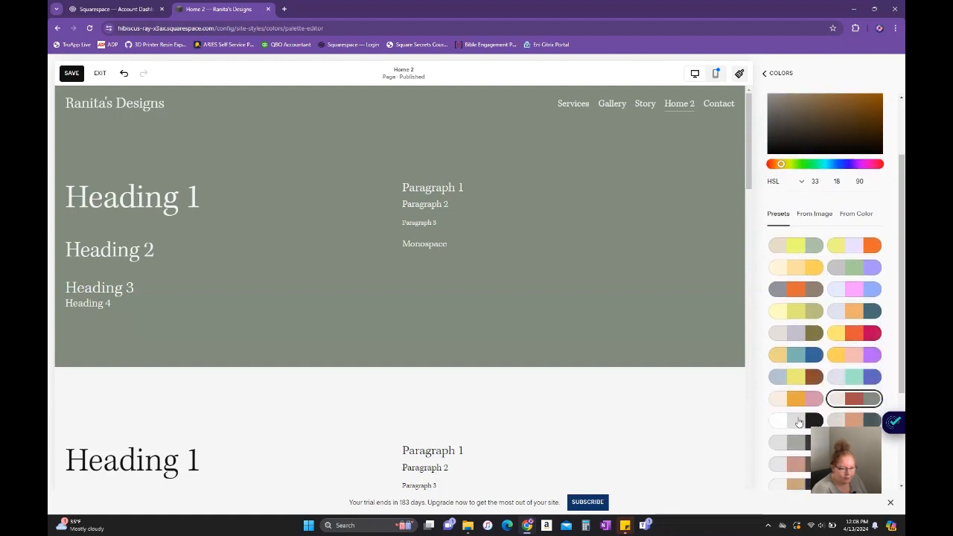
scroll(799, 417, down, 2)
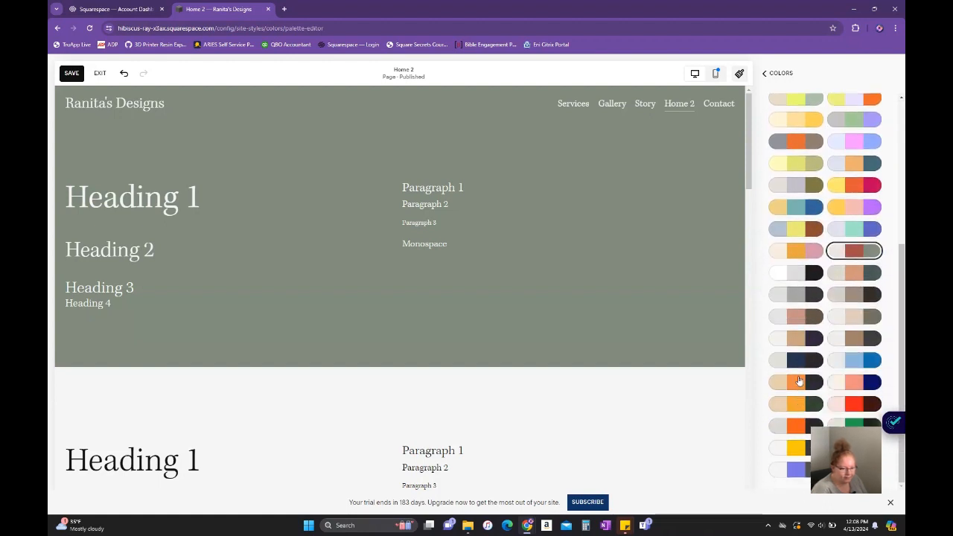
scroll(799, 381, up, 8)
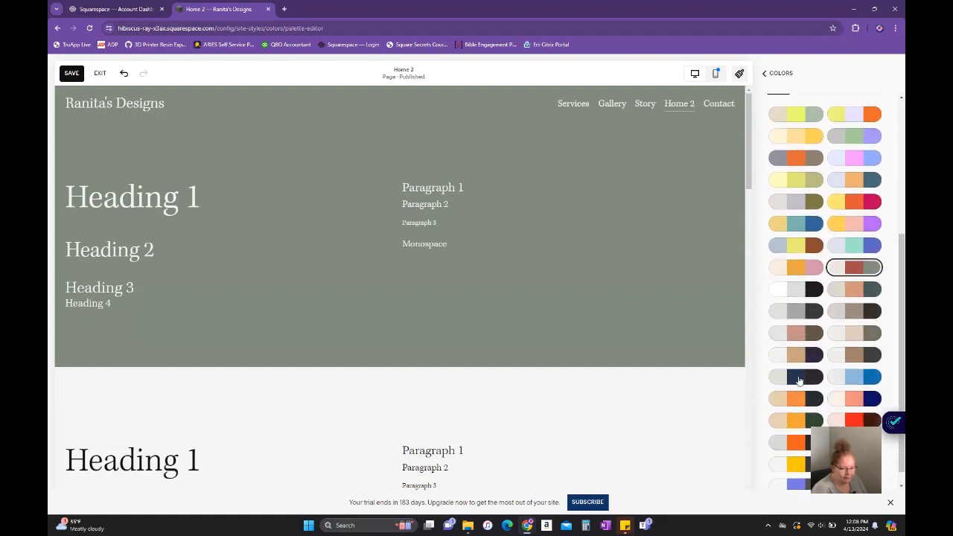
click(781, 73)
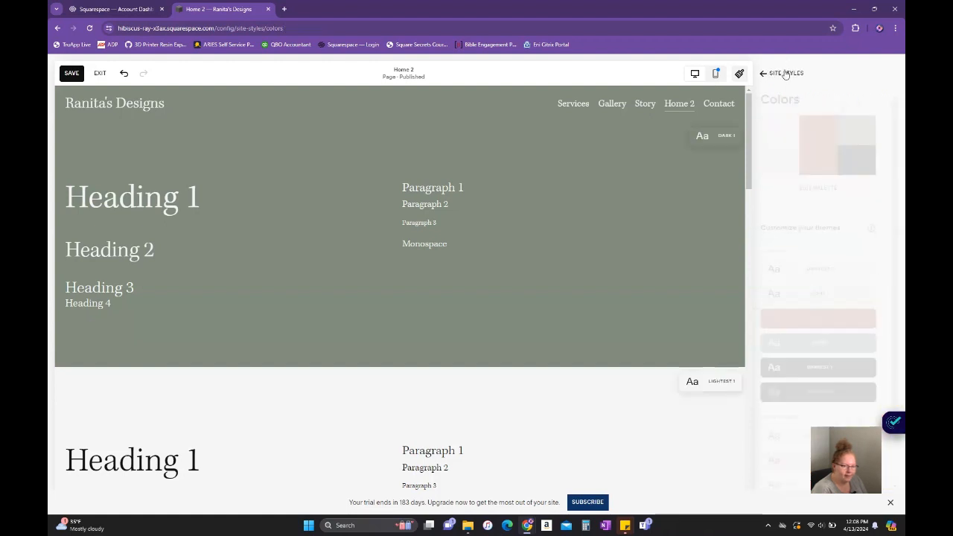
scroll(801, 300, down, 2)
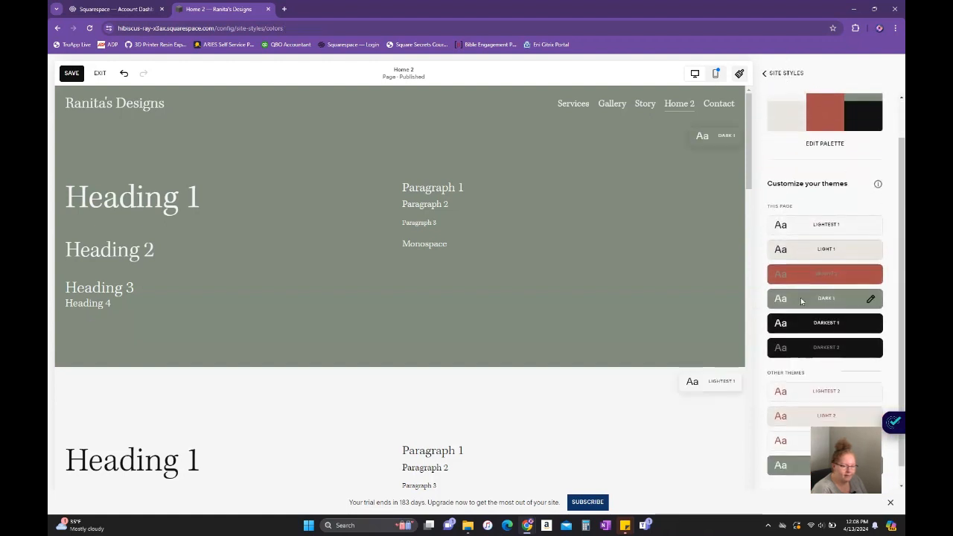
click(780, 73)
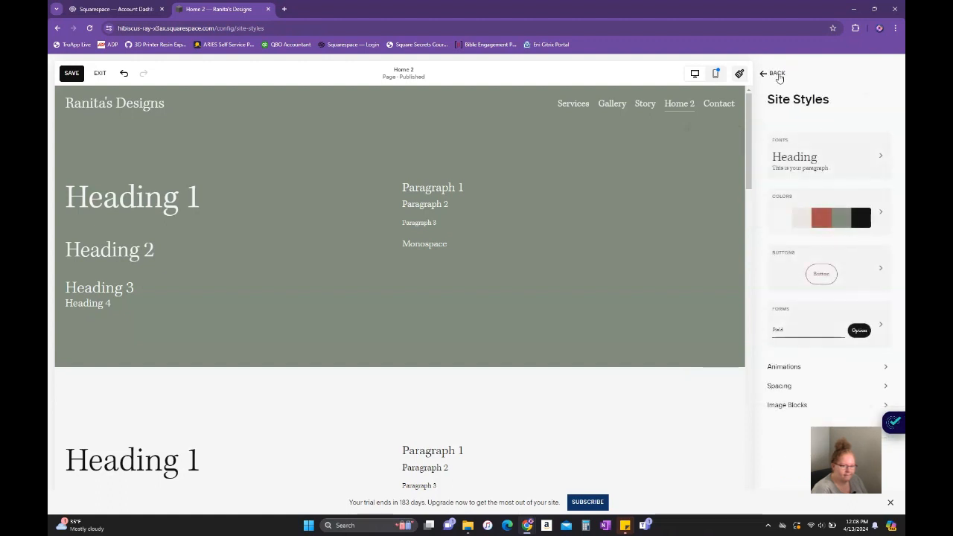
Check the site-wide primary button style settings, and return to editing the Home 2 page
click(851, 274)
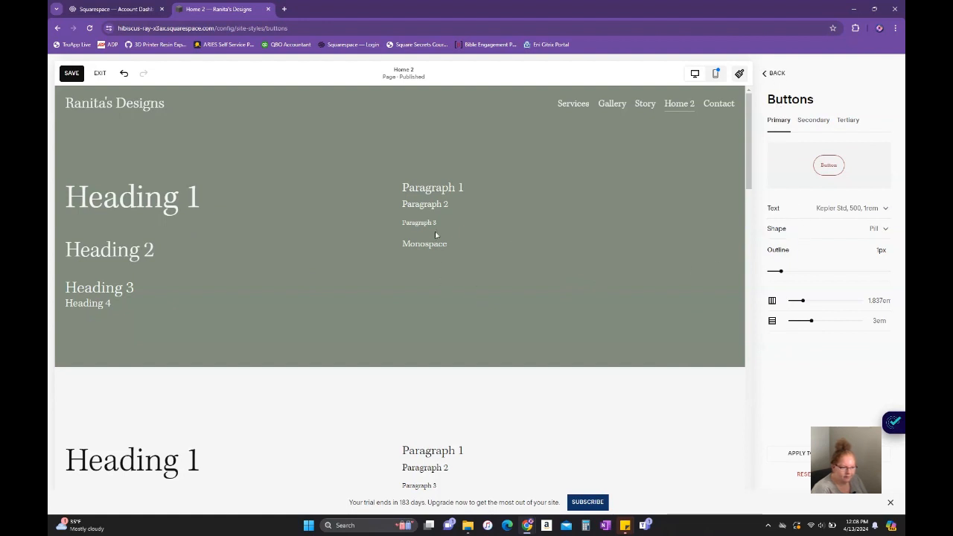
click(789, 72)
click(777, 73)
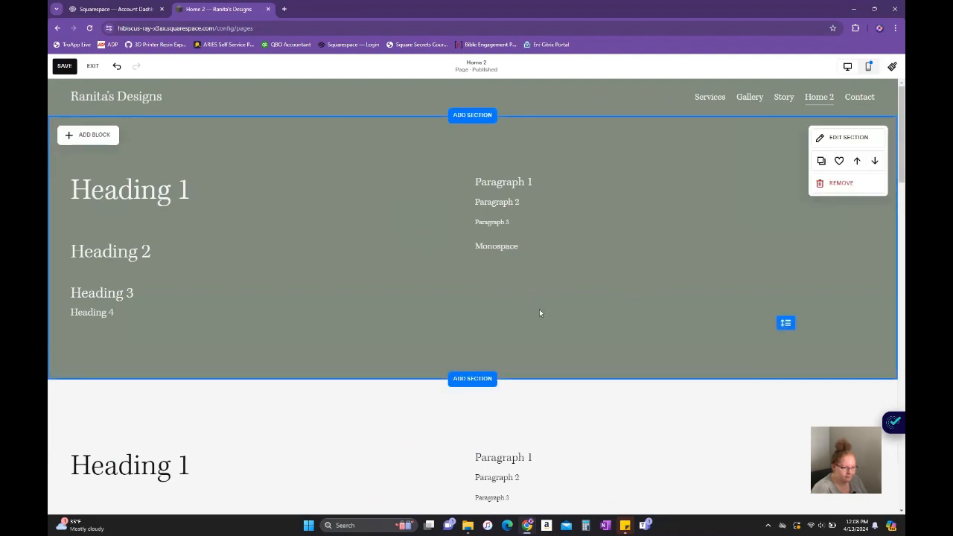
Add a button block to the green section beneath the Monospace text and check its available button styles
click(87, 135)
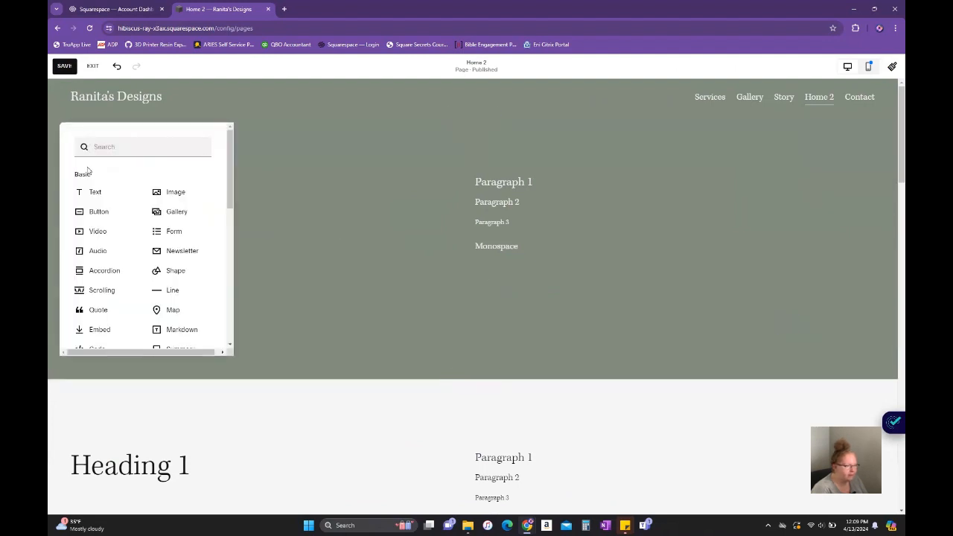
click(93, 210)
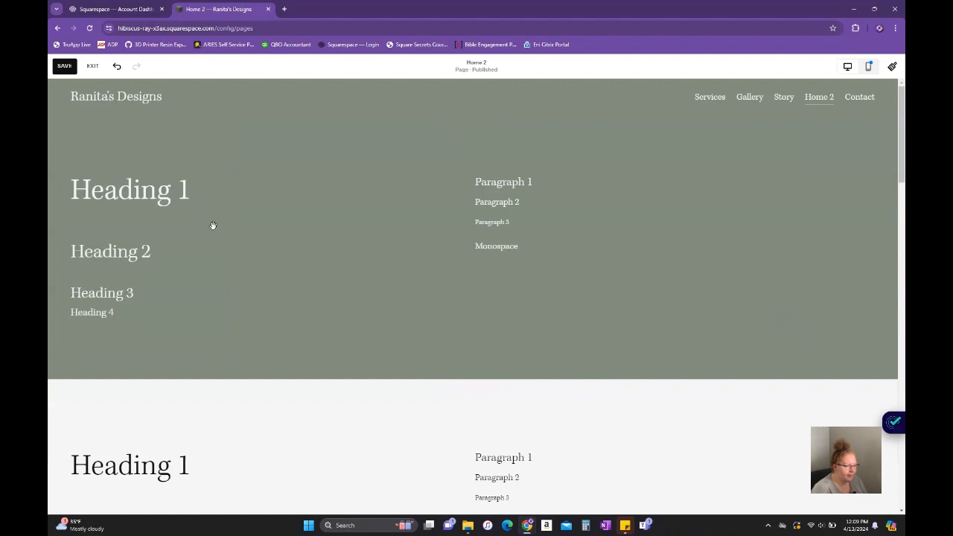
drag(222, 209, 608, 286)
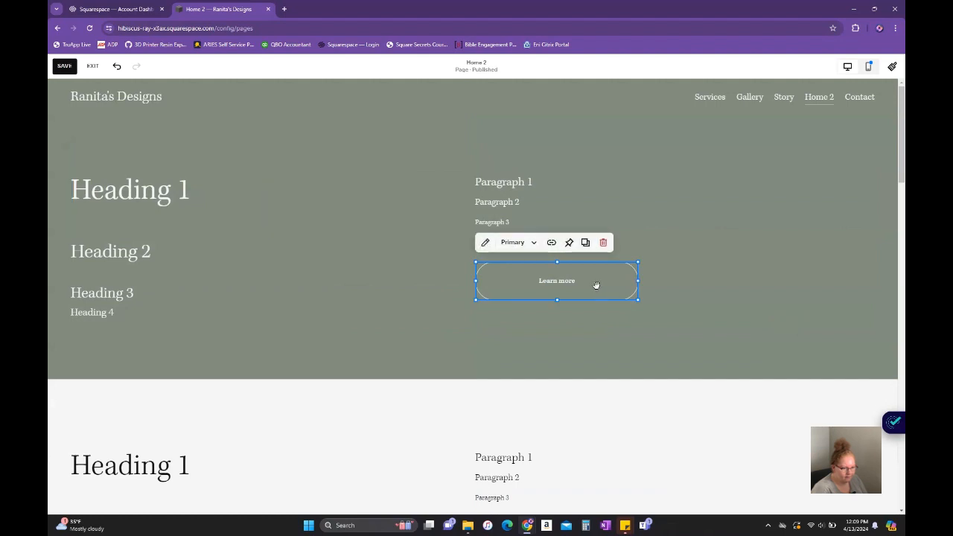
click(531, 248)
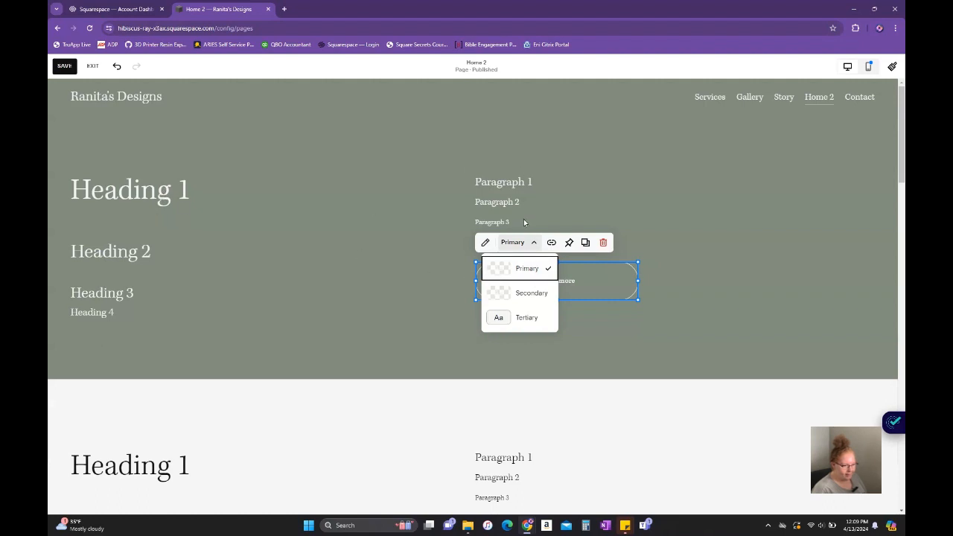
click(603, 285)
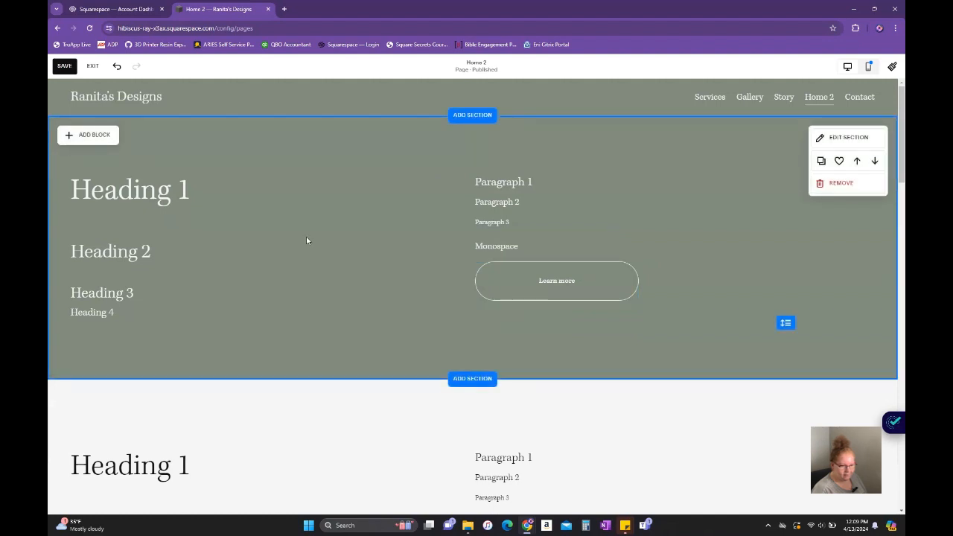
Add a second button block to the green section and place it directly beneath the first button
click(91, 136)
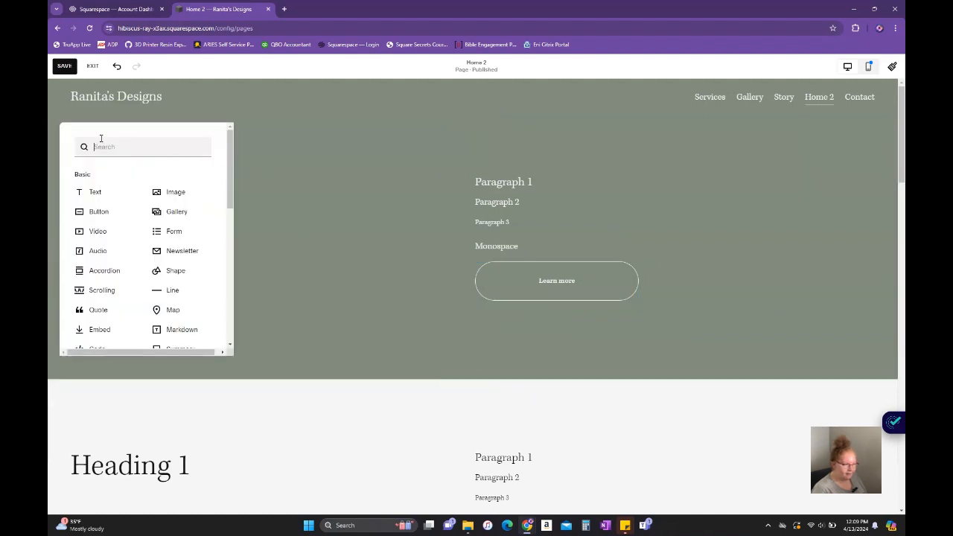
click(91, 210)
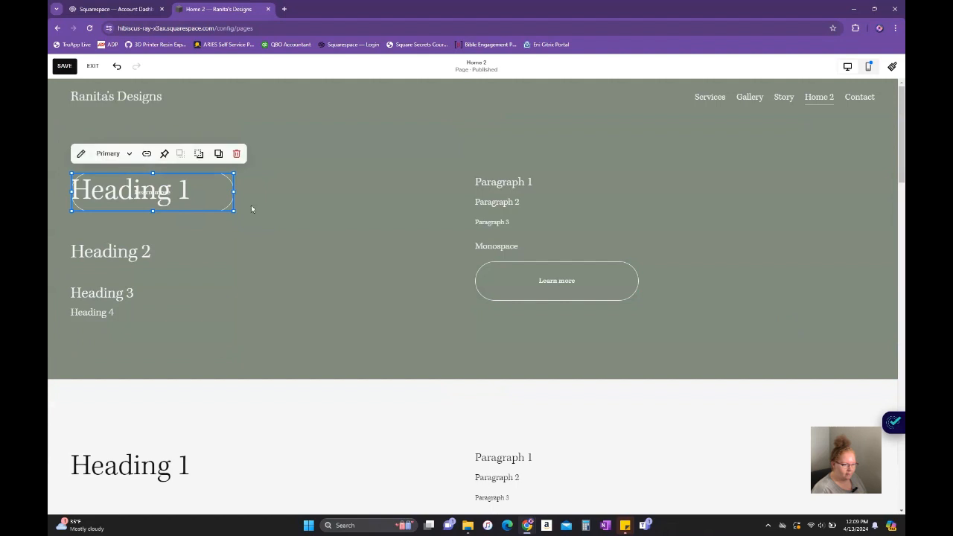
drag(316, 237, 591, 330)
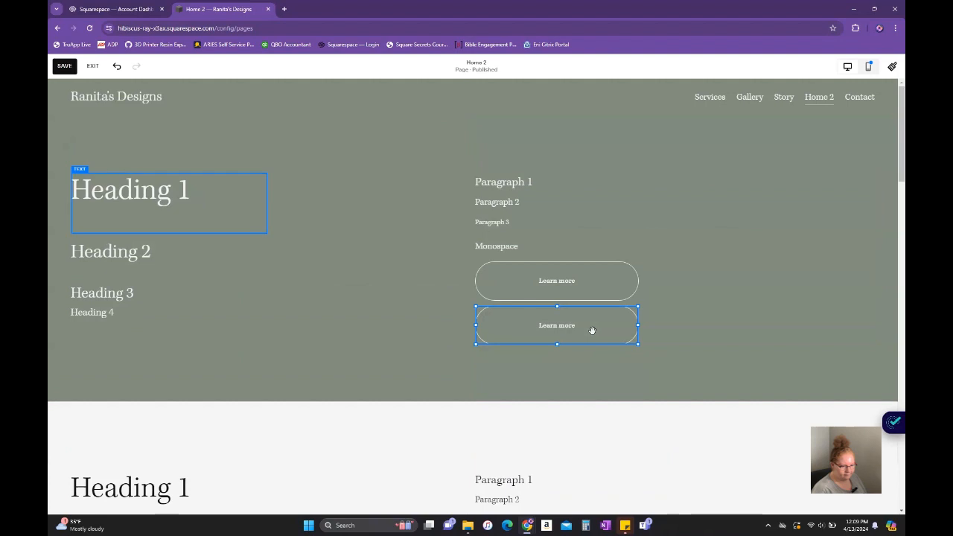
Change the text of the first button beneath Monospace in the green section to "Primary"
click(617, 282)
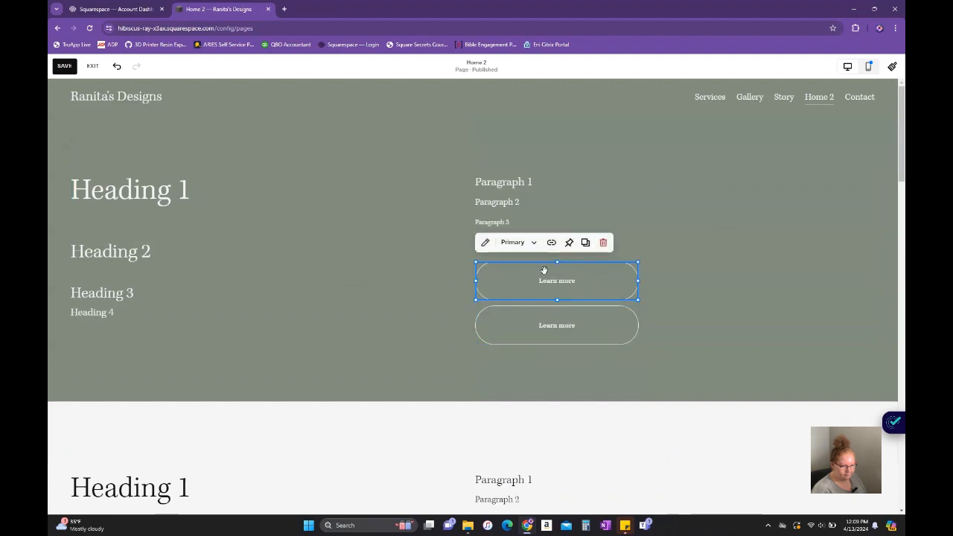
double_click(573, 280)
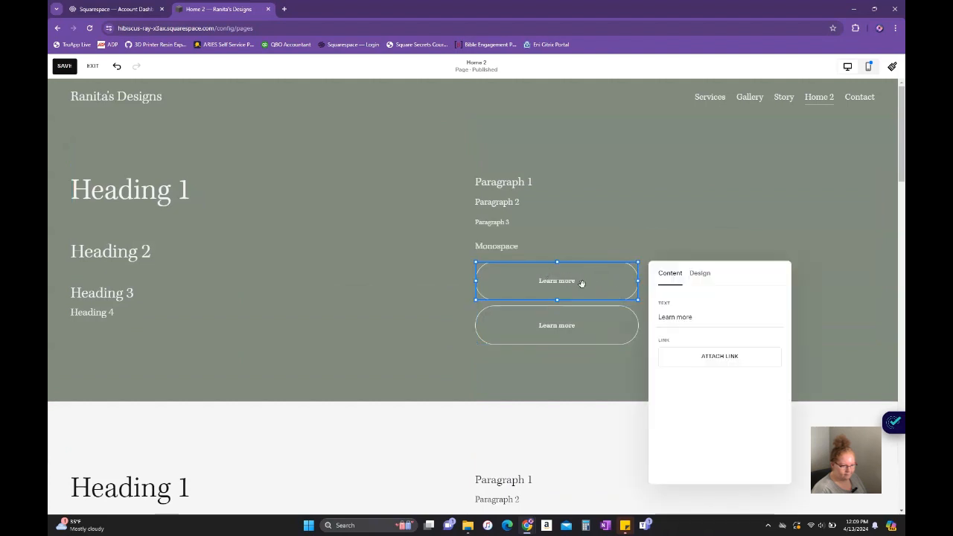
drag(694, 317, 657, 317)
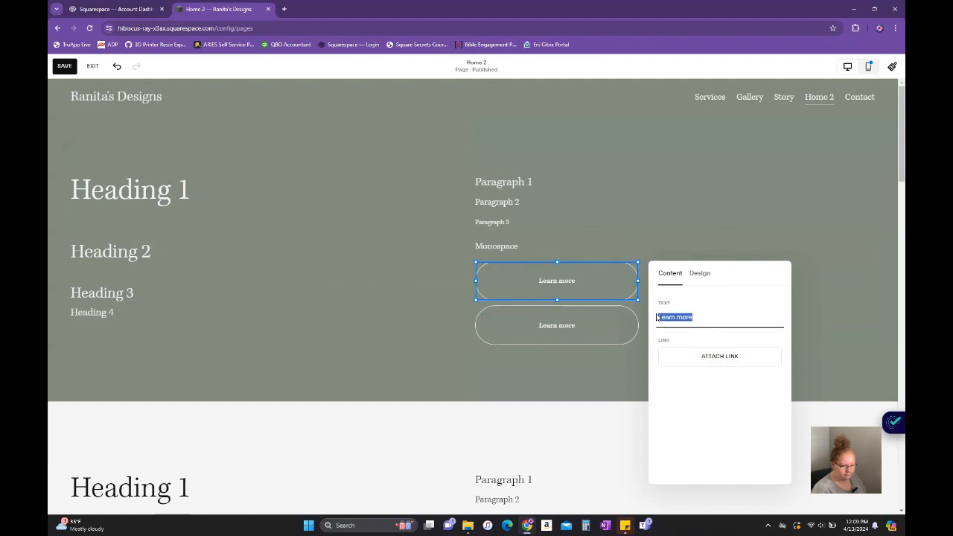
text(Primary)
click(591, 331)
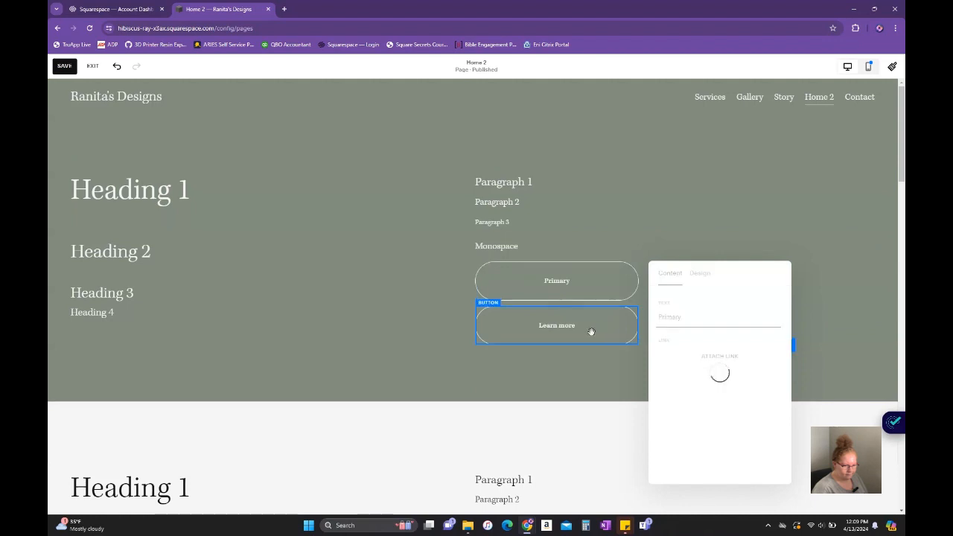
Change the text of the second button in the green section to "Secondary"
click(588, 330)
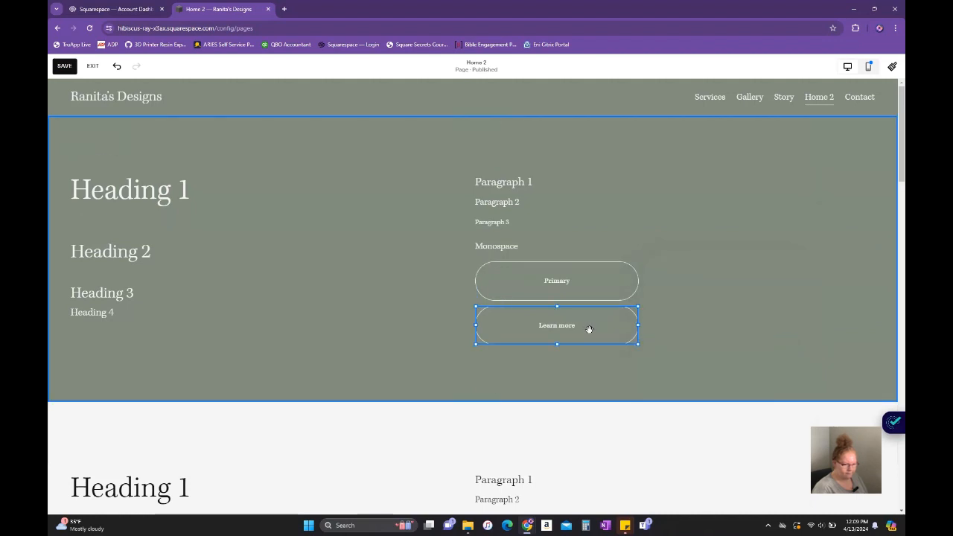
mouse_move(580, 327)
mouse_down()
mouse_move(544, 324)
mouse_move(587, 329)
mouse_move(575, 325)
mouse_up()
drag(709, 346, 653, 346)
text(Secondary)
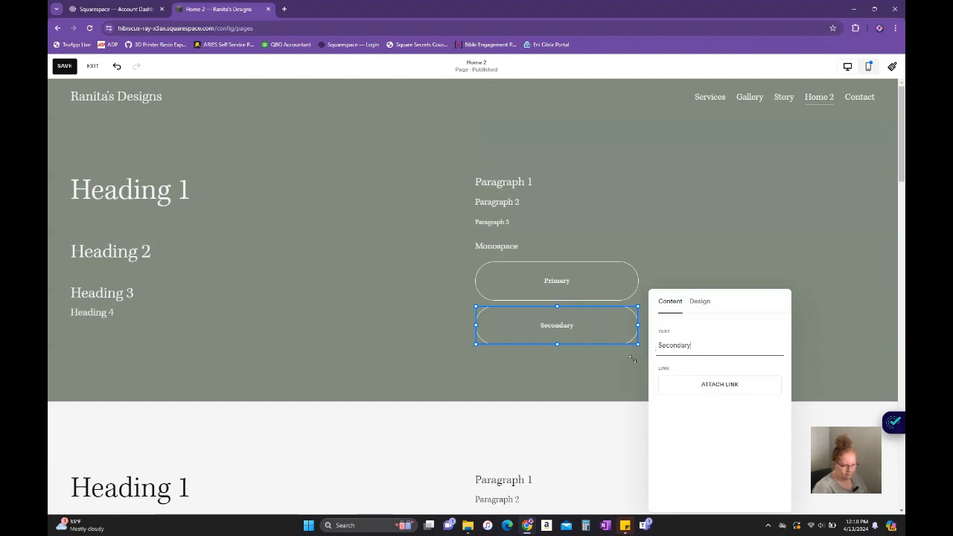
click(271, 230)
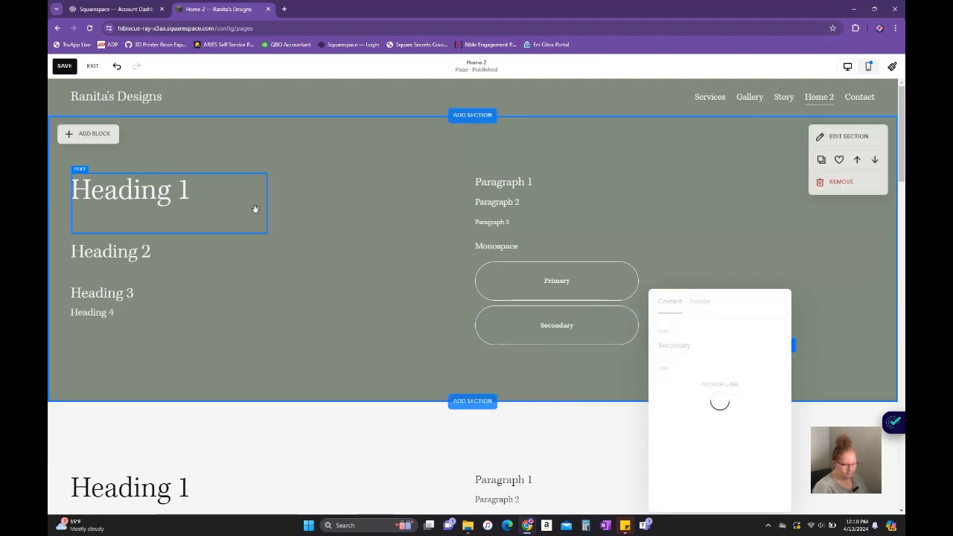
Add a third button block directly beneath the Secondary button and give it the Tertiary button style
click(94, 141)
click(113, 211)
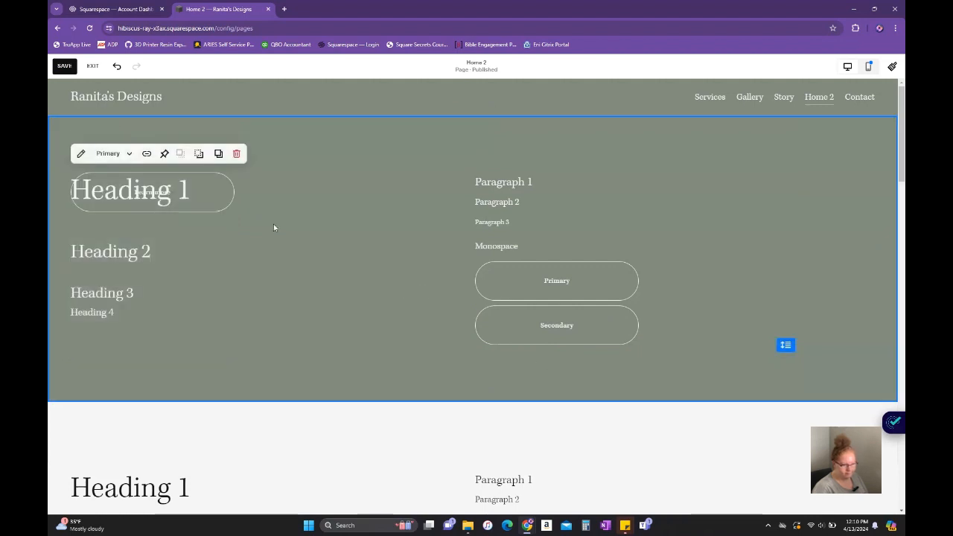
drag(322, 266, 606, 368)
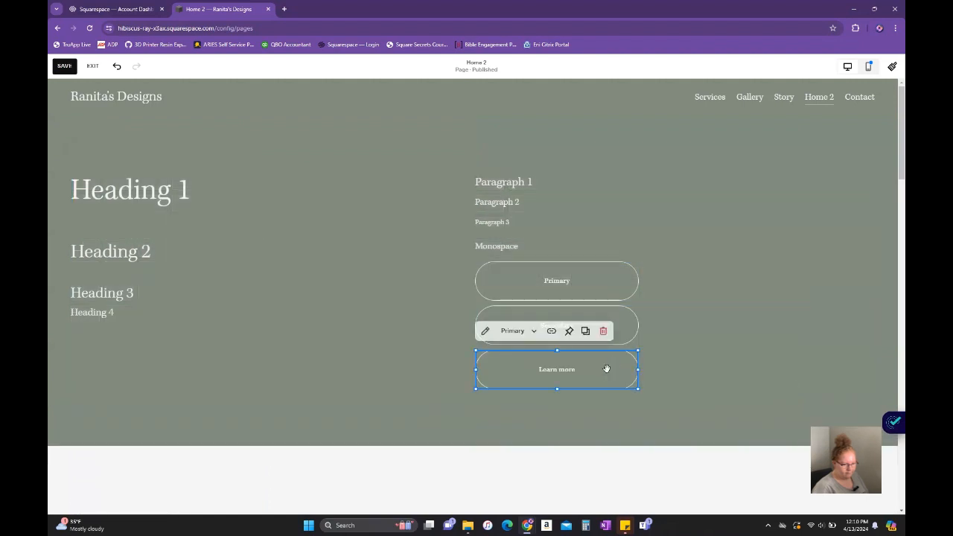
click(532, 333)
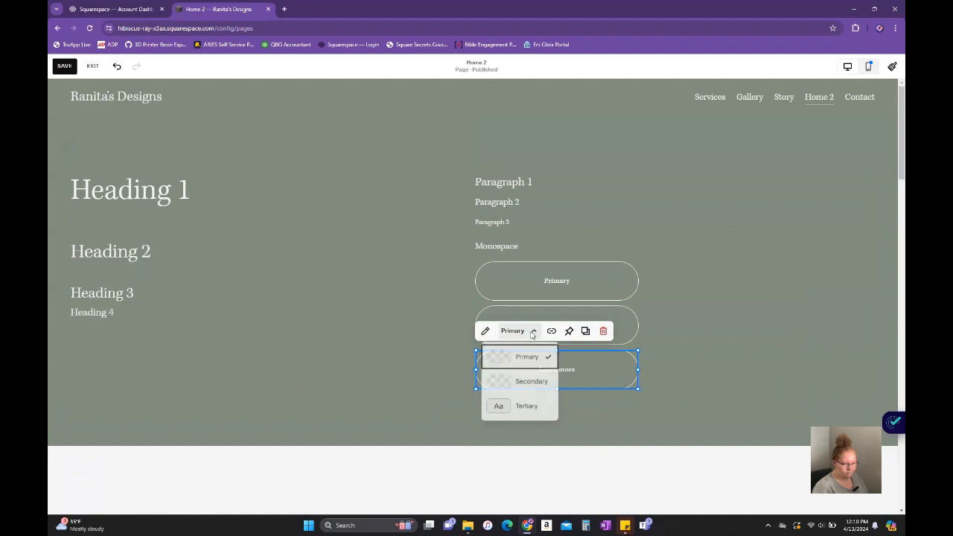
click(529, 406)
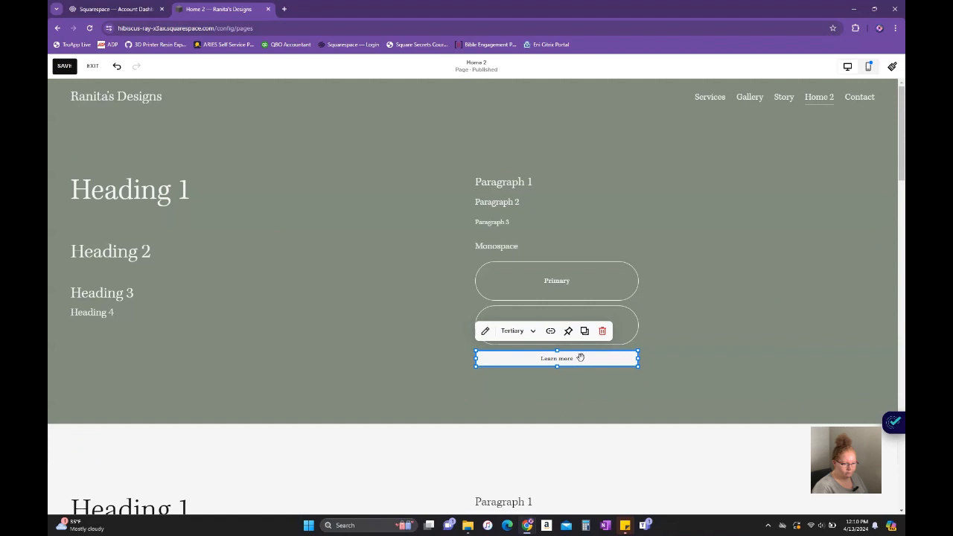
Change the third button's text to "Tertiary" and check its design options
click(485, 330)
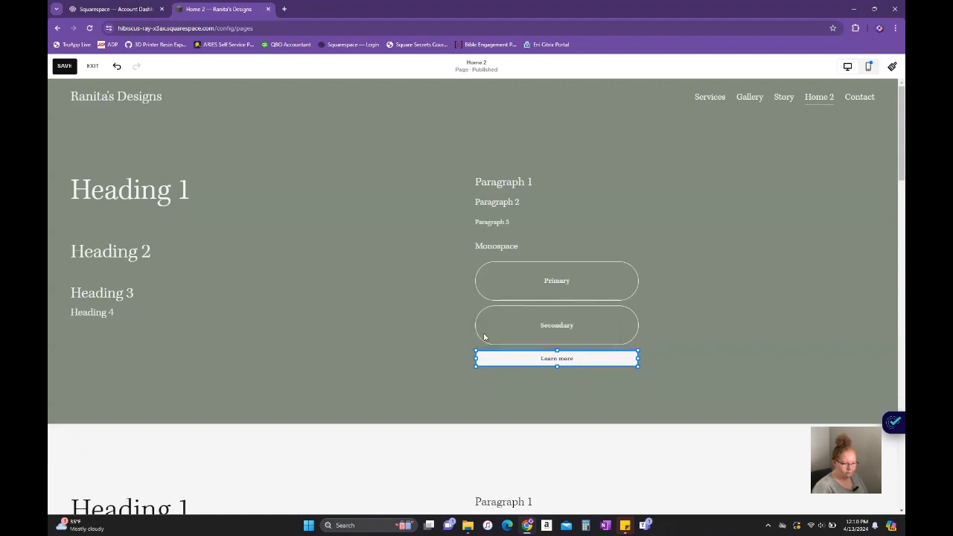
drag(690, 344, 653, 344)
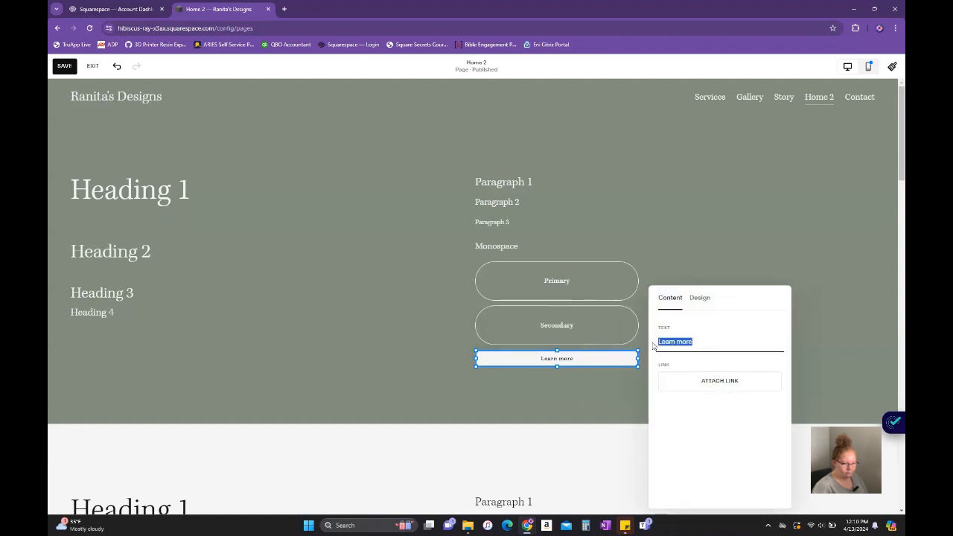
text(Tertiary)
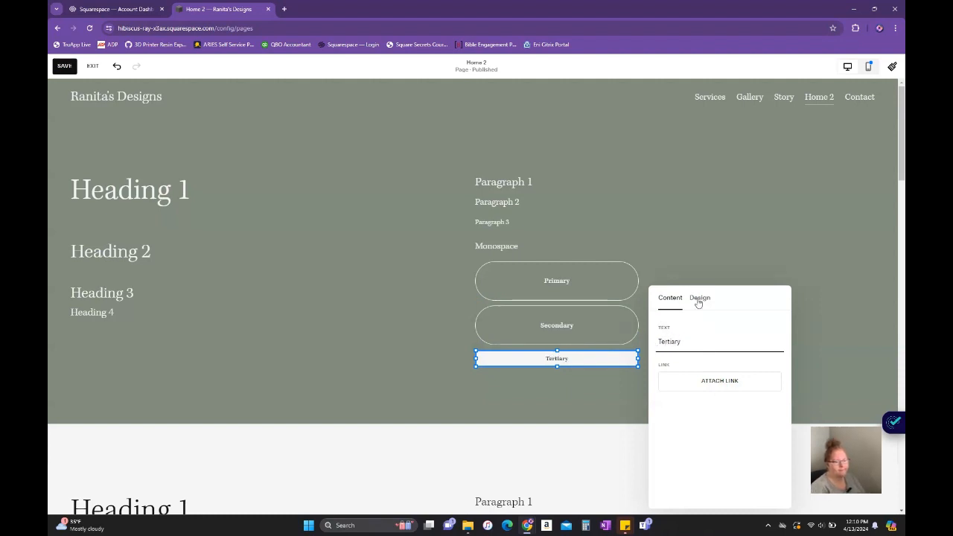
click(698, 299)
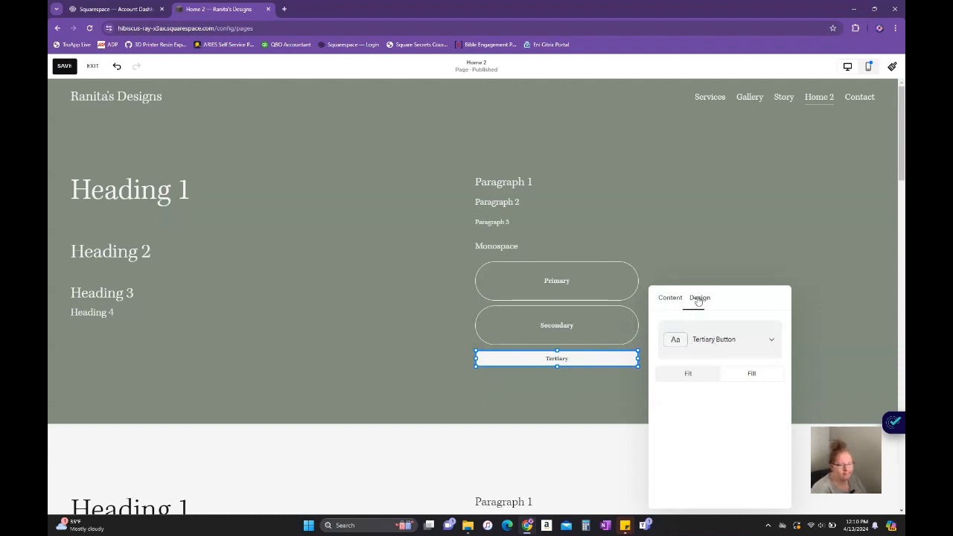
click(837, 333)
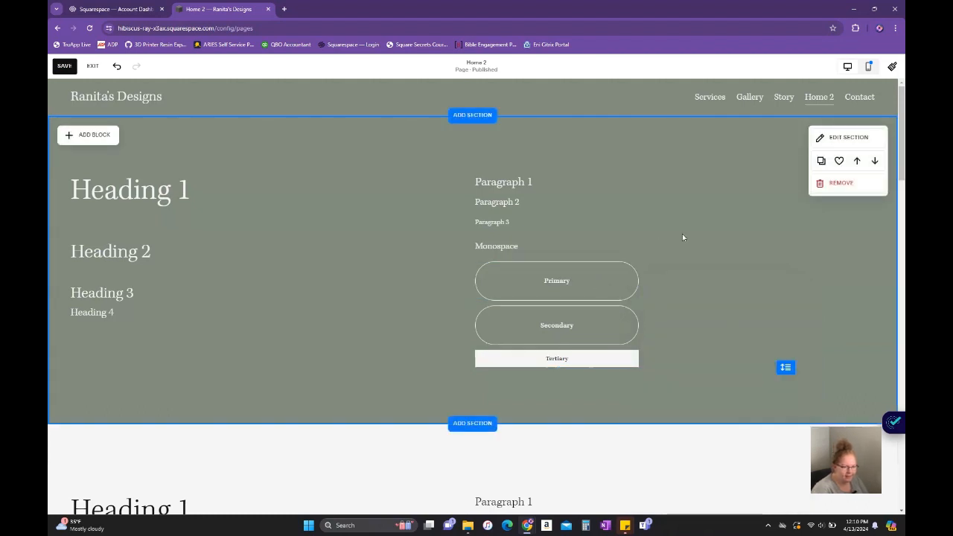
Review the site-wide primary and secondary button styles, and set the tertiary button shape to a filled Rounded Rectangle
click(890, 68)
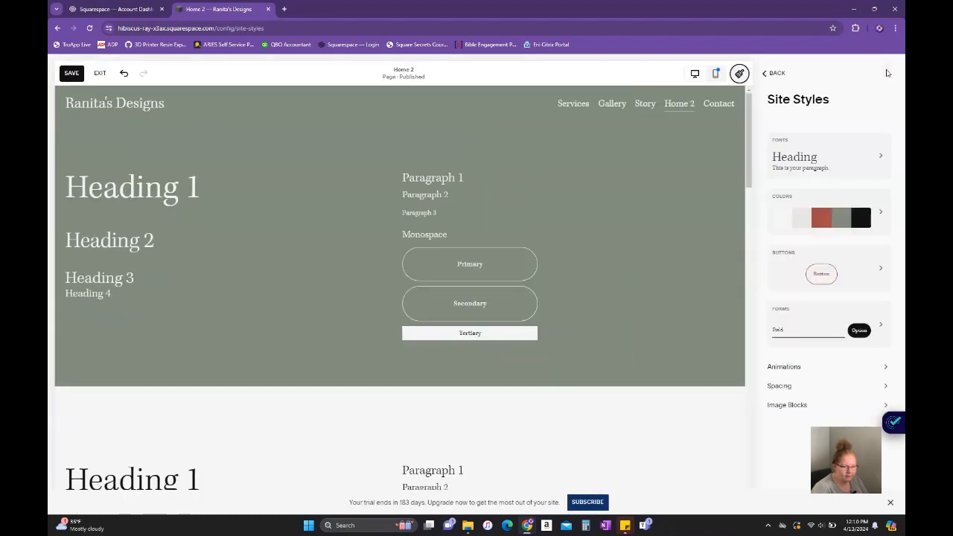
click(851, 273)
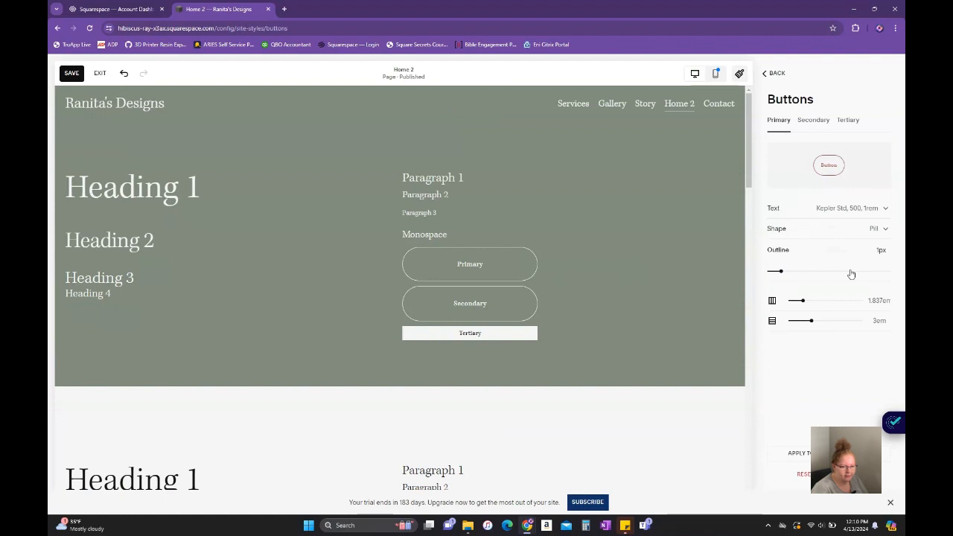
click(819, 125)
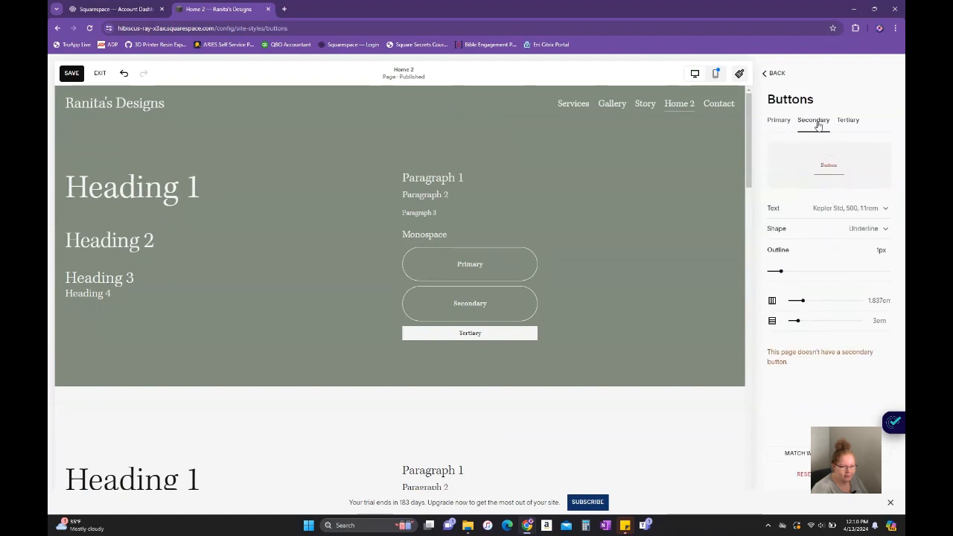
click(853, 123)
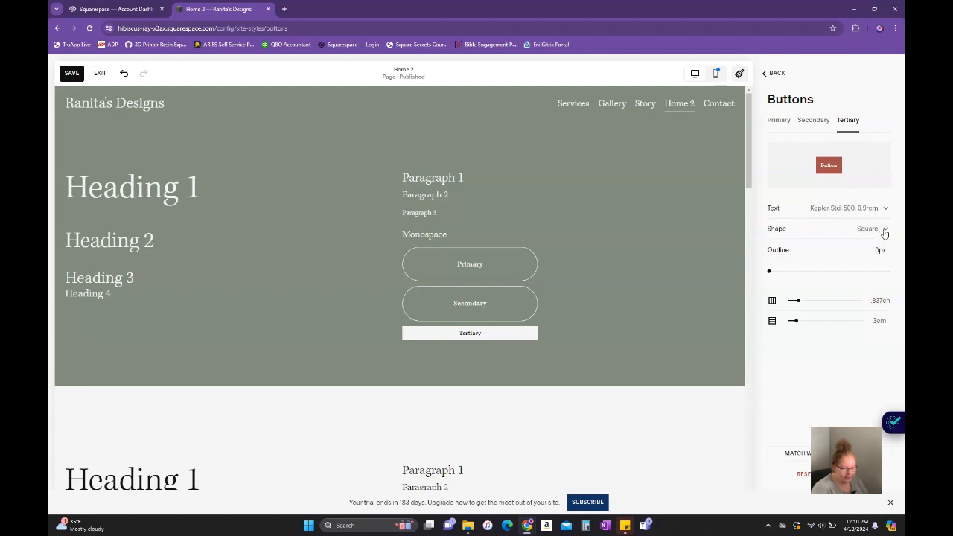
click(885, 231)
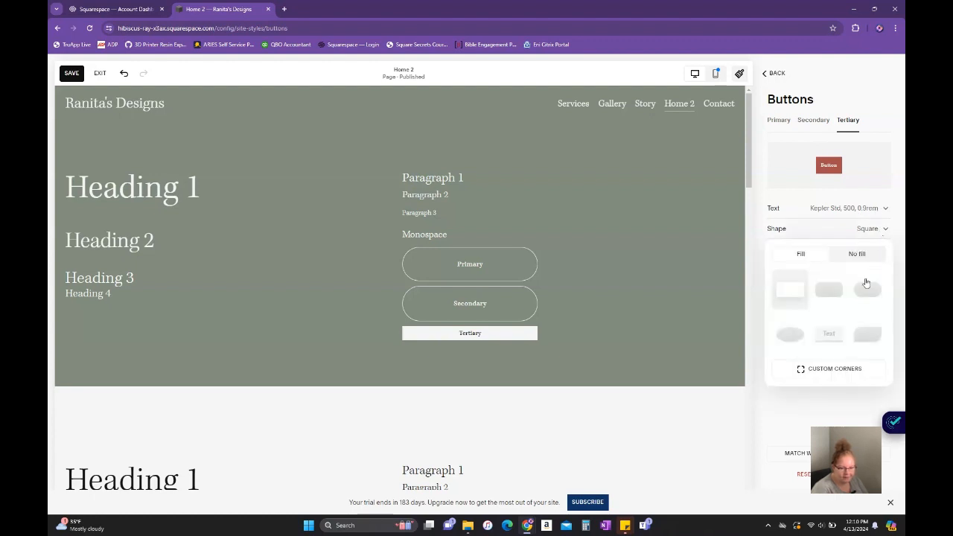
click(830, 294)
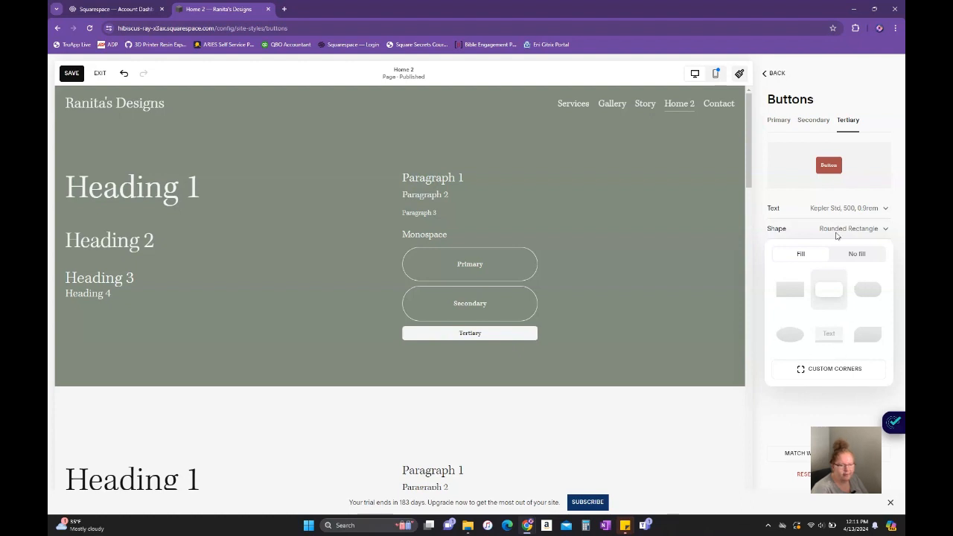
click(883, 121)
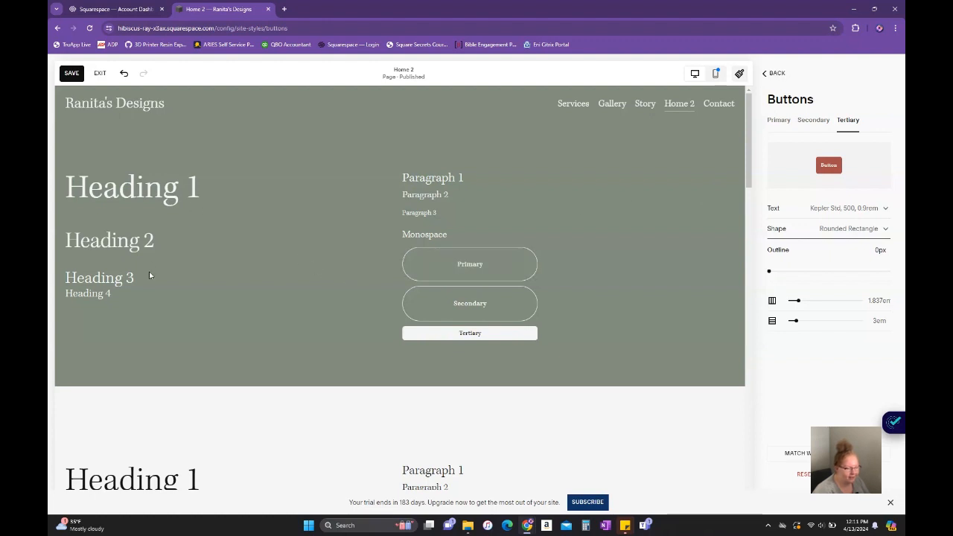
Set the site-wide primary button text size to 1.5rem and letter spacing to 0.2em, and open its font style options
click(781, 123)
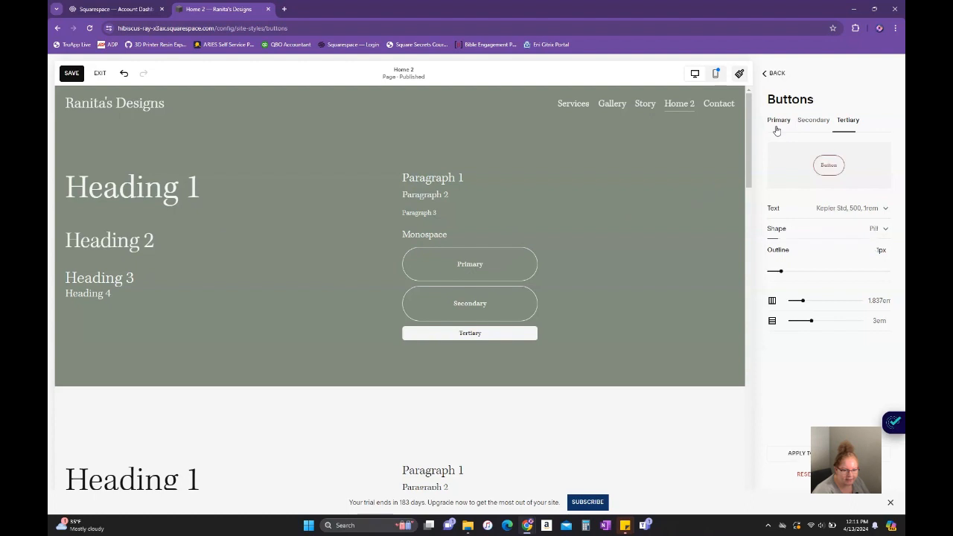
click(883, 209)
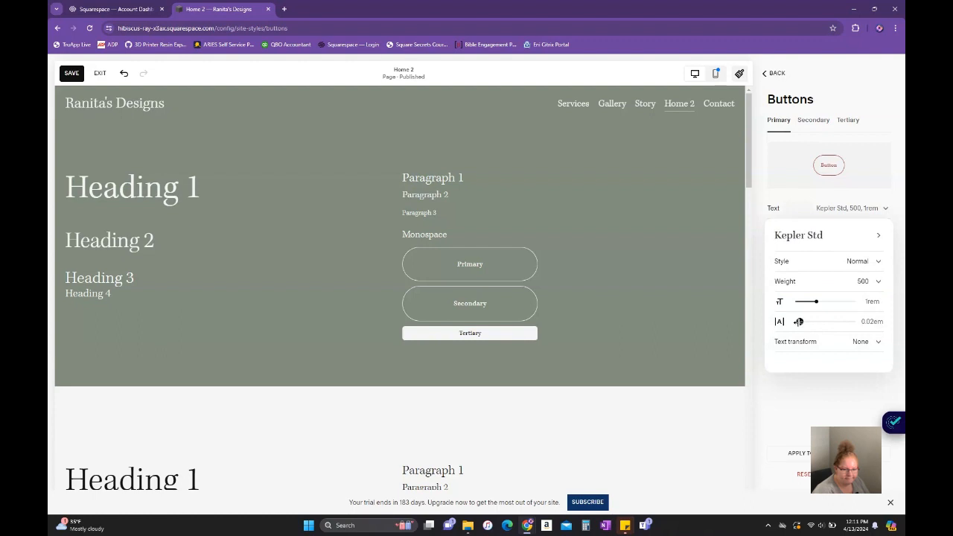
mouse_move(800, 321)
mouse_down()
mouse_move(819, 321)
mouse_move(810, 321)
mouse_up()
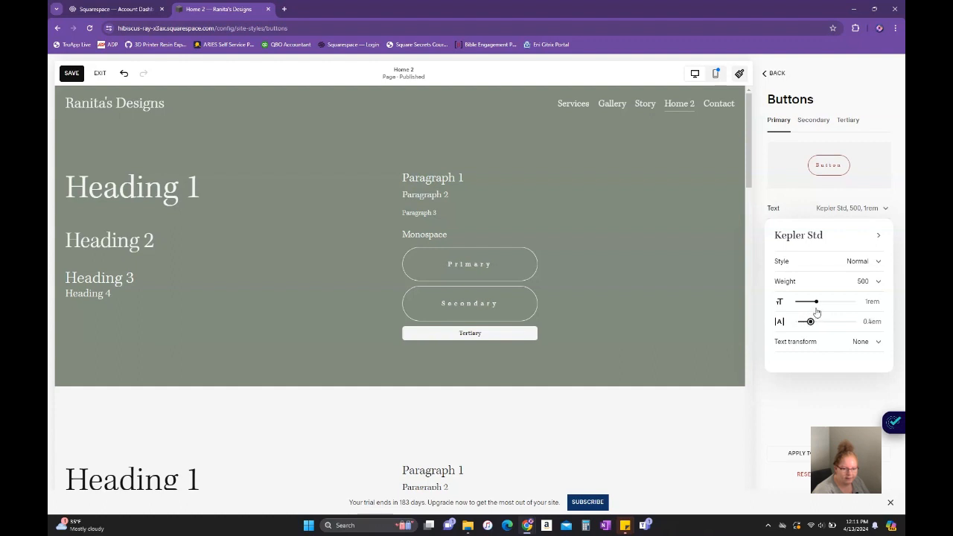
drag(817, 304, 834, 301)
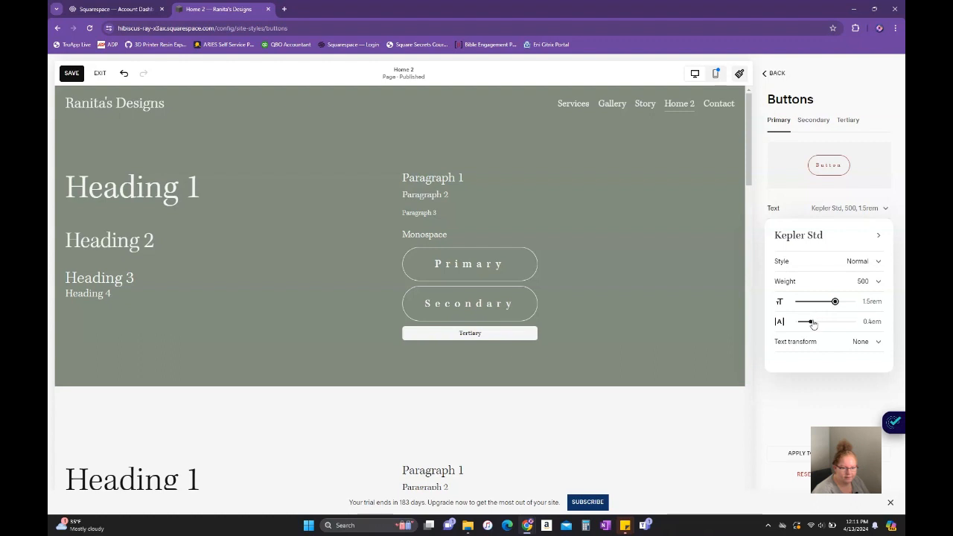
drag(808, 321, 805, 321)
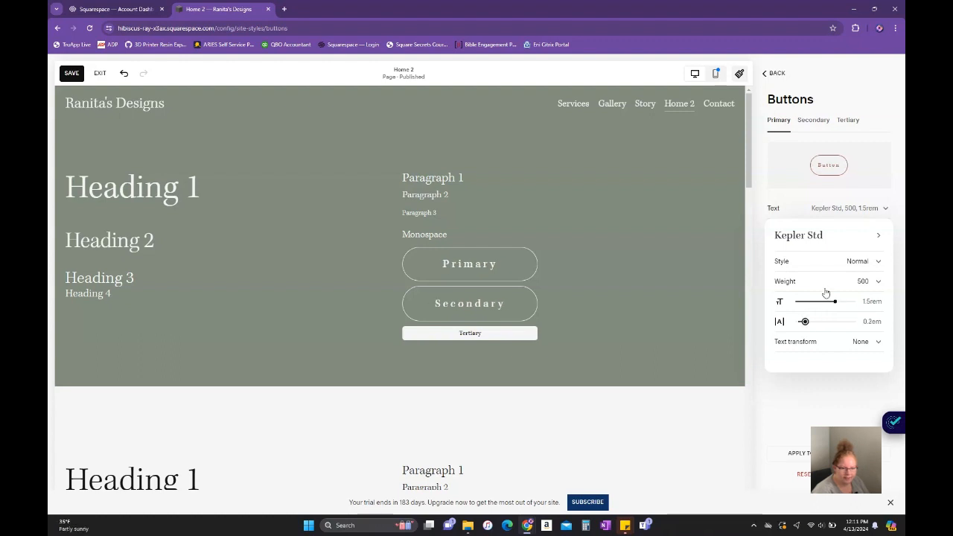
click(855, 262)
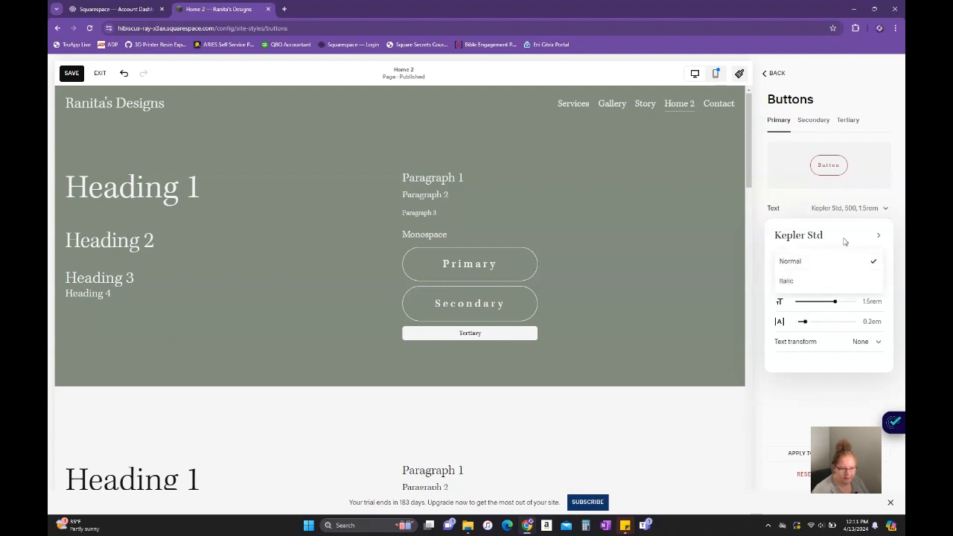
Review the style and text transform options available for the primary button's text
click(844, 241)
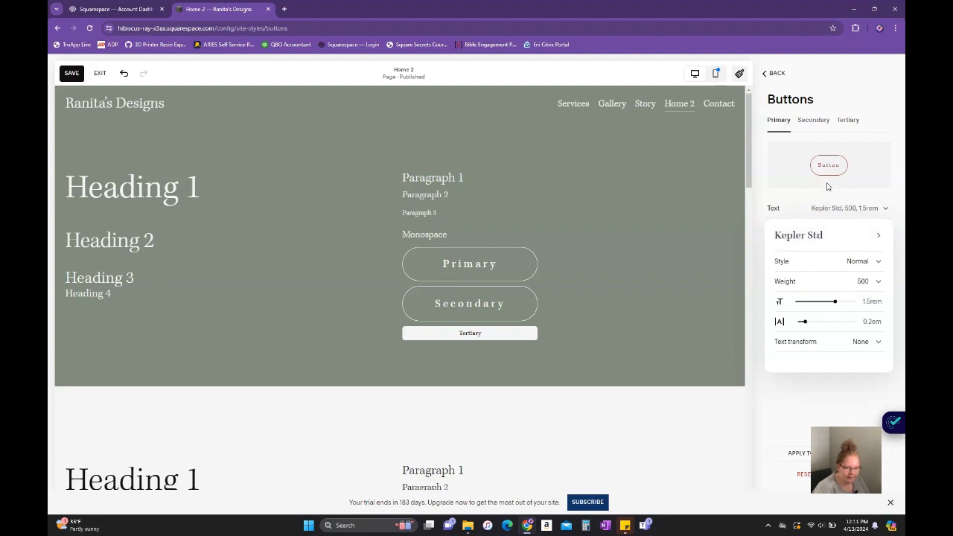
click(879, 342)
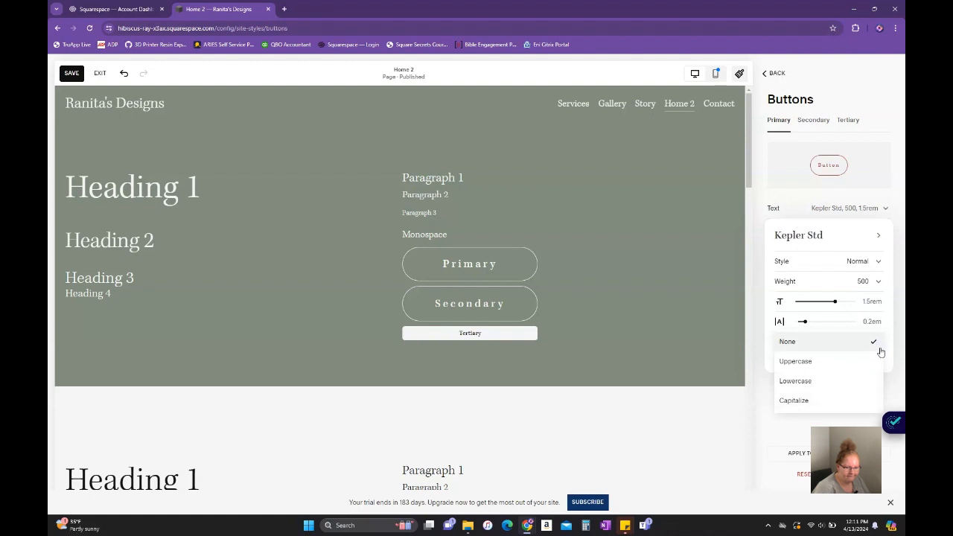
click(812, 127)
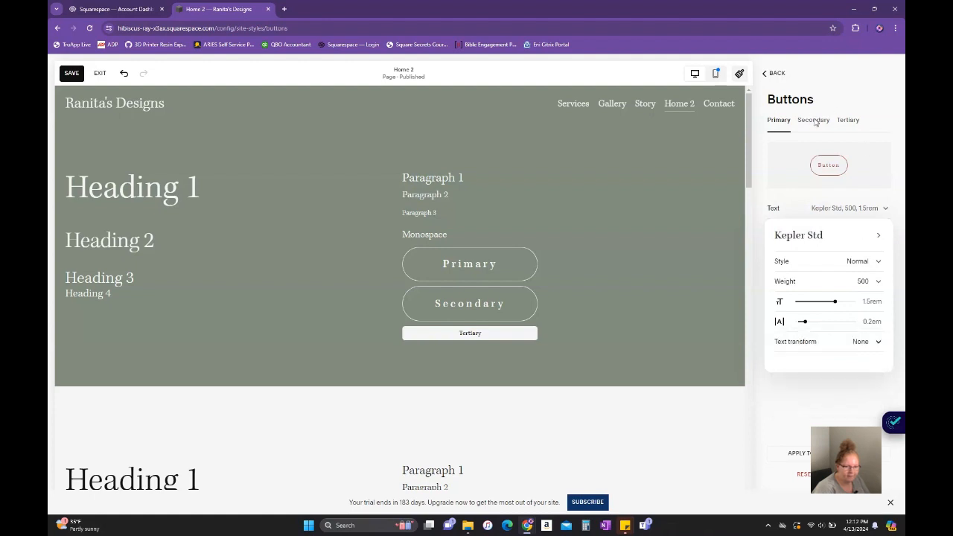
click(816, 123)
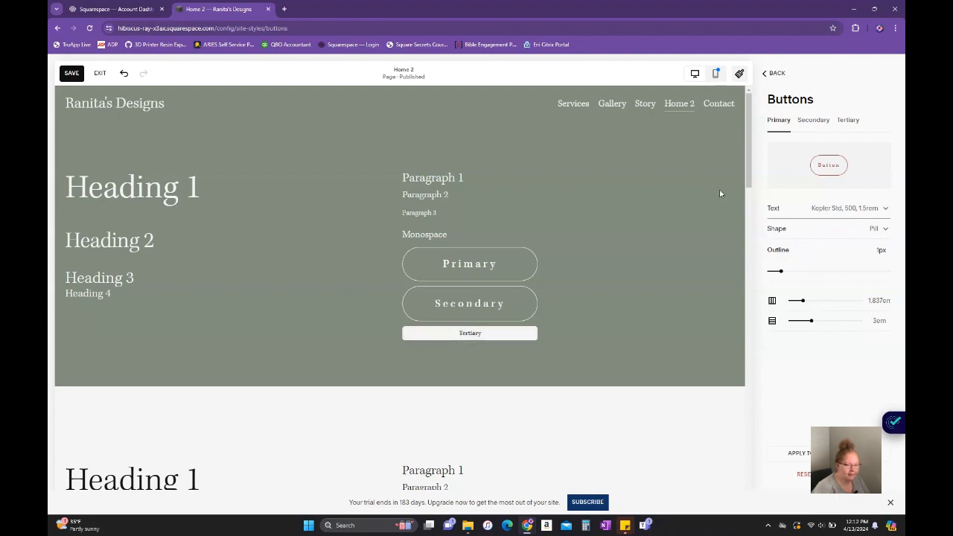
Set the tertiary button's text size to 1.25rem, keeping its outline at 0px
click(856, 123)
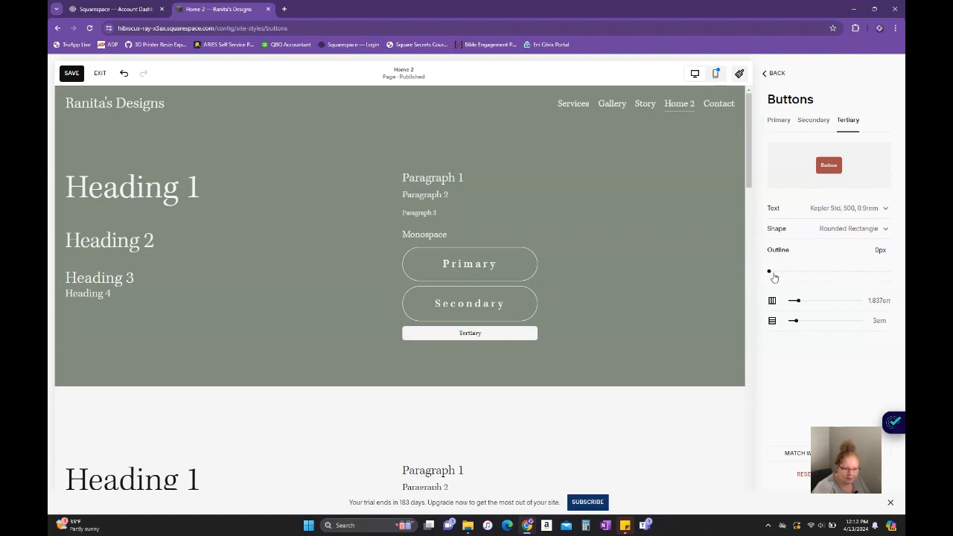
mouse_move(770, 272)
mouse_down()
mouse_move(780, 272)
mouse_move(757, 272)
mouse_up()
click(875, 208)
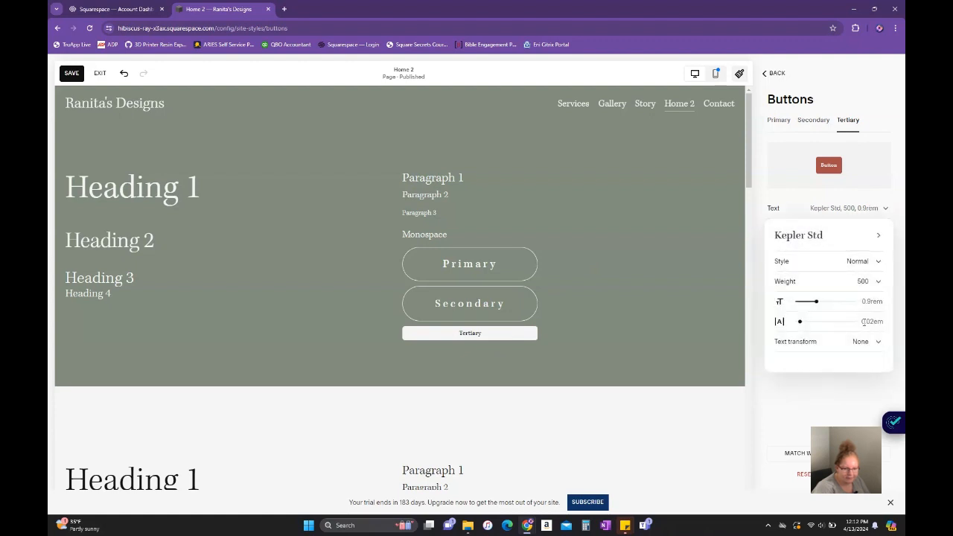
drag(824, 301, 826, 301)
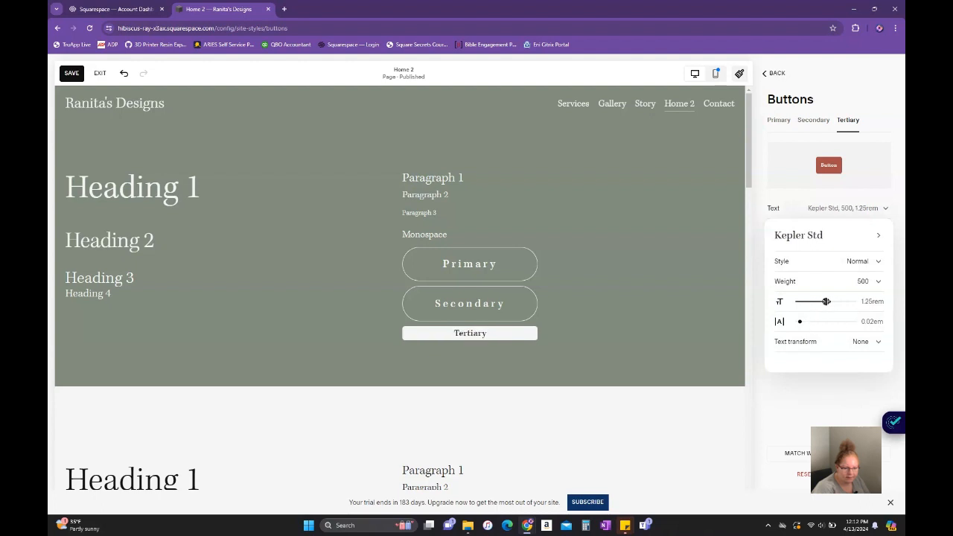
Leave the site styles, then save the changes and exit editing of the Home 2 page
click(778, 75)
click(776, 74)
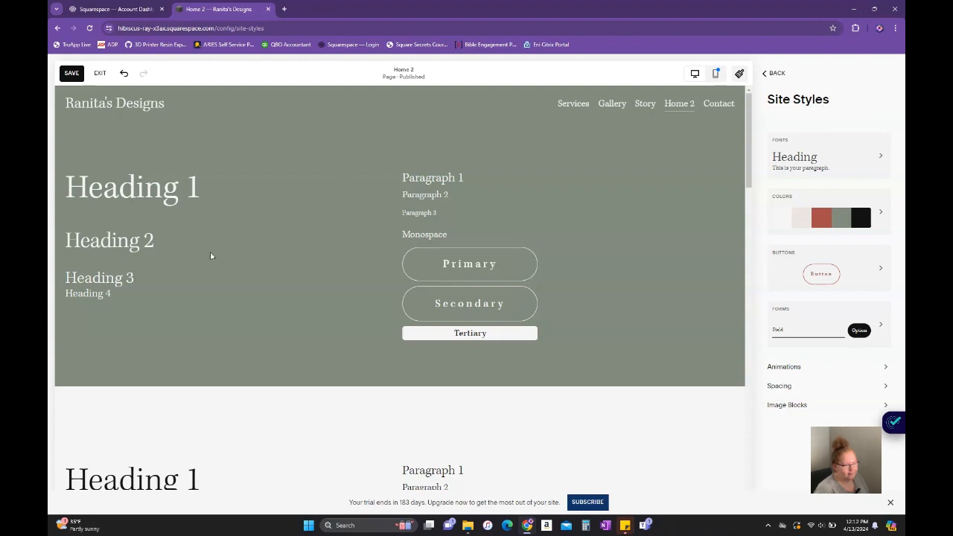
click(777, 74)
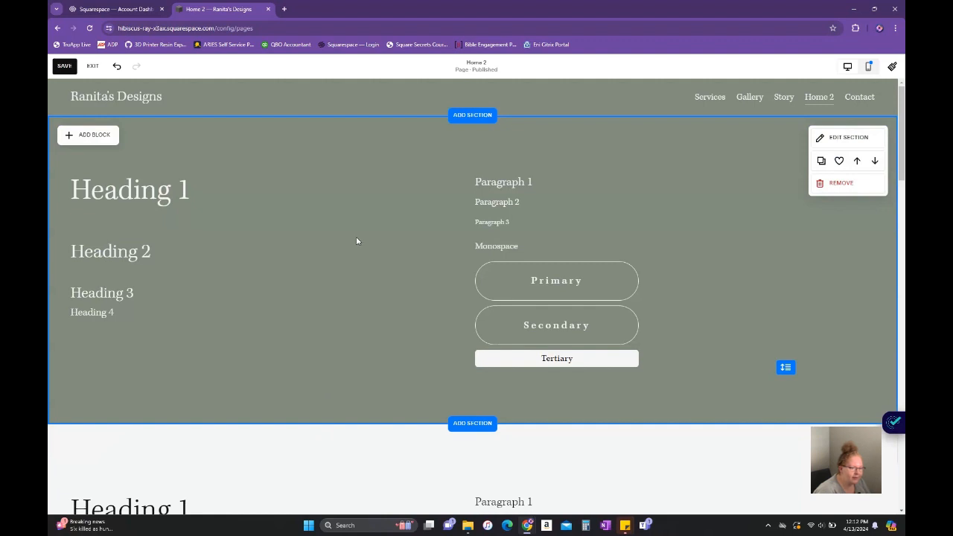
click(64, 66)
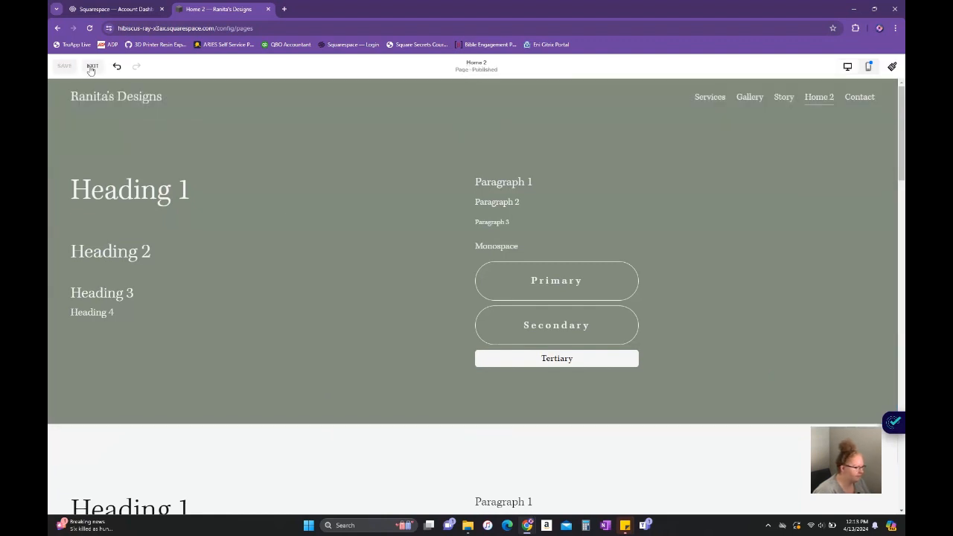
click(92, 66)
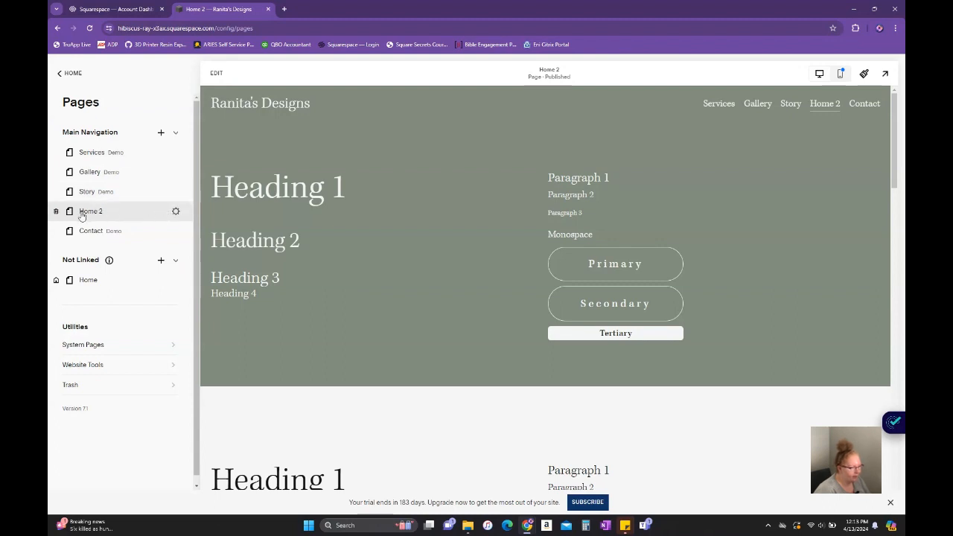
Look at the general page settings of the Home 2 page and the Contact page
click(176, 212)
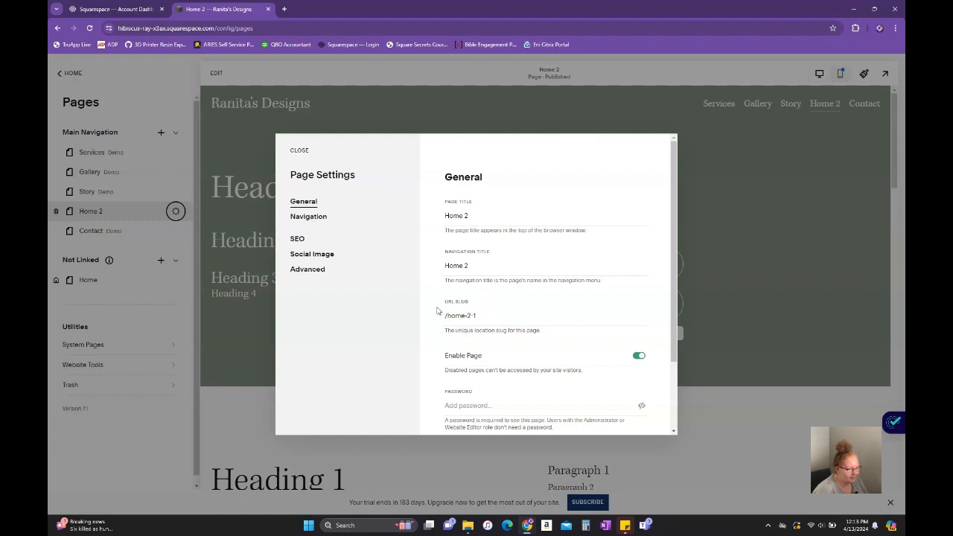
click(299, 151)
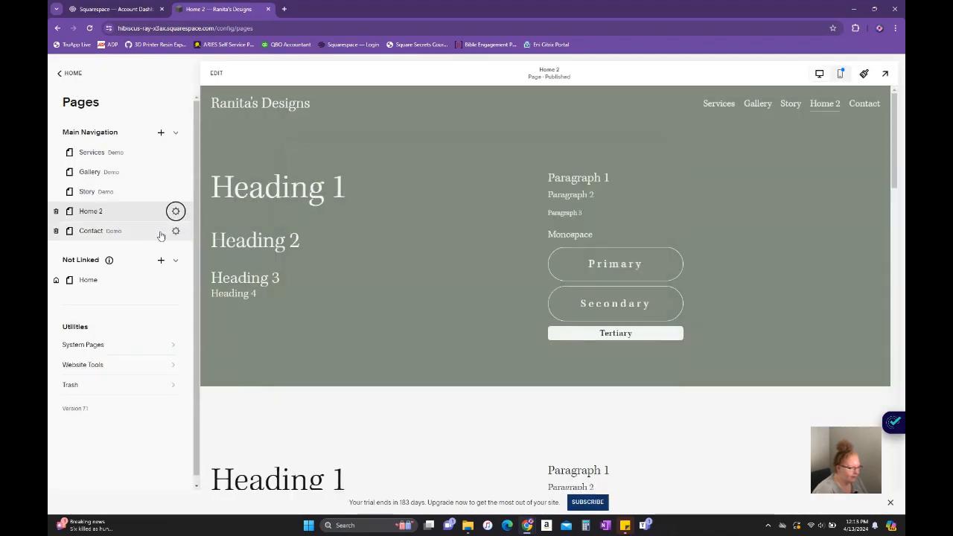
click(173, 233)
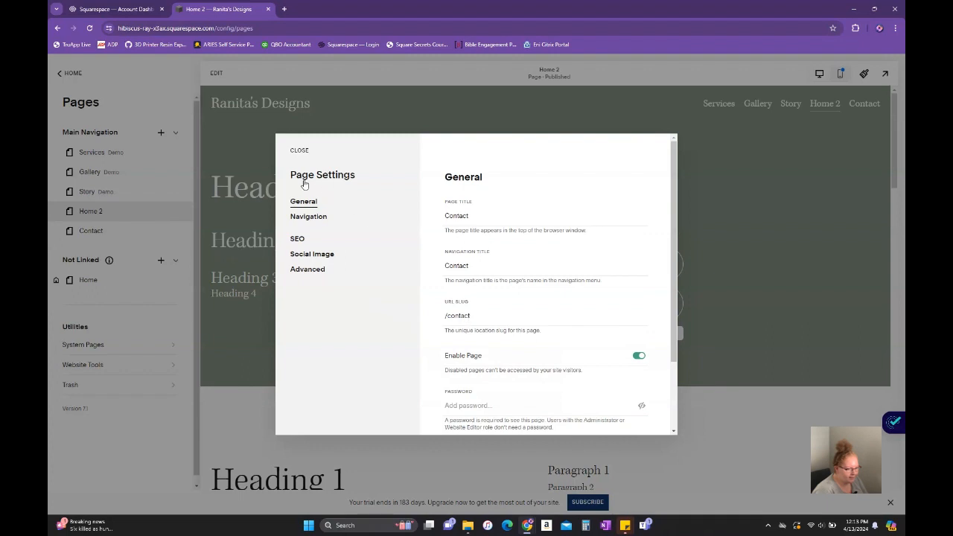
click(299, 151)
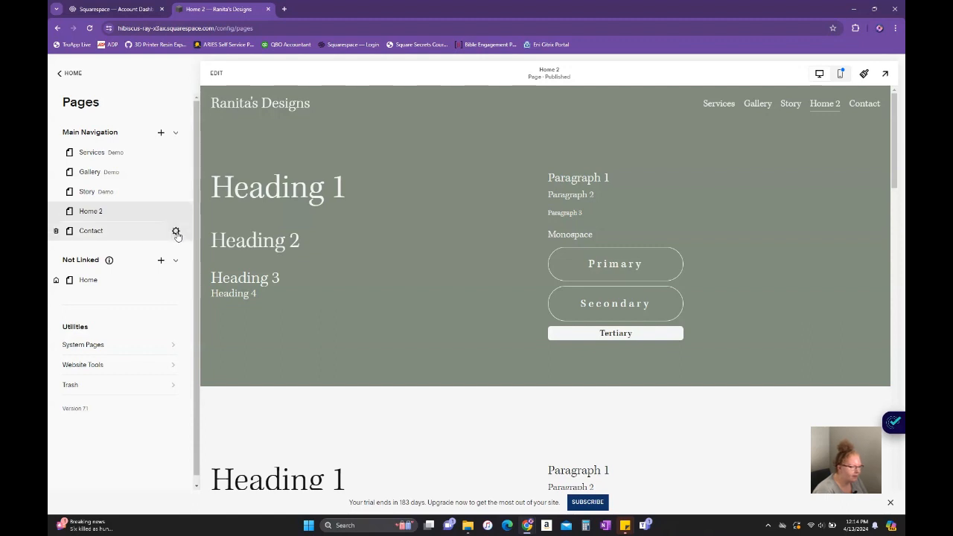
Set the Gallery page as the site's homepage in its page settings
click(176, 173)
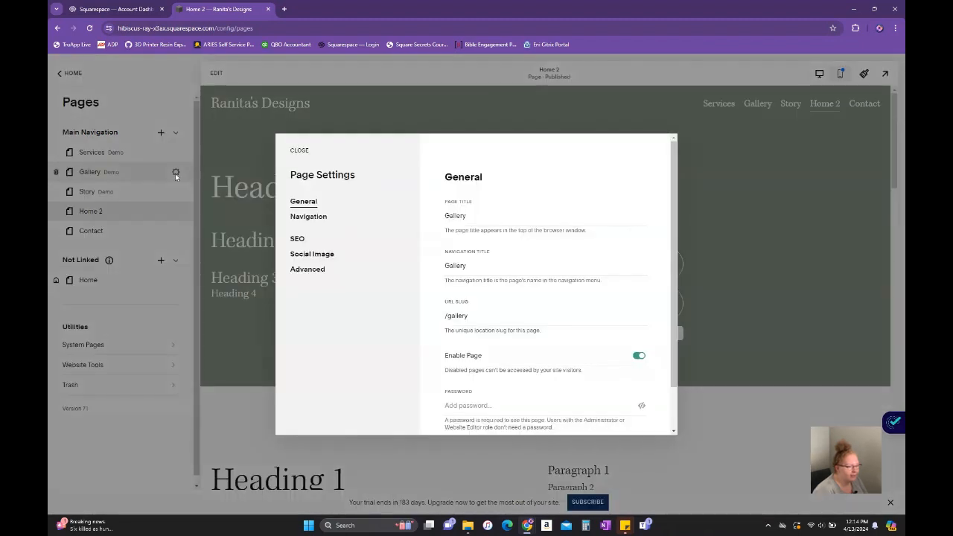
scroll(553, 319, down, 1)
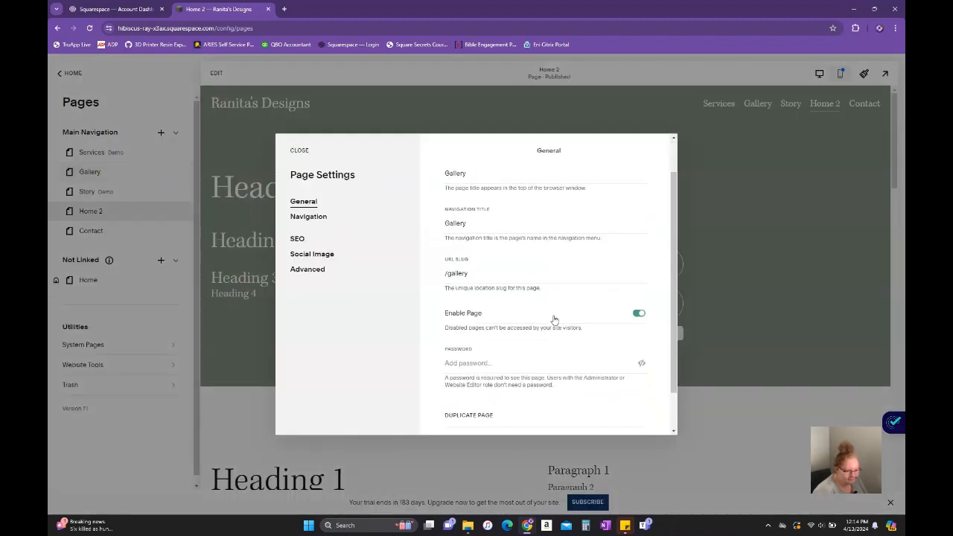
scroll(554, 319, down, 1)
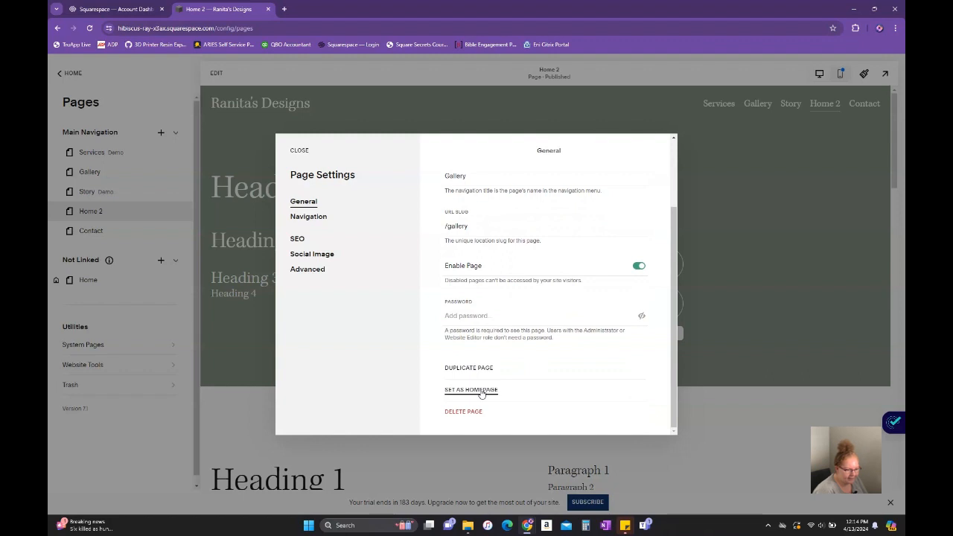
click(481, 393)
click(525, 316)
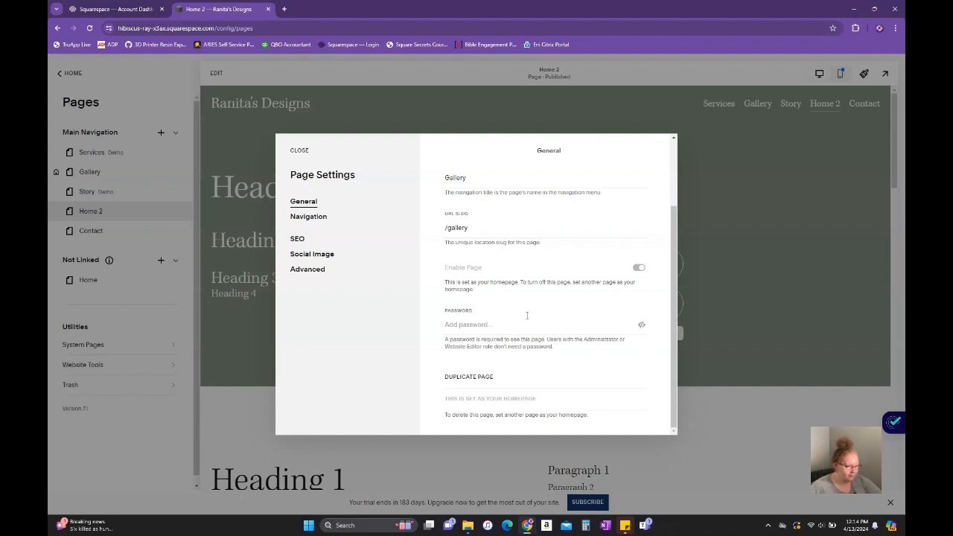
click(299, 150)
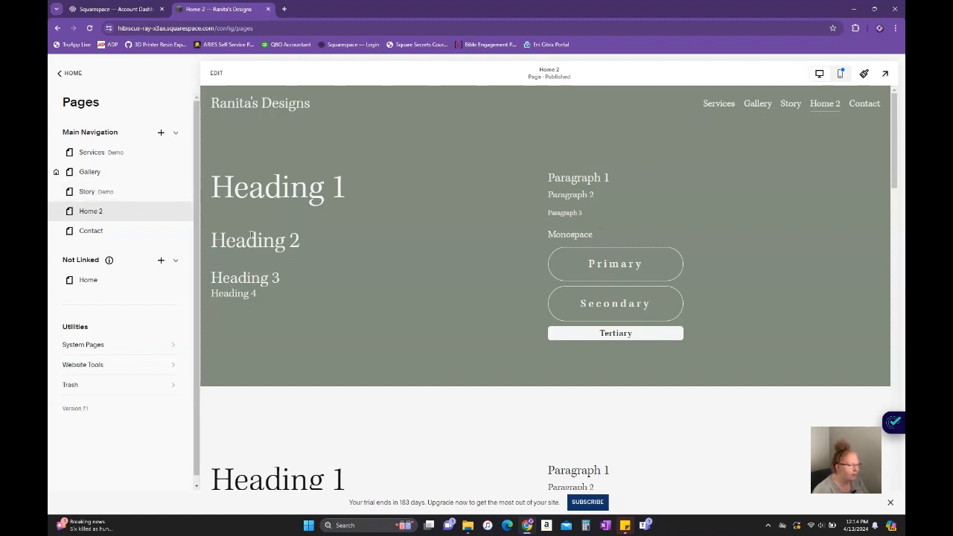
Delete the unlinked Home page from the site
mouse_move(179, 196)
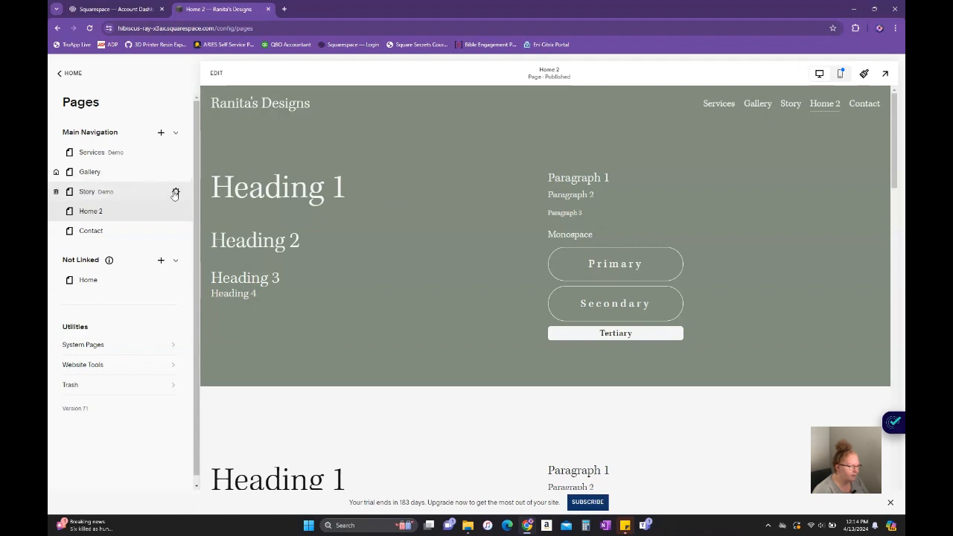
click(176, 280)
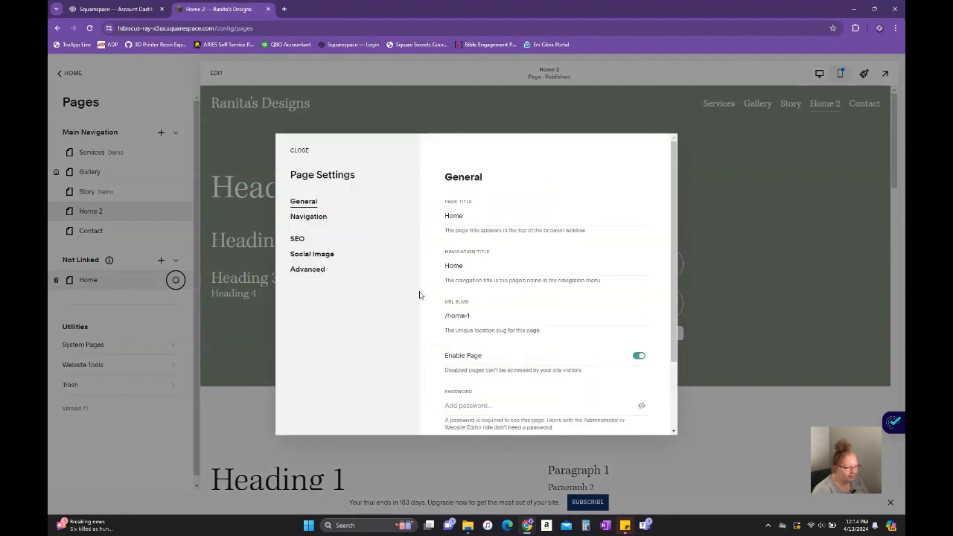
scroll(447, 342, down, 3)
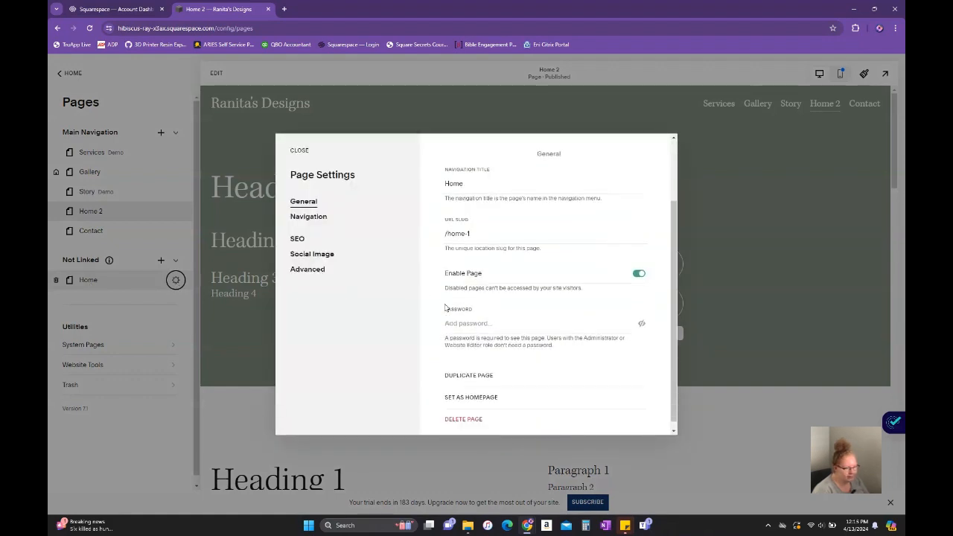
click(466, 411)
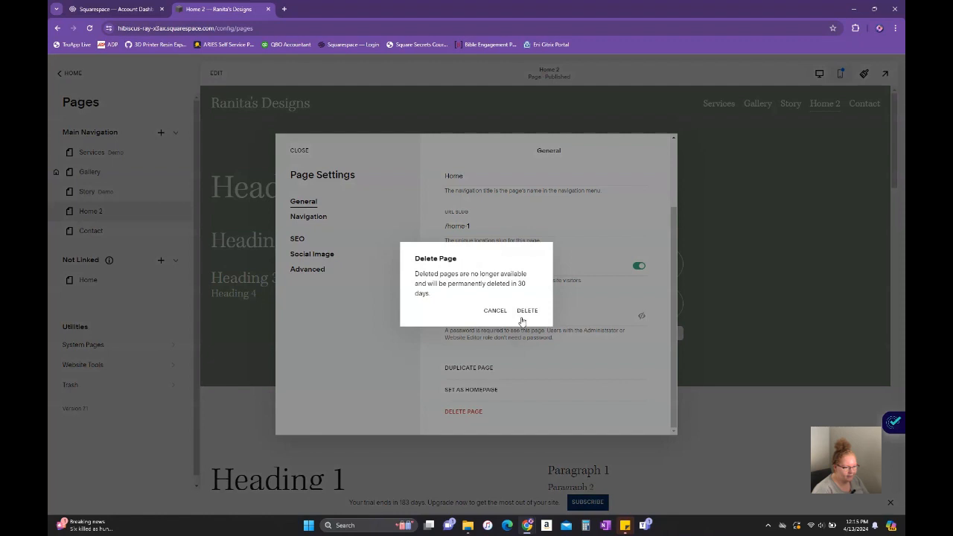
click(527, 311)
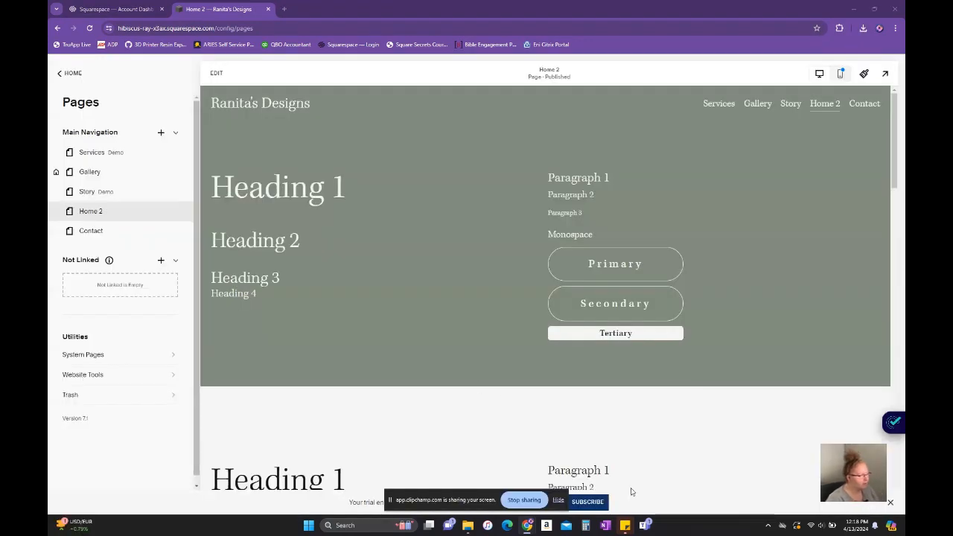
click(558, 500)
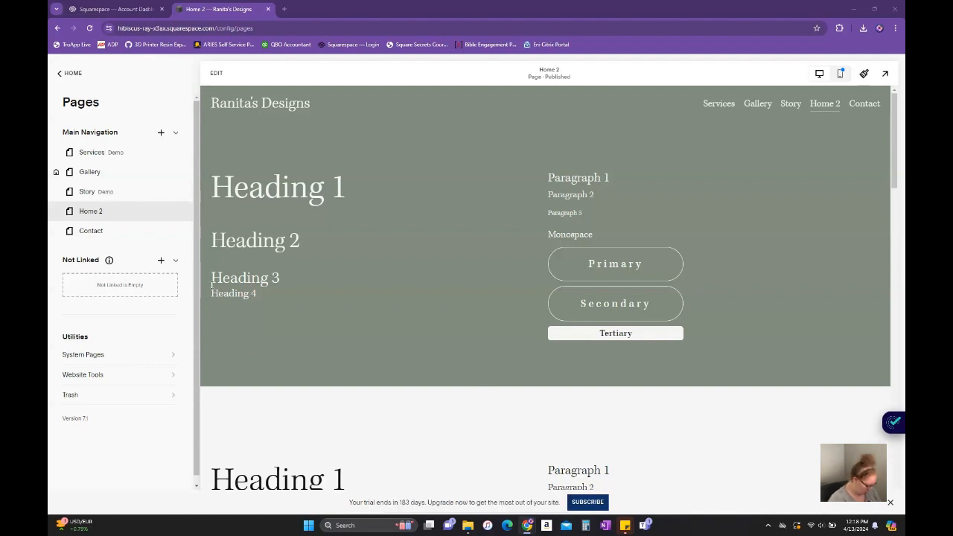
mouse_move(86, 236)
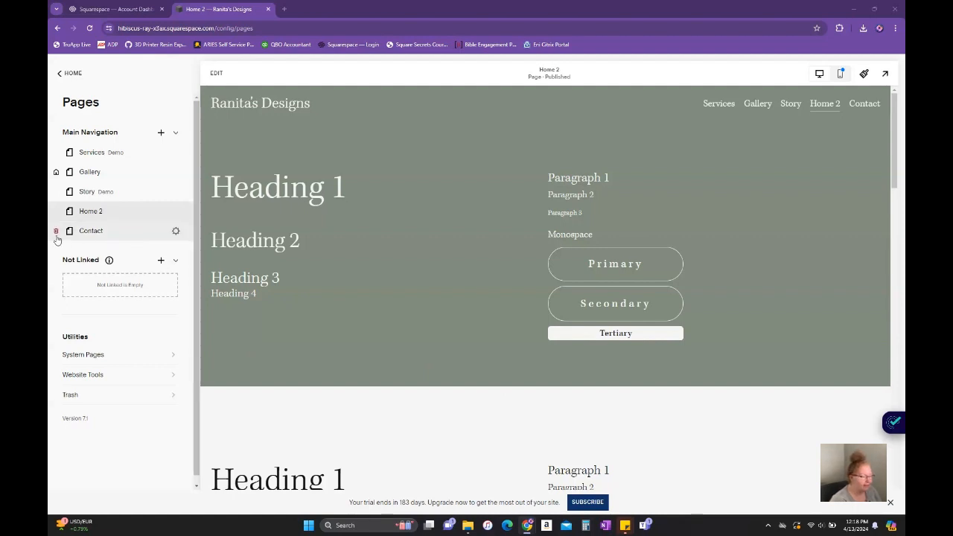
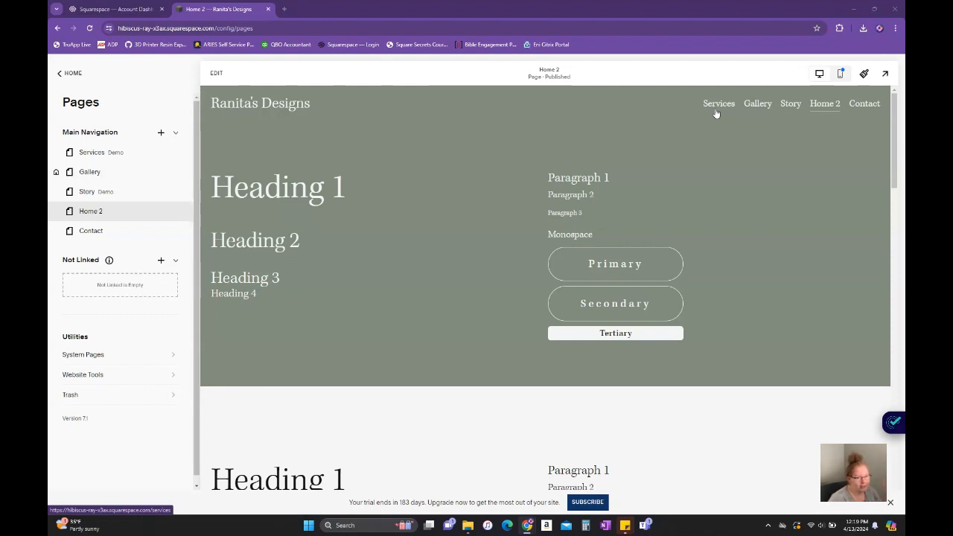
Preview the Home 2 page and its navigation menu in mobile view, and return to desktop view
click(841, 77)
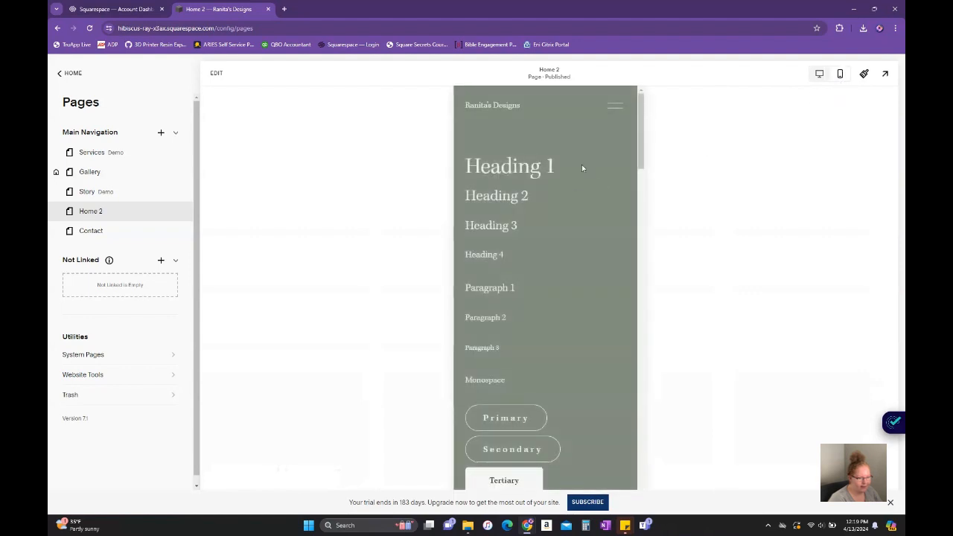
scroll(614, 132, down, 3)
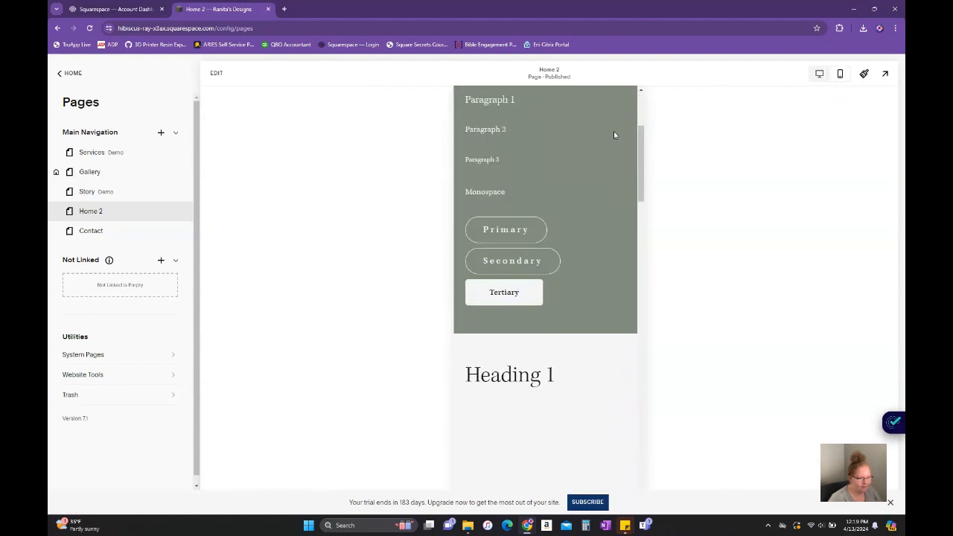
scroll(614, 132, down, 3)
scroll(614, 131, up, 4)
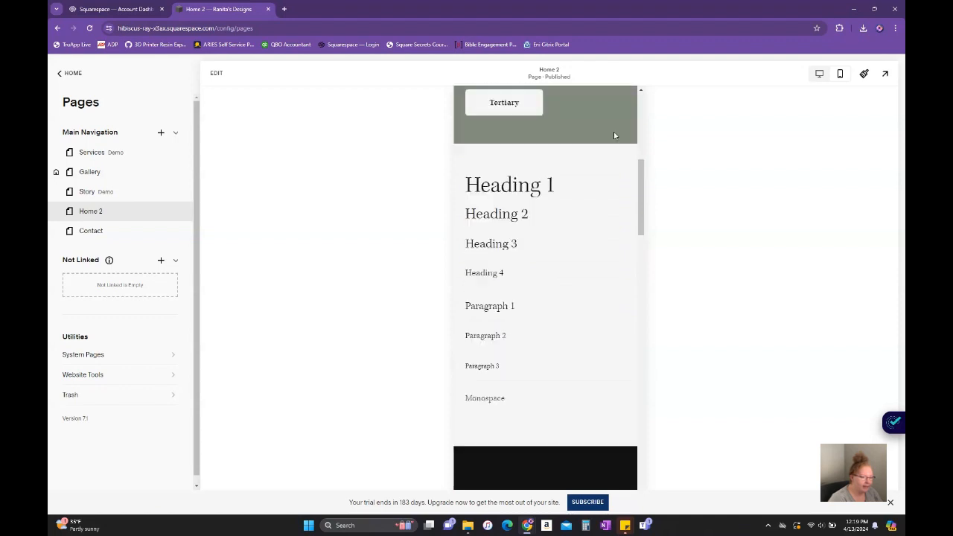
scroll(613, 126, up, 3)
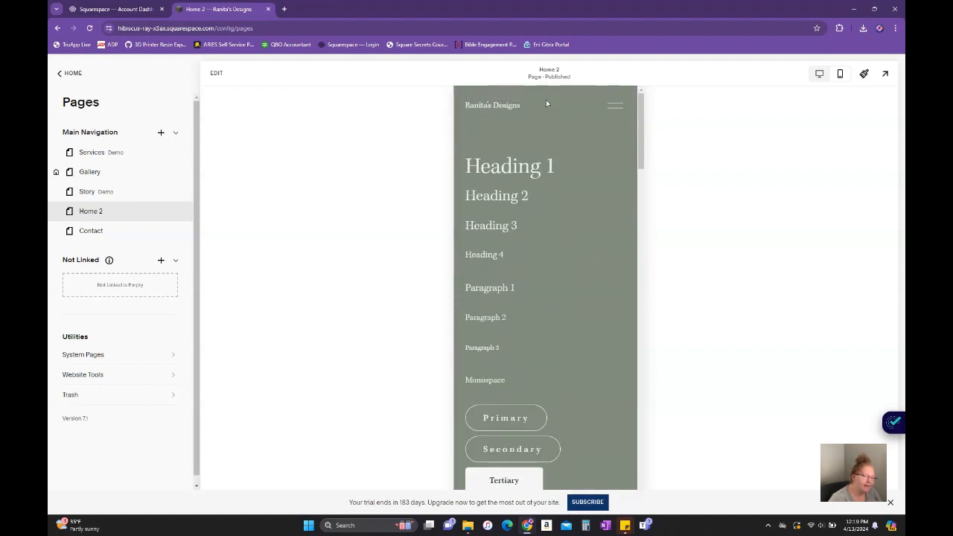
click(614, 106)
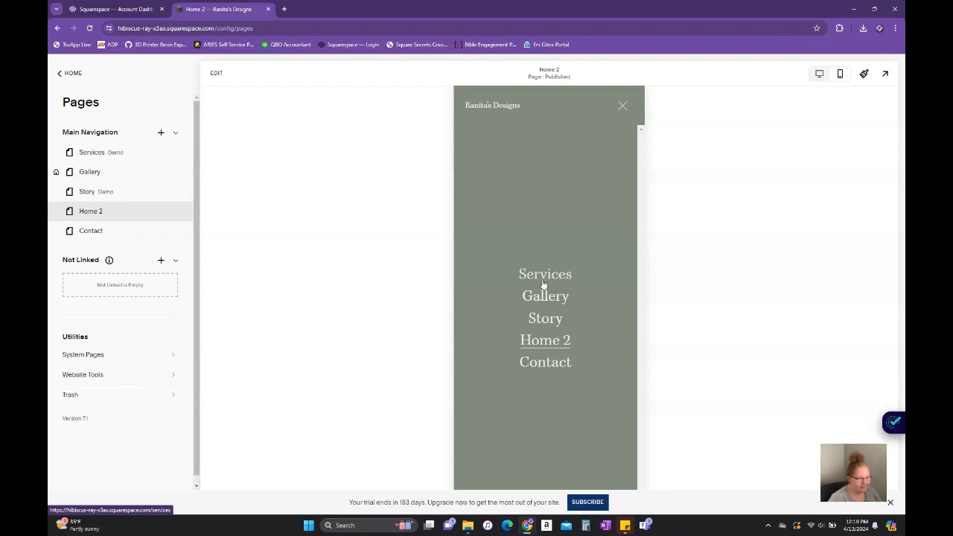
click(625, 109)
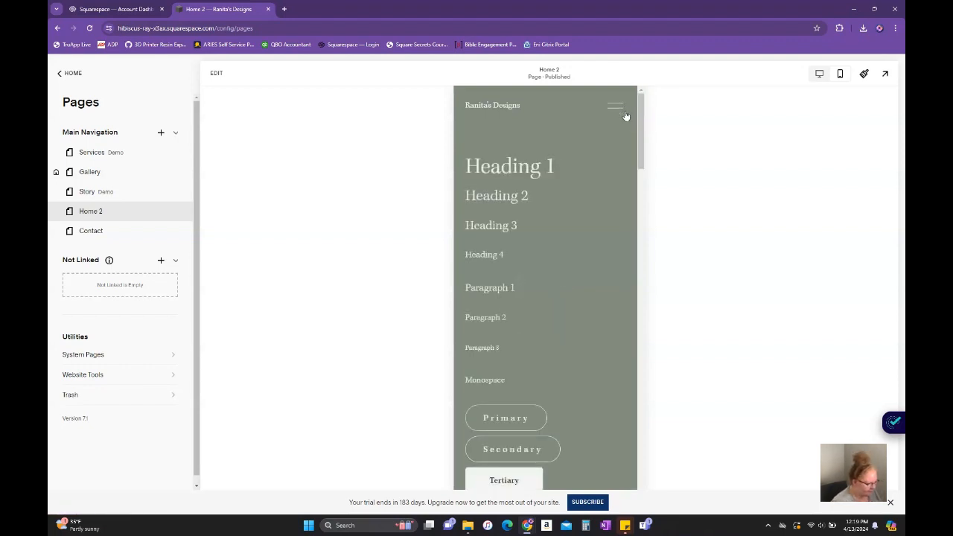
click(819, 74)
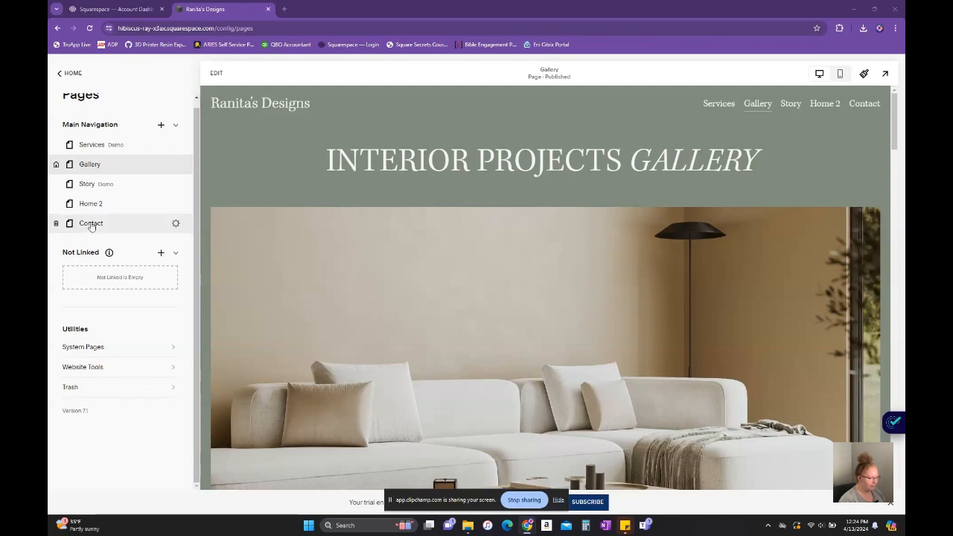
Add a blank page named "Contact 2" to the site's Not Linked pages
click(164, 257)
click(220, 160)
text(Contact 2)
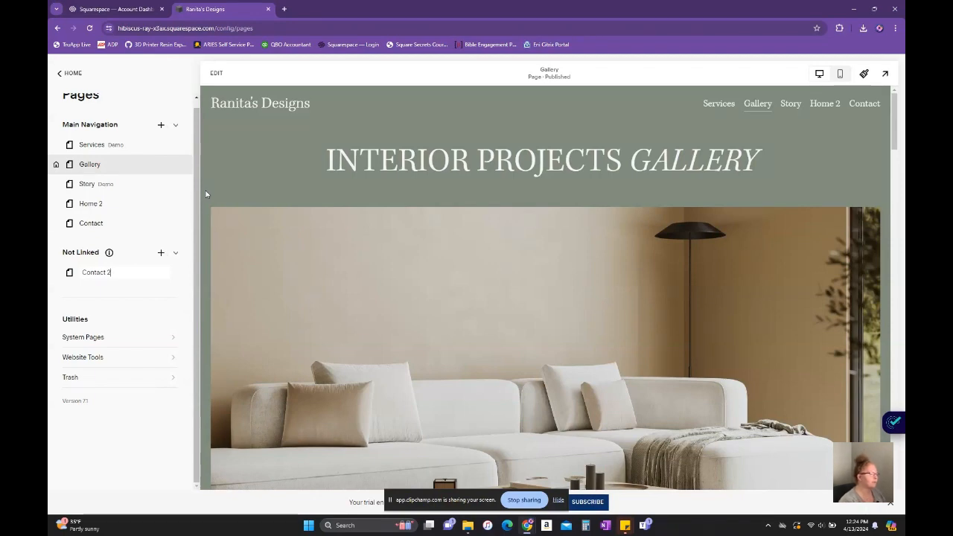
key(Return)
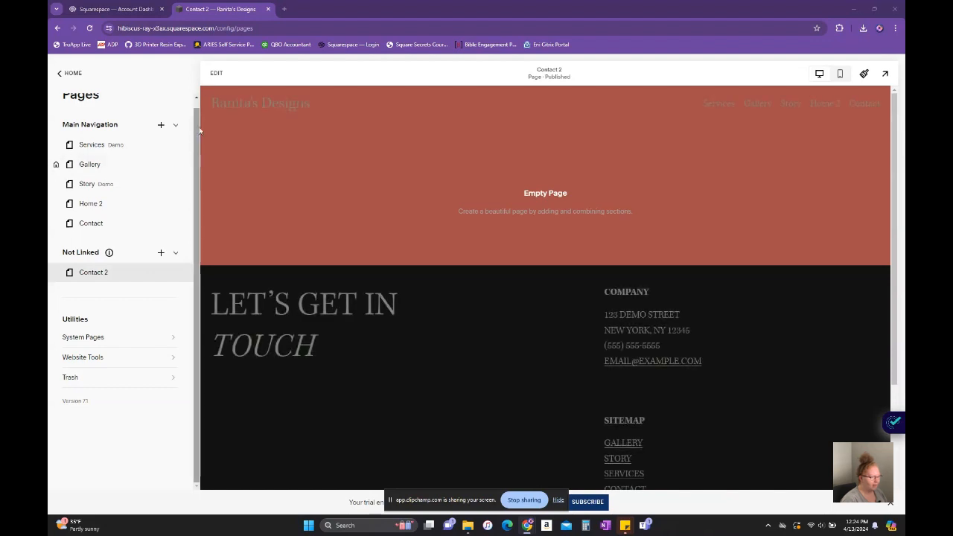
Add a blank section to the Contact 2 page and insert an accordion block in it
click(216, 74)
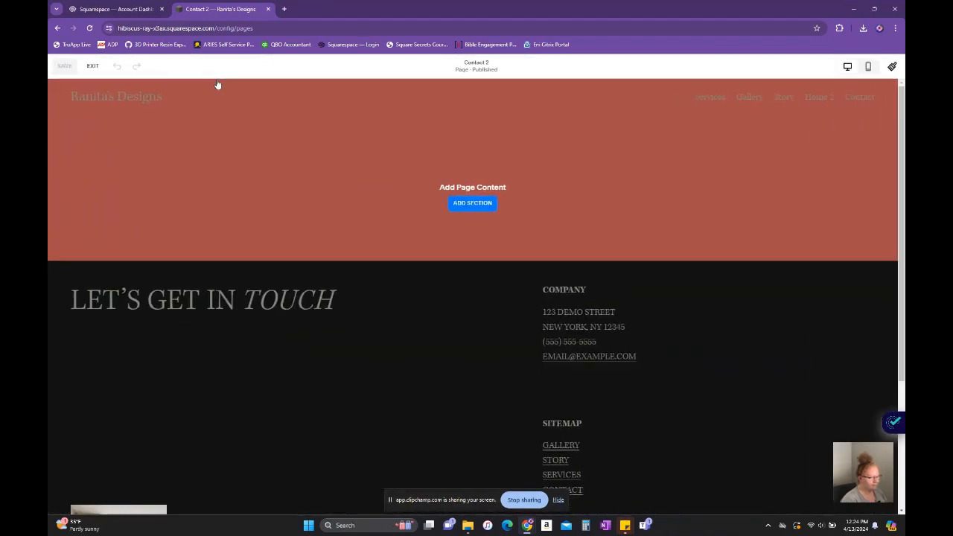
click(461, 204)
click(219, 207)
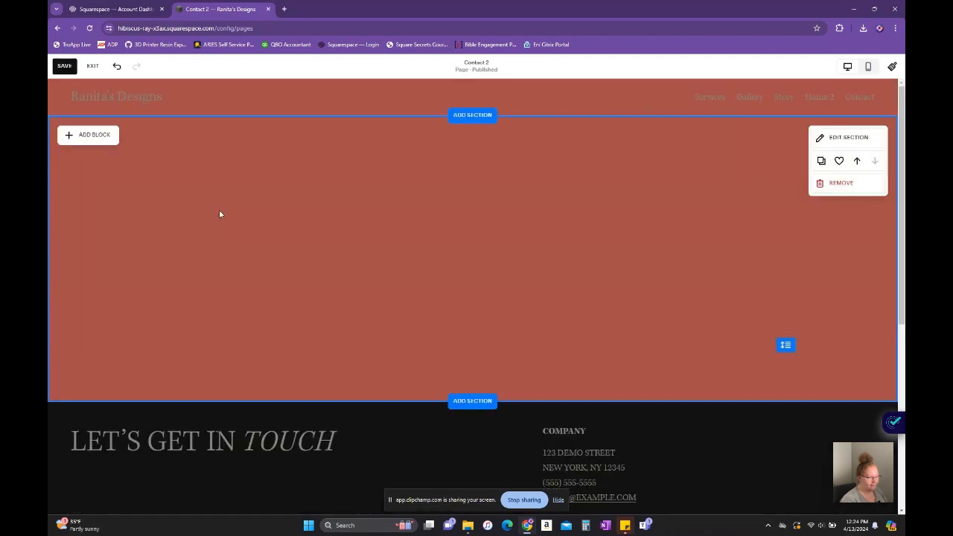
click(103, 139)
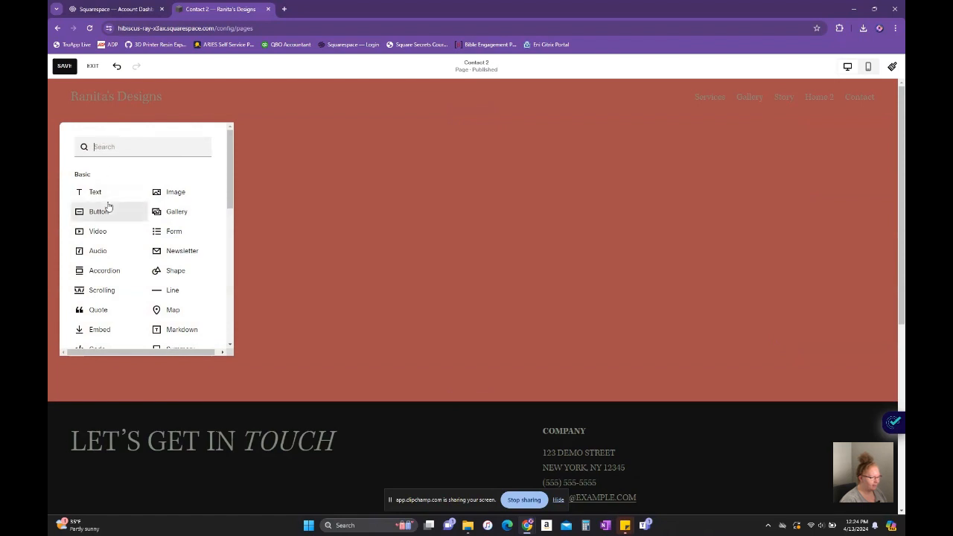
click(104, 270)
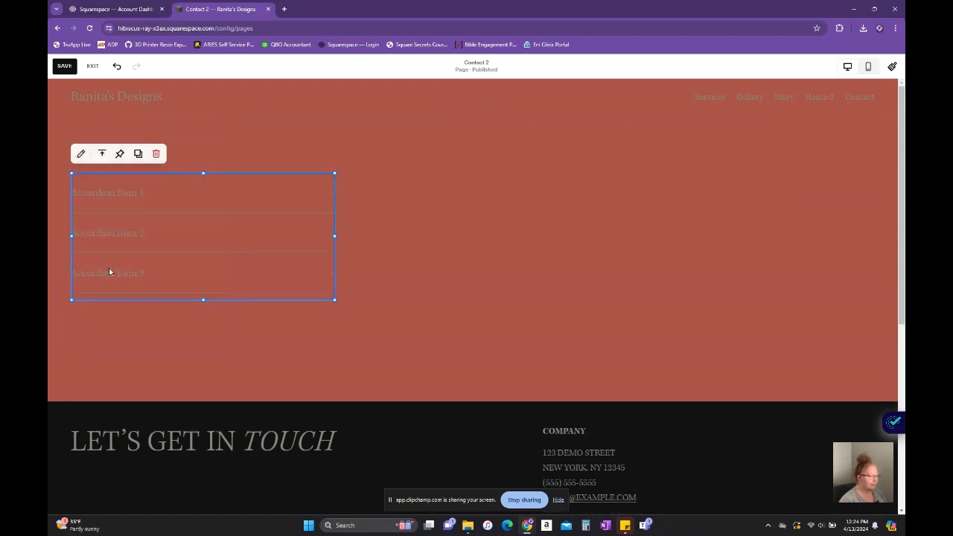
Title the first accordion item "Do you offer hourly services?" and set its description to "Yes! More text More text More text"
click(81, 153)
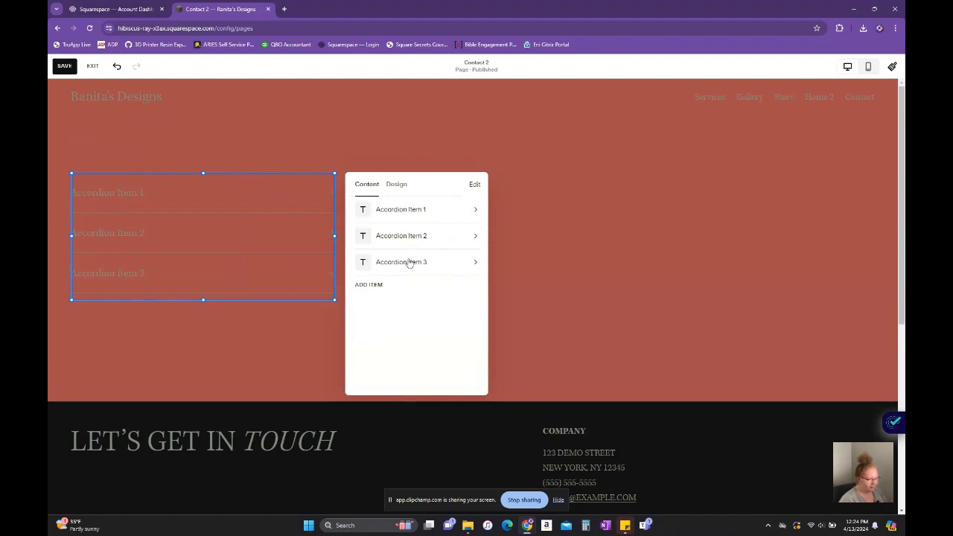
click(395, 212)
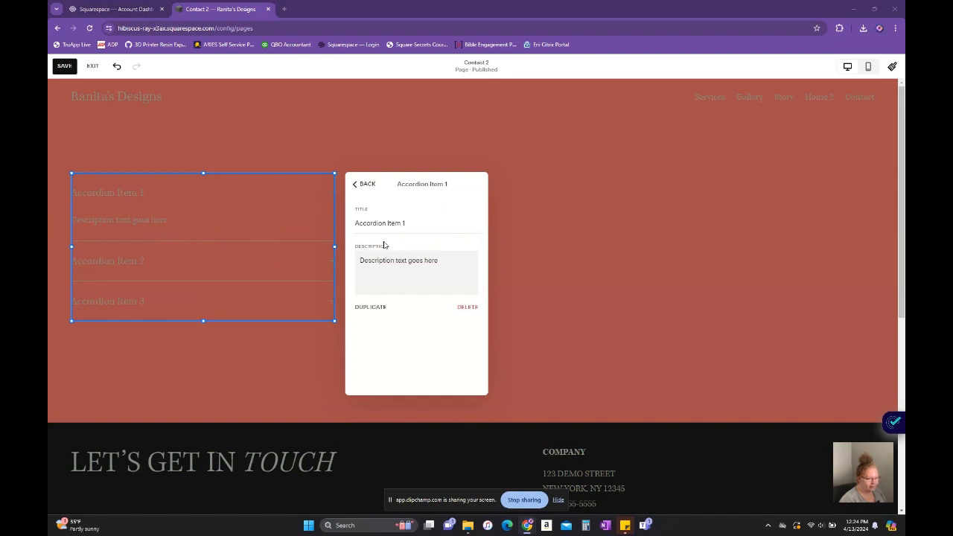
drag(411, 223, 352, 223)
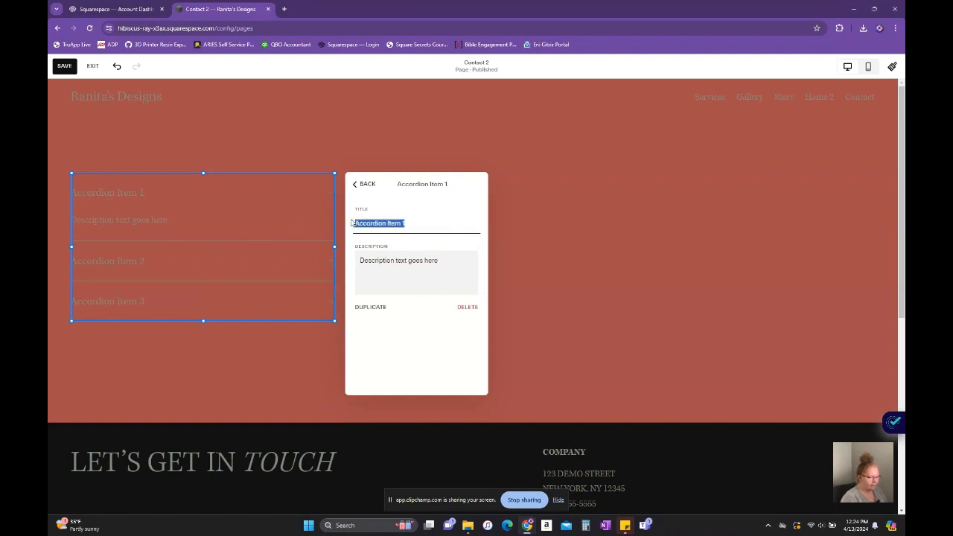
key(BackSpace)
text(Do you offer hourly services?)
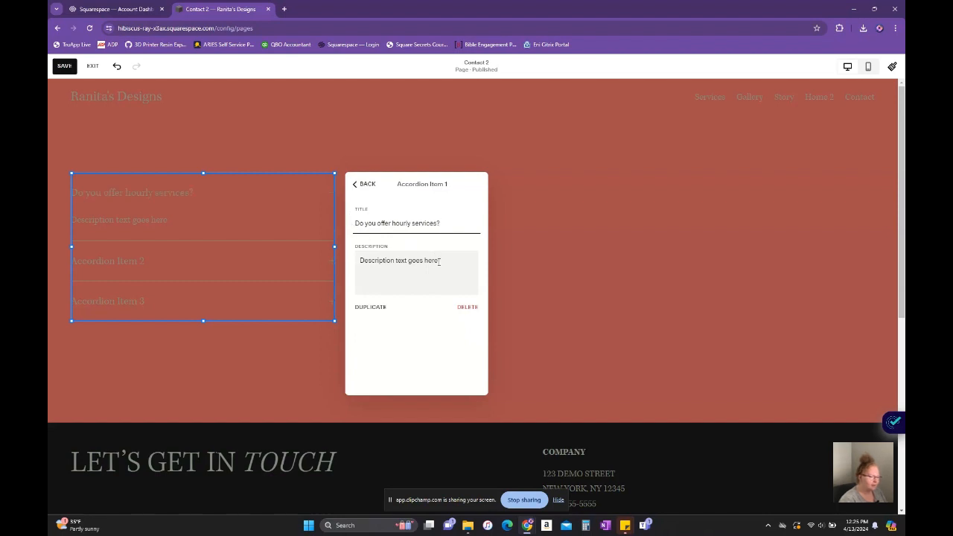
drag(440, 262, 355, 261)
text(yes)
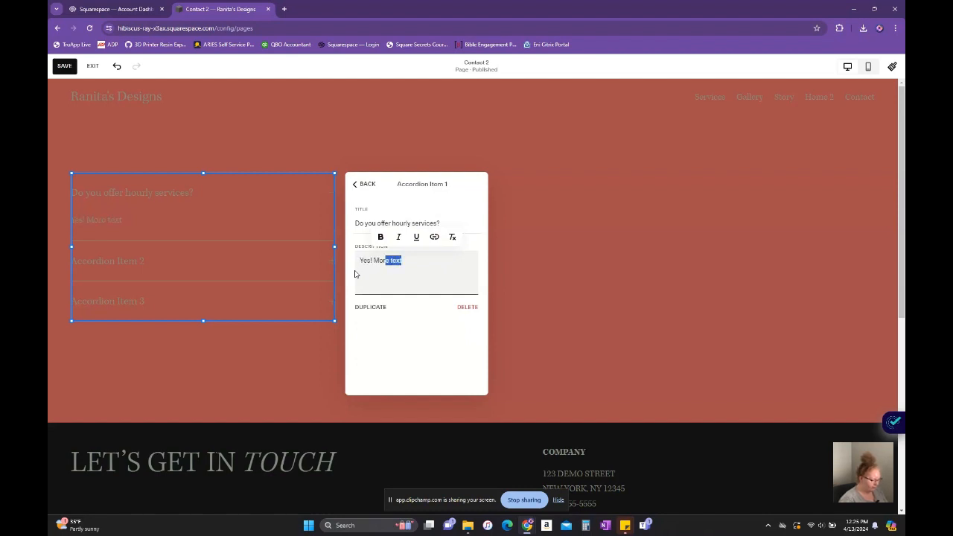
key(Right)
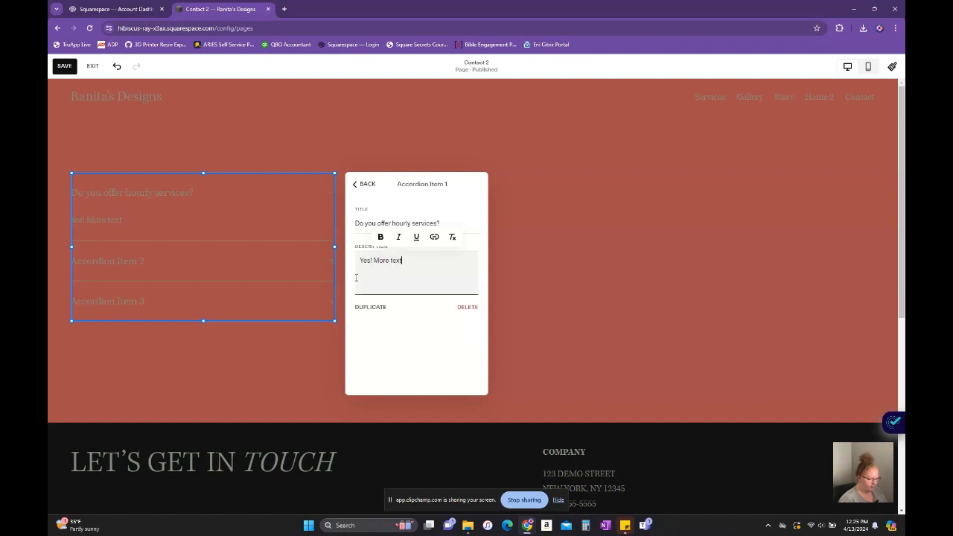
text(More text)
text(More text)
click(368, 187)
Title the second accordion item "Do you have training and support?" and set its description to "Naturally! More text More text More text"
click(400, 236)
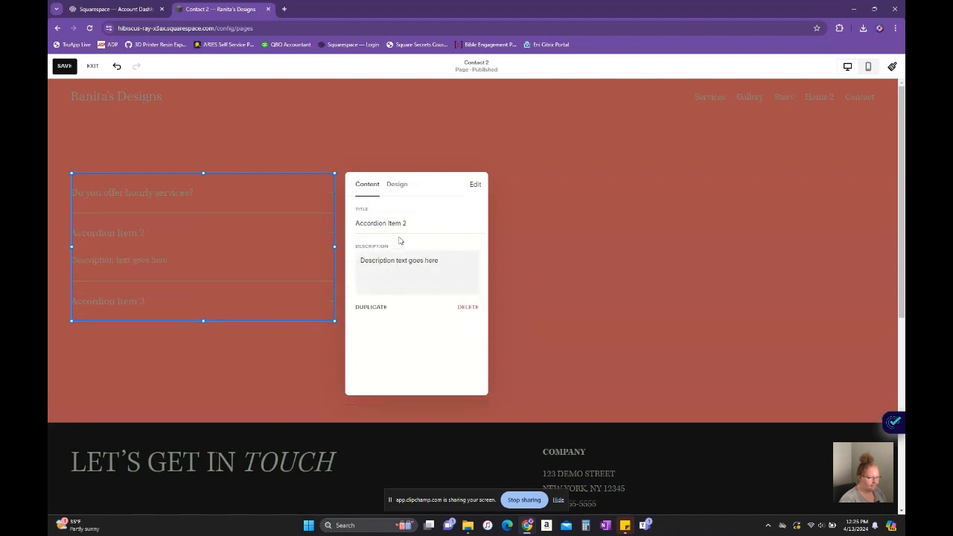
drag(432, 222, 349, 224)
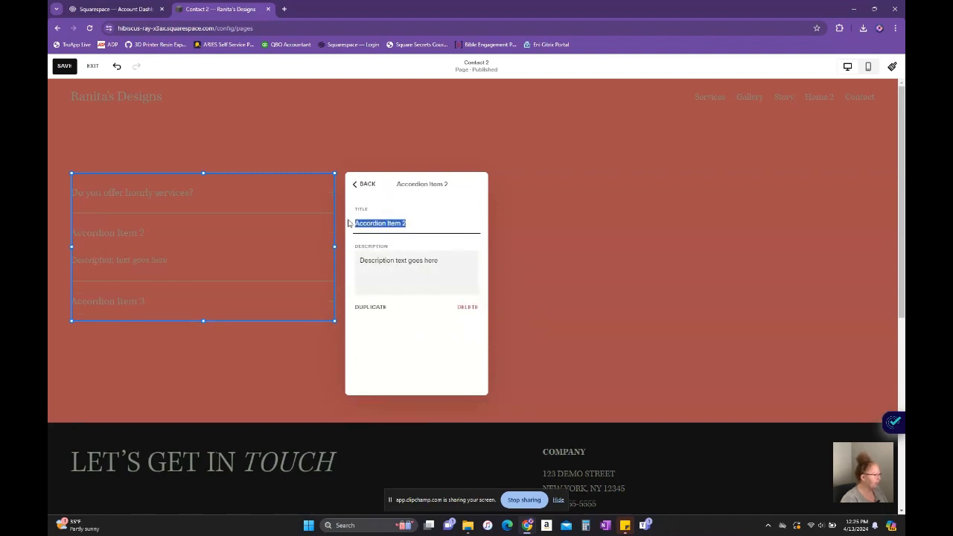
text(Do you have training)
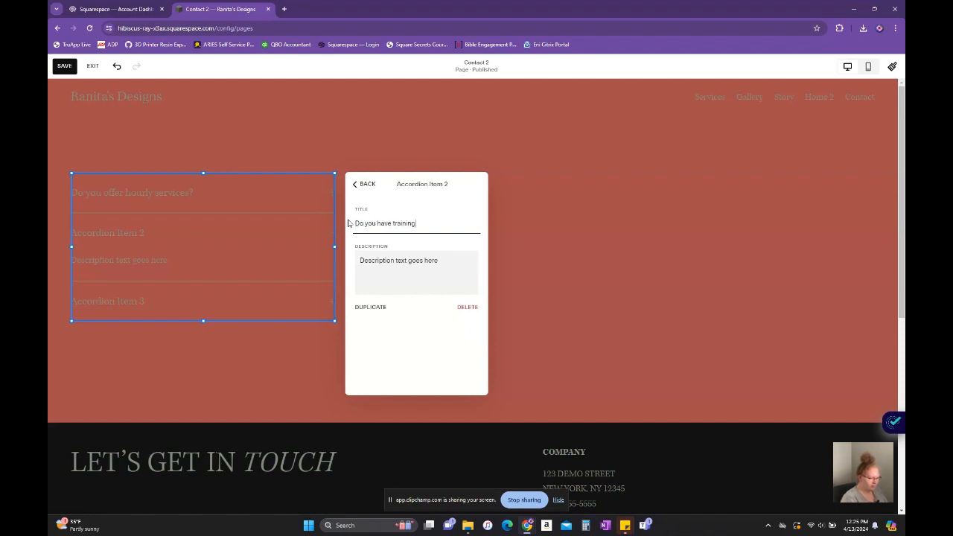
text( and support?)
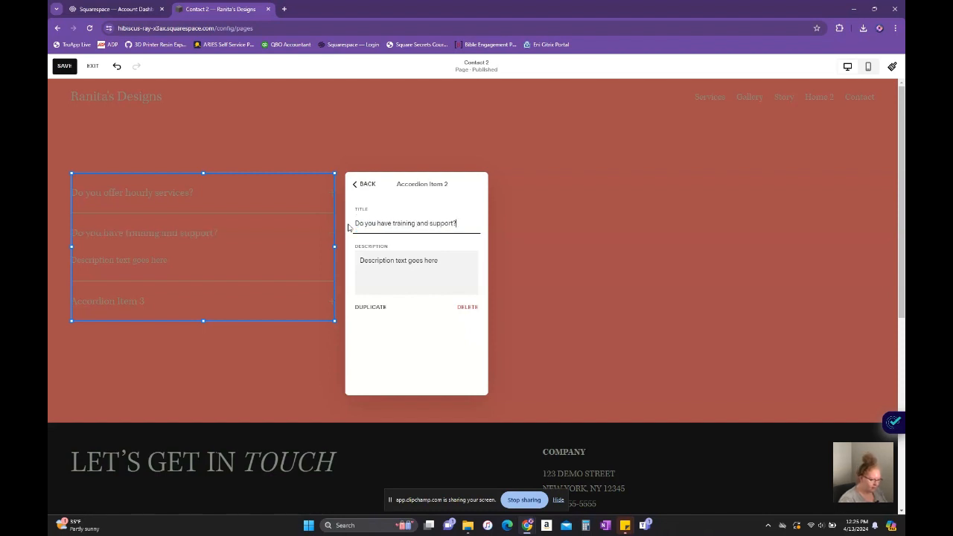
drag(441, 262, 342, 264)
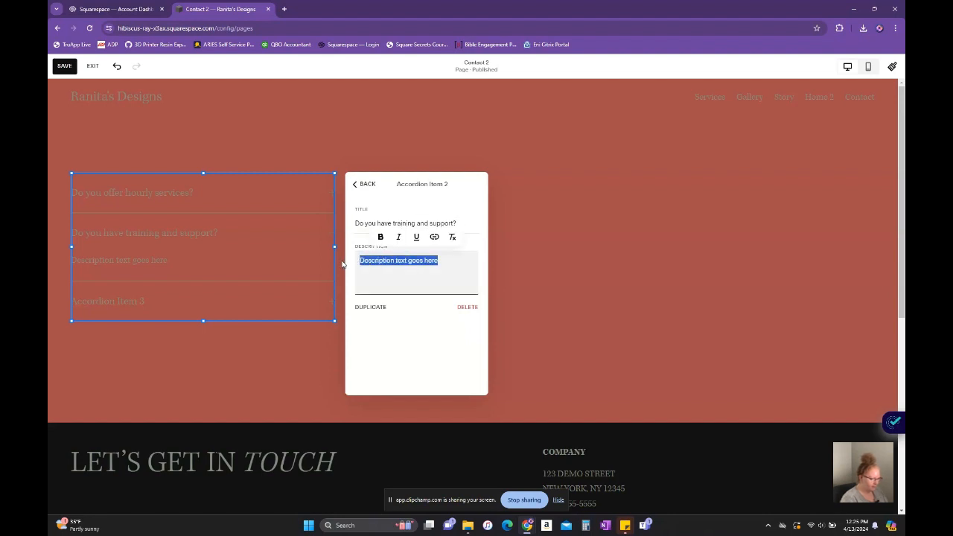
text(Naturally!)
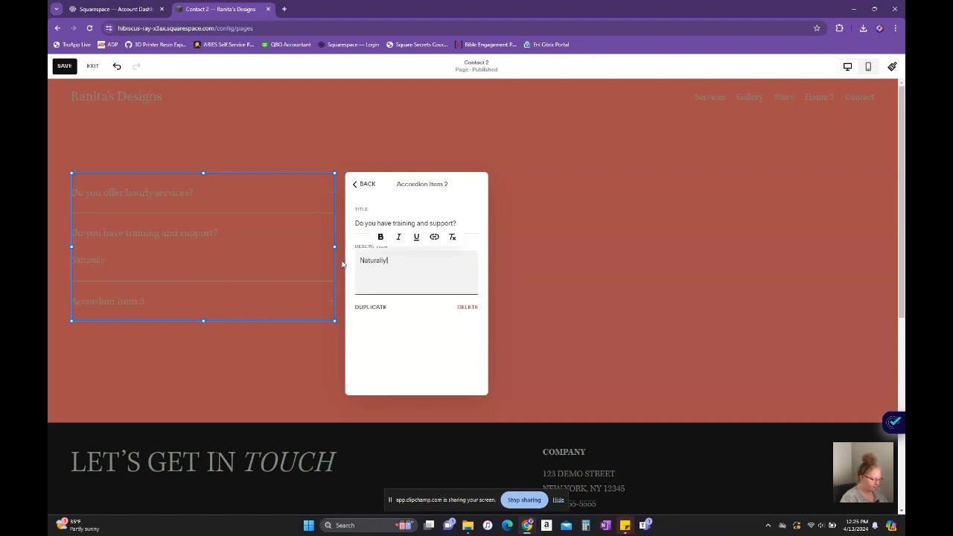
text( More text More text More text)
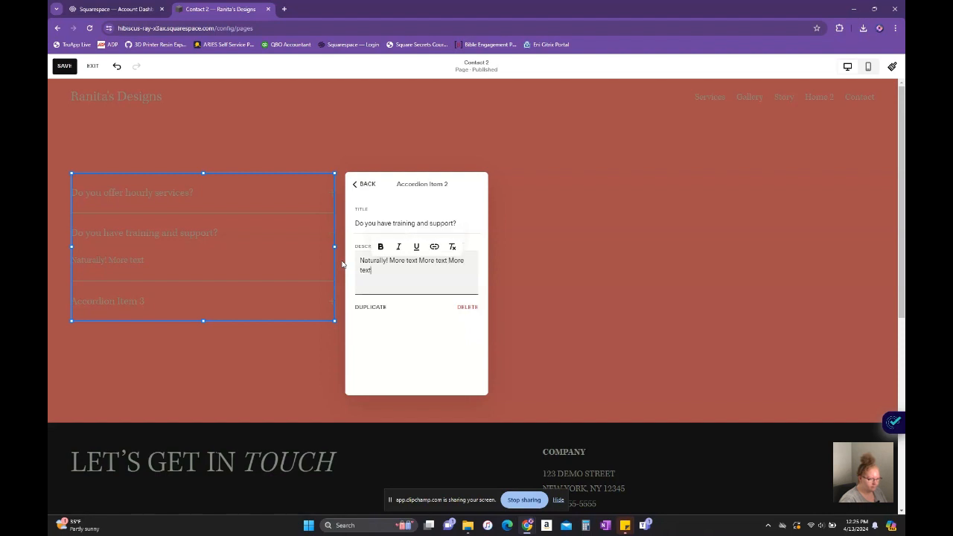
click(364, 184)
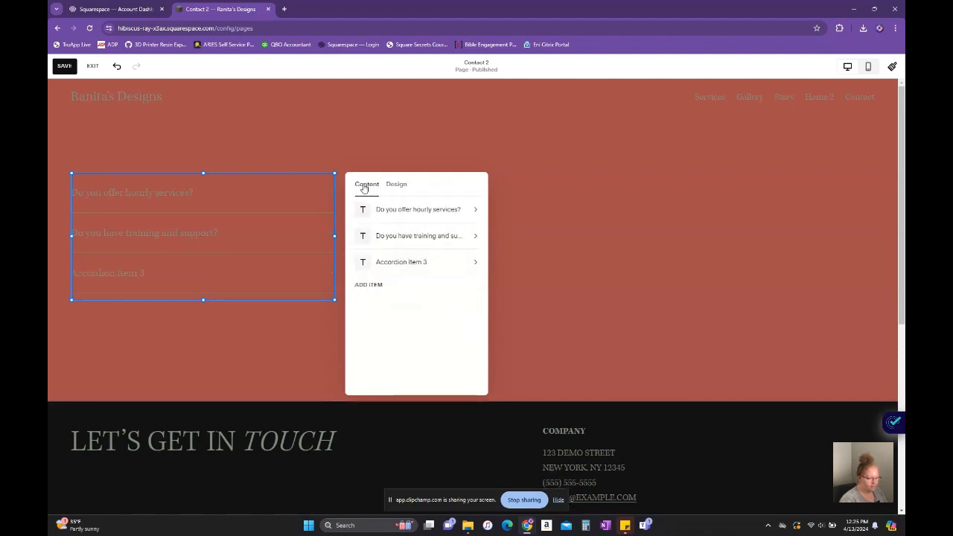
Title the third accordion item "Can you help me with specific designs?" and set its description to "Absolutely! More text More text More text"
click(404, 258)
click(403, 223)
drag(403, 223, 354, 225)
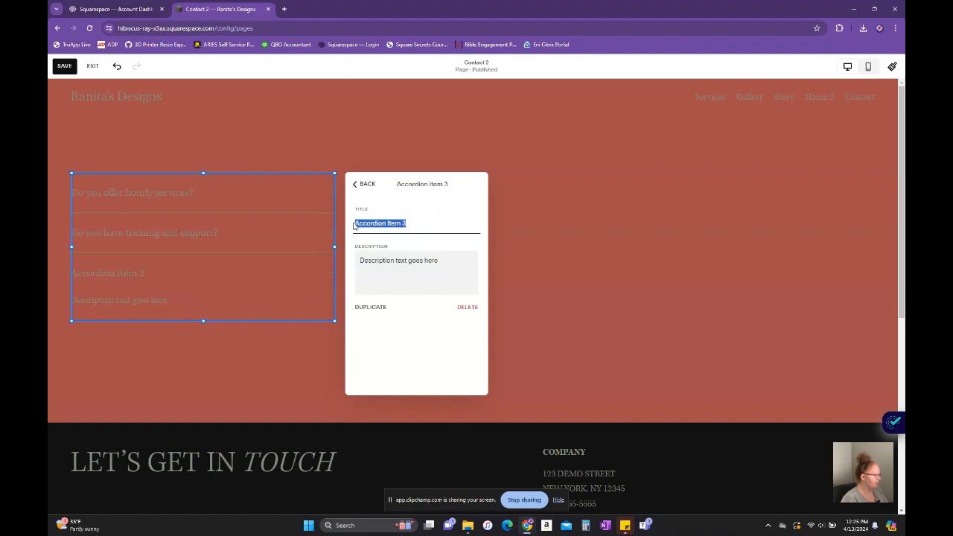
text(Can you help me with specif)
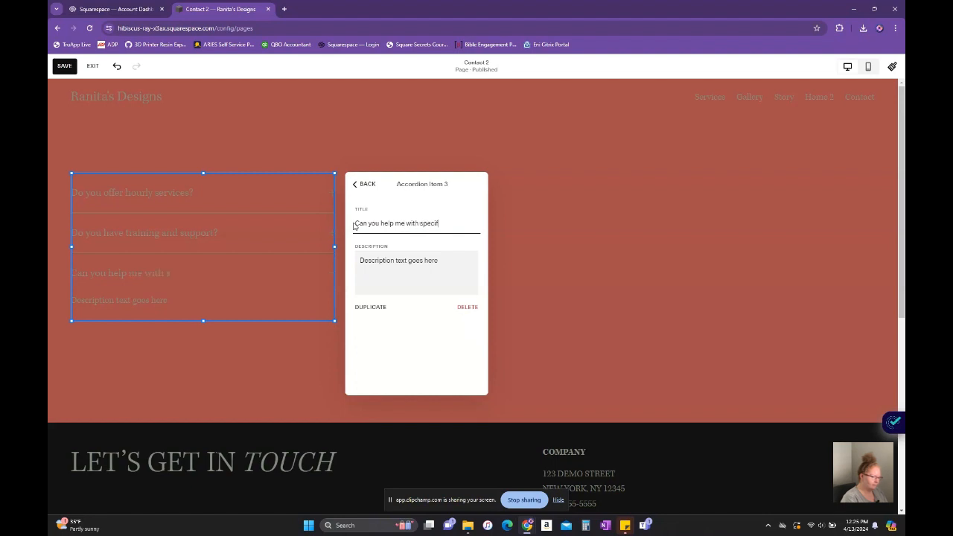
text(ns?)
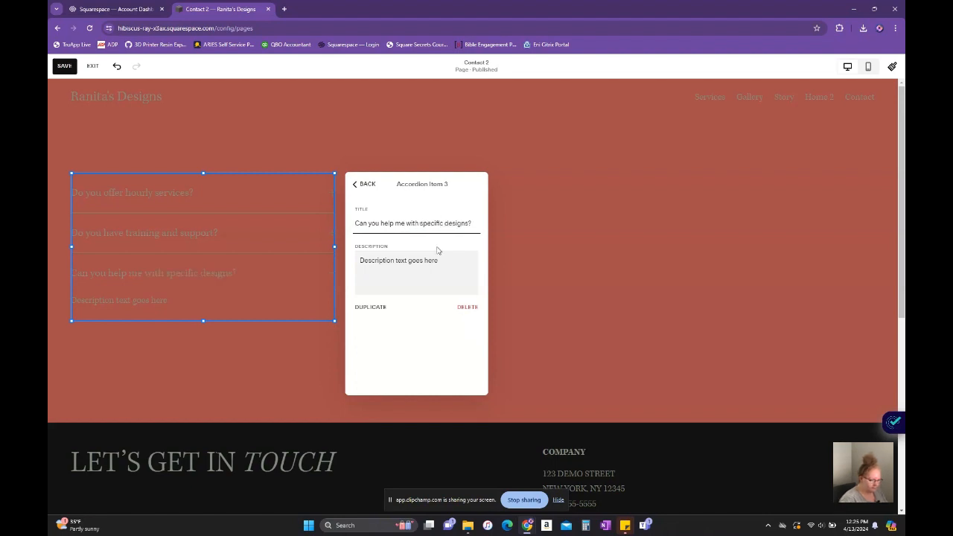
drag(442, 260, 353, 264)
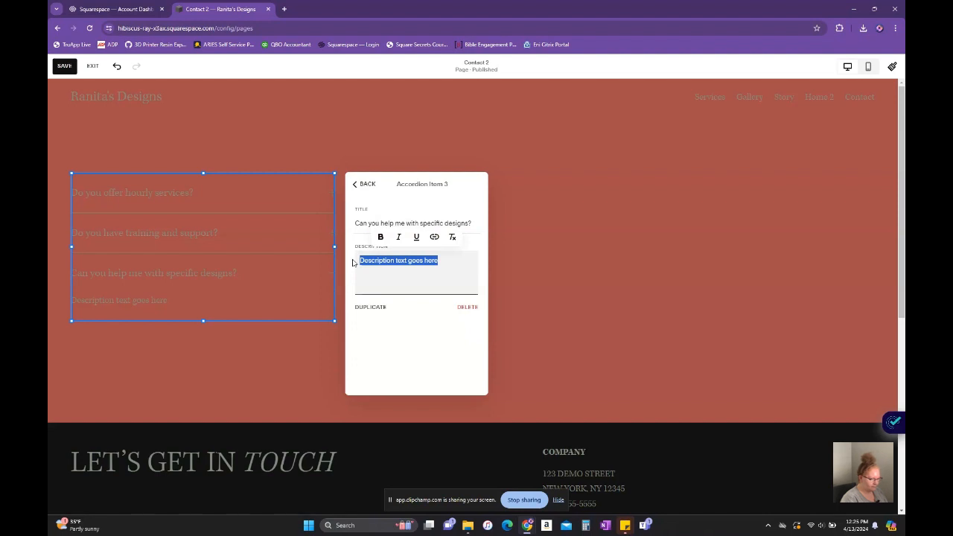
text(Absolutely! More text More text More text)
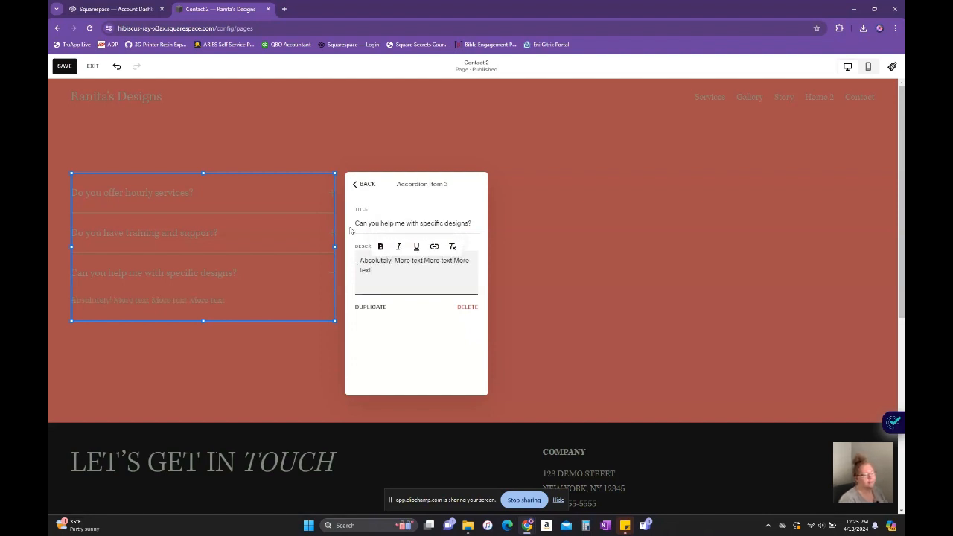
click(356, 186)
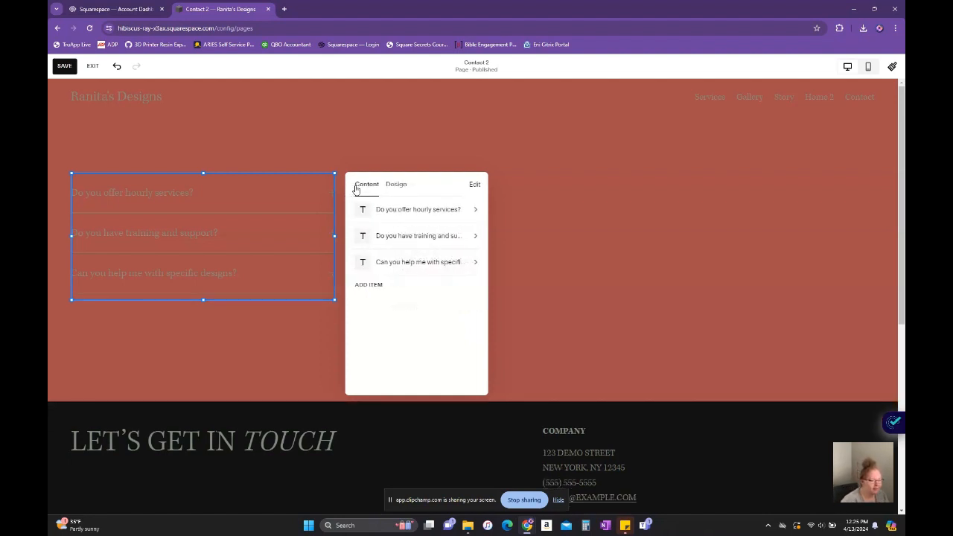
Close the accordion block's editor and save the Contact 2 page
click(548, 233)
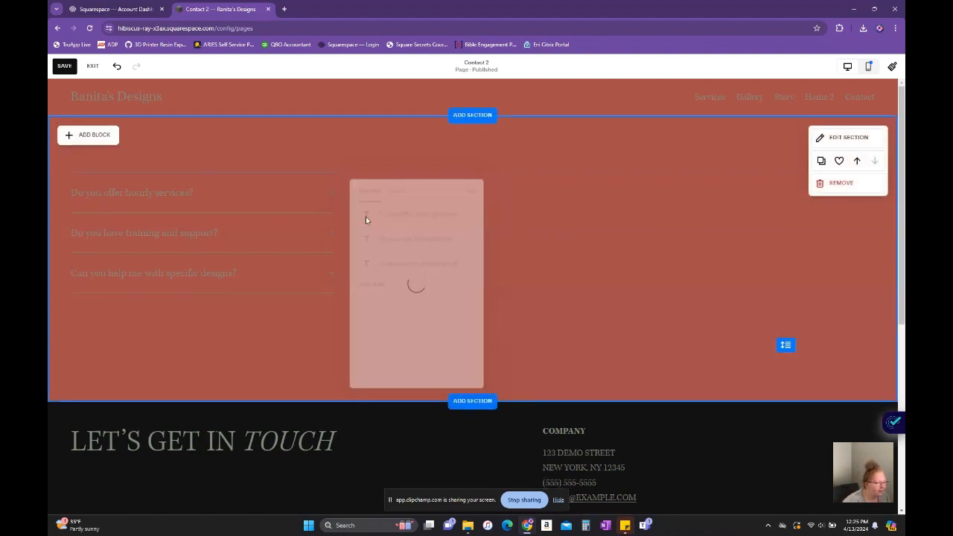
click(262, 198)
click(66, 66)
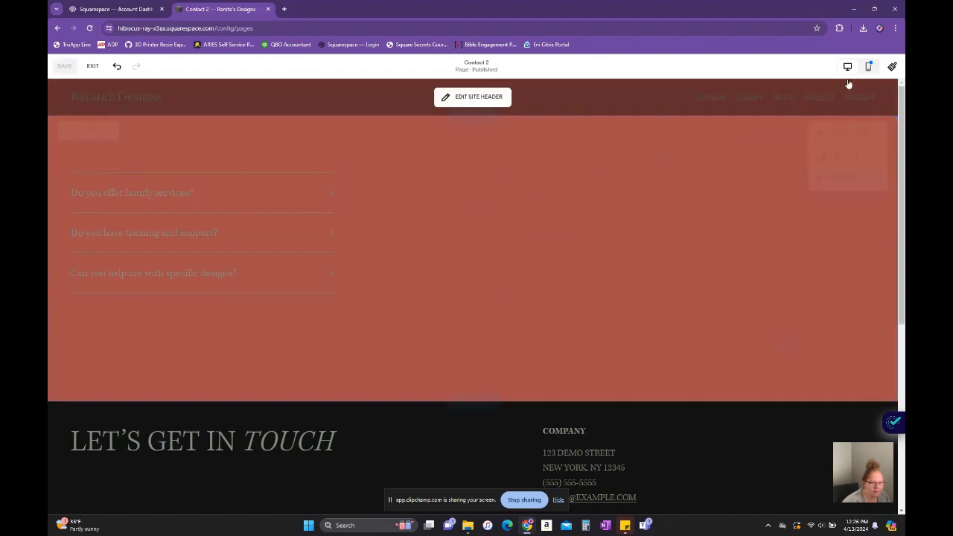
Preview the Contact 2 page with its accordion and footer in mobile view, and return to desktop view
click(868, 67)
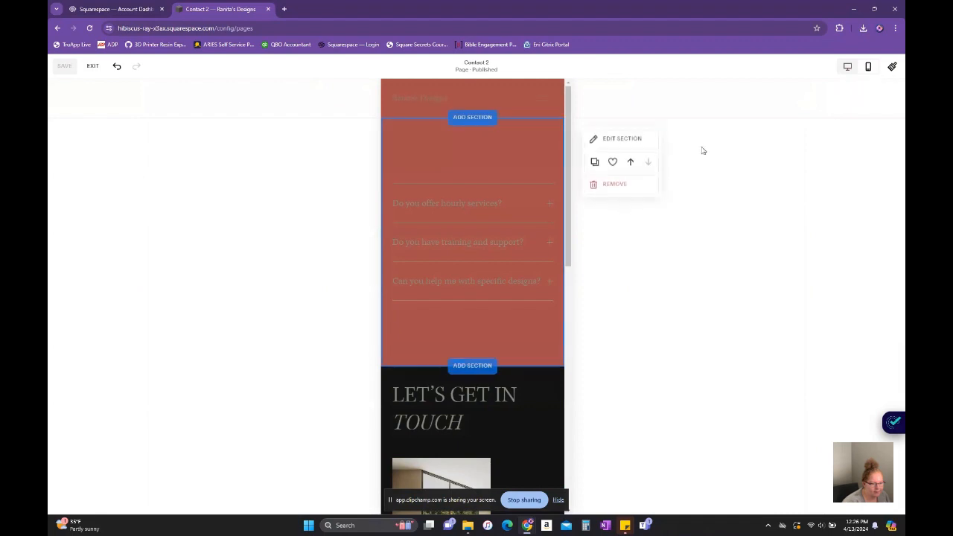
scroll(409, 267, down, 6)
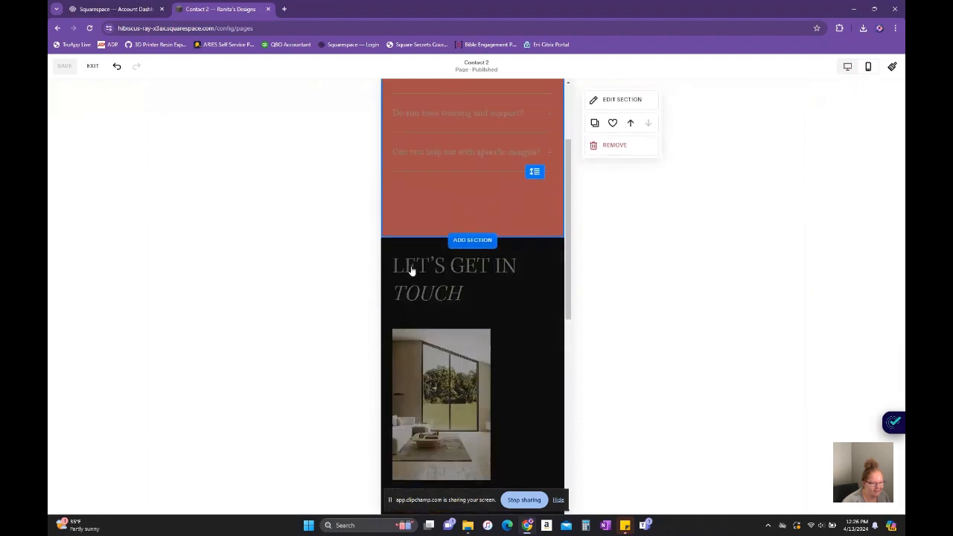
scroll(414, 269, down, 2)
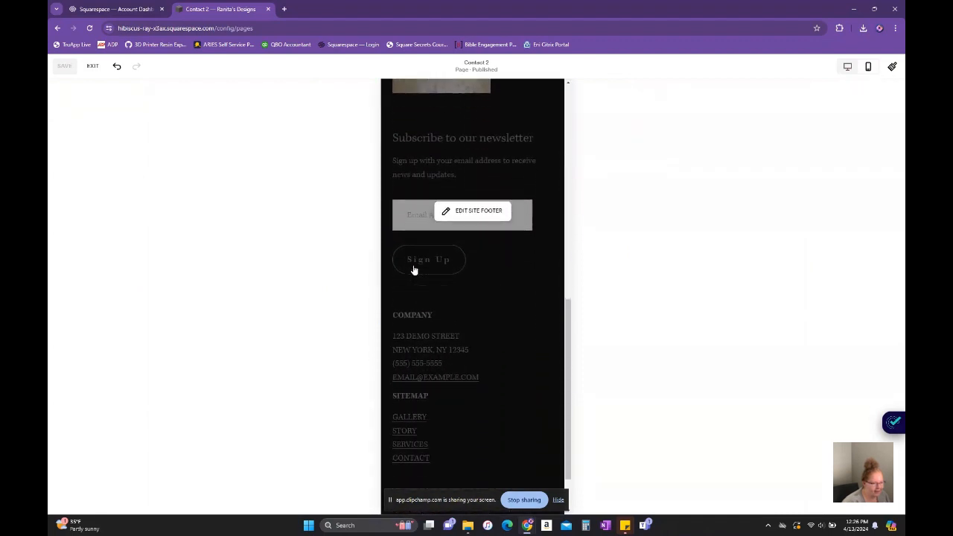
scroll(415, 270, up, 3)
scroll(423, 321, up, 5)
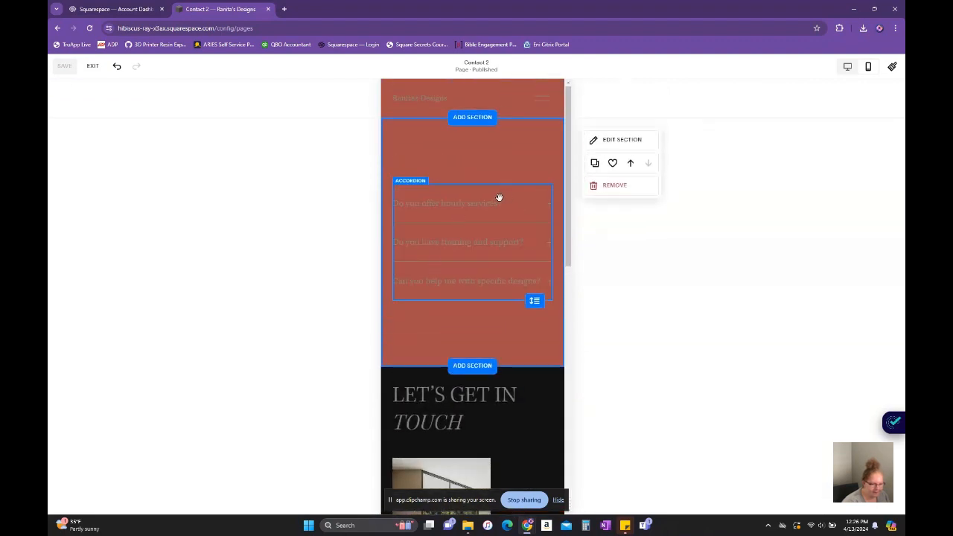
click(846, 67)
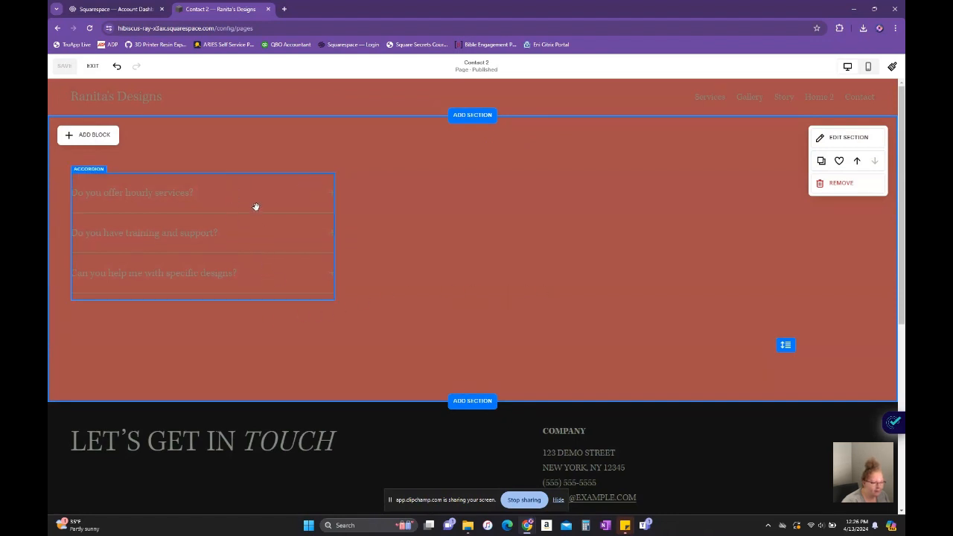
Move the accordion to the right half of its section and add an image block in the freed left half
drag(251, 177, 661, 180)
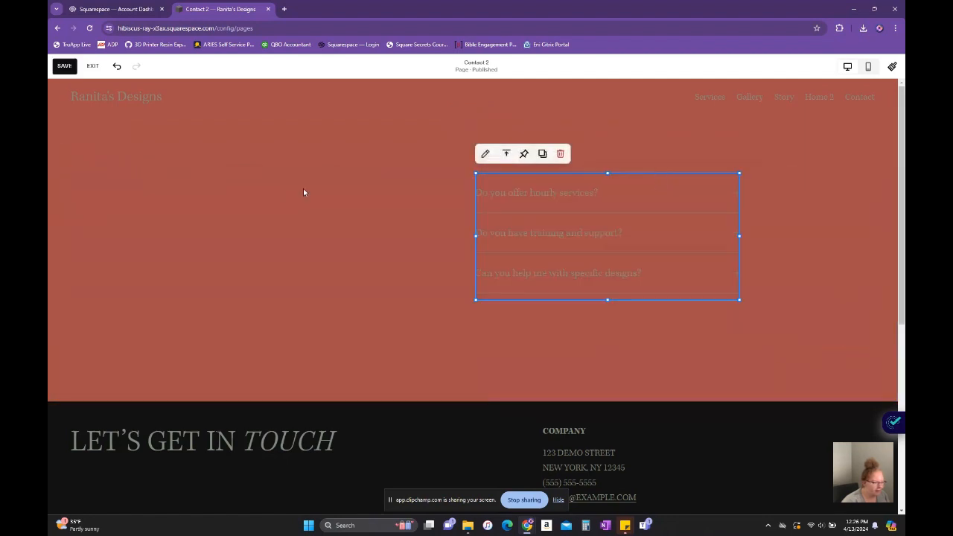
click(143, 205)
click(88, 136)
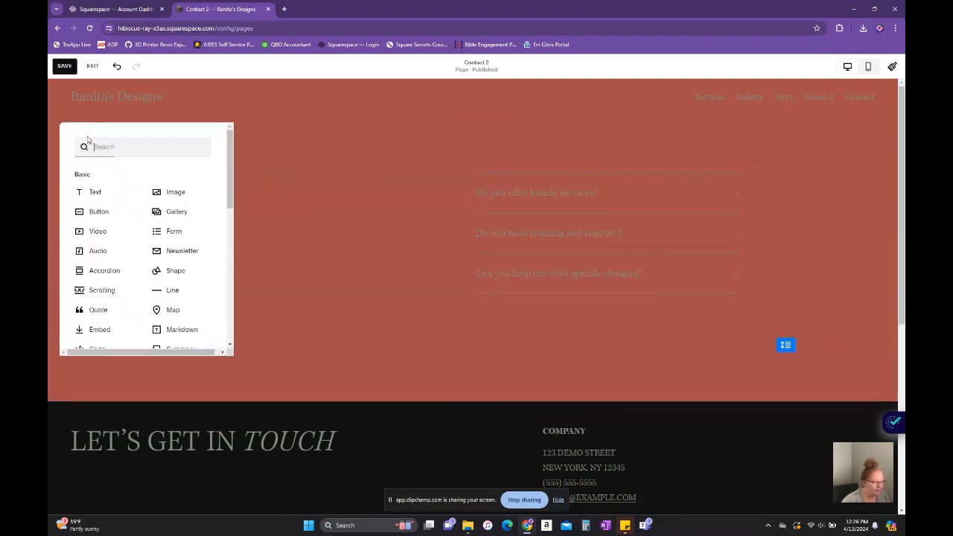
click(171, 193)
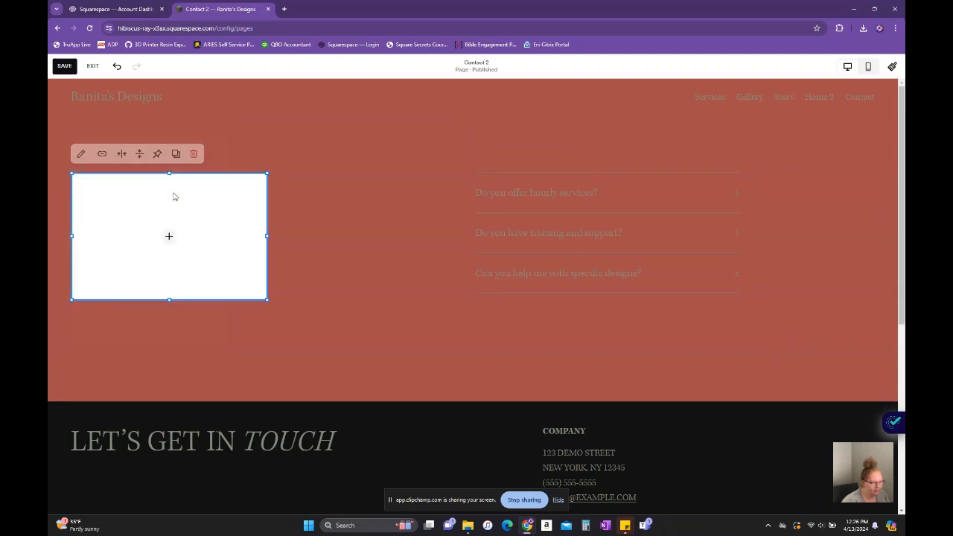
Fill the new image block with the free stock photo of a golden wheat ear
click(171, 236)
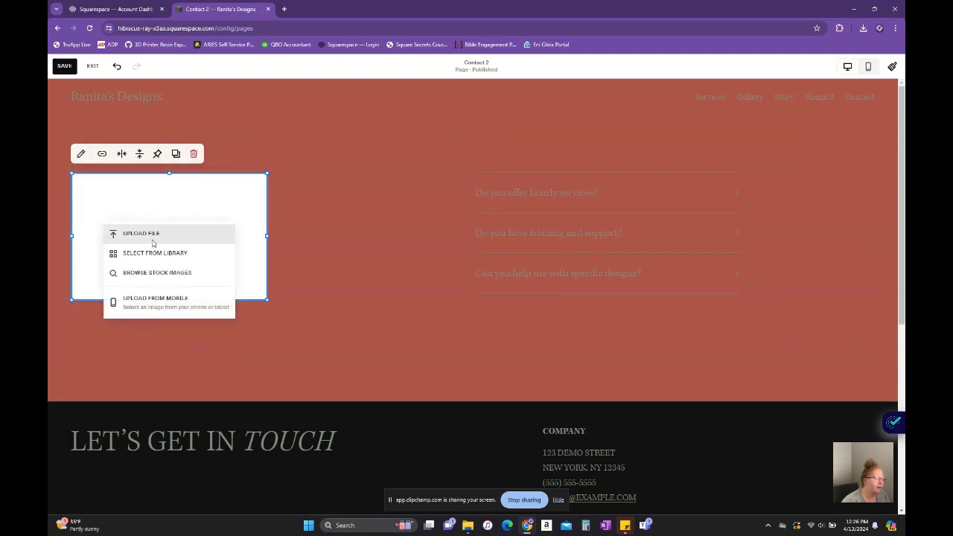
click(184, 266)
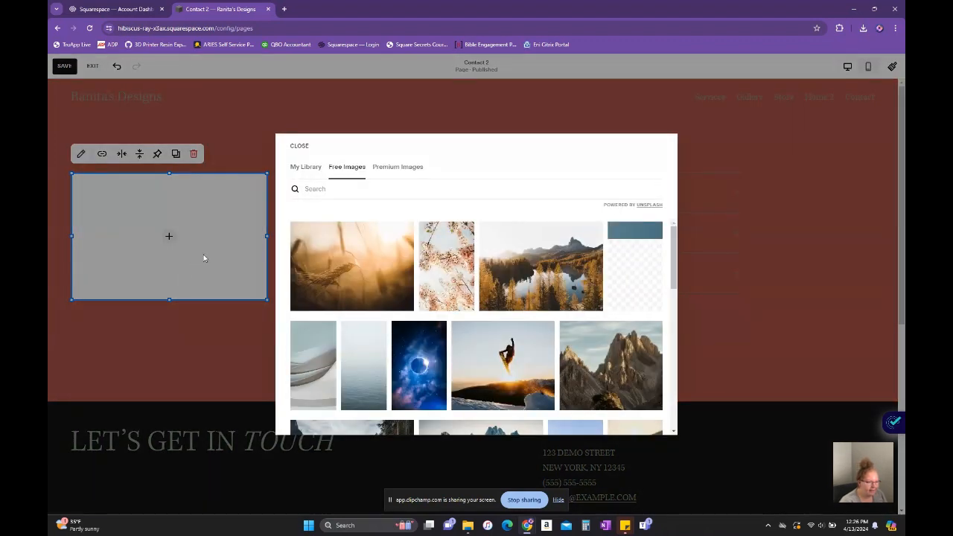
click(306, 167)
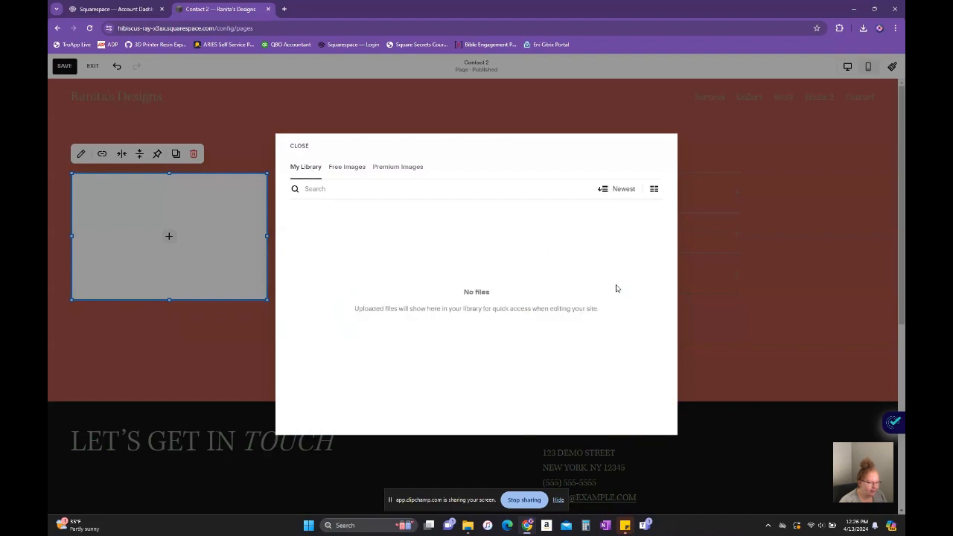
click(352, 169)
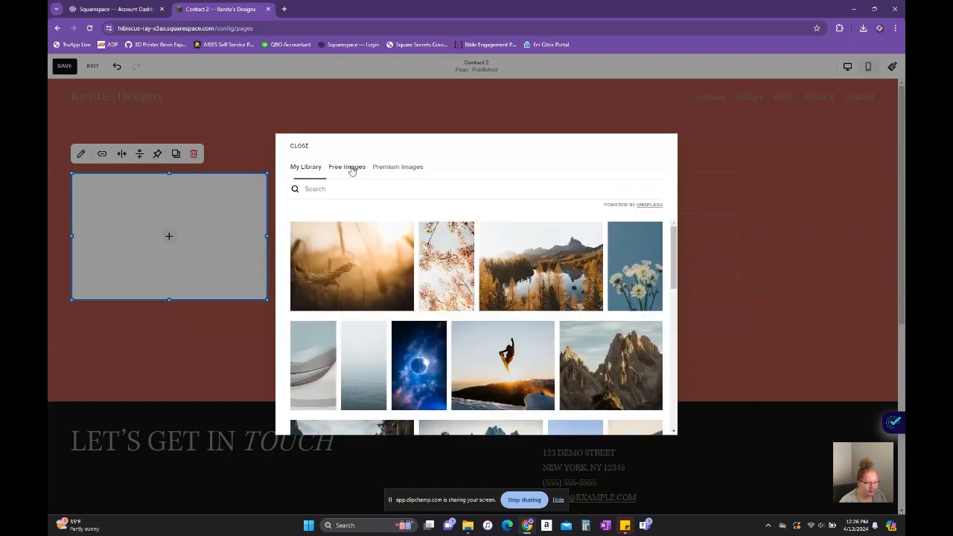
click(359, 275)
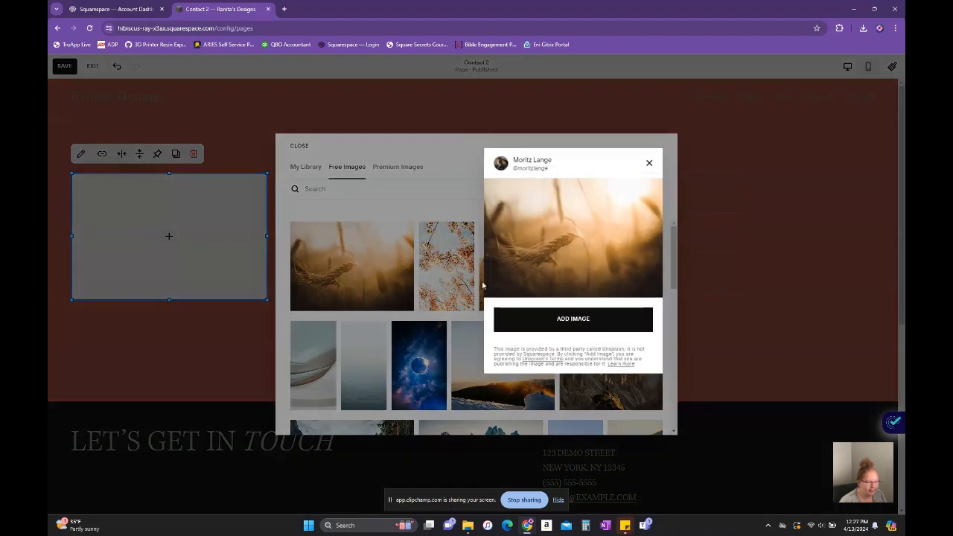
click(569, 319)
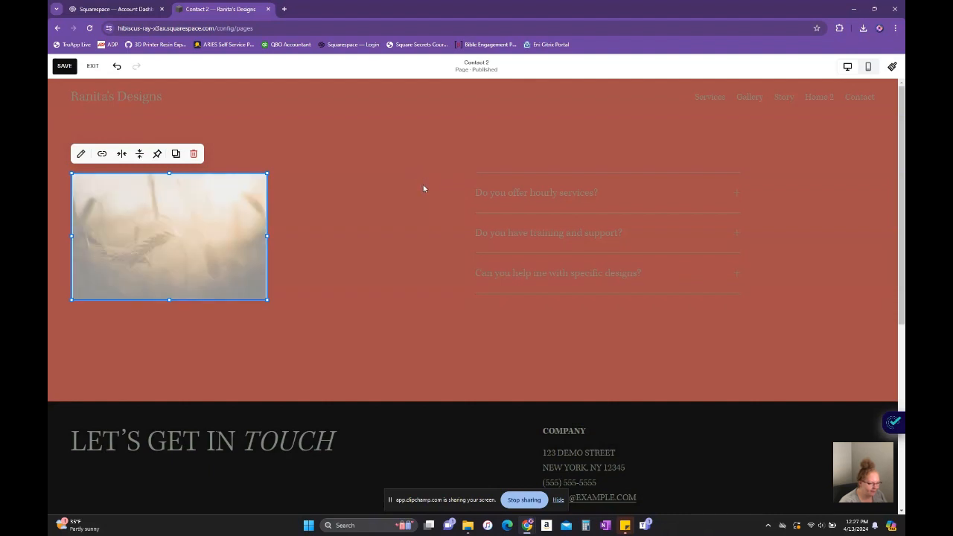
Enlarge the wheat image block to nearly reach the accordion's left edge and extend well below the accordion
drag(275, 237, 435, 240)
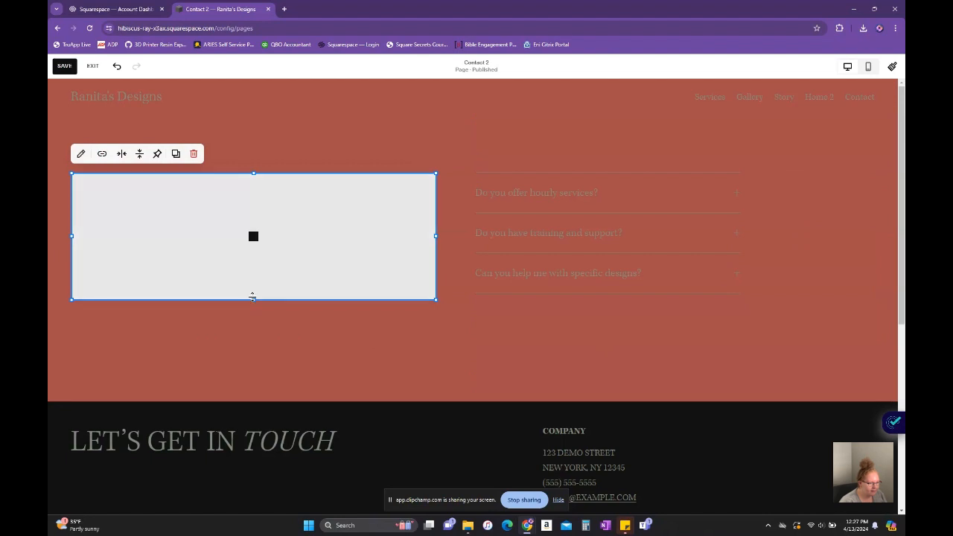
drag(252, 299, 262, 385)
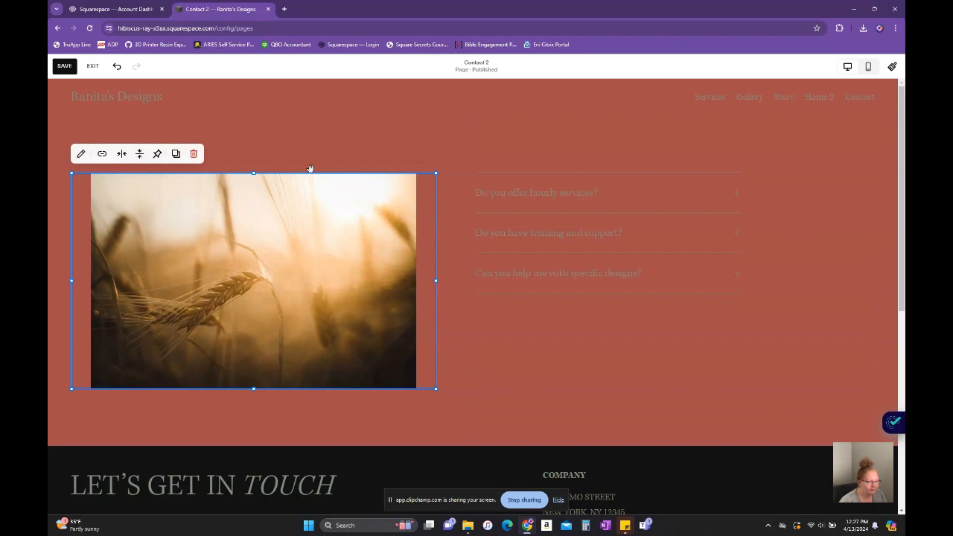
click(526, 216)
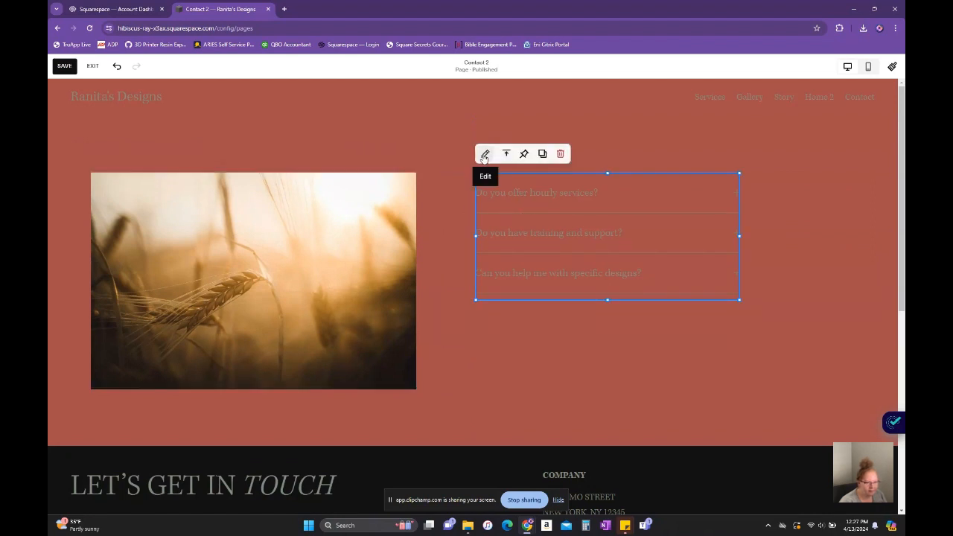
click(551, 351)
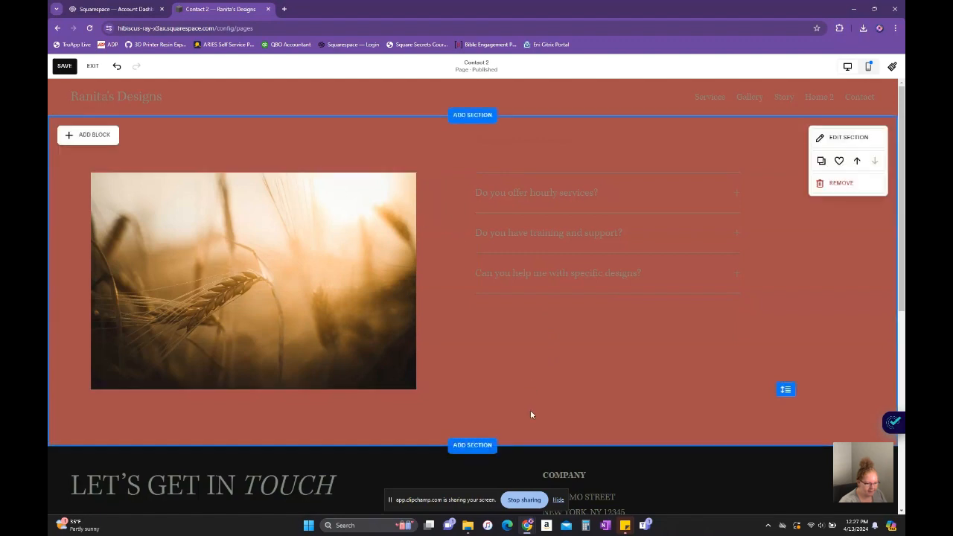
Add a blank section below the image and accordion section and apply the Lightest 1 color theme to it
click(488, 445)
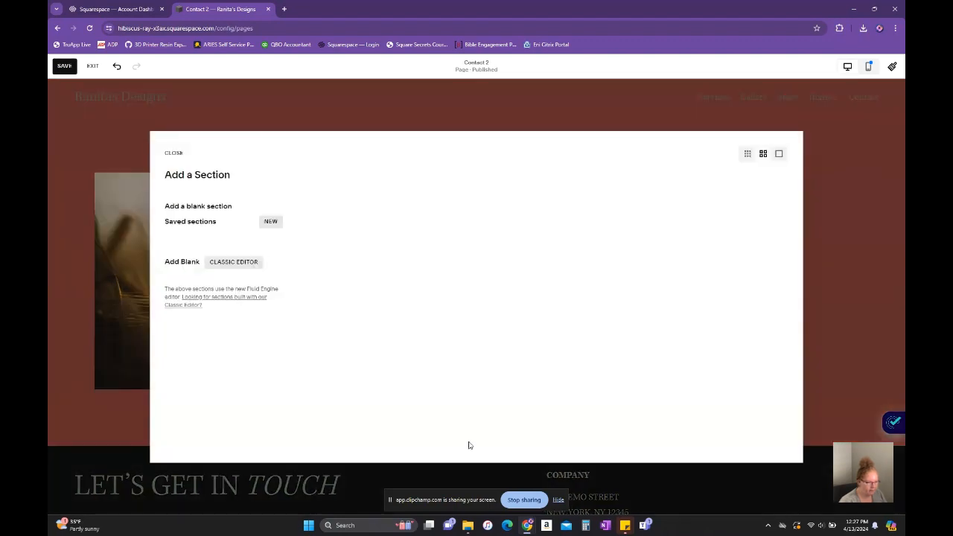
click(213, 206)
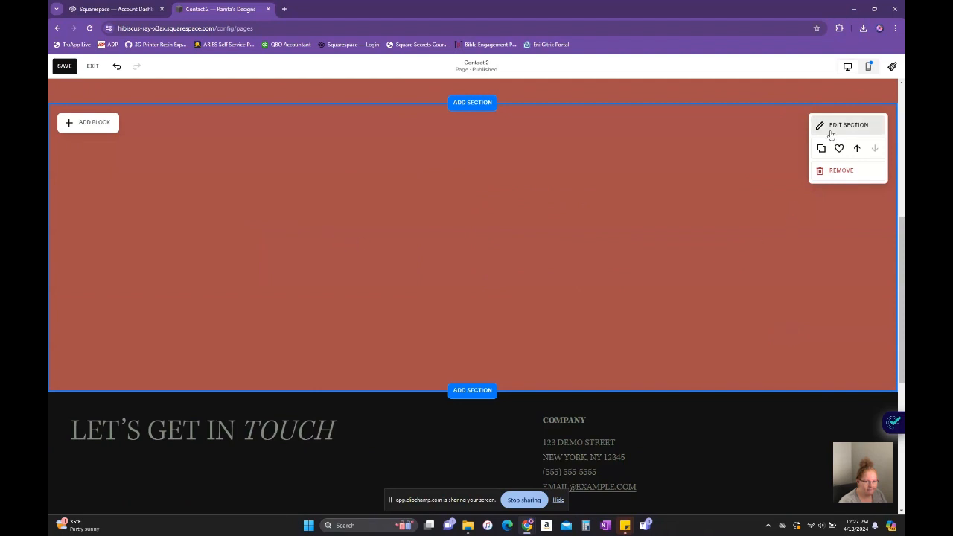
click(831, 132)
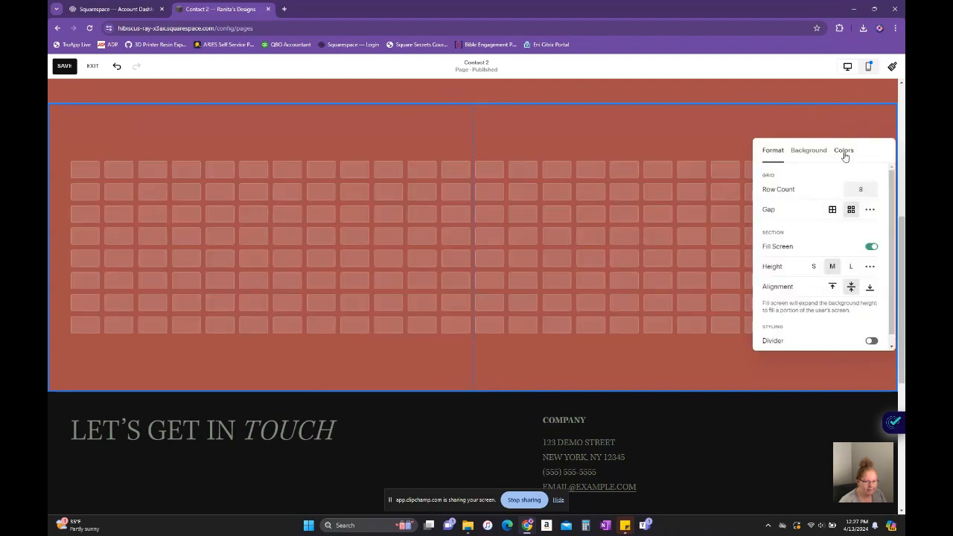
click(844, 153)
click(844, 213)
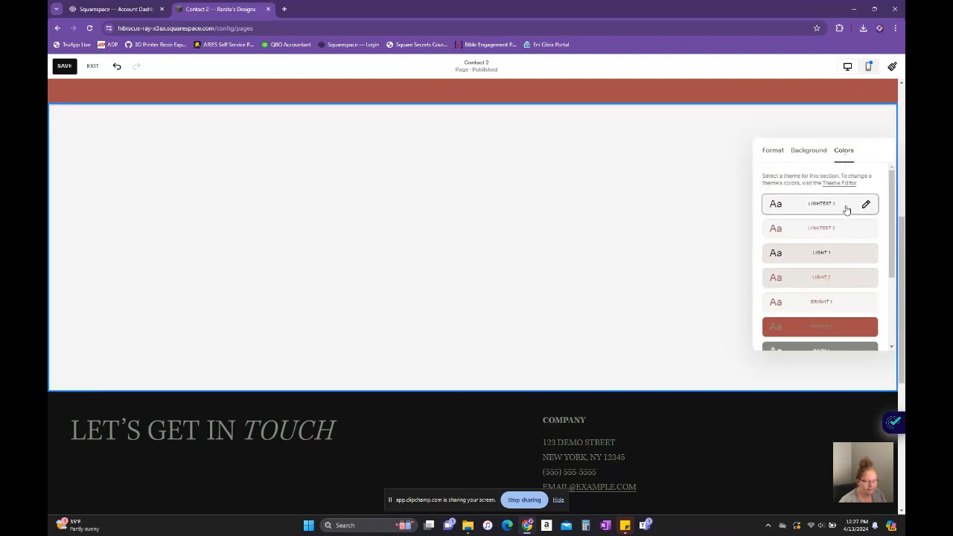
click(417, 232)
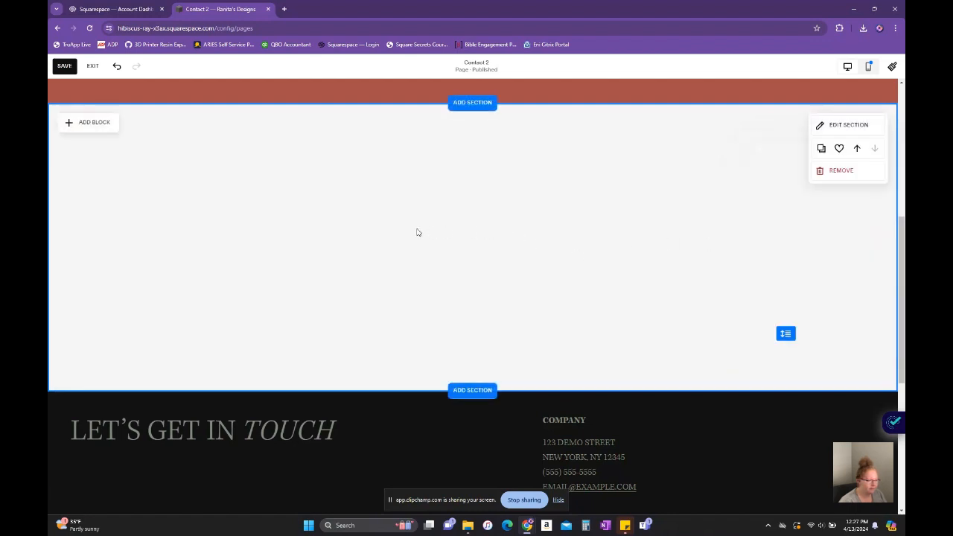
Add a form block to the blank section and resize it to a wide block centered between the side margins
click(82, 122)
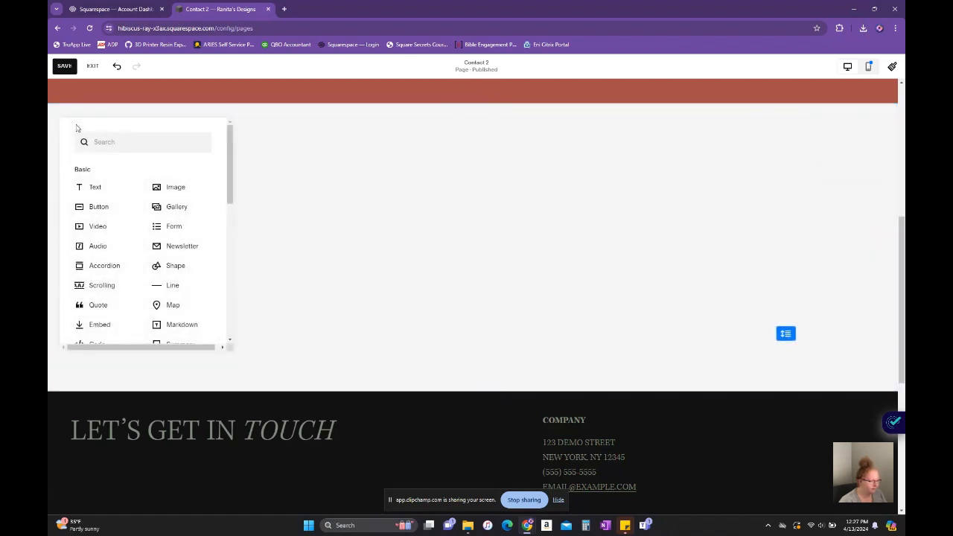
click(176, 225)
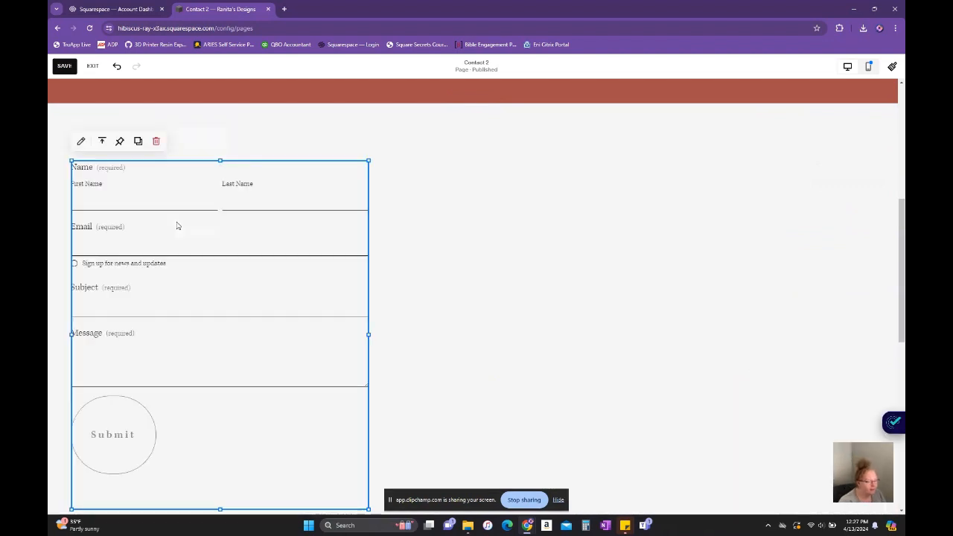
drag(370, 335, 840, 324)
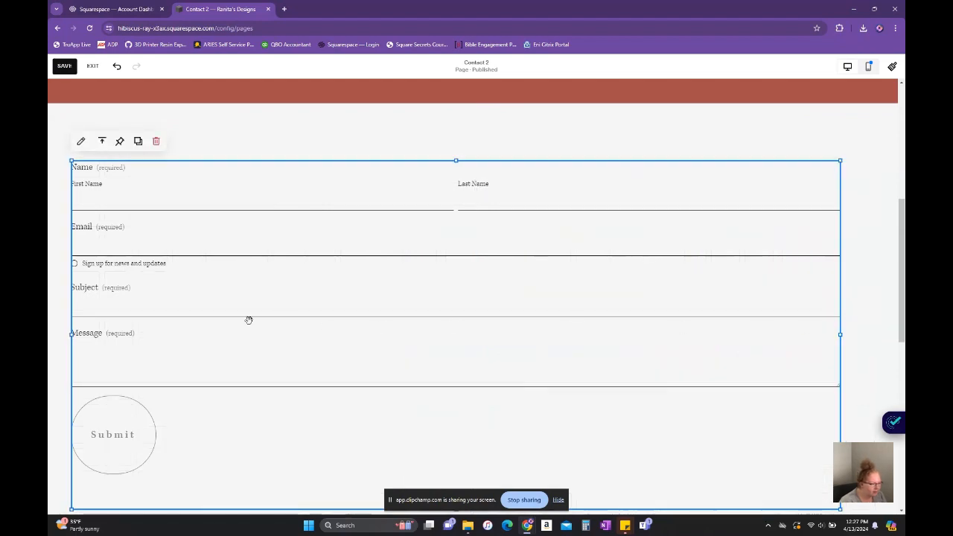
drag(72, 332, 168, 333)
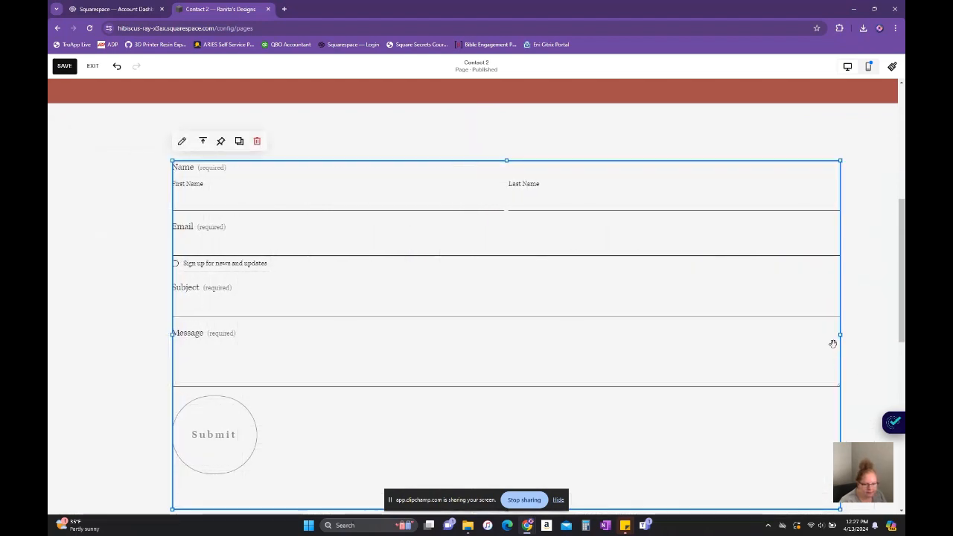
drag(840, 337, 778, 334)
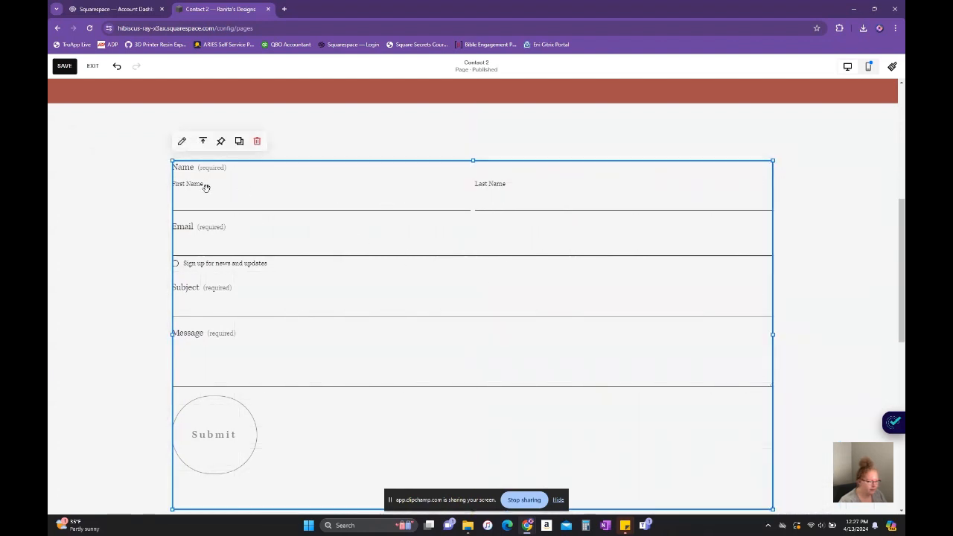
Review the contact form's design and storage settings, including the additional storage connections
click(182, 142)
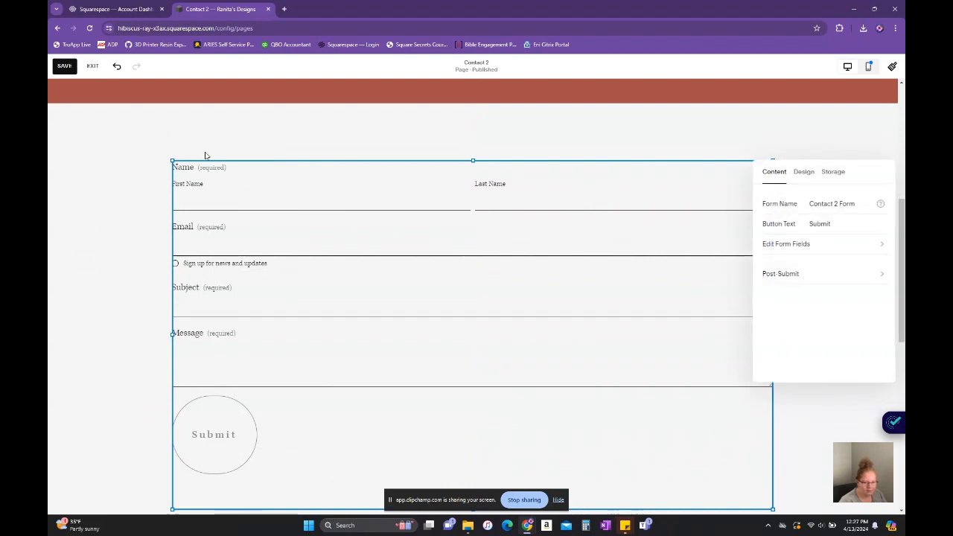
click(813, 175)
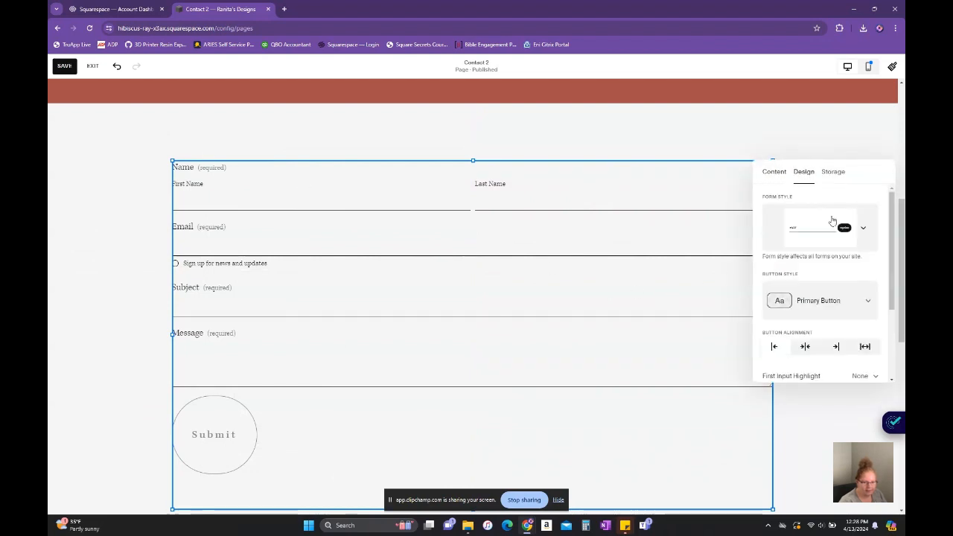
scroll(831, 287, down, 3)
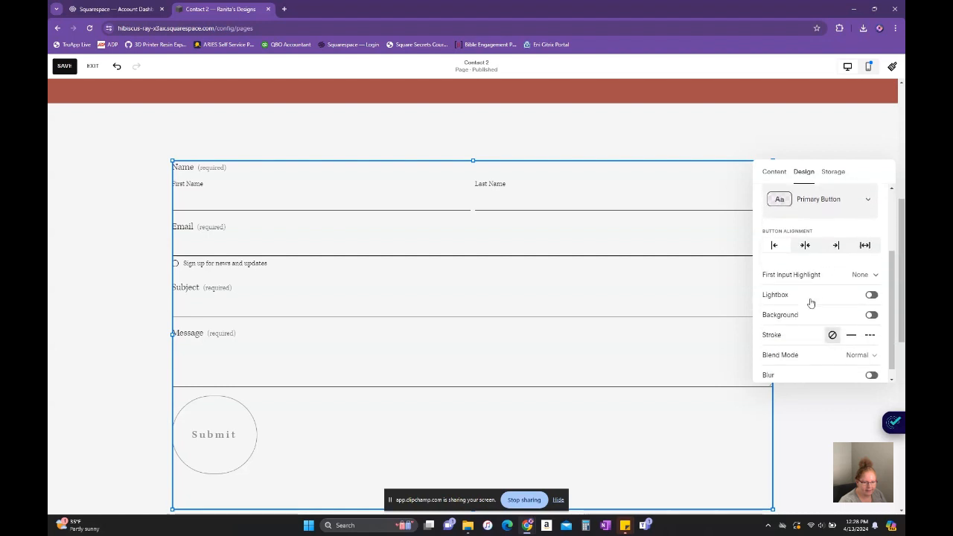
scroll(812, 283, up, 1)
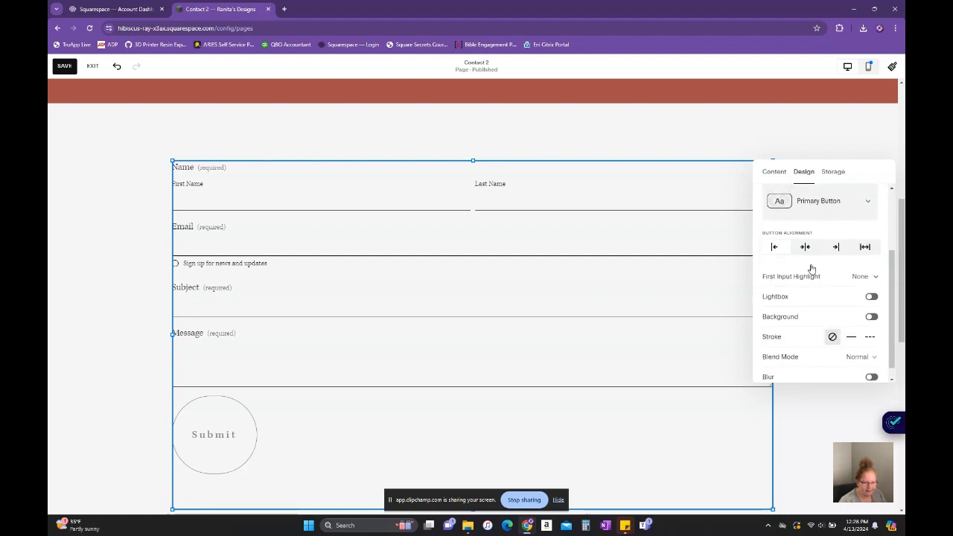
click(832, 173)
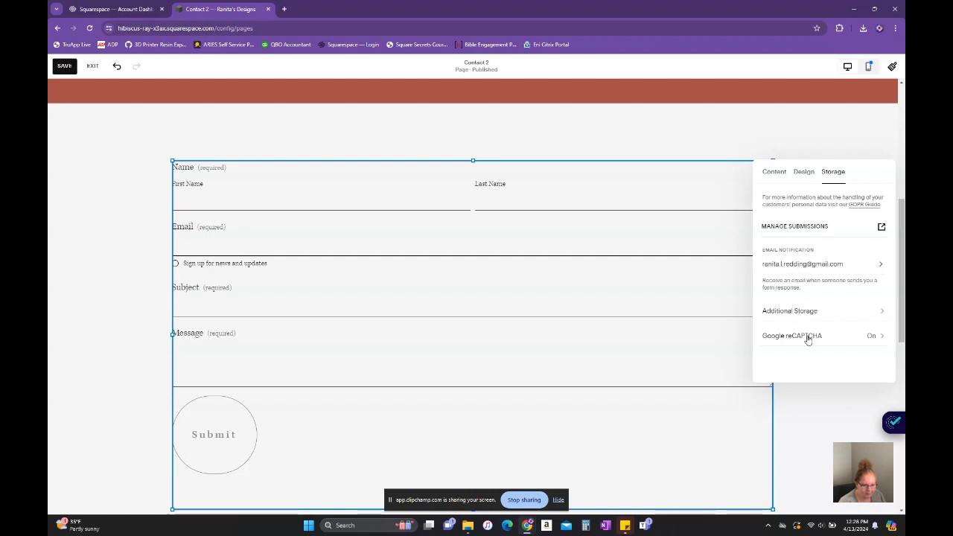
click(808, 311)
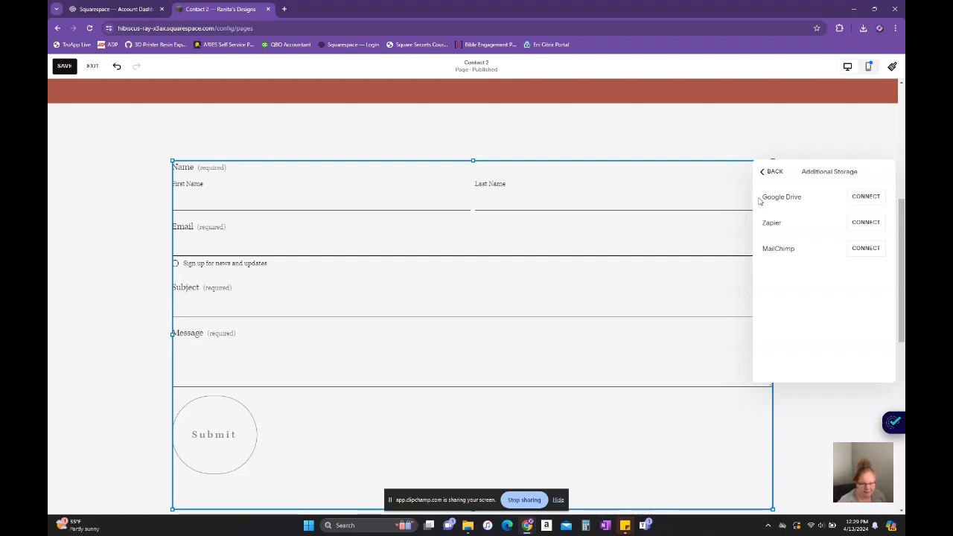
click(765, 171)
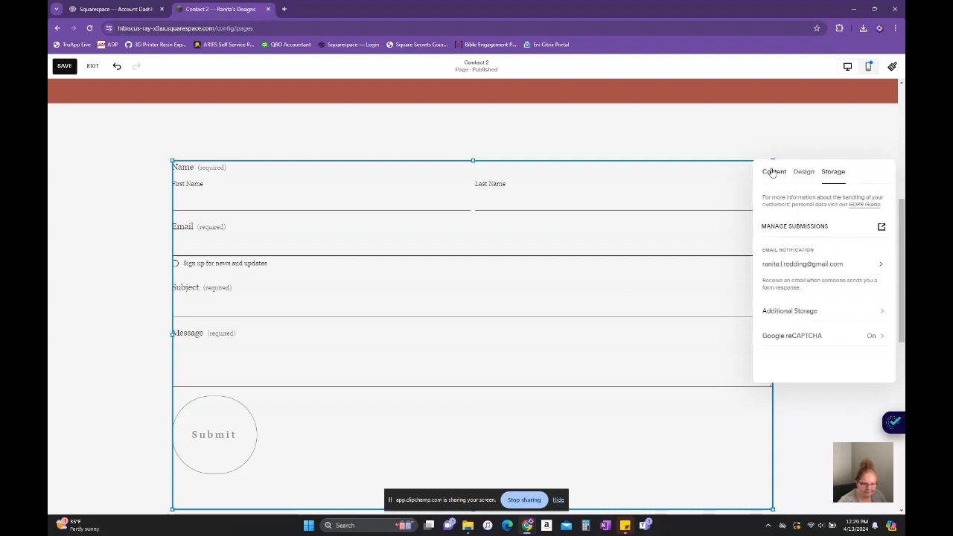
Review the settings of the contact form's Name and Email fields, including the required and email signup options
click(772, 172)
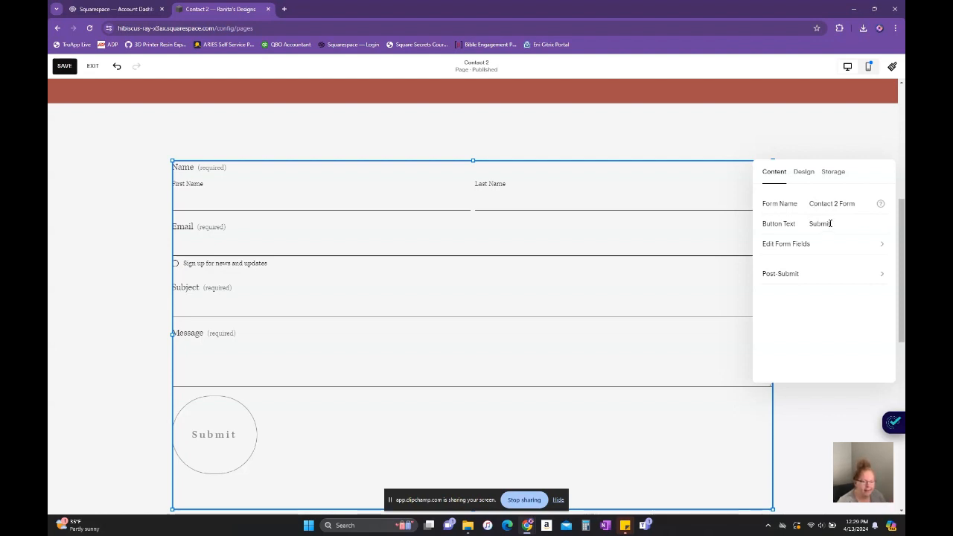
click(828, 244)
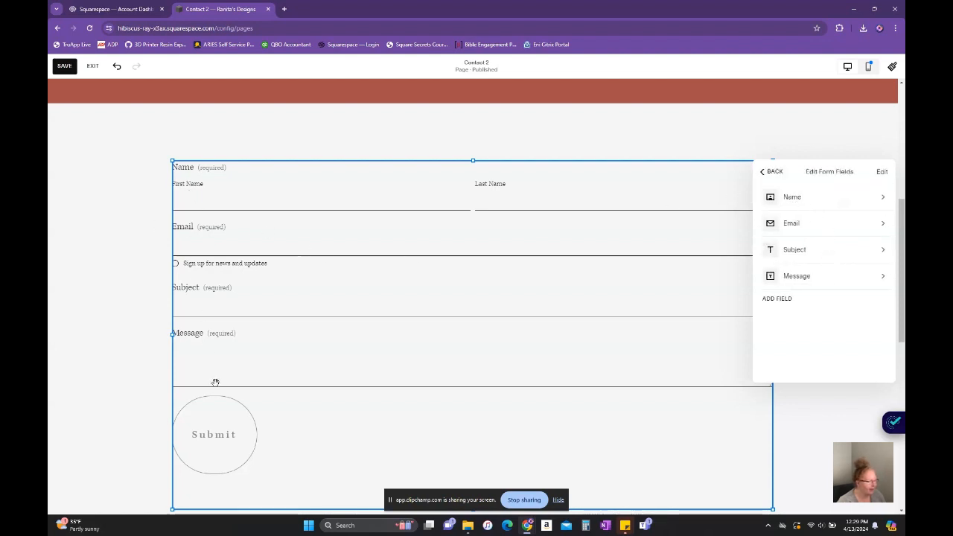
click(819, 200)
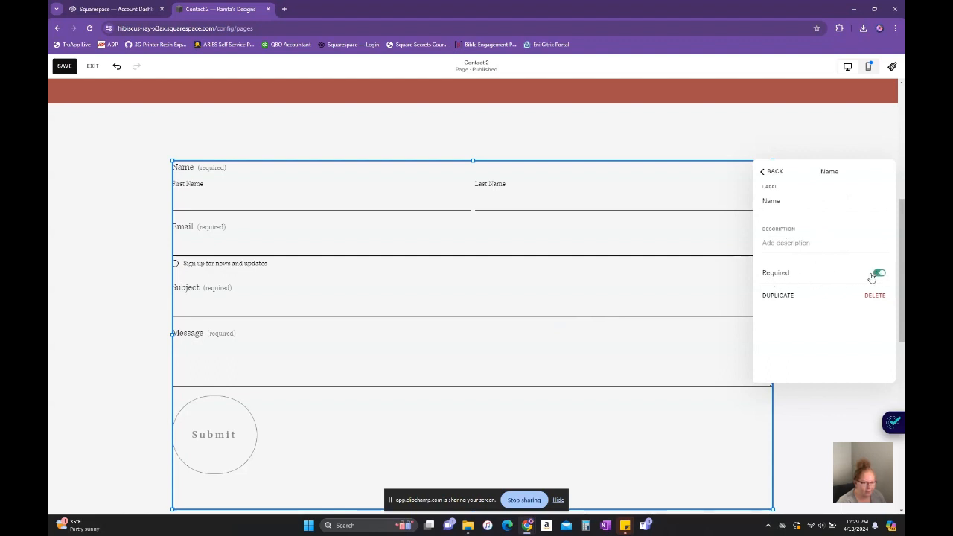
click(776, 172)
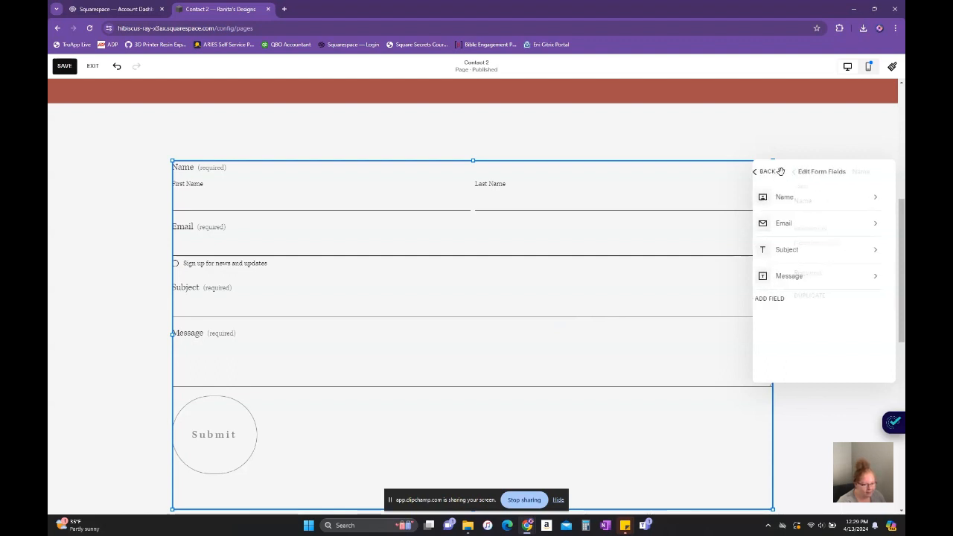
click(806, 225)
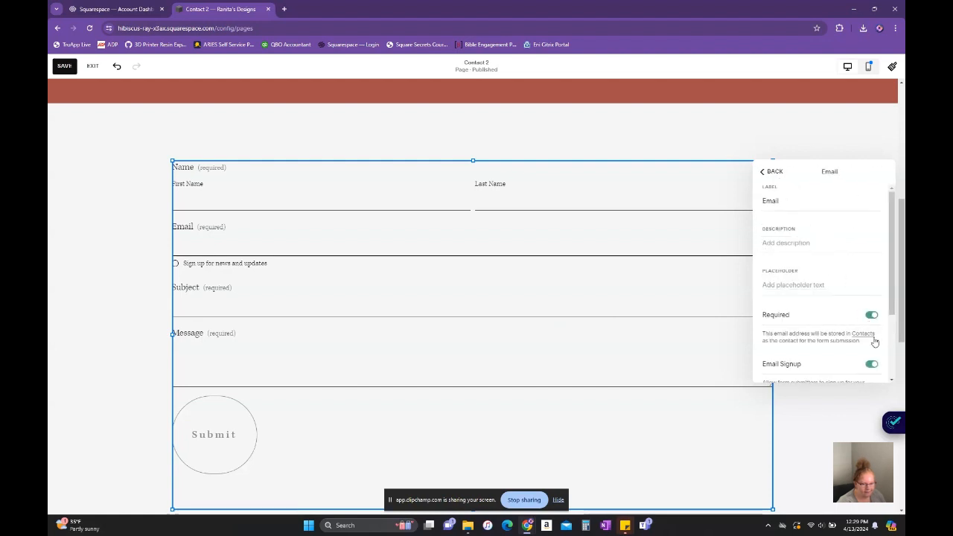
scroll(875, 347, down, 1)
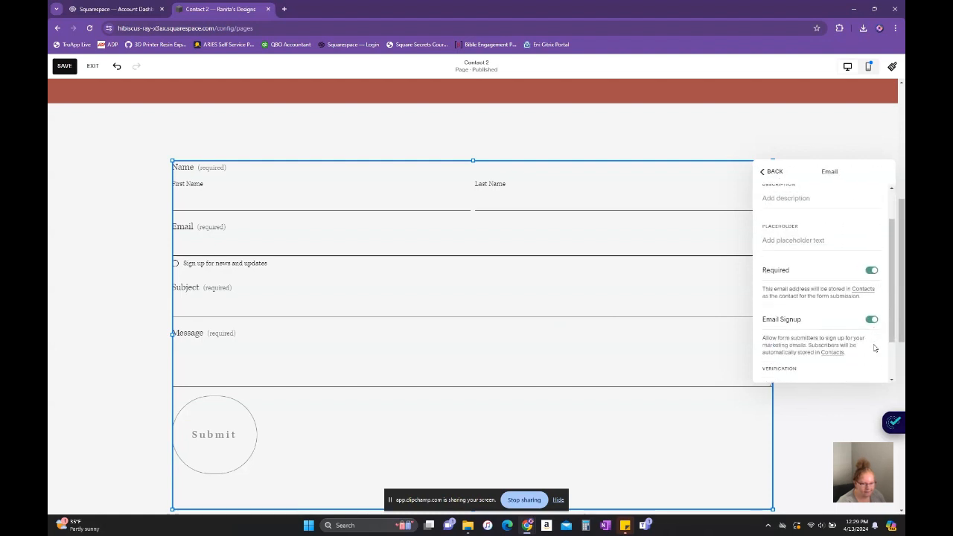
click(775, 172)
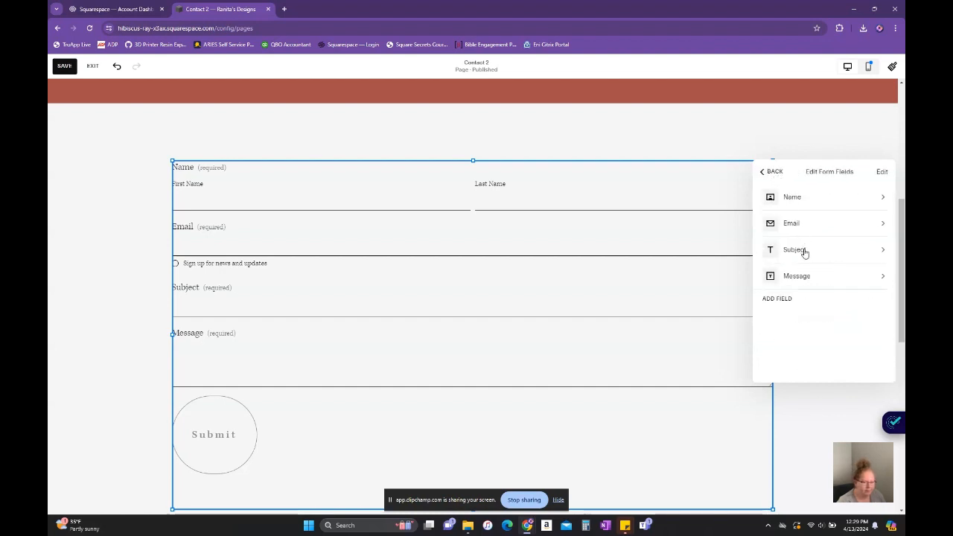
Add a Website field to the contact form and label it "Existing Website"
click(782, 299)
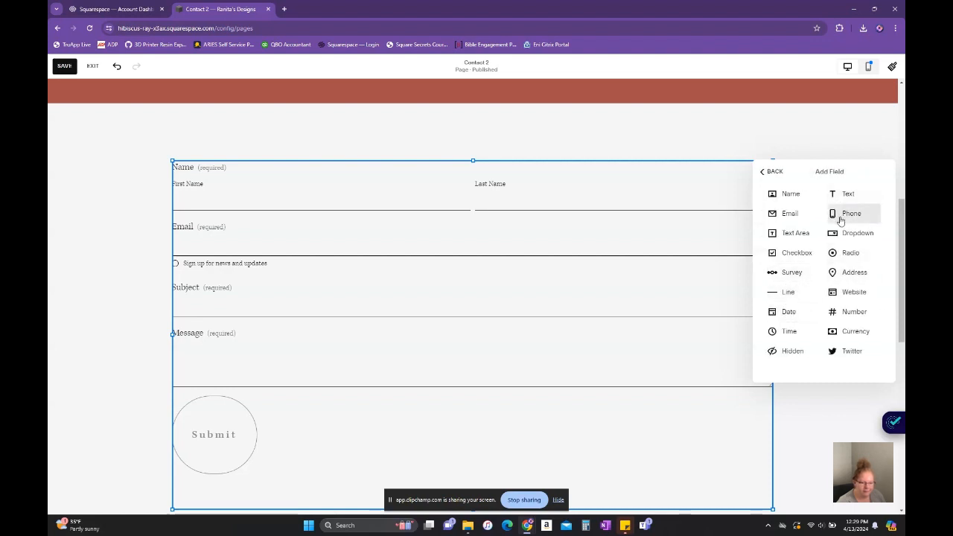
click(841, 293)
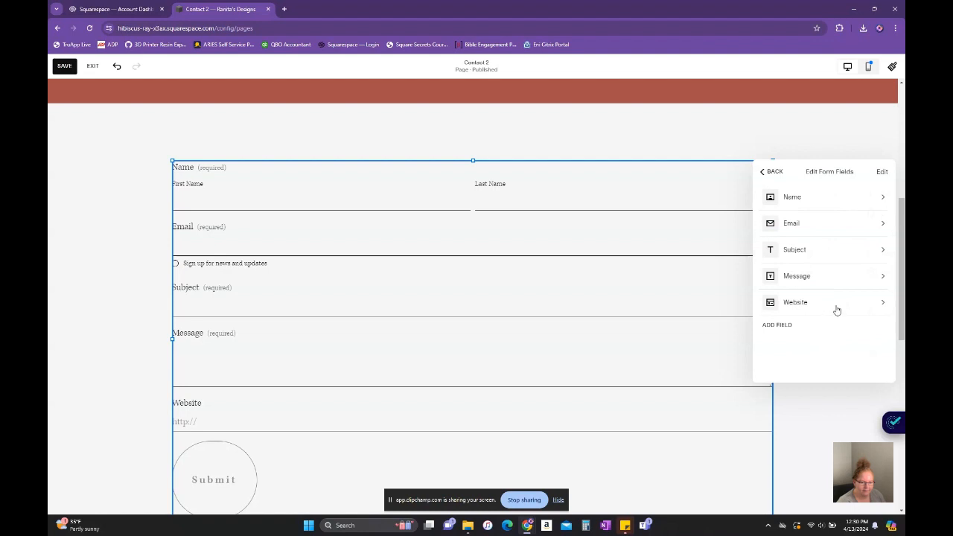
click(837, 304)
click(804, 202)
drag(803, 201, 760, 202)
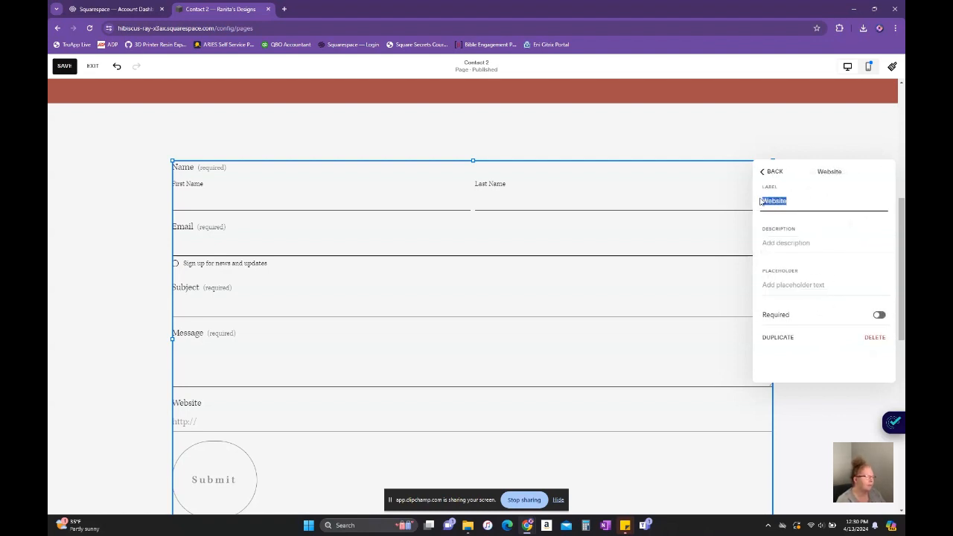
text(Ex)
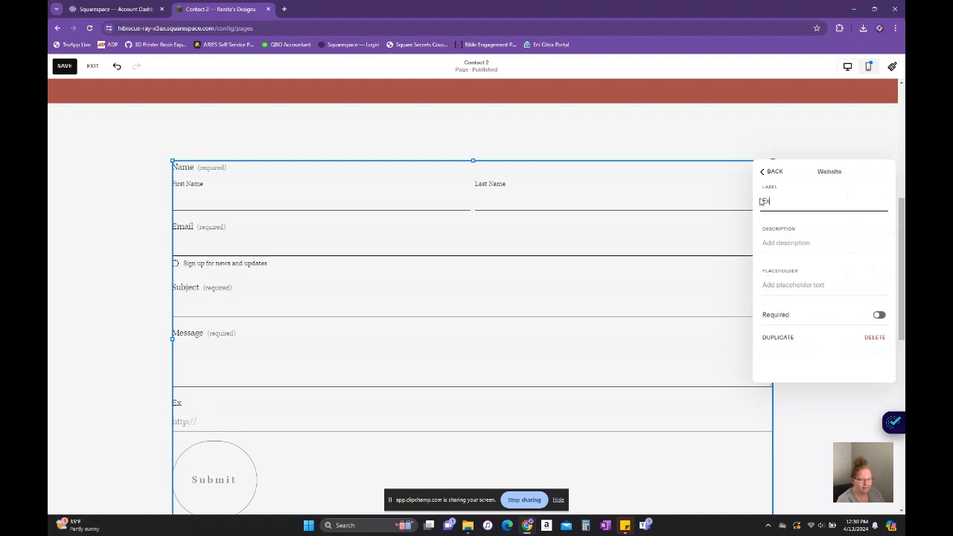
text(isting Website)
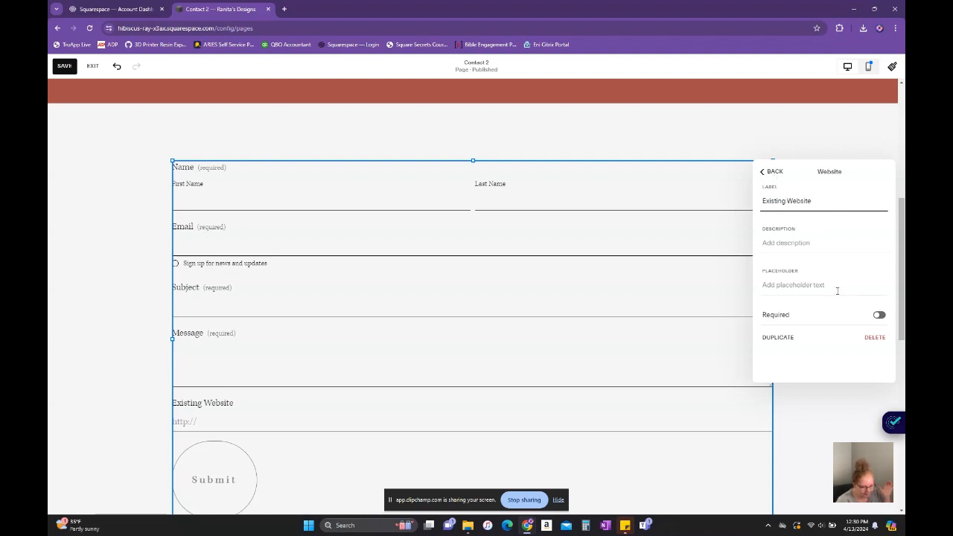
click(771, 171)
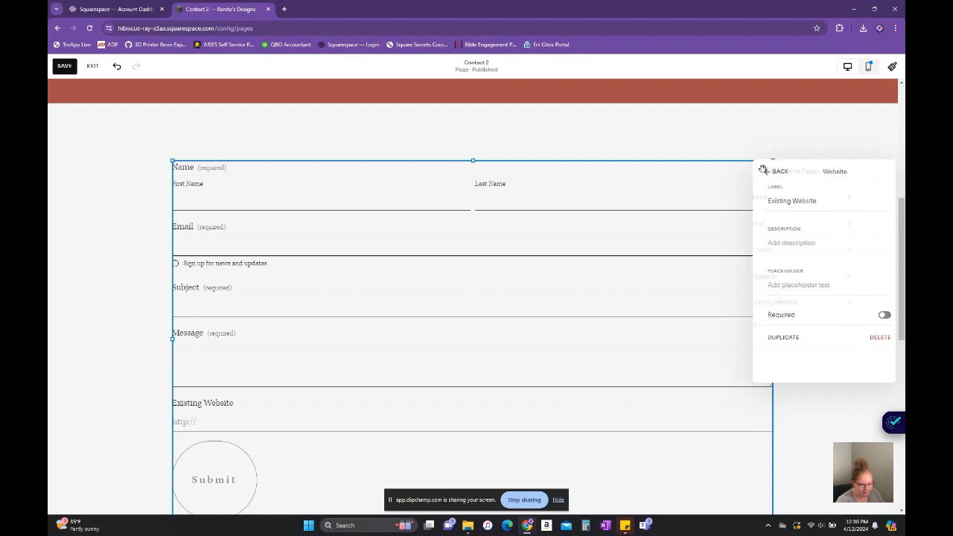
Reorder the form fields so that Existing Website sits between Email and Subject
click(878, 176)
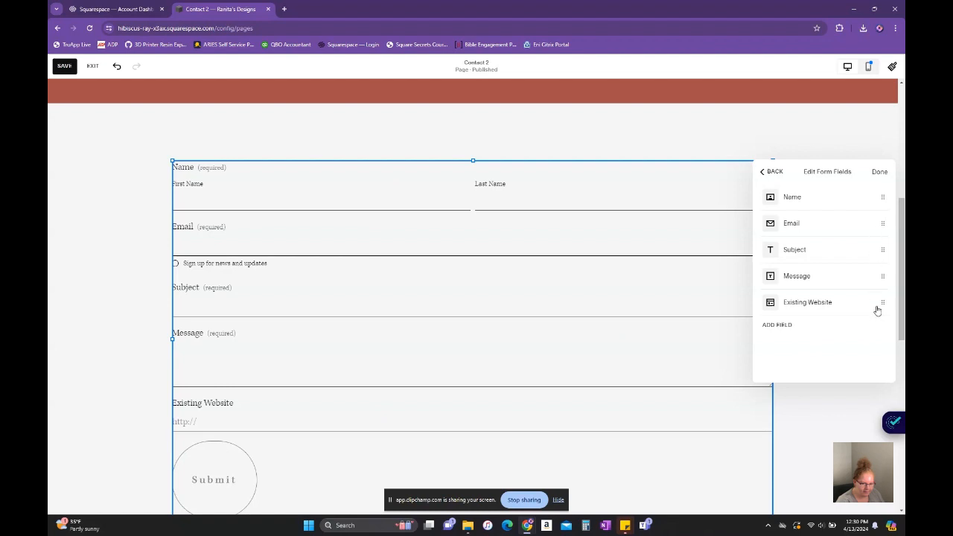
drag(884, 299, 885, 248)
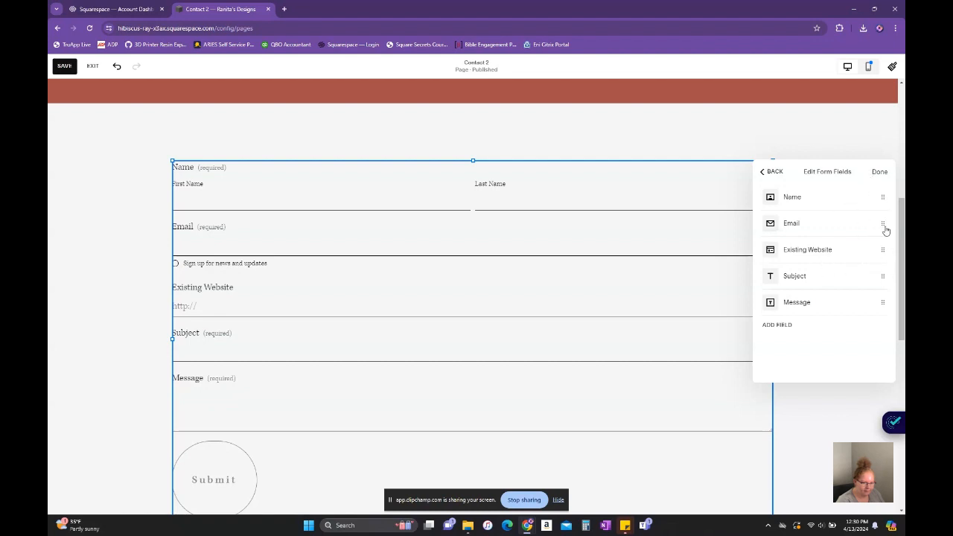
click(879, 172)
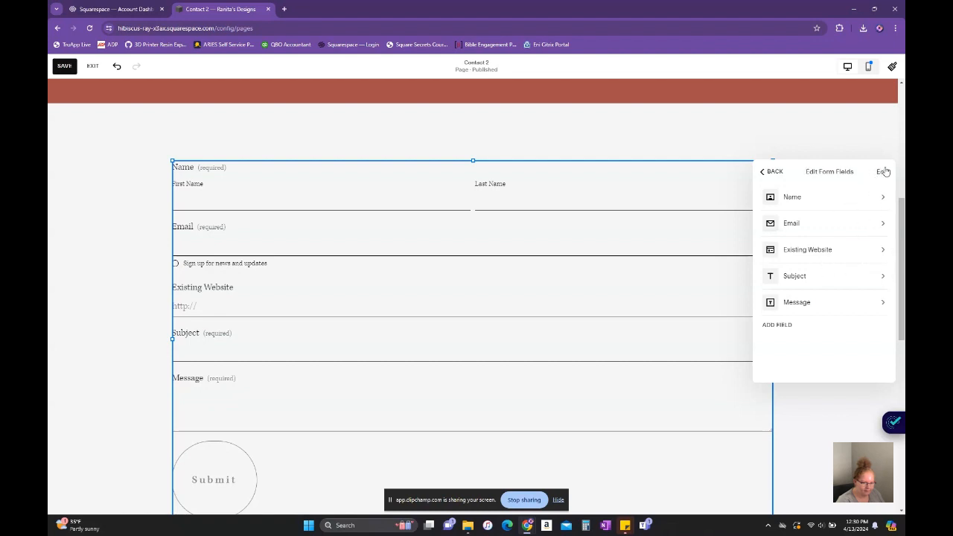
Delete the Subject field from the contact form and return to the form's main content settings
click(885, 280)
click(875, 342)
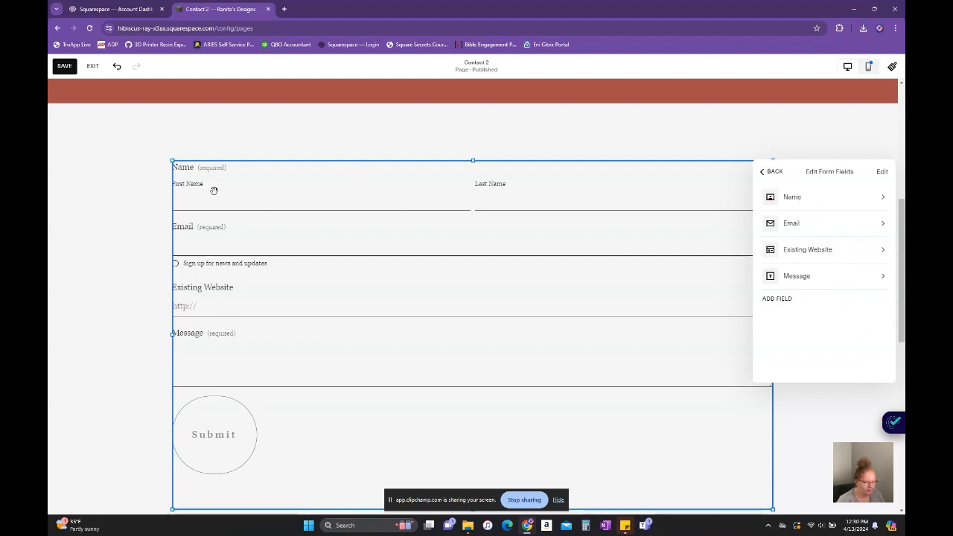
click(774, 174)
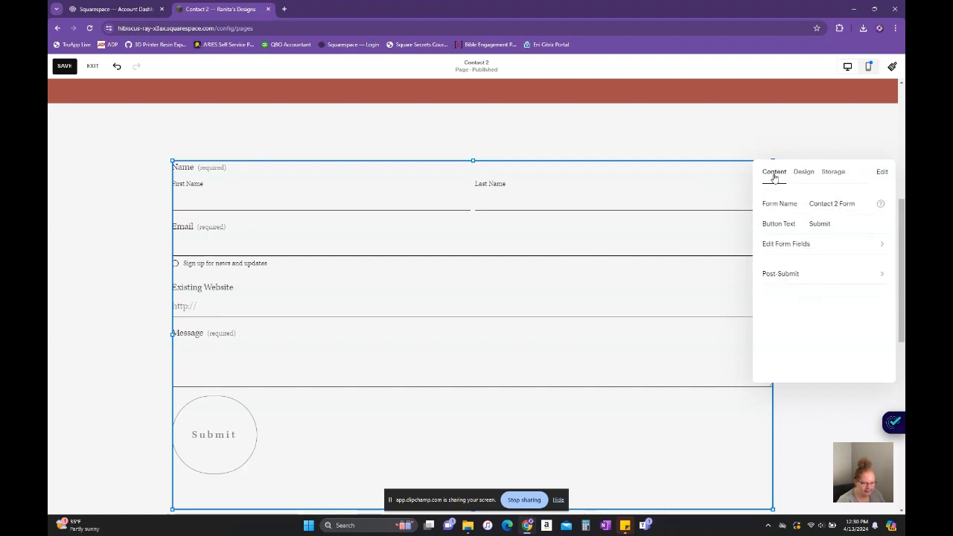
Review the form's post-submit message, alignment, position and HTML options, and close the form settings
click(813, 281)
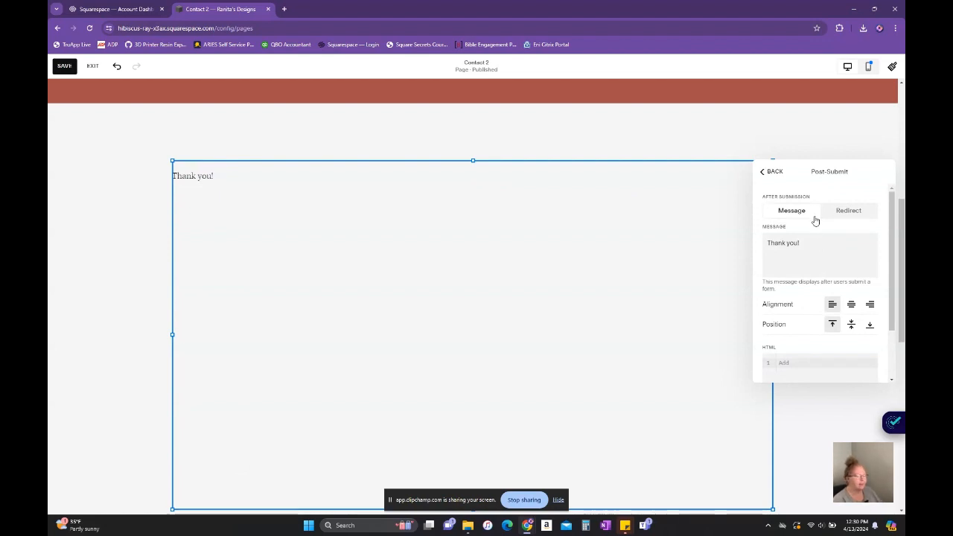
scroll(815, 235, down, 2)
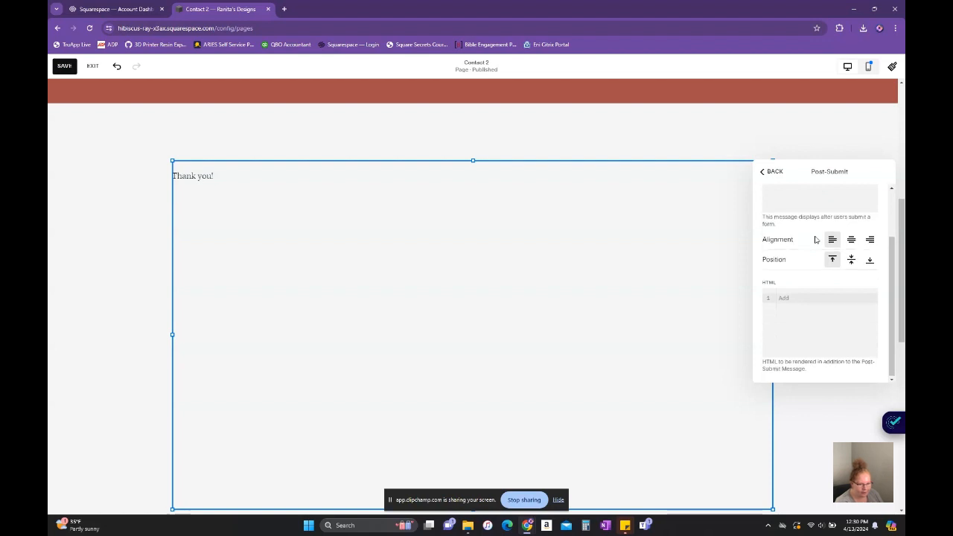
scroll(815, 239, up, 2)
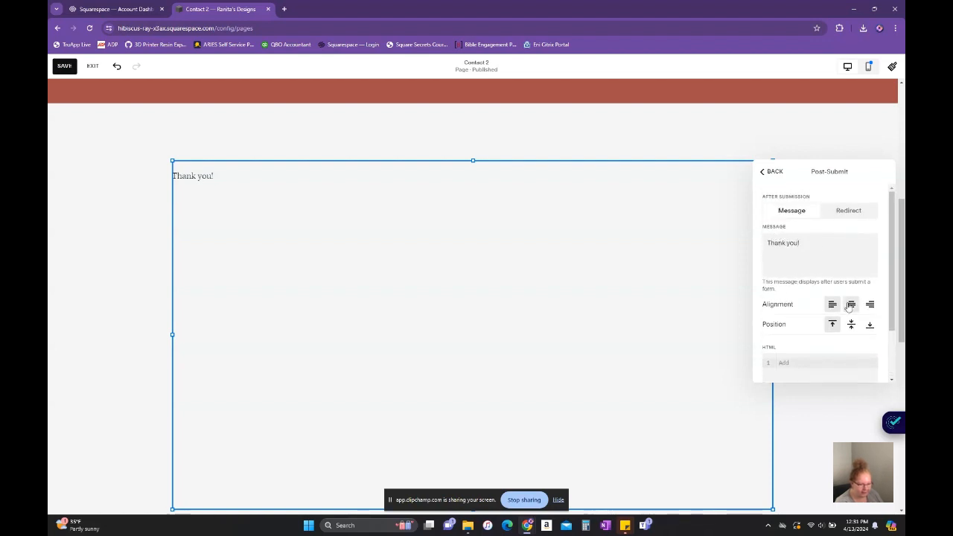
scroll(841, 305, down, 2)
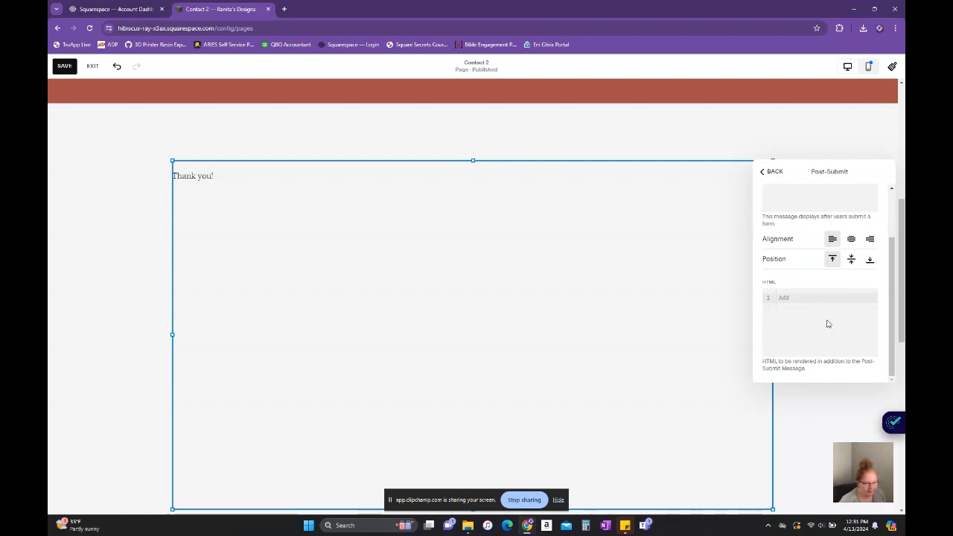
click(793, 324)
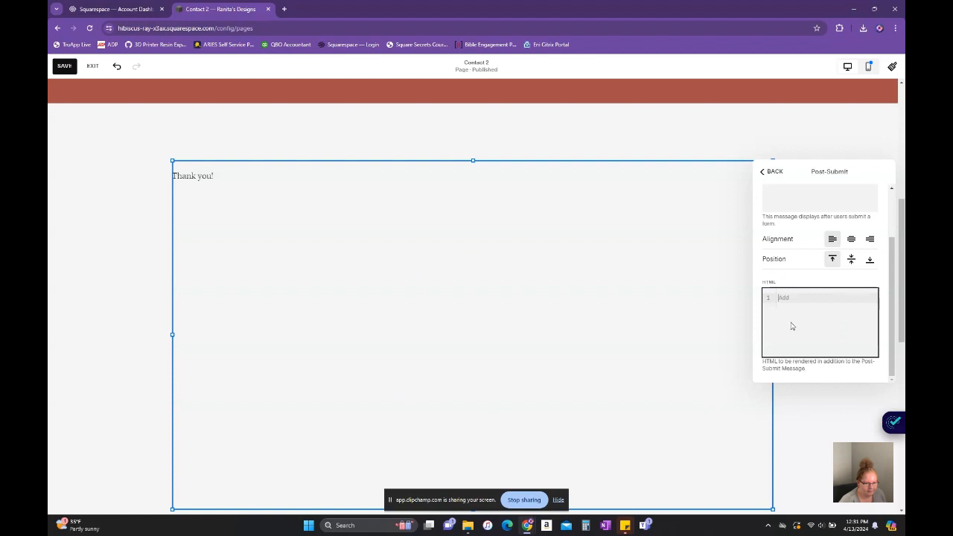
click(776, 177)
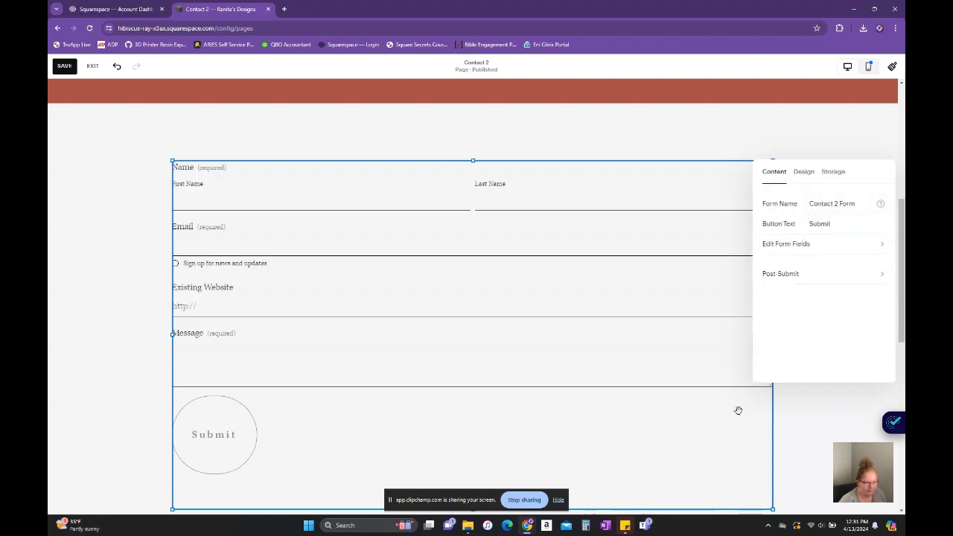
click(821, 425)
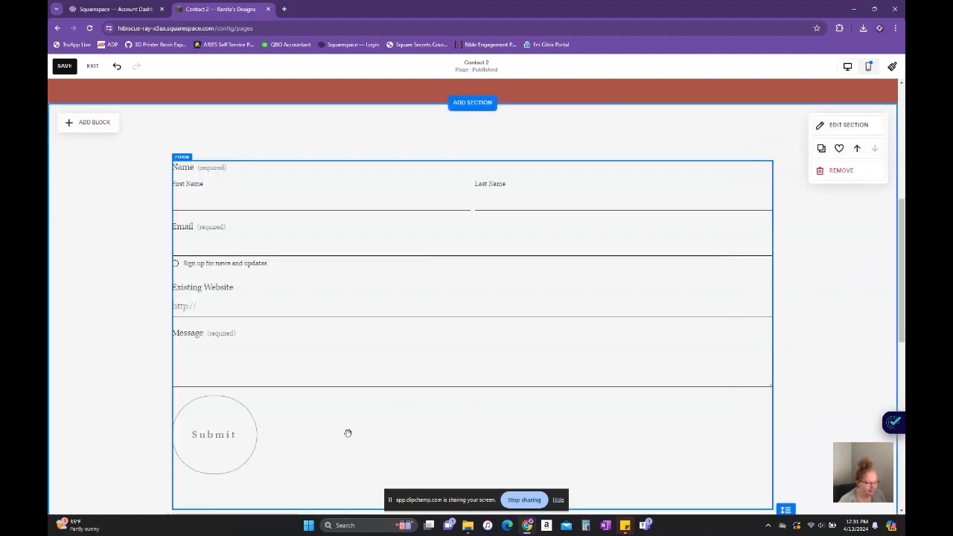
Change the contact form's submit button to the Tertiary Button style and center-align it
click(389, 439)
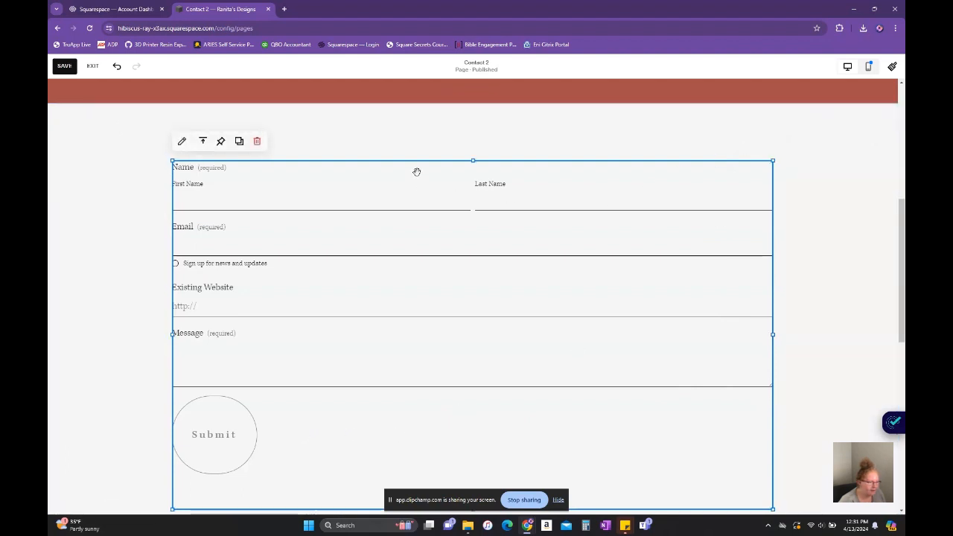
click(182, 140)
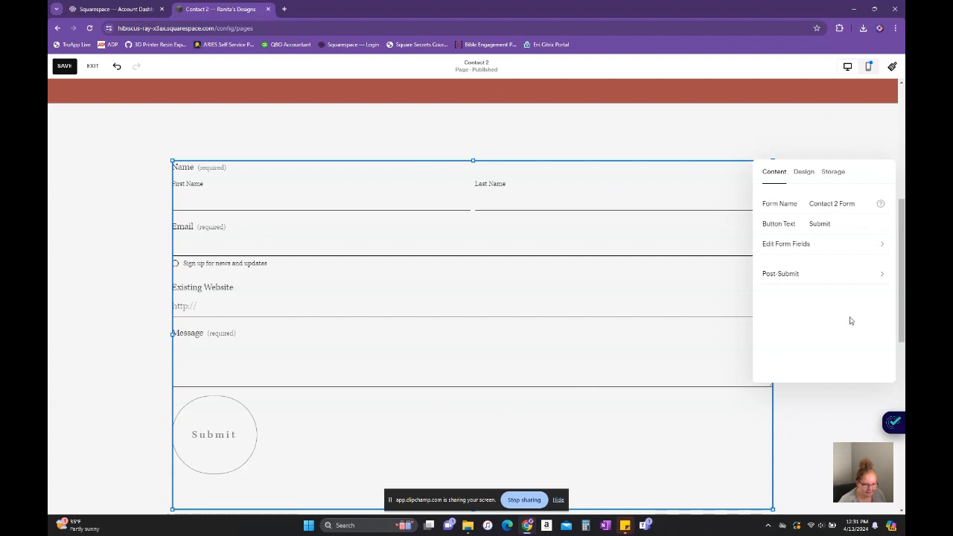
click(808, 174)
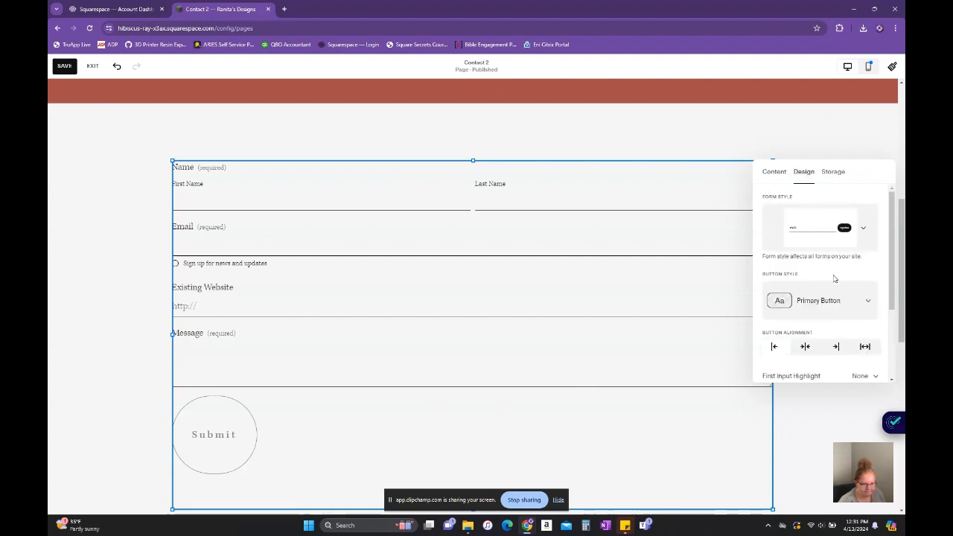
click(838, 307)
click(842, 358)
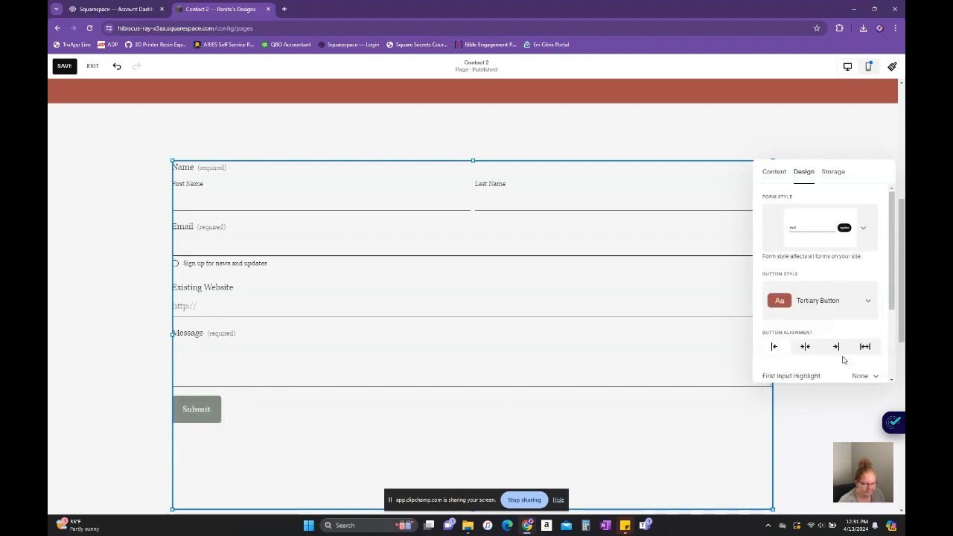
click(803, 348)
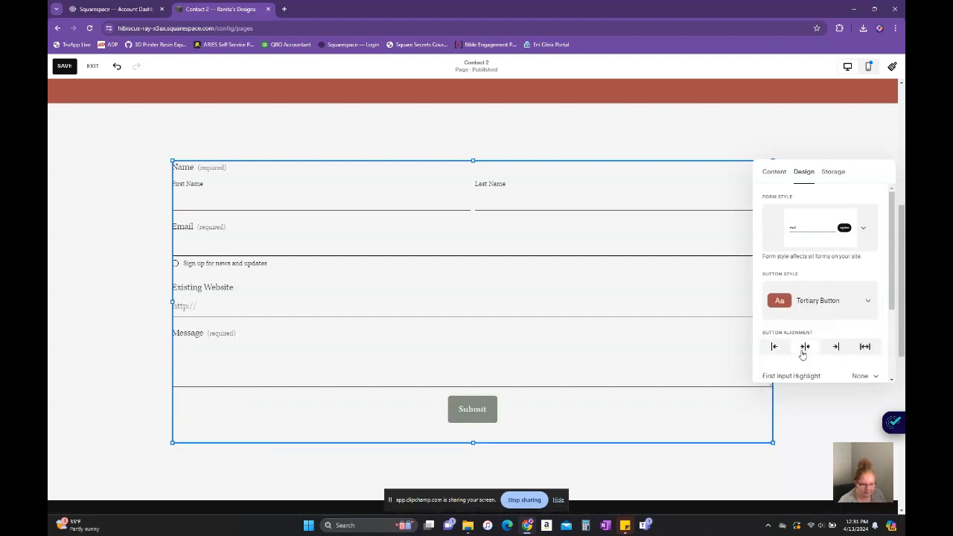
scroll(802, 354, down, 2)
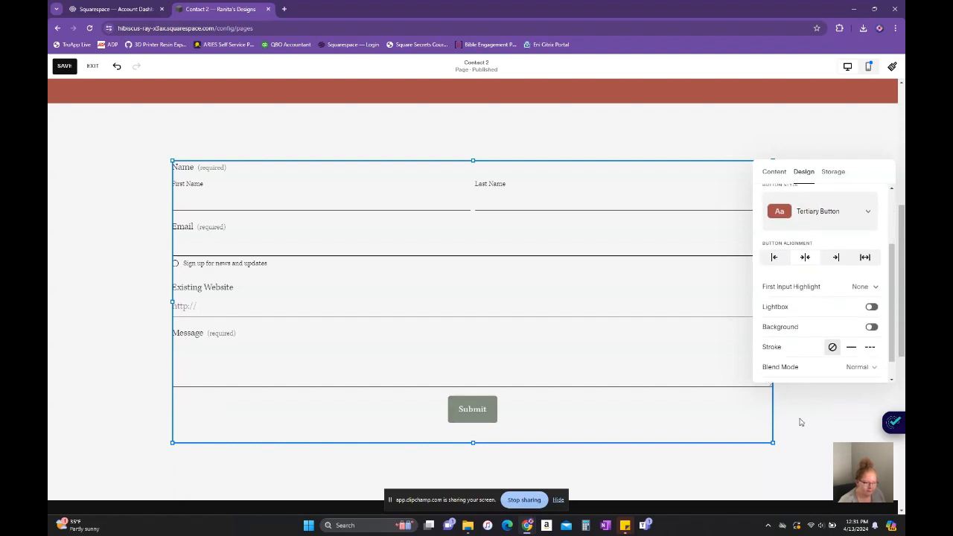
click(822, 425)
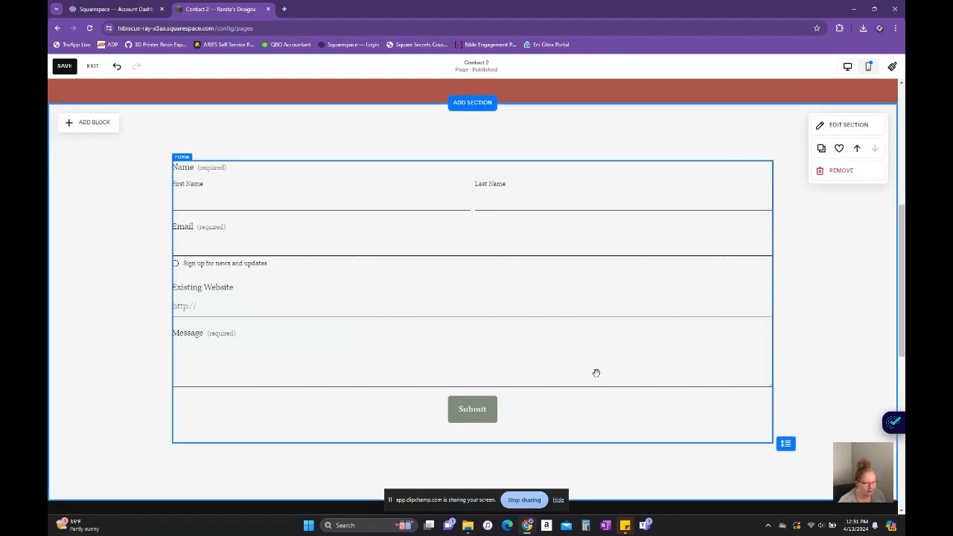
Switch the page to the mobile view and check the layout of the image, accordion and contact form
click(870, 67)
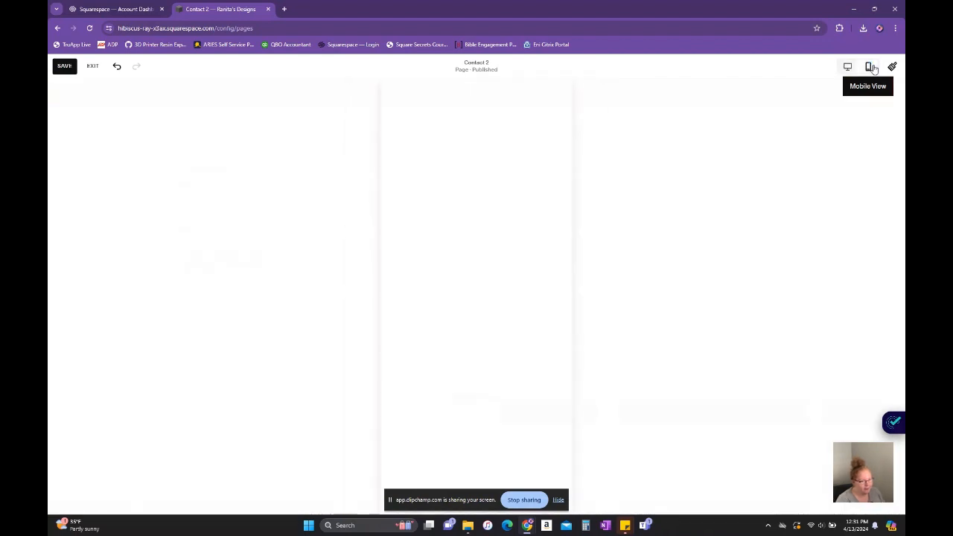
scroll(496, 228, up, 2)
scroll(498, 231, up, 3)
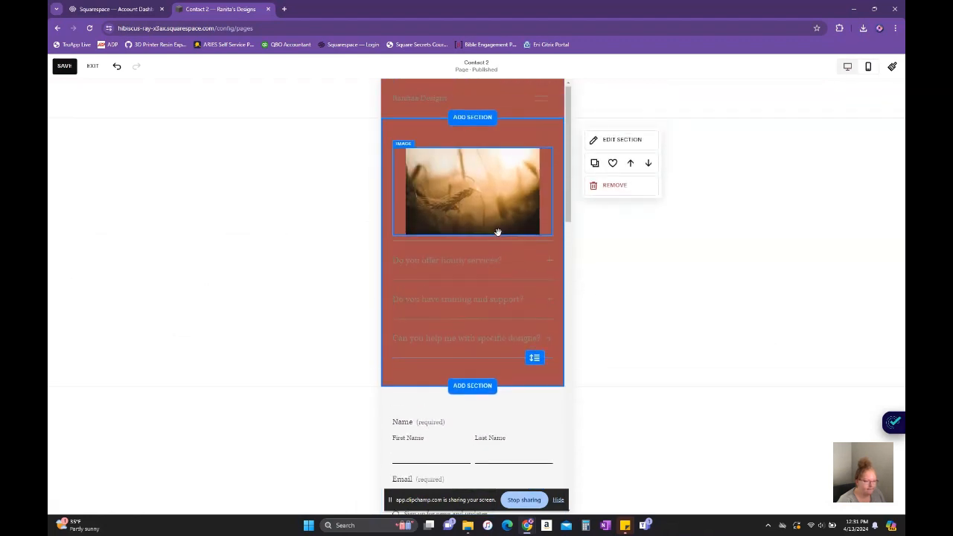
scroll(498, 238, down, 2)
scroll(498, 235, down, 5)
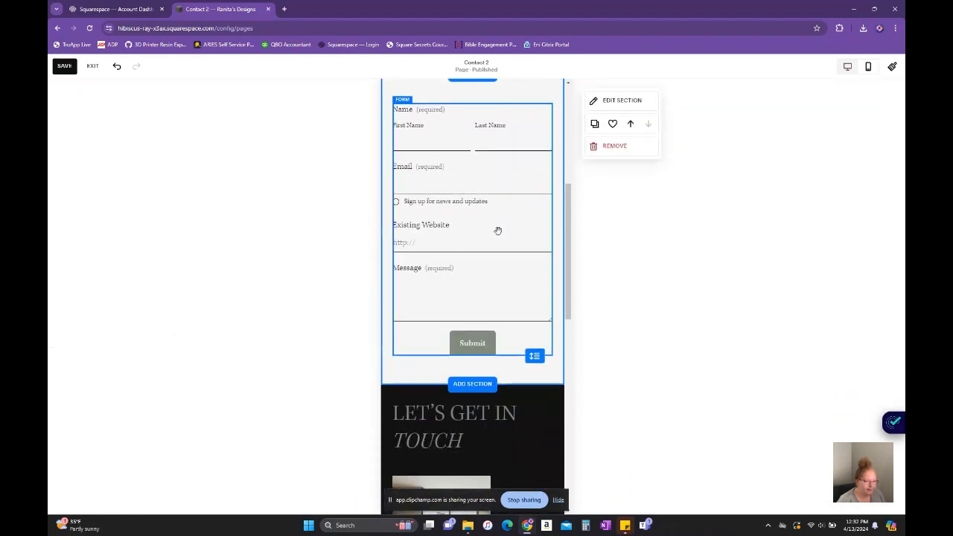
Check the footer in the mobile view, return to the desktop view and look over the page down to its footer
scroll(498, 235, down, 3)
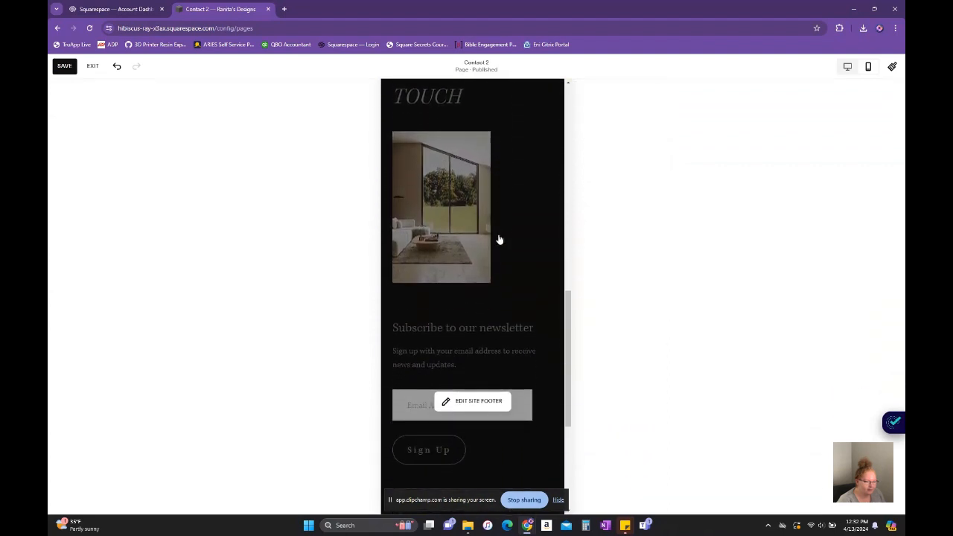
scroll(499, 288, up, 1)
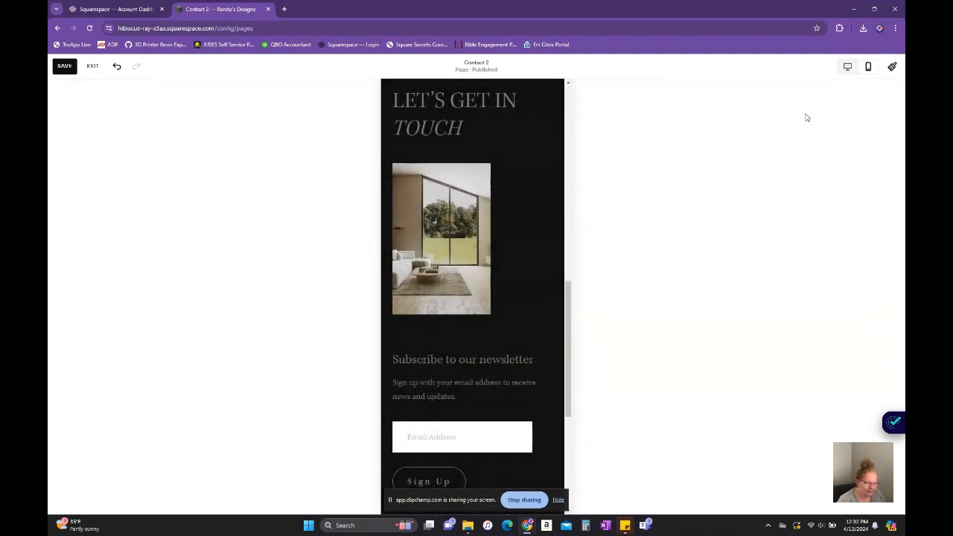
click(848, 67)
scroll(441, 306, down, 9)
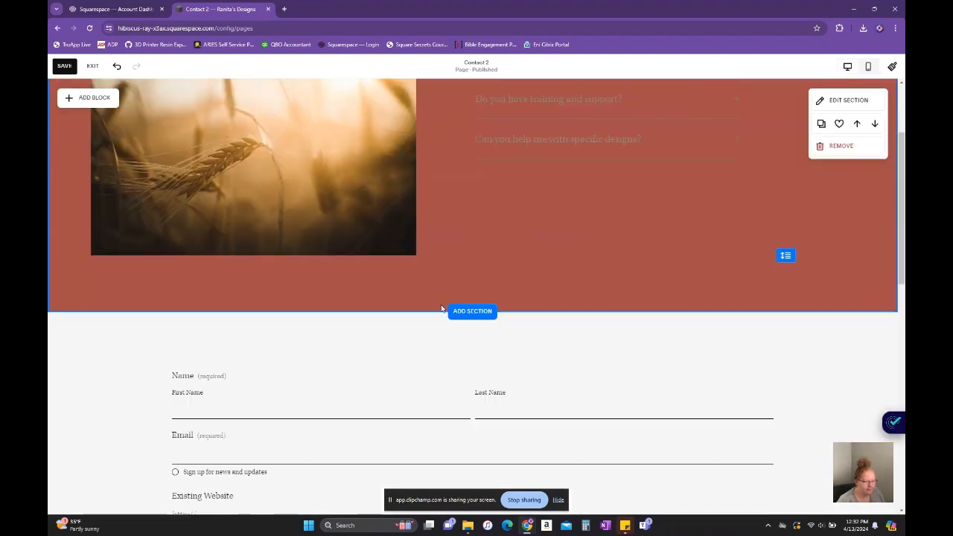
scroll(328, 290, down, 1)
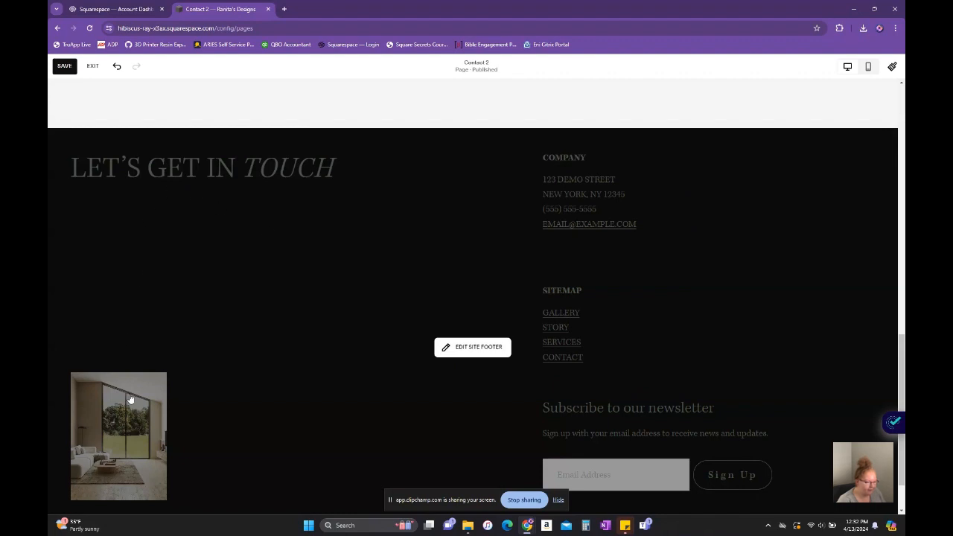
click(557, 501)
scroll(514, 447, down, 1)
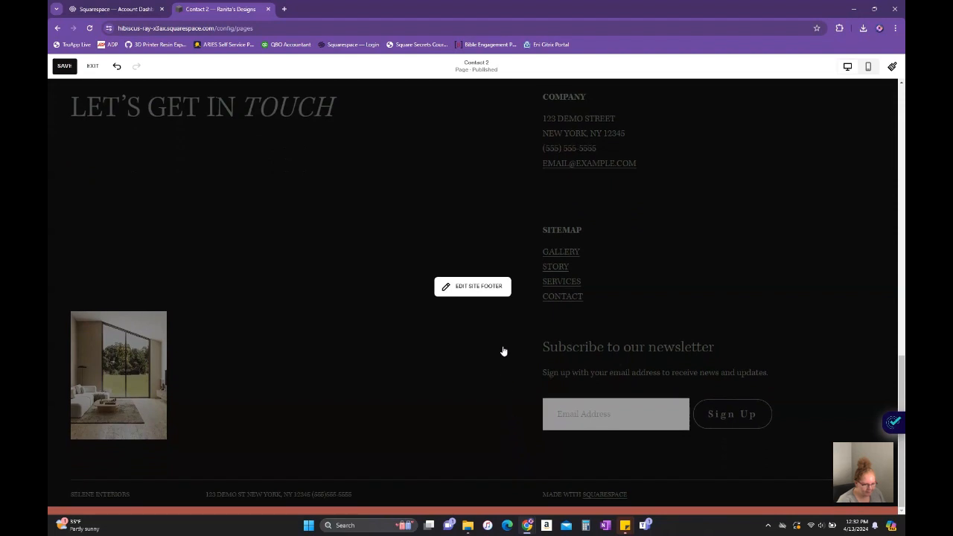
Open the site footer for editing and resize the LET'S GET IN TOUCH text block to fit tightly around one line of text
click(493, 290)
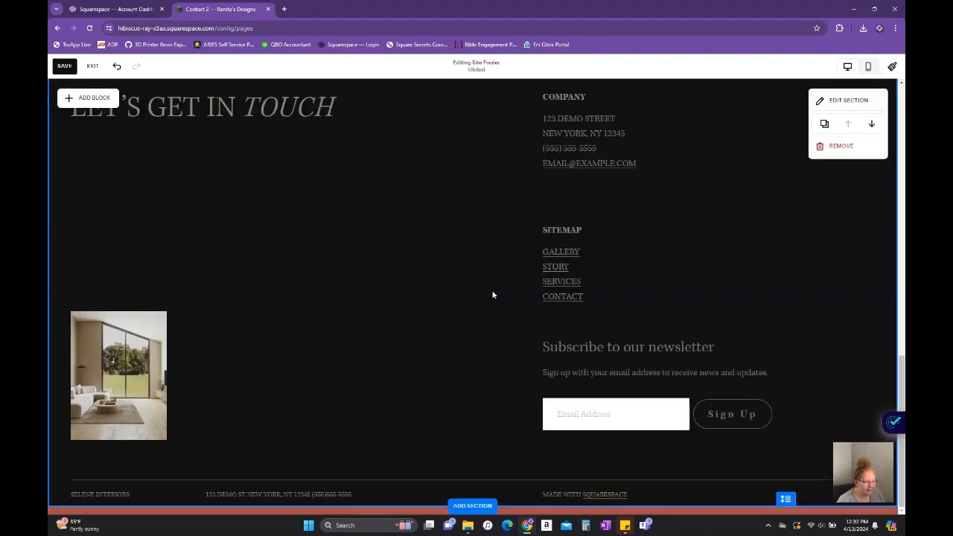
scroll(485, 289, up, 3)
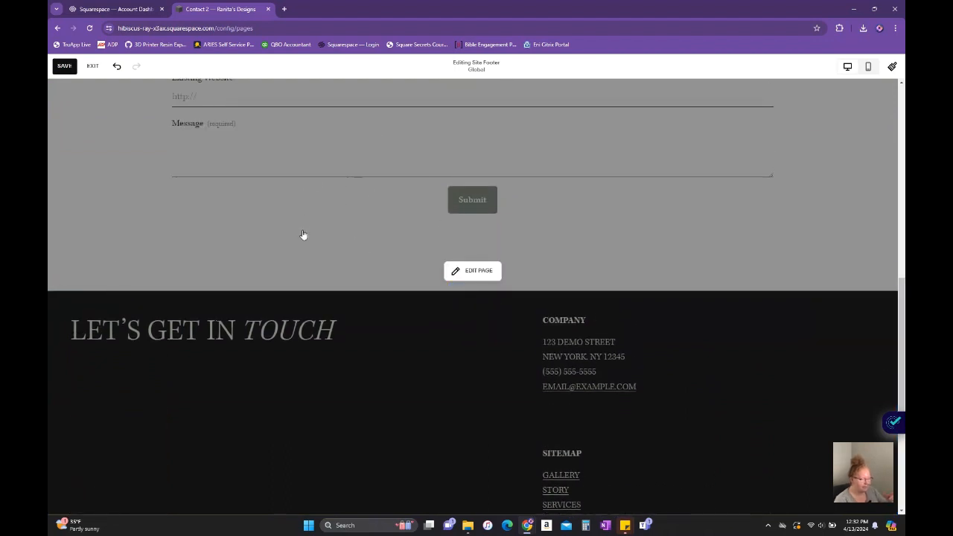
scroll(304, 306, down, 2)
click(301, 303)
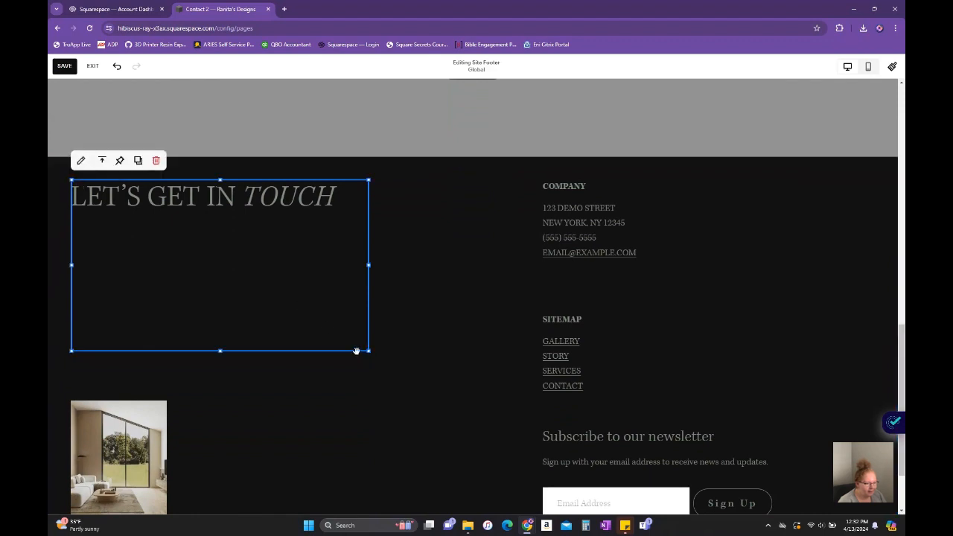
drag(370, 355, 232, 280)
drag(165, 283, 165, 254)
drag(269, 222, 456, 224)
Enlarge the footer image to fill the space beneath the LET'S GET IN TOUCH heading, and save the footer changes
scroll(325, 405, down, 2)
click(156, 342)
drag(166, 312, 392, 166)
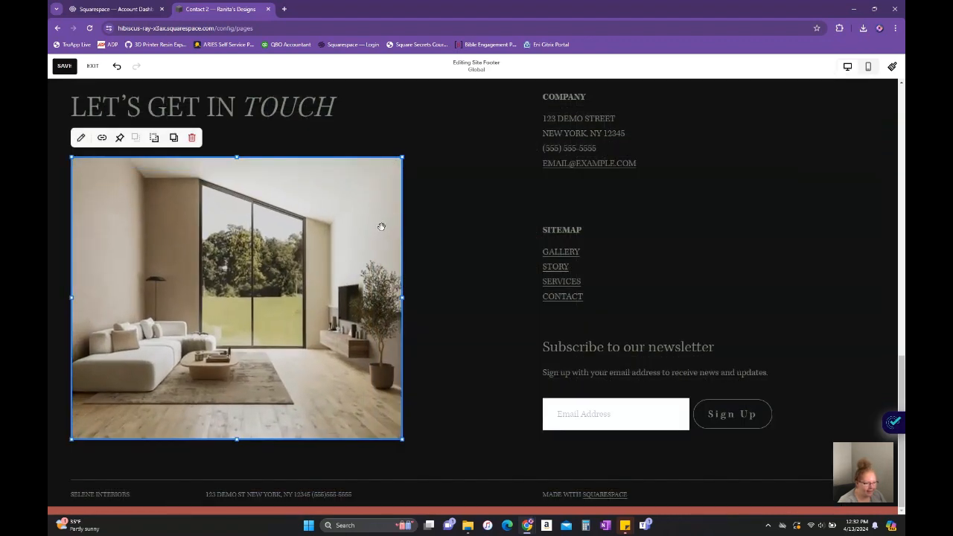
click(454, 240)
scroll(335, 216, up, 2)
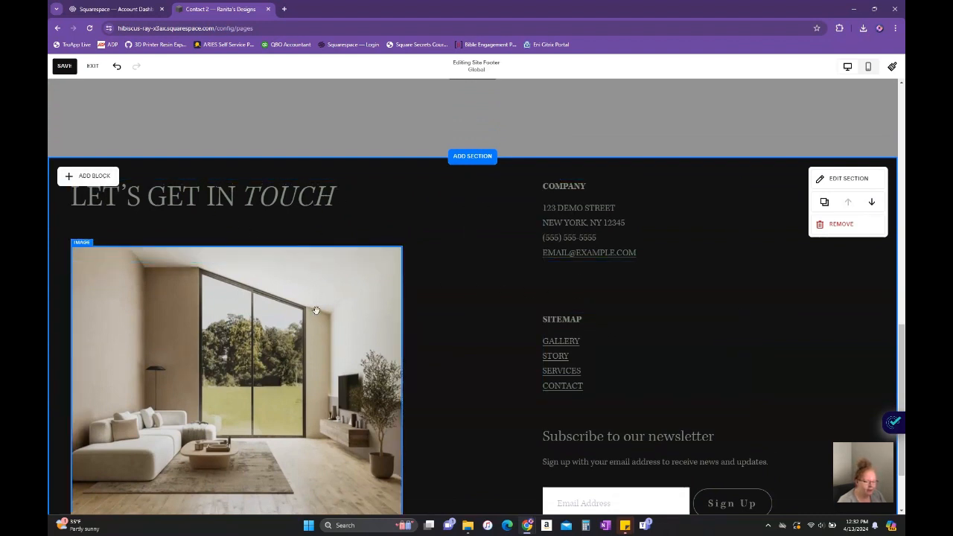
scroll(373, 356, down, 1)
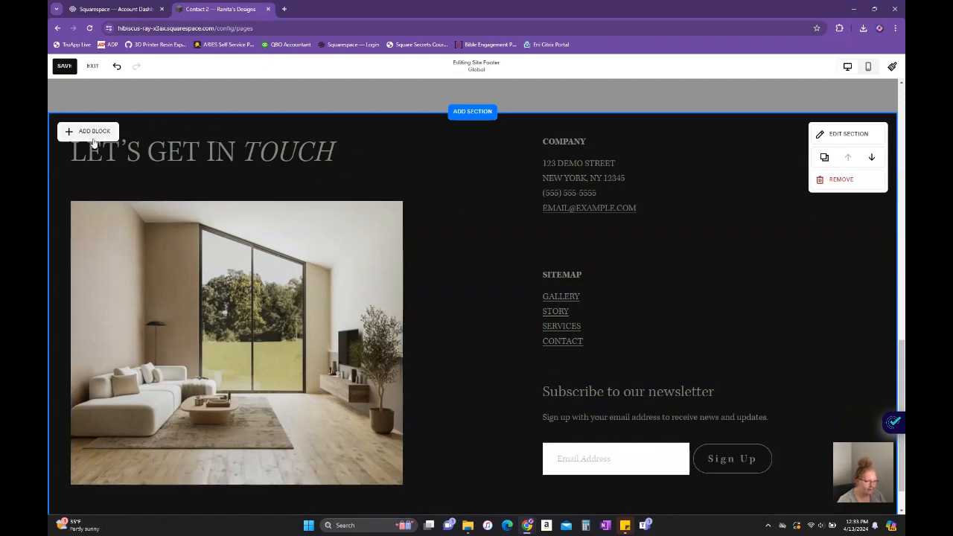
click(61, 66)
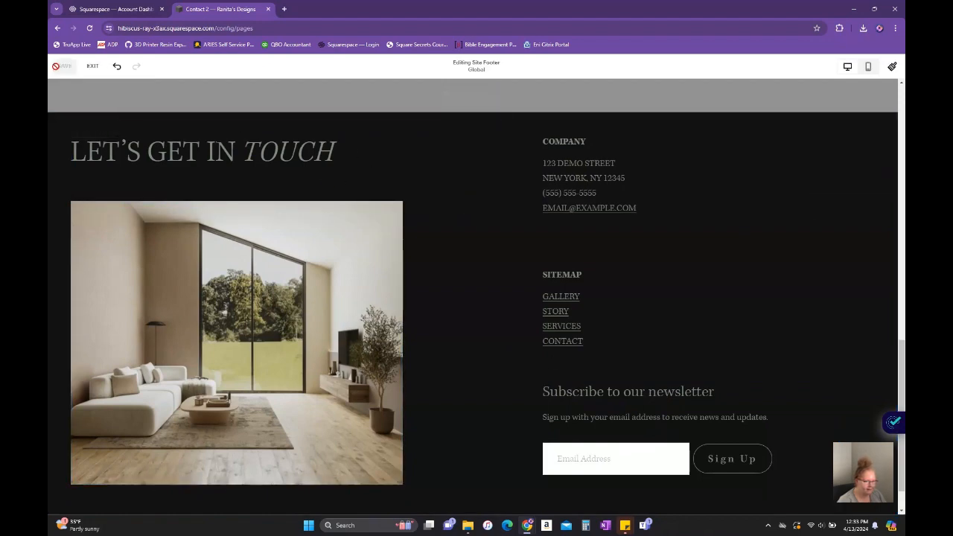
scroll(439, 279, up, 2)
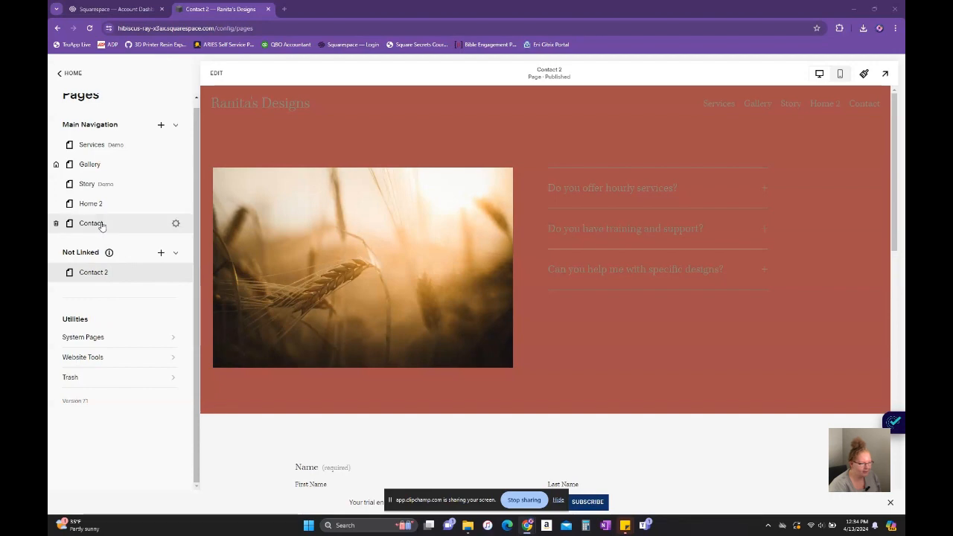
Delete the old Contact page and move Contact 2 from Not Linked to the end of the main navigation
click(57, 223)
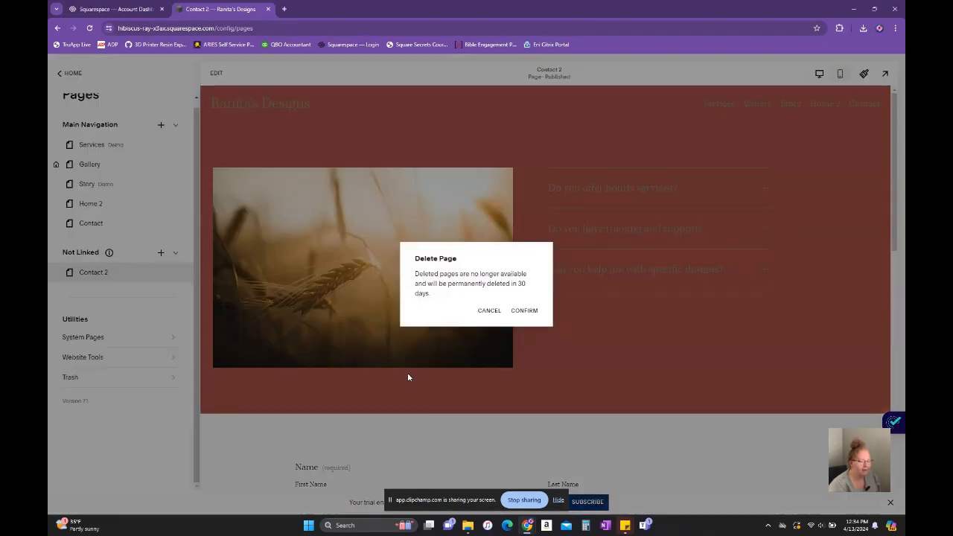
click(525, 311)
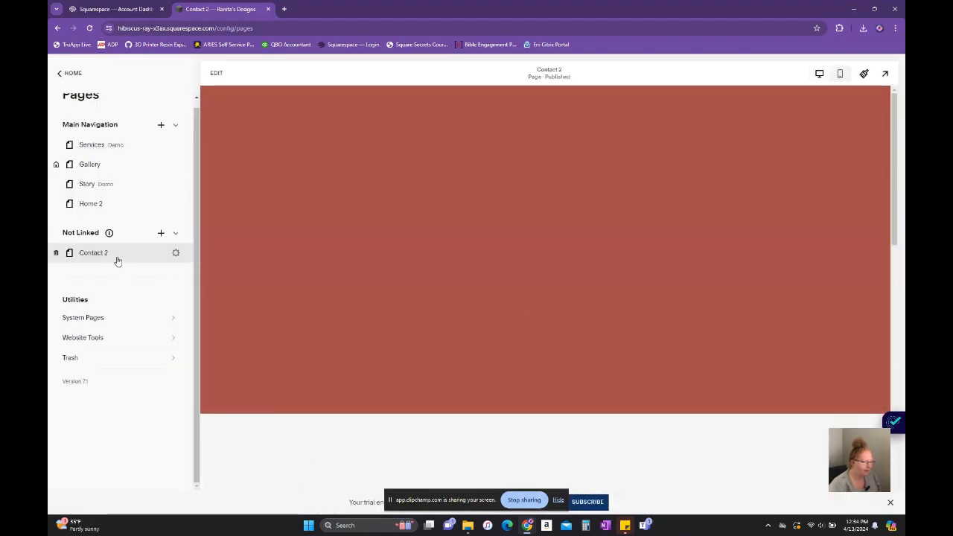
drag(81, 255, 96, 224)
Preview the Home 2 page at full size, look over its sections and return to the page list
click(103, 202)
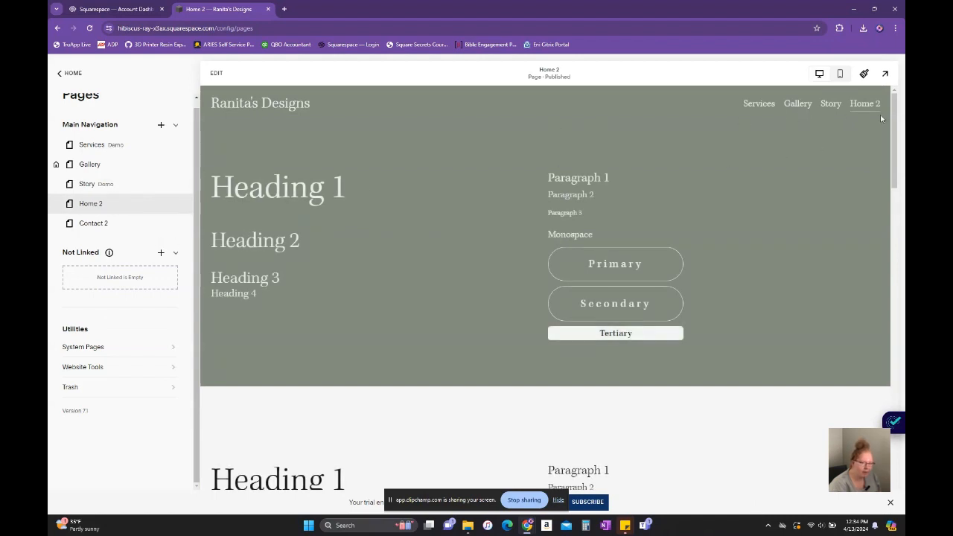
click(884, 74)
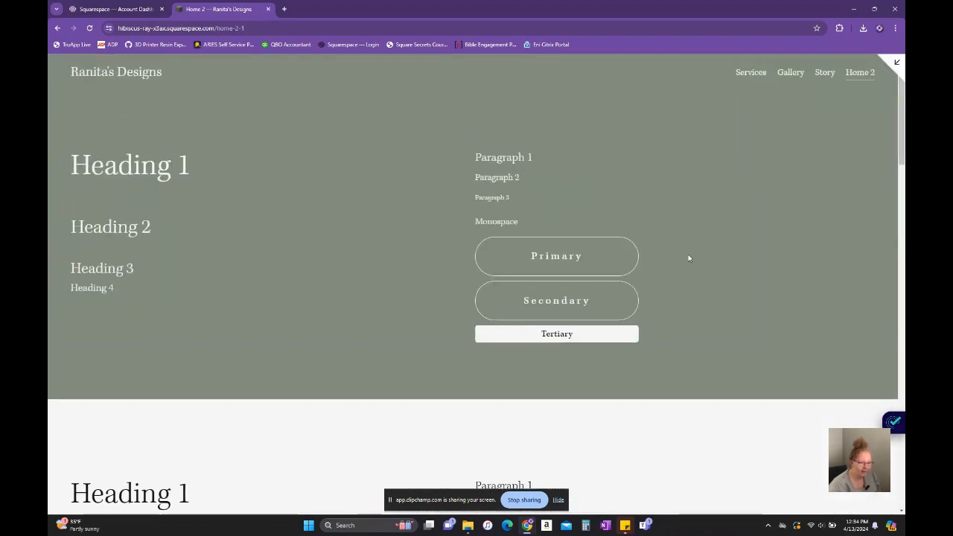
scroll(689, 257, down, 3)
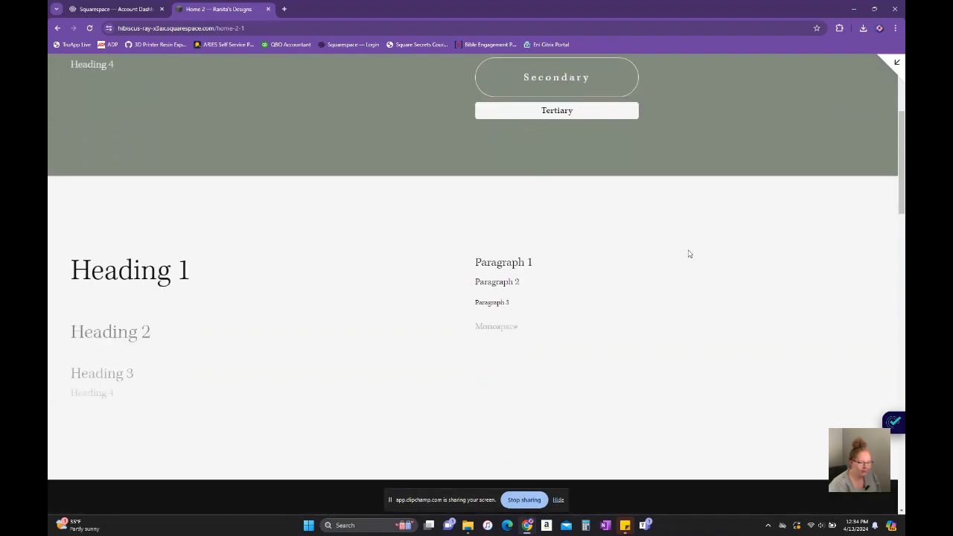
scroll(687, 251, up, 3)
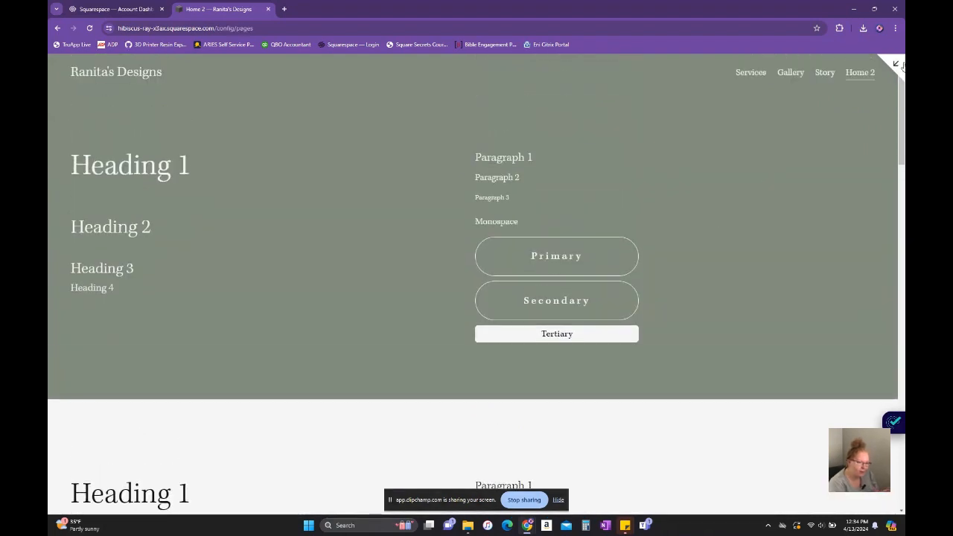
click(897, 63)
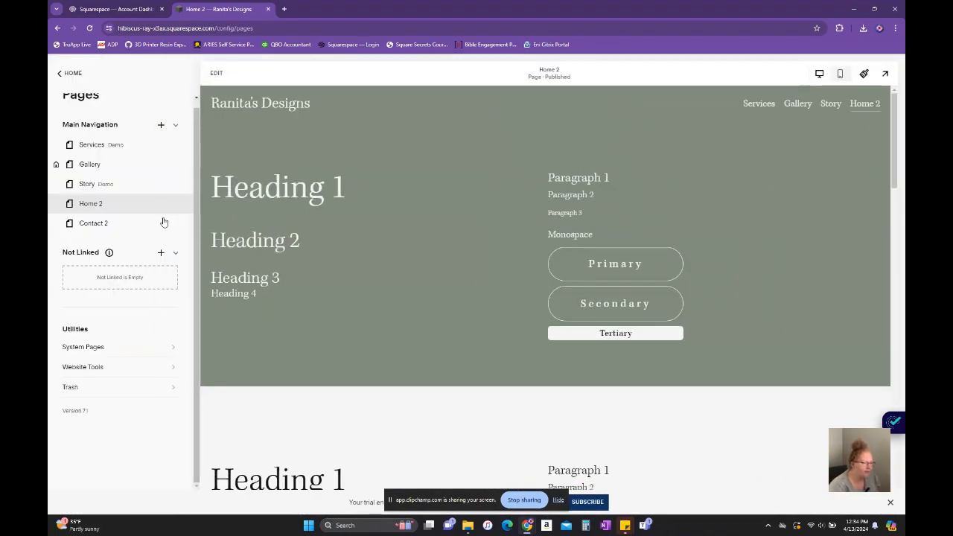
Move Contact 2 directly below Services, set its page and navigation titles to Contact and its URL slug to /contact, and save the settings
drag(109, 227, 104, 177)
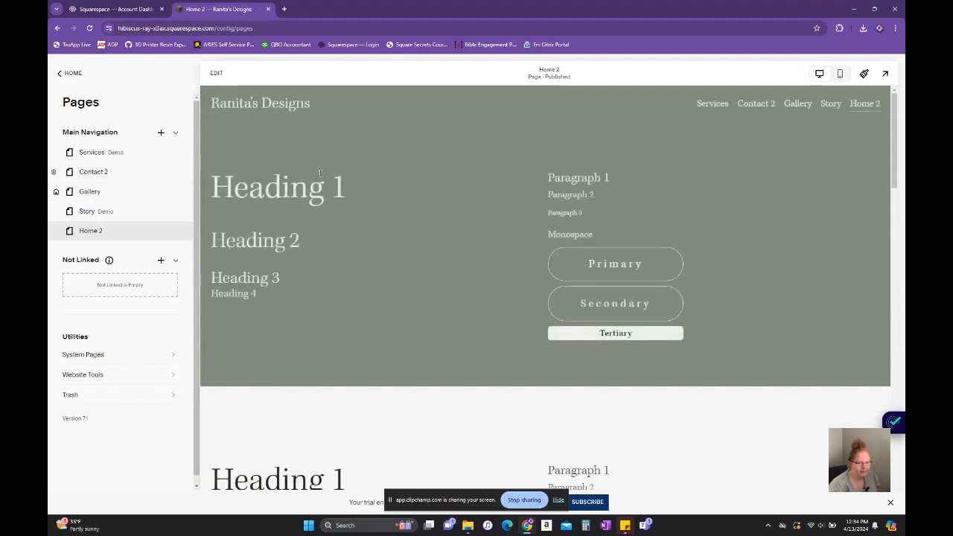
click(176, 173)
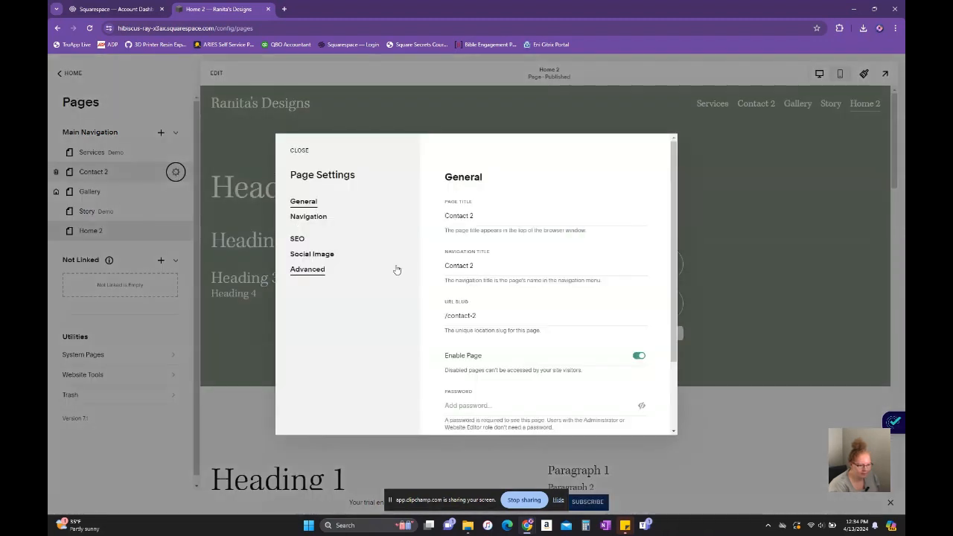
click(490, 265)
key(BackSpace)
click(490, 212)
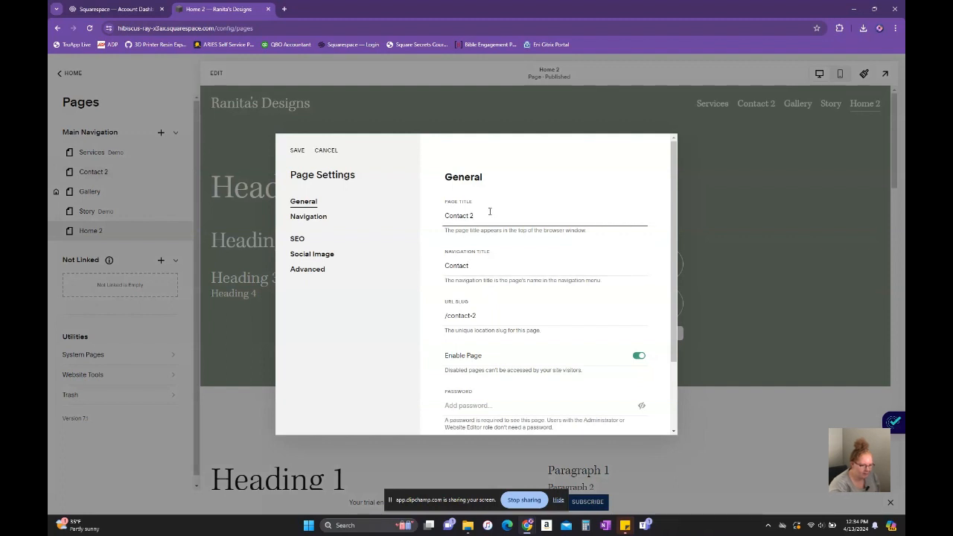
click(491, 315)
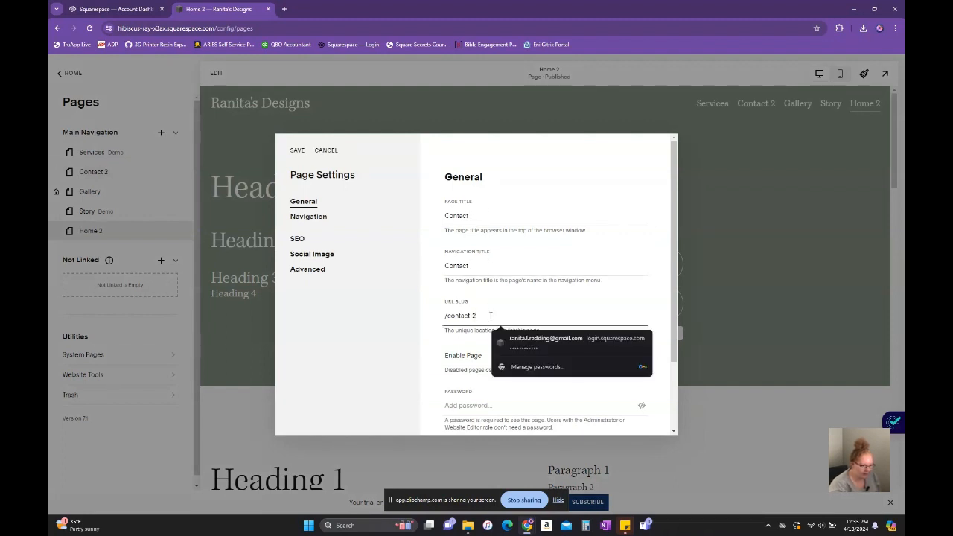
key(BackSpace)
key(BackSpace)
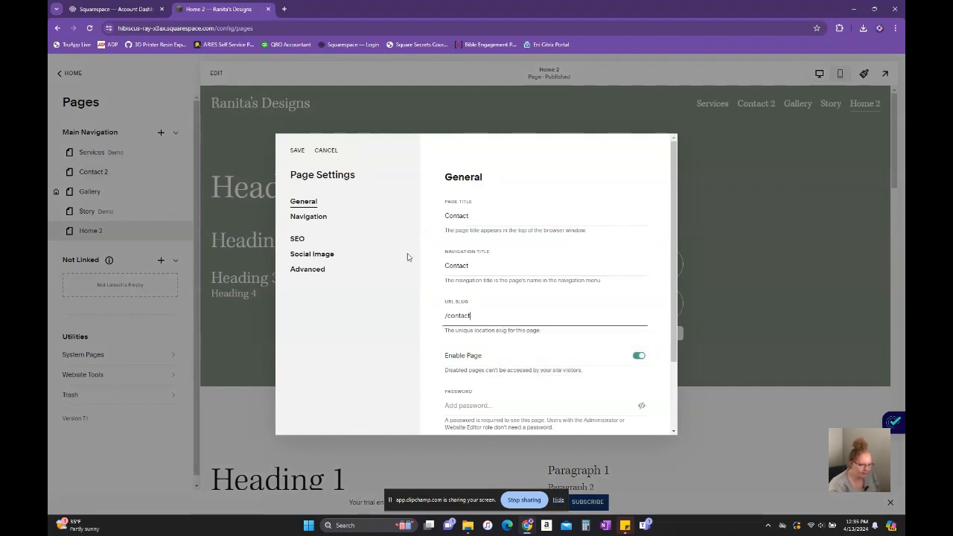
click(300, 152)
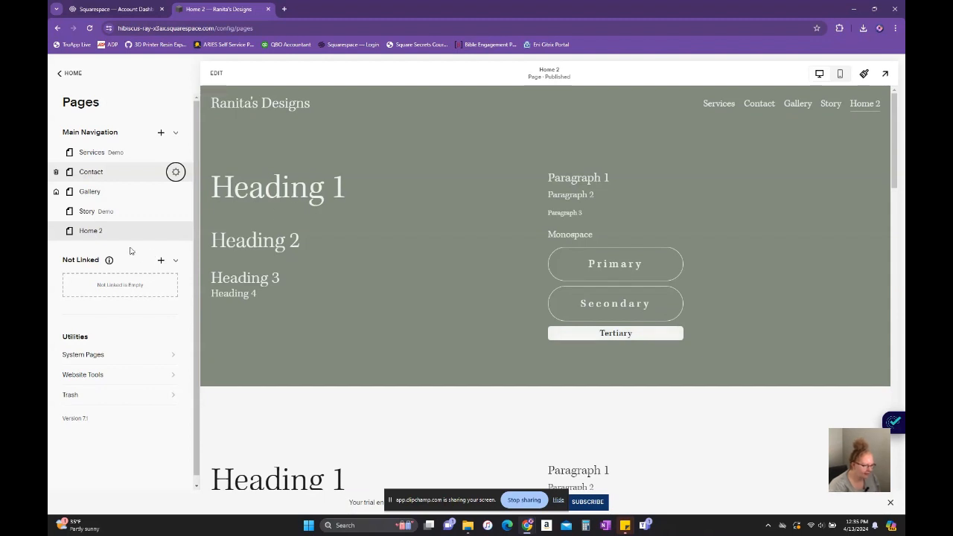
Save the green top section of the Home 2 page as a reusable section and exit the page editor
click(216, 72)
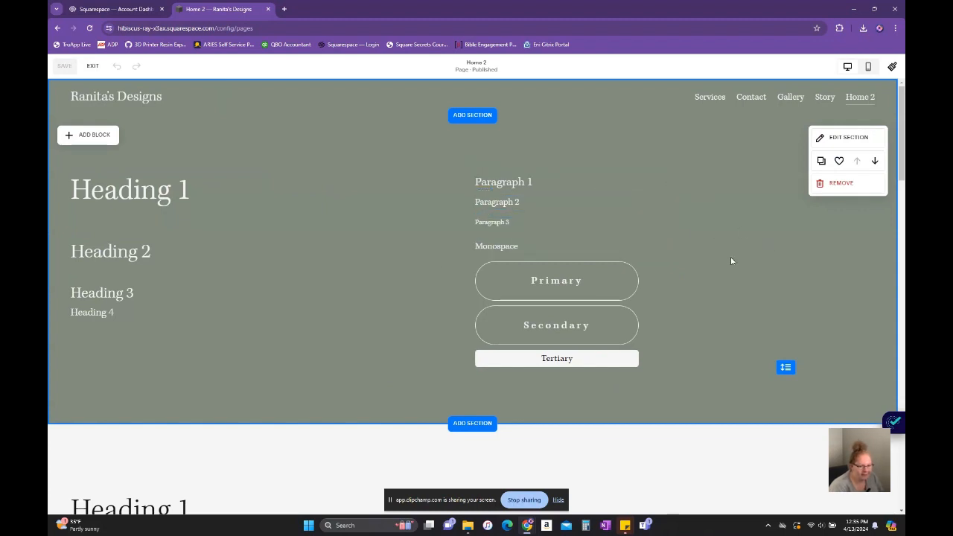
click(837, 162)
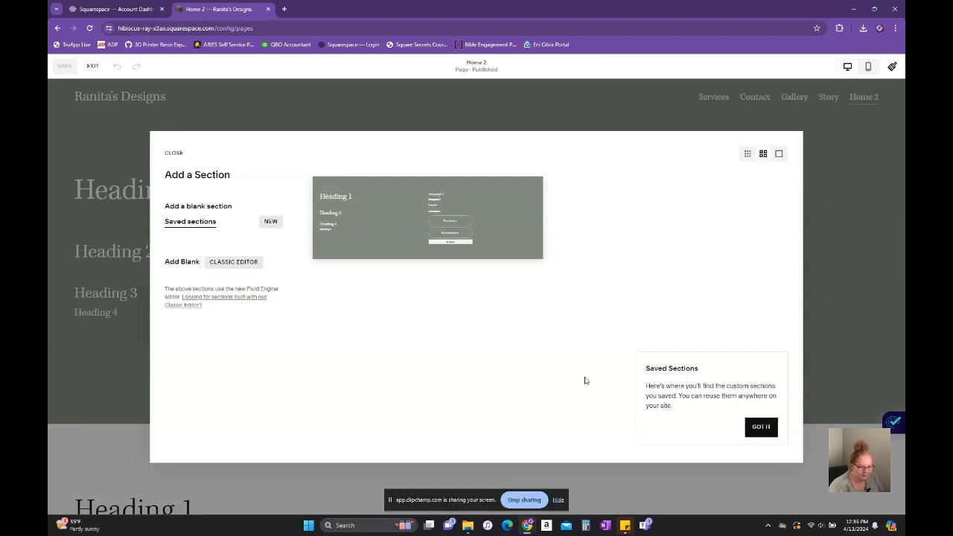
click(761, 429)
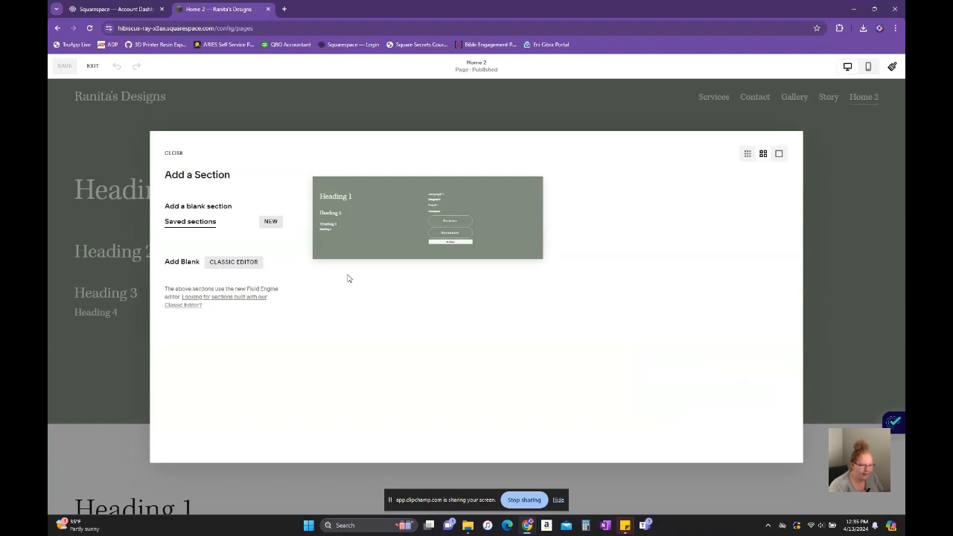
click(173, 153)
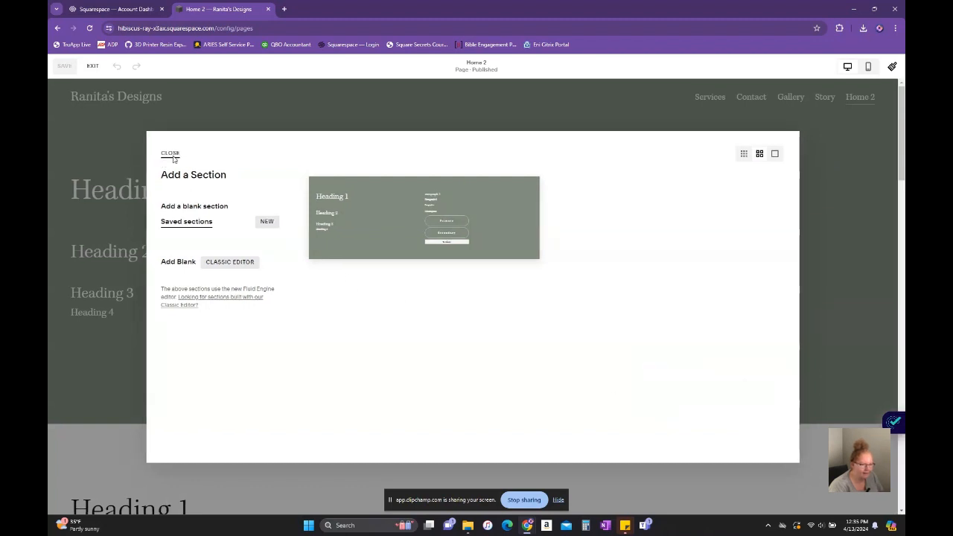
click(95, 66)
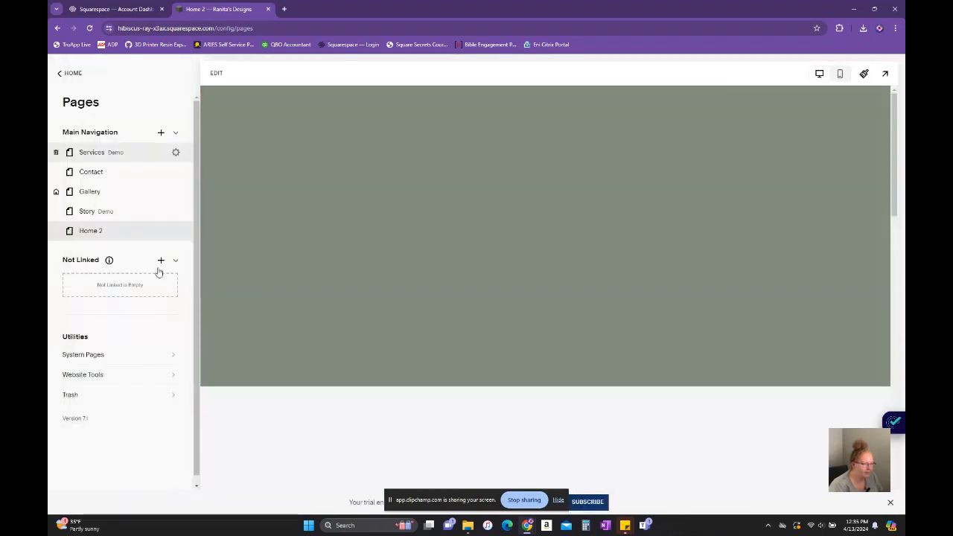
Create a blank page in the Not Linked area, keeping the title New Page
click(161, 261)
click(238, 157)
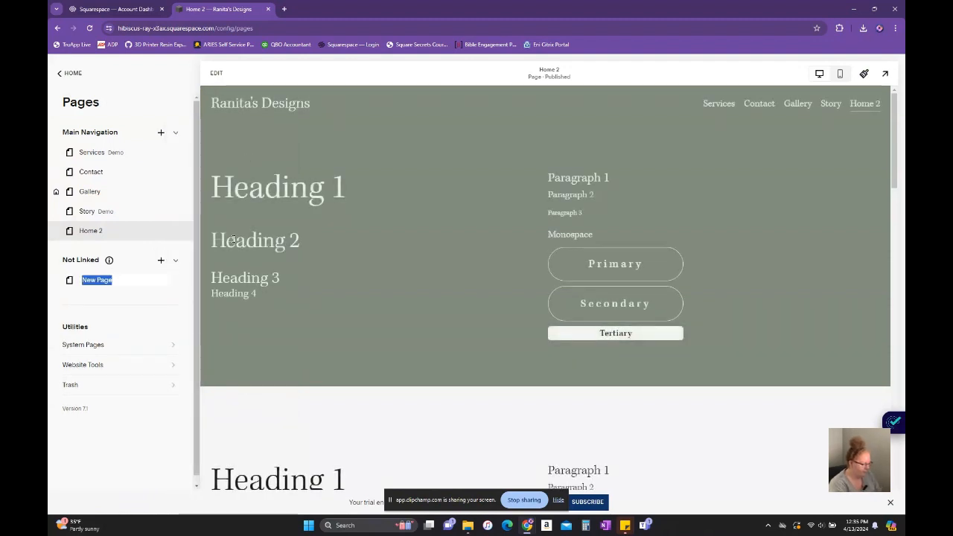
key(Return)
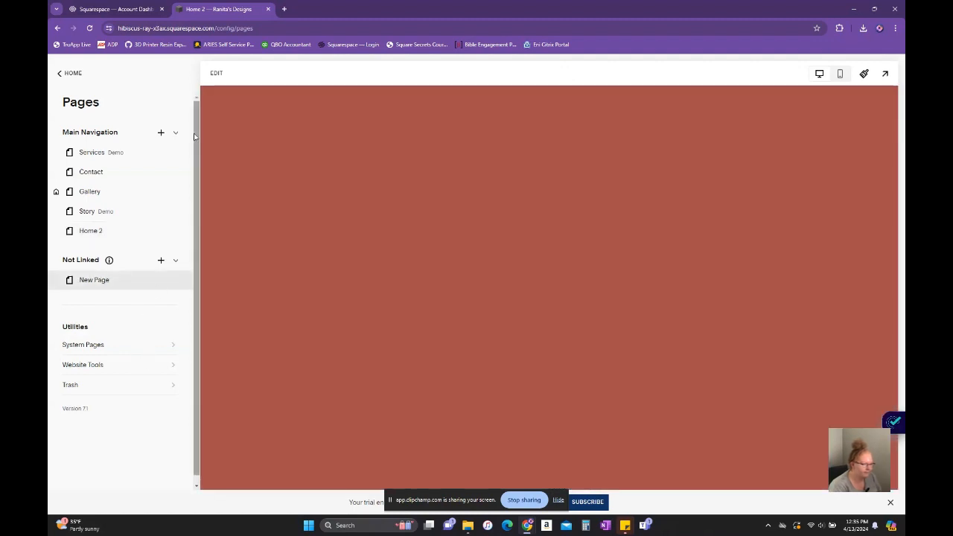
Insert the saved green headings-and-buttons section into New Page and save the page
click(214, 74)
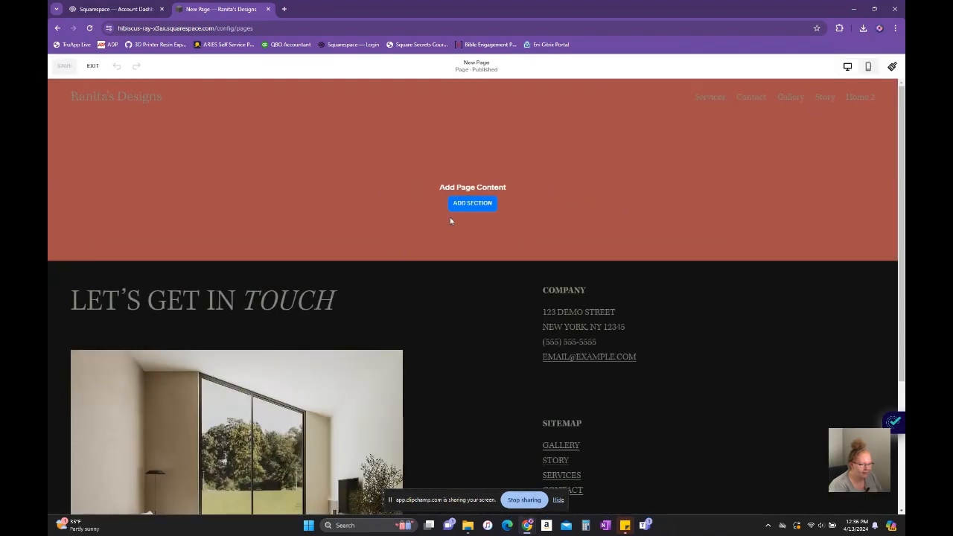
click(471, 204)
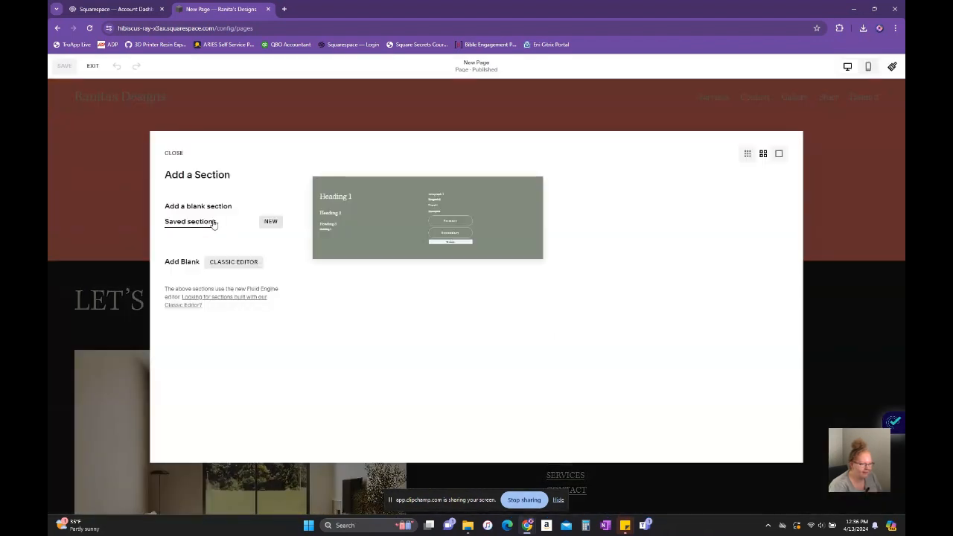
click(387, 222)
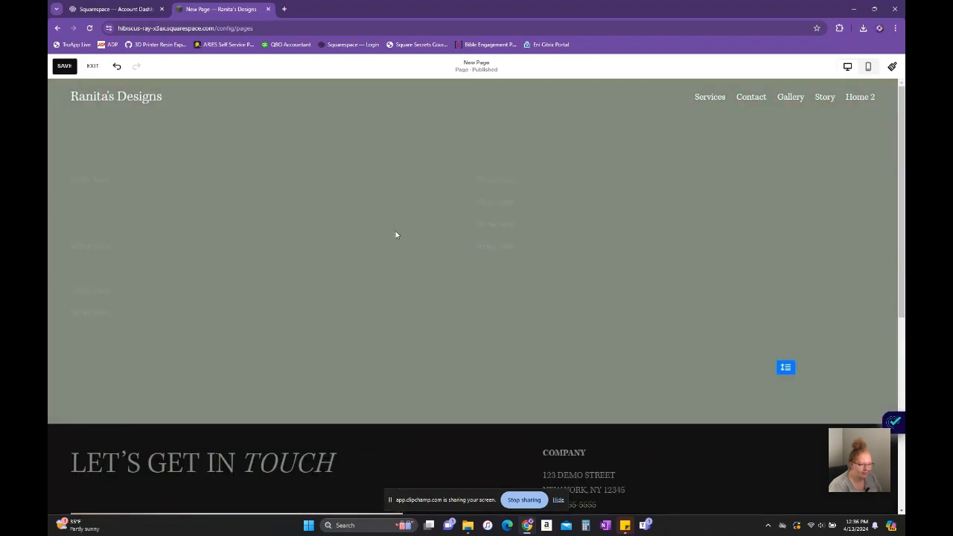
scroll(414, 246, down, 3)
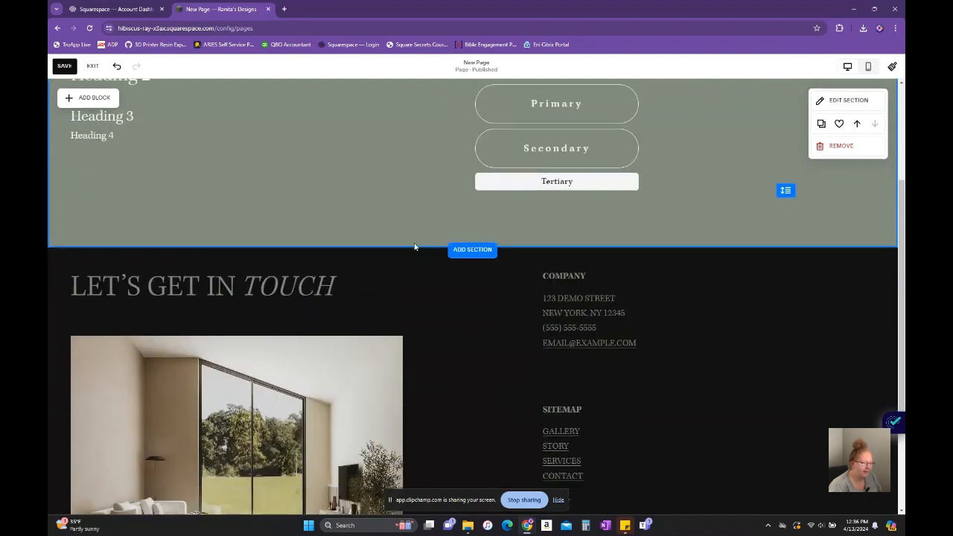
scroll(414, 247, up, 3)
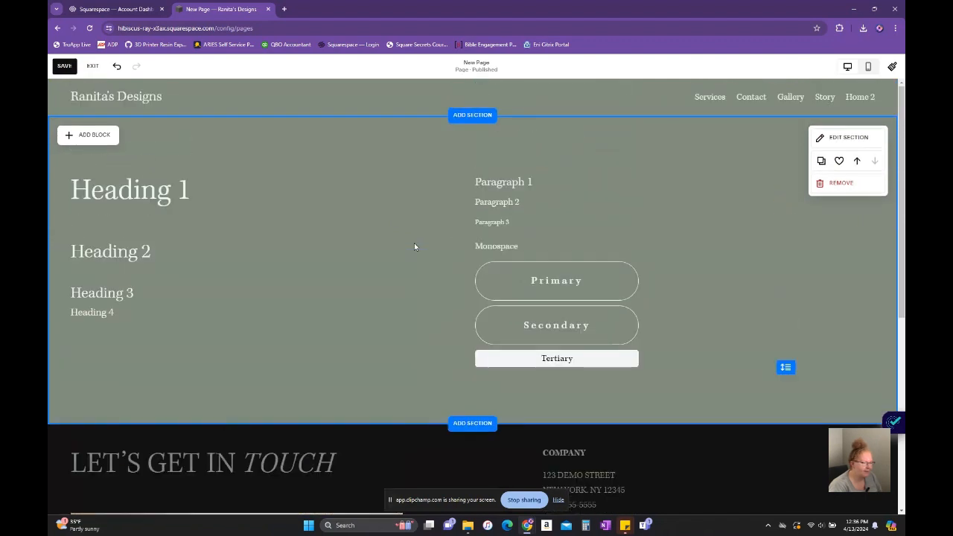
click(61, 67)
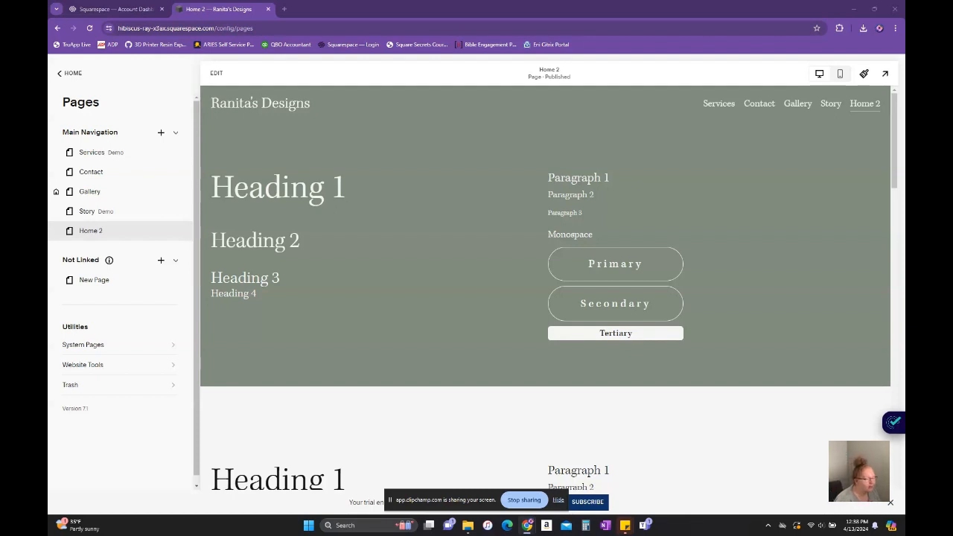
Edit the site header from the Home 2 page and enable its Social Links element
click(217, 75)
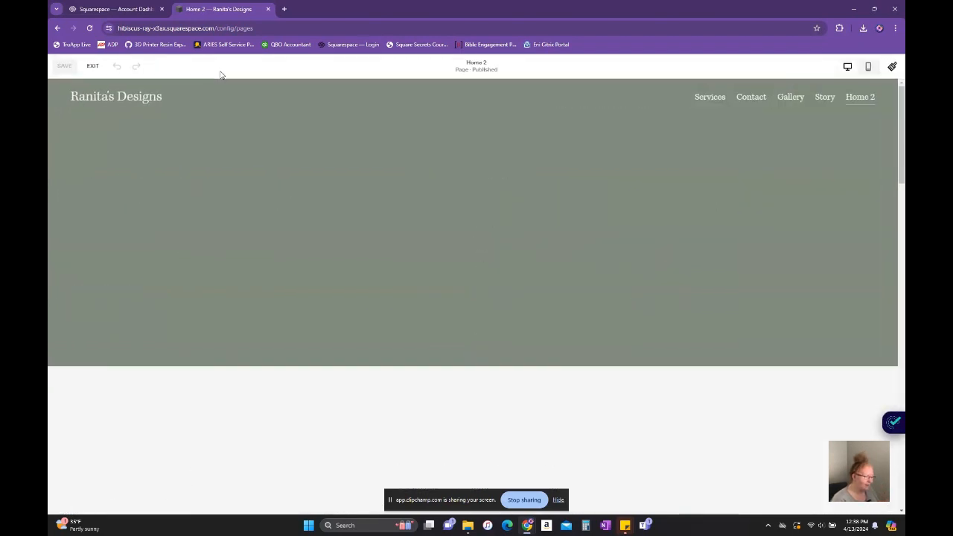
mouse_move(222, 89)
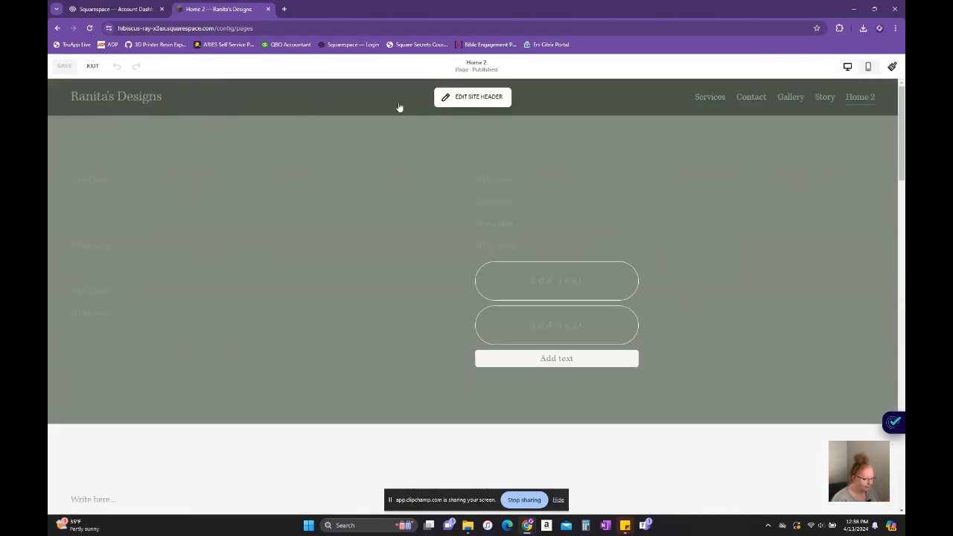
click(470, 97)
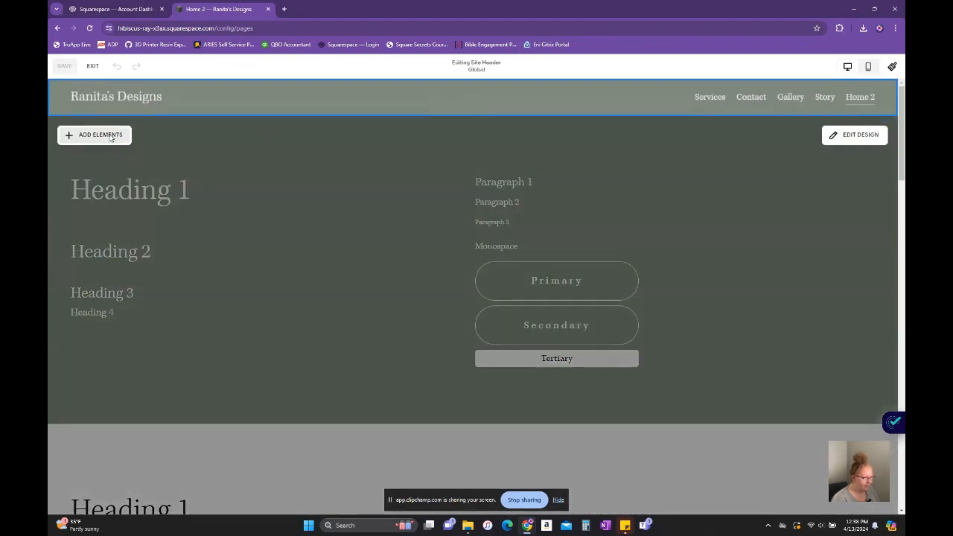
click(110, 135)
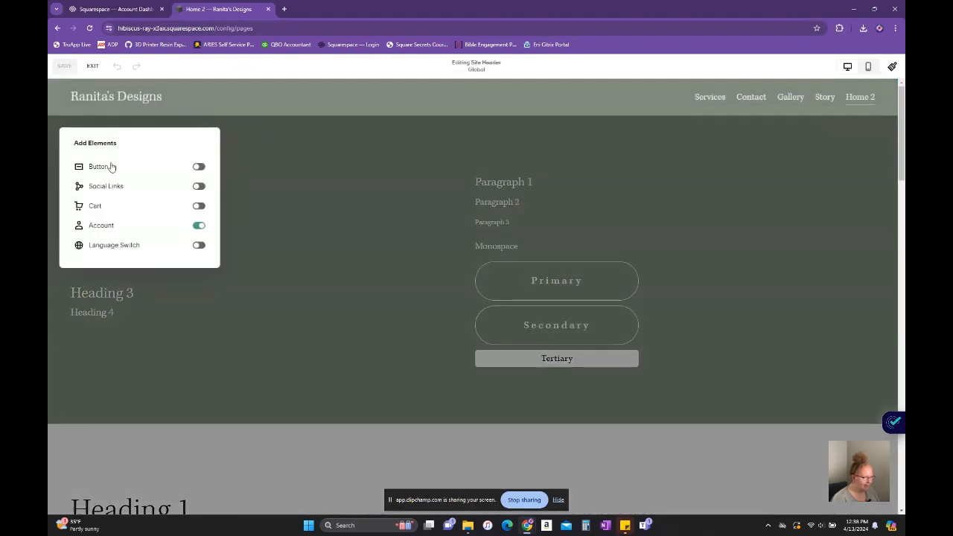
click(198, 187)
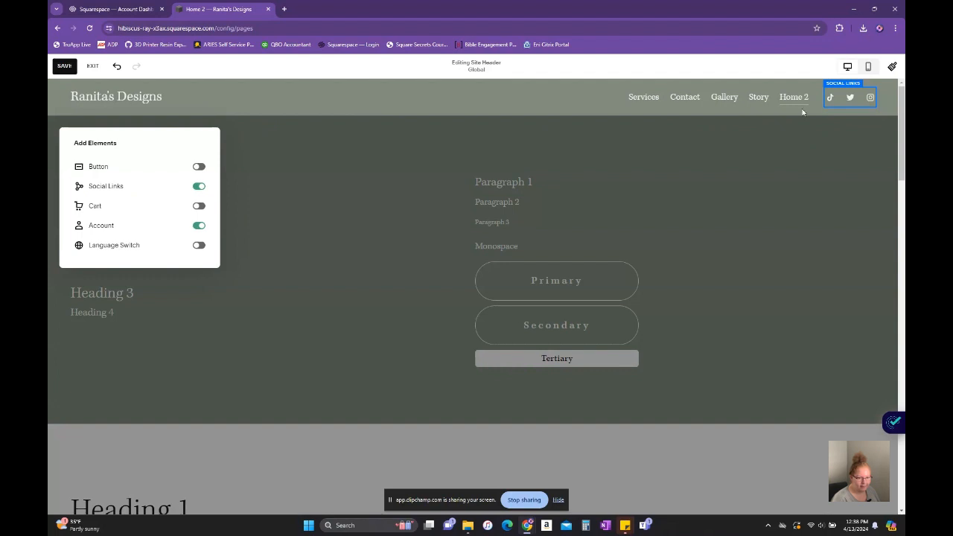
click(339, 173)
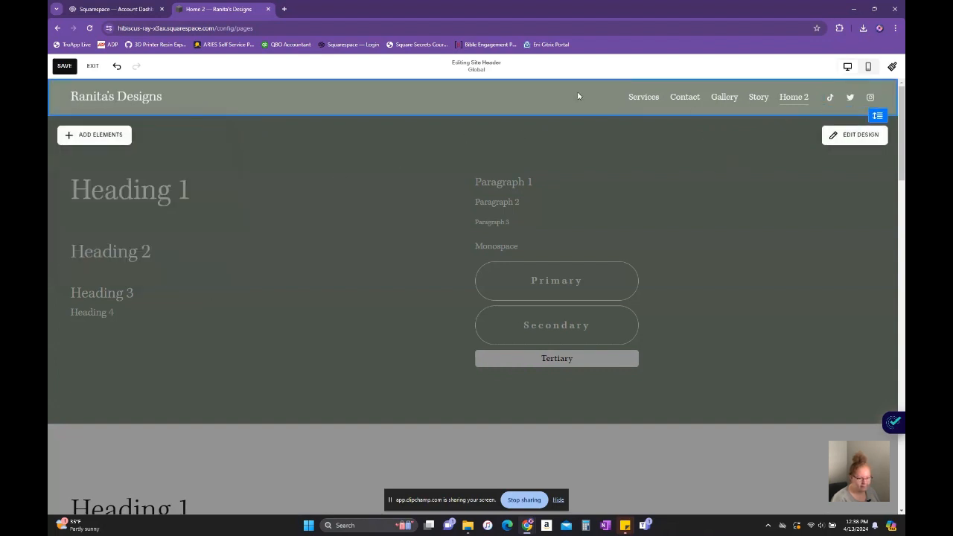
Try a 30px icon size and a square border on the header's social icons, restoring 20px and no border
click(847, 99)
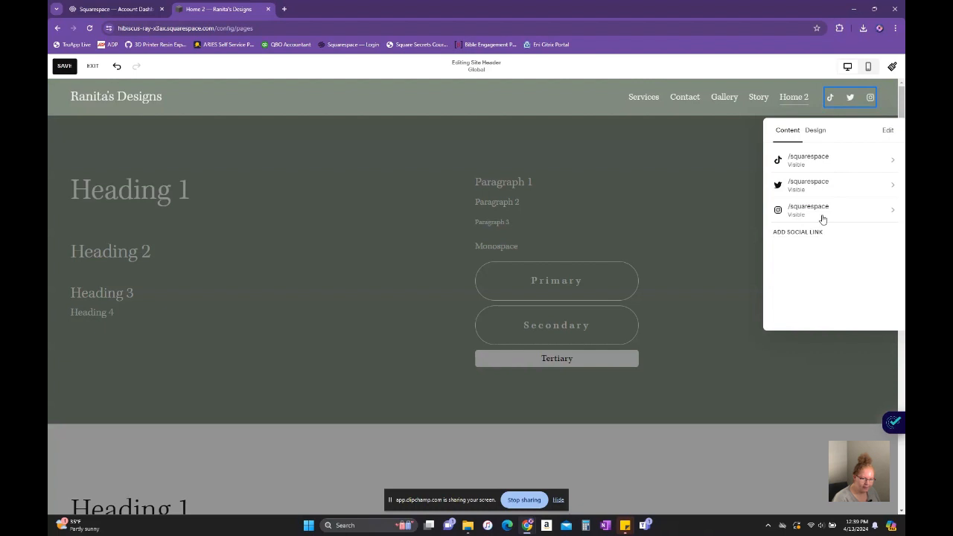
click(814, 133)
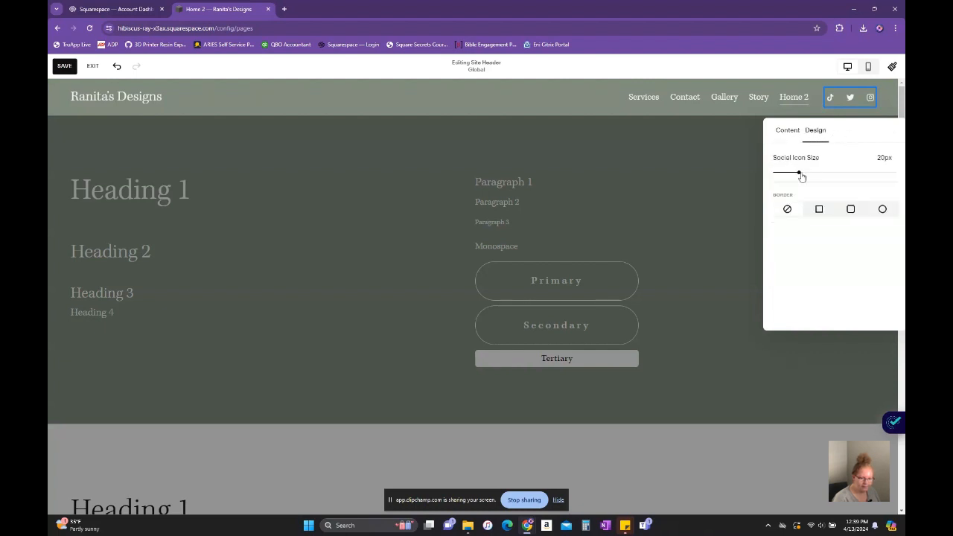
click(848, 174)
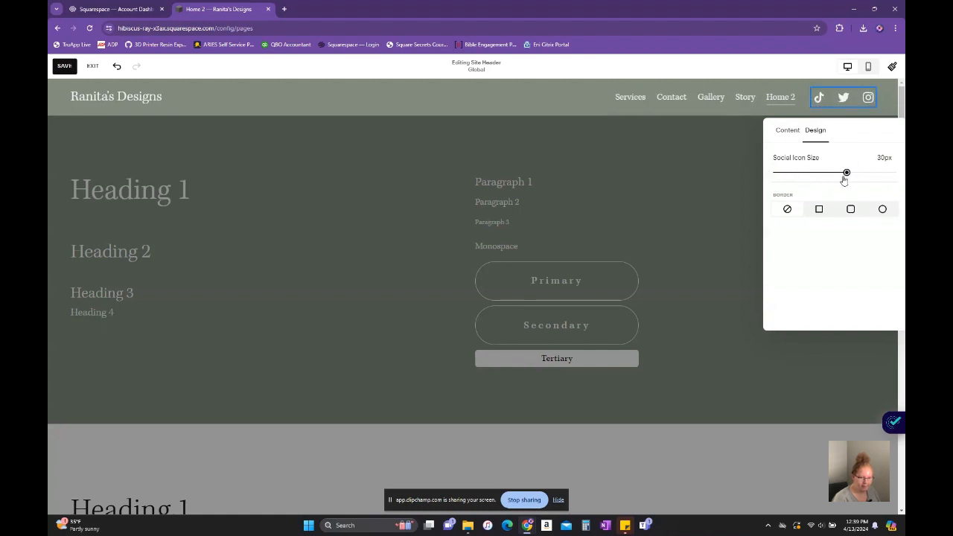
drag(845, 174, 800, 172)
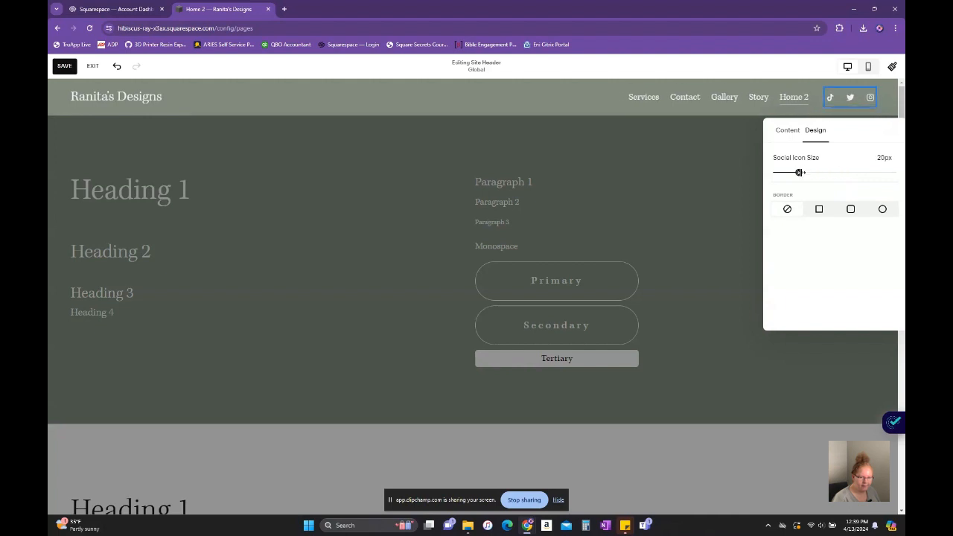
click(819, 211)
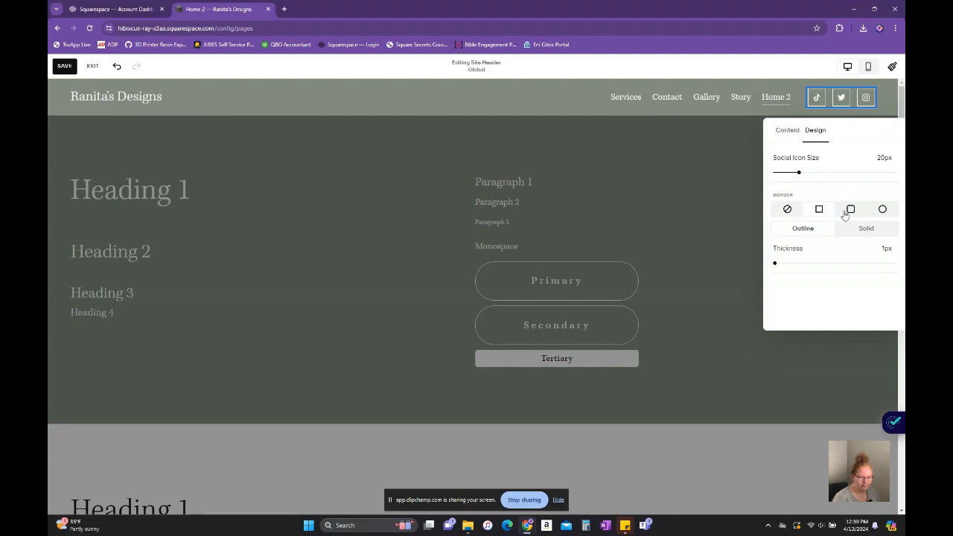
click(786, 212)
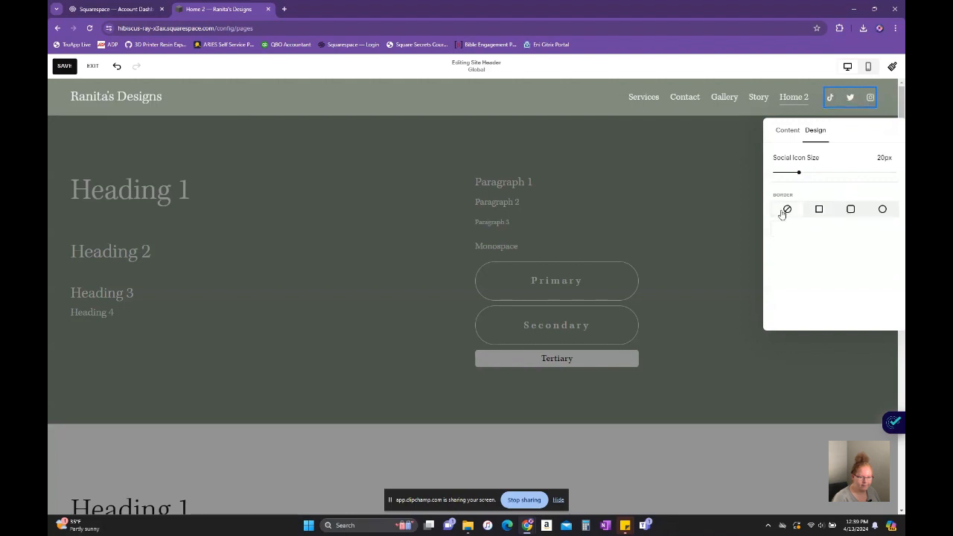
Open the TikTok entry in the header's social links content and select its link
click(787, 130)
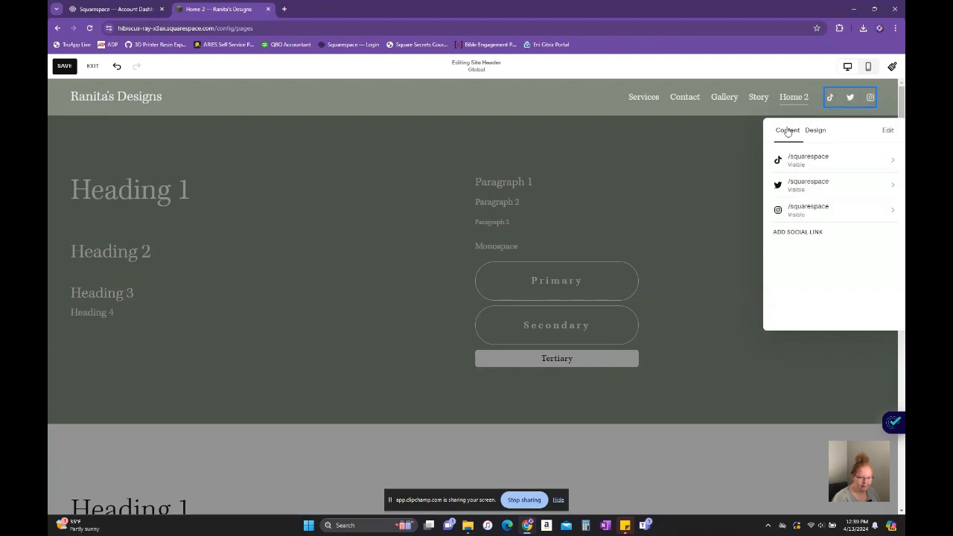
click(857, 159)
drag(862, 164, 772, 168)
click(763, 168)
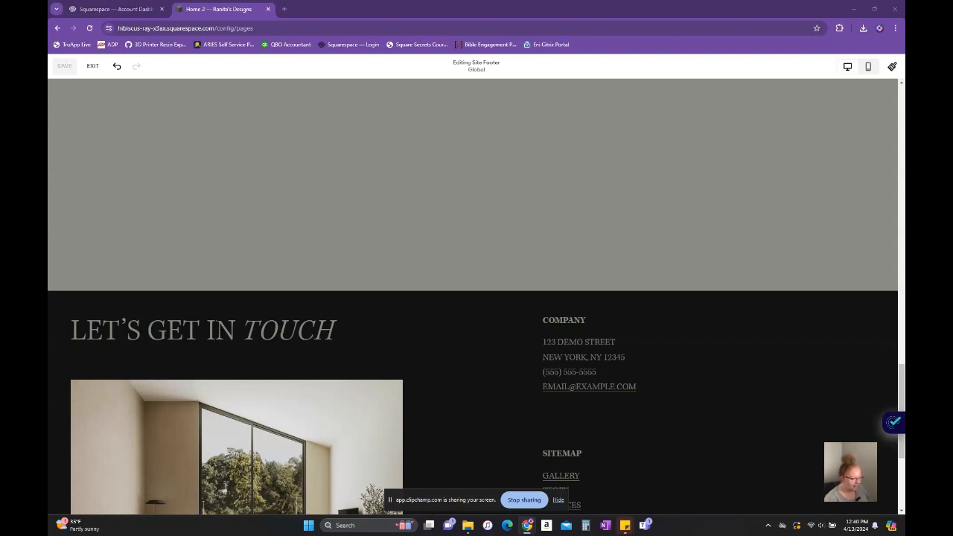
Return from footer to page editing, add a Social Links block to Home 2's empty beige section, and open the block's editor
mouse_move(454, 270)
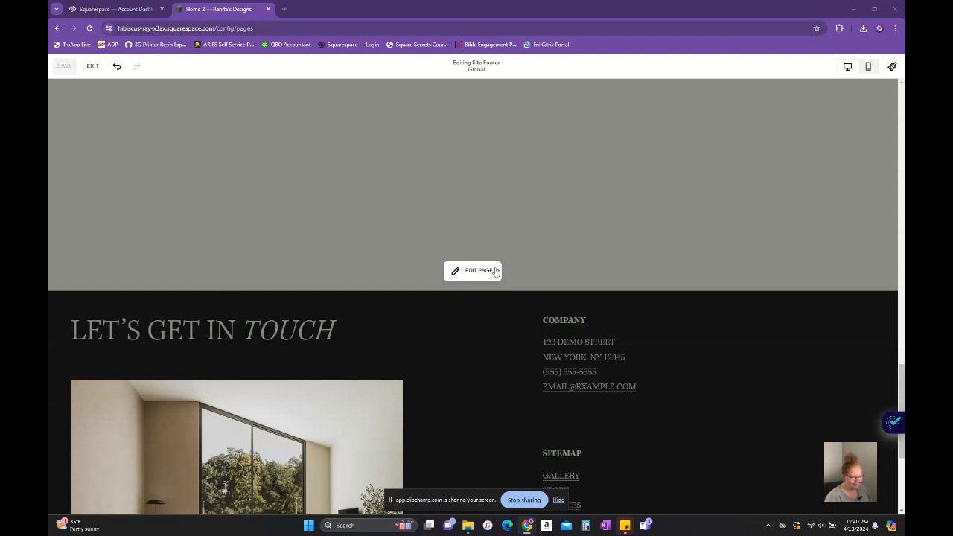
click(493, 272)
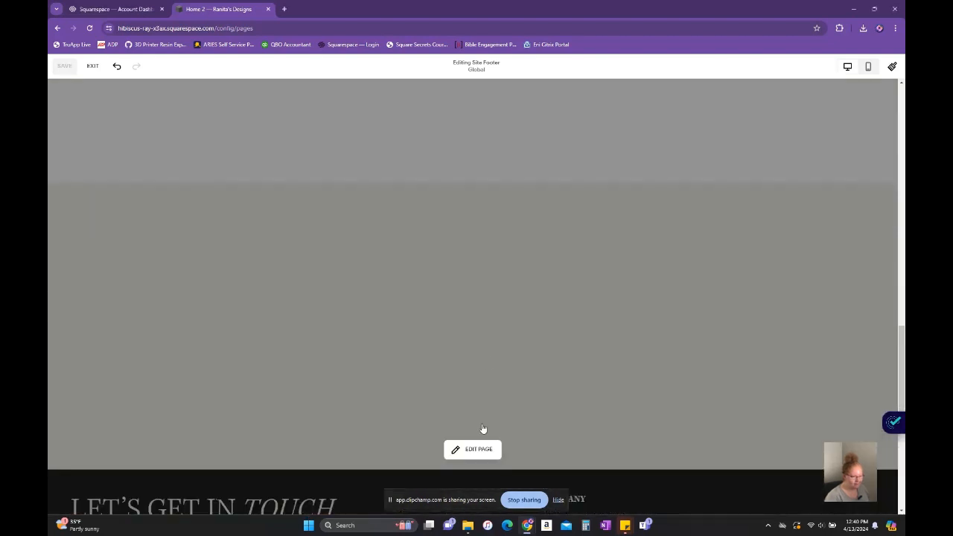
click(481, 452)
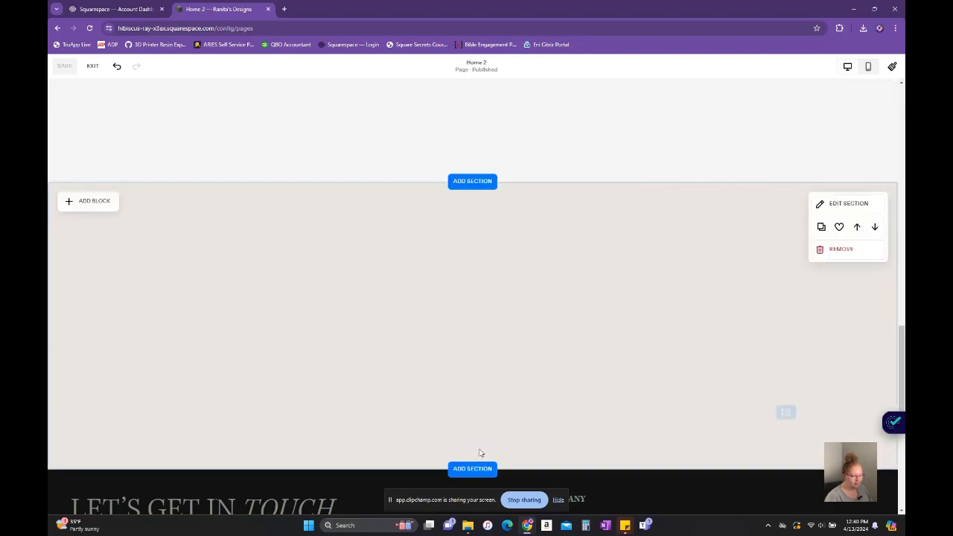
click(101, 203)
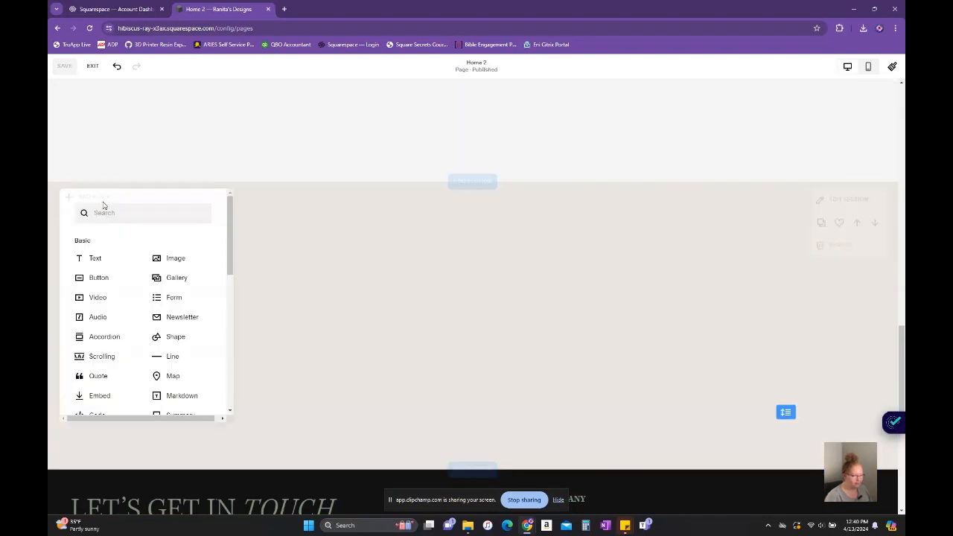
scroll(145, 283, down, 2)
scroll(149, 290, down, 2)
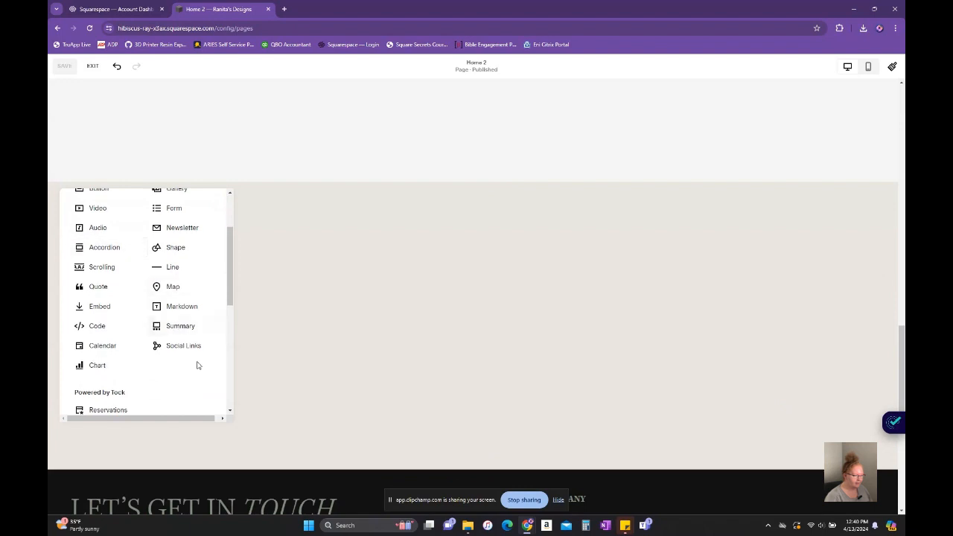
click(183, 346)
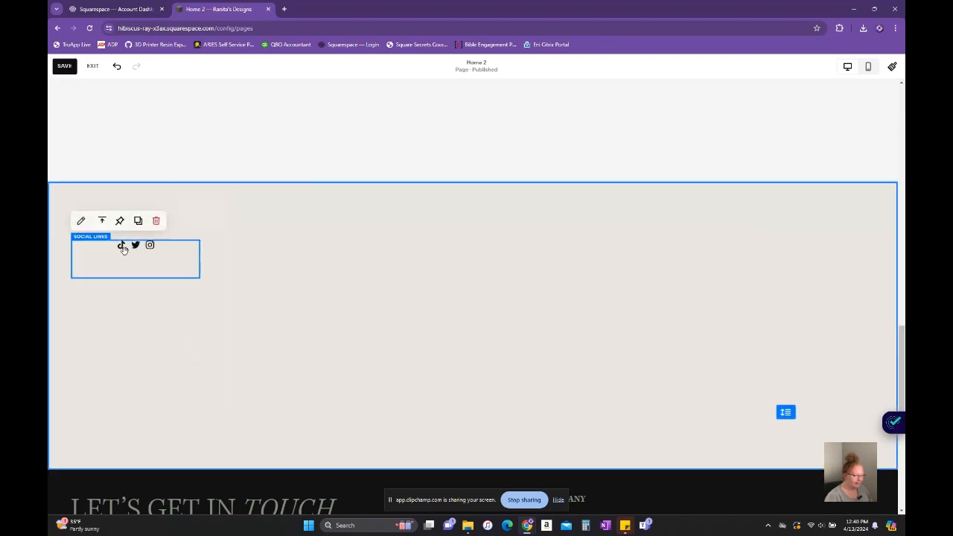
click(83, 223)
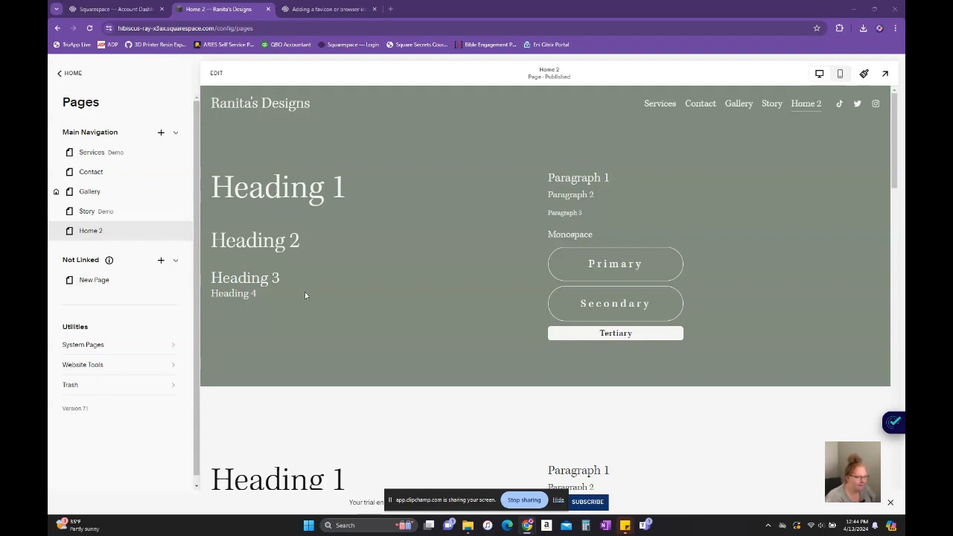
Examine the site title and logo image options in the site header, and exit the editor without changes
click(217, 74)
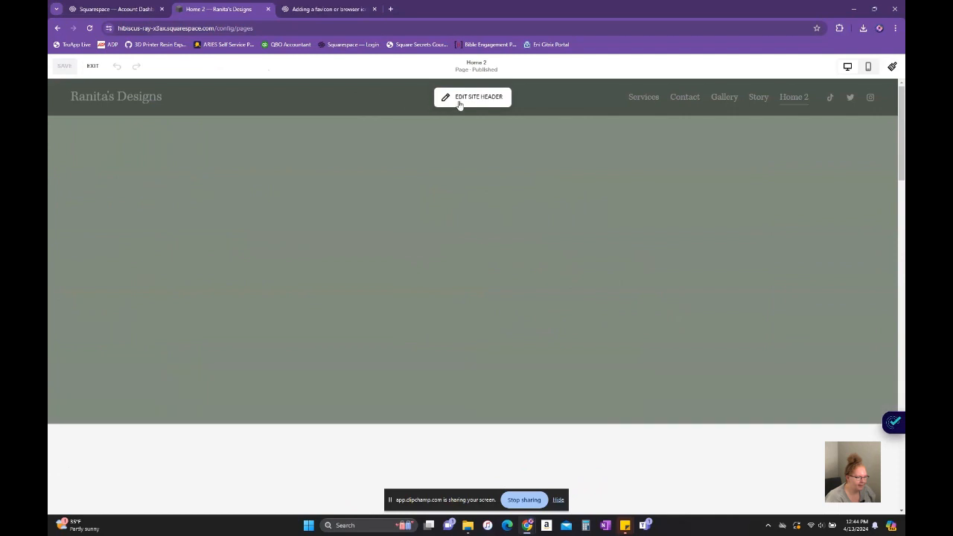
click(459, 103)
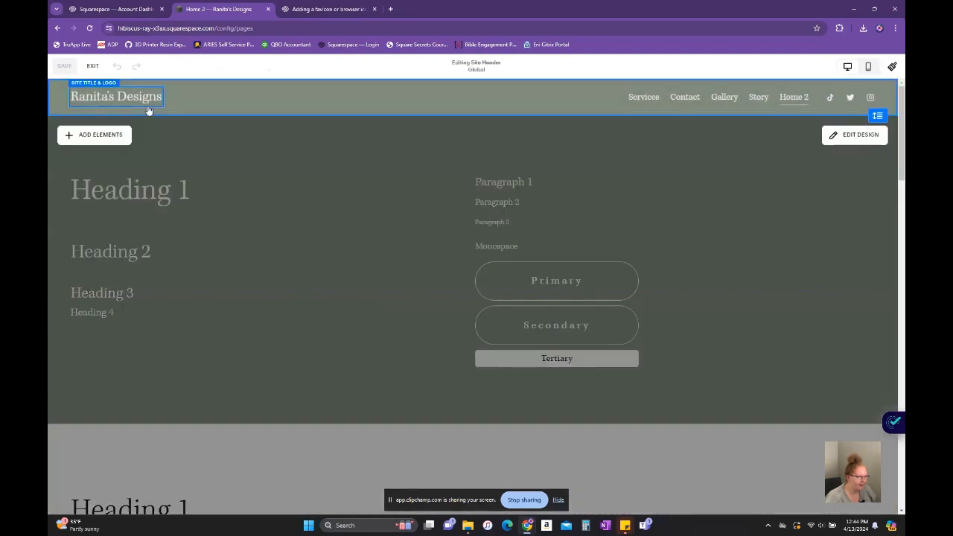
click(90, 99)
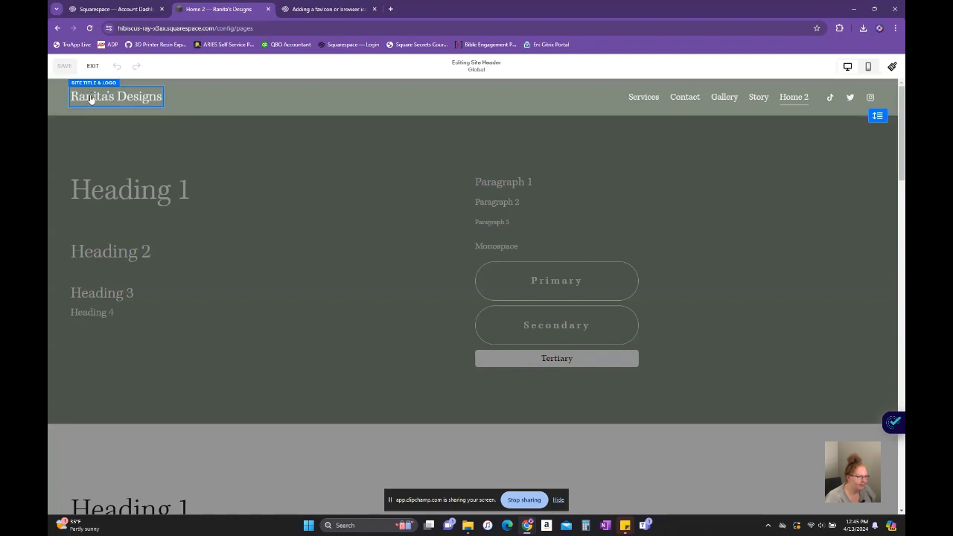
click(176, 97)
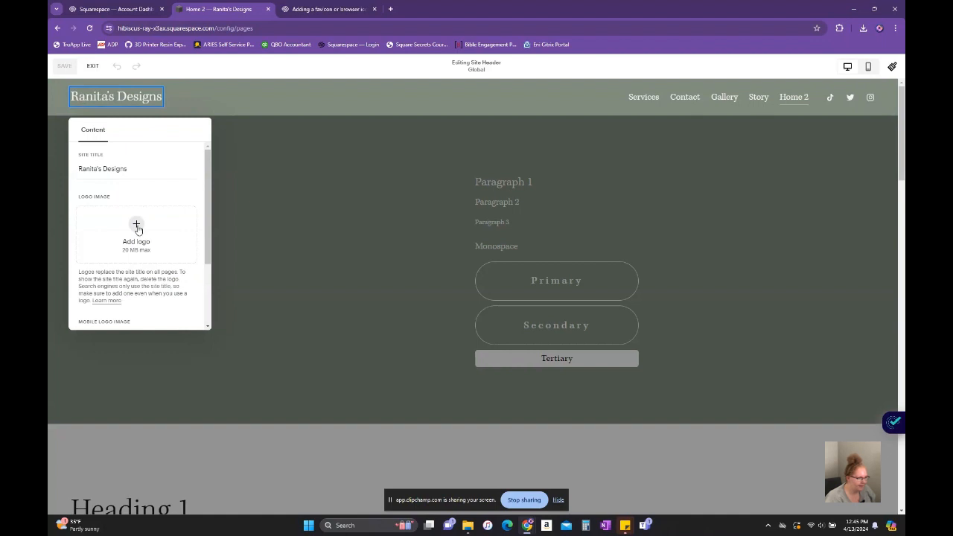
click(269, 179)
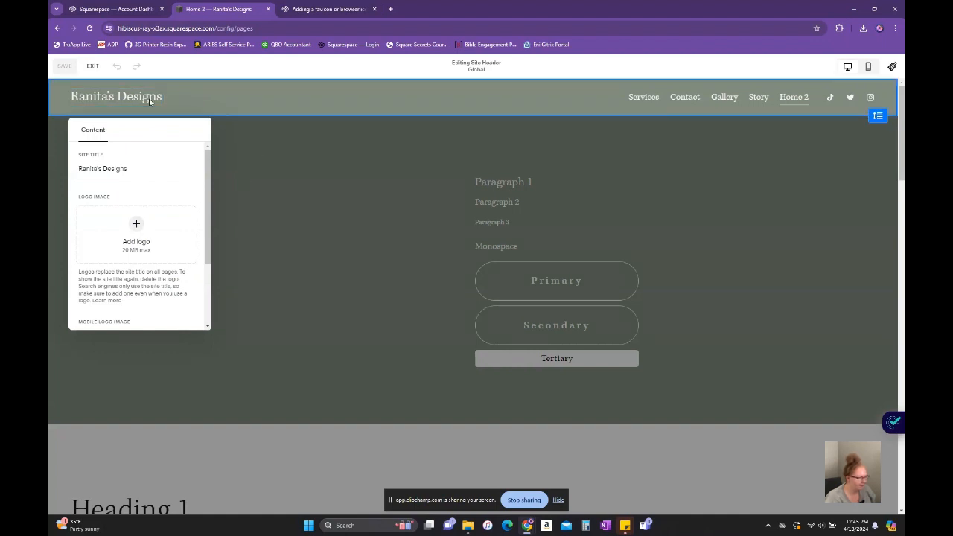
click(89, 66)
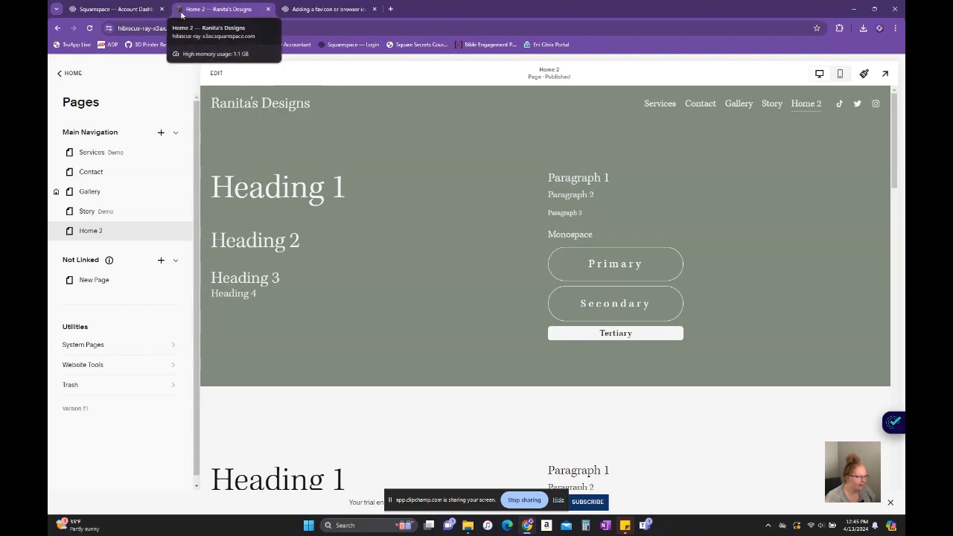
Open the Favicon page in the website settings to examine its upload options, and hide the screen-sharing notice
click(69, 74)
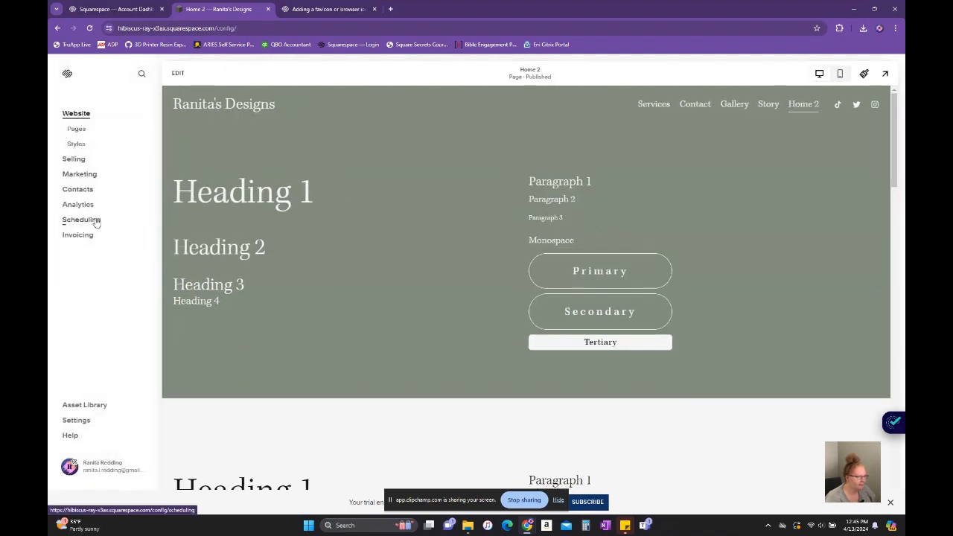
click(85, 423)
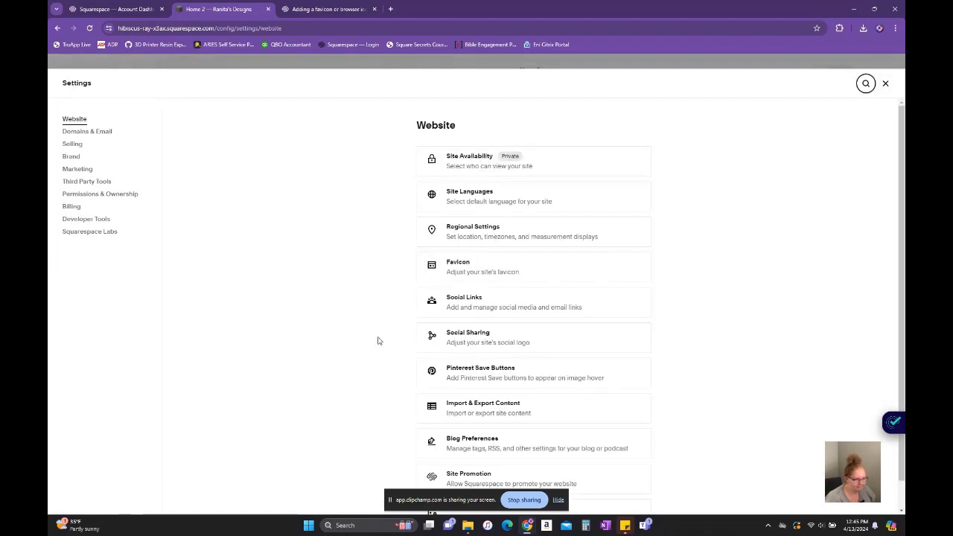
click(592, 270)
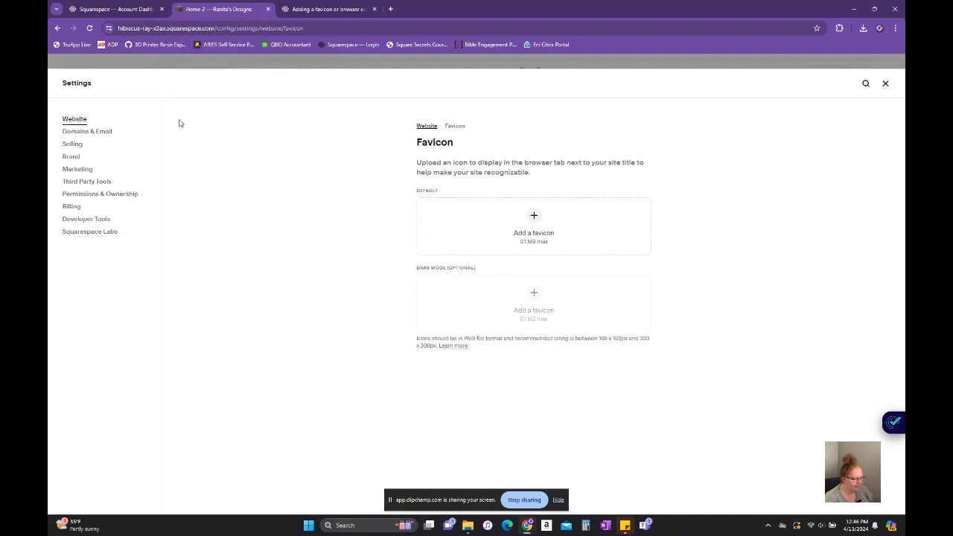
click(559, 500)
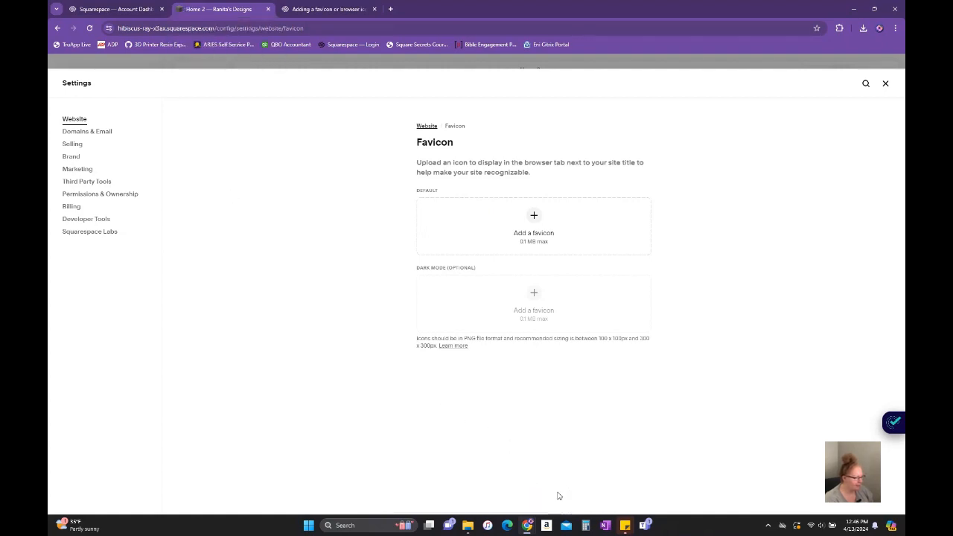